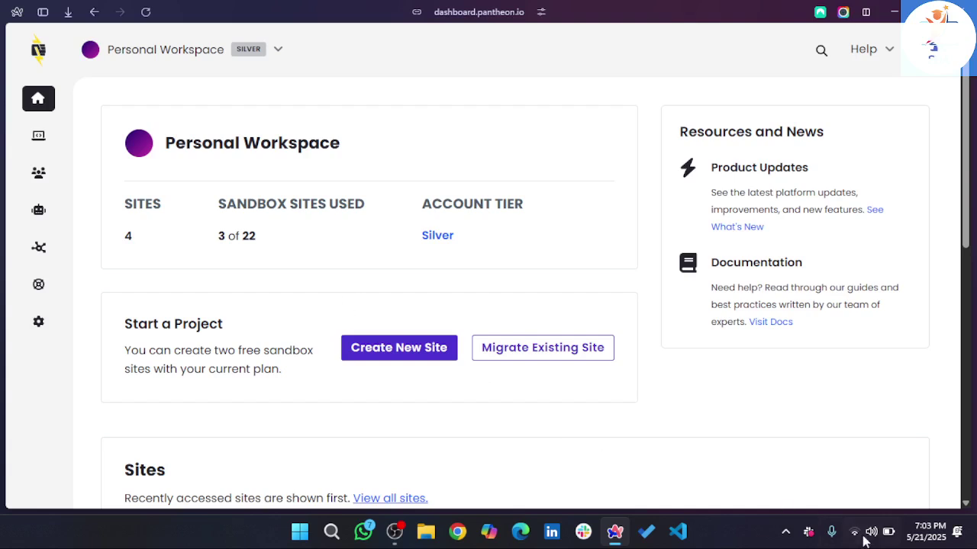
- Open the rwd753 site from the Pantheon site list and launch its WordPress Site Admin
{"action": "scroll", "coordinate": [305, 367], "scroll_direction": "down", "scroll_amount": 1}
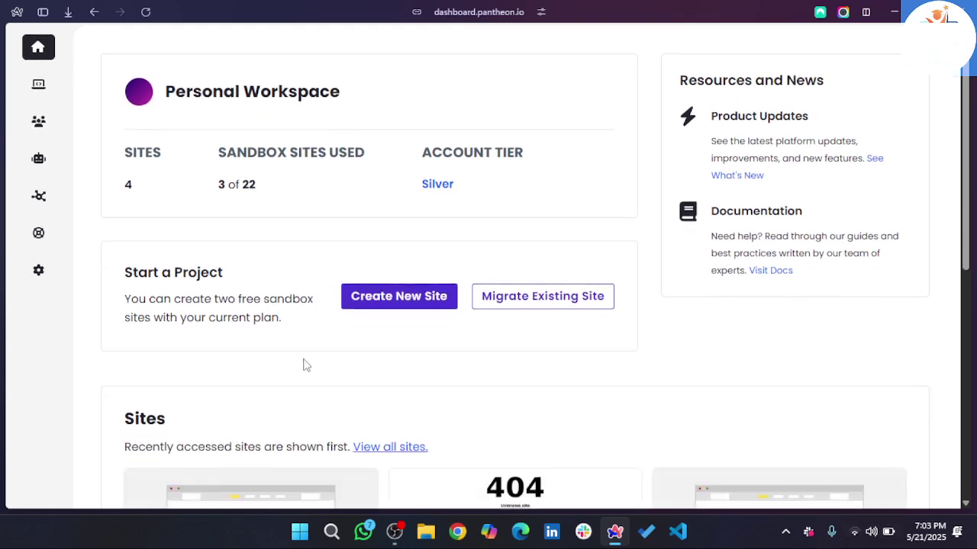
{"action": "mouse_move", "coordinate": [48, 91]}
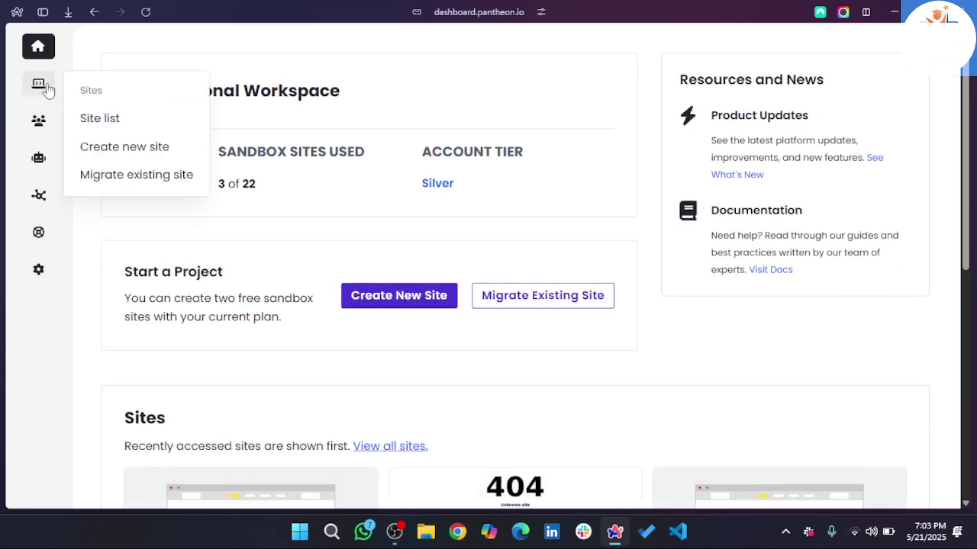
{"action": "left_click", "coordinate": [98, 124]}
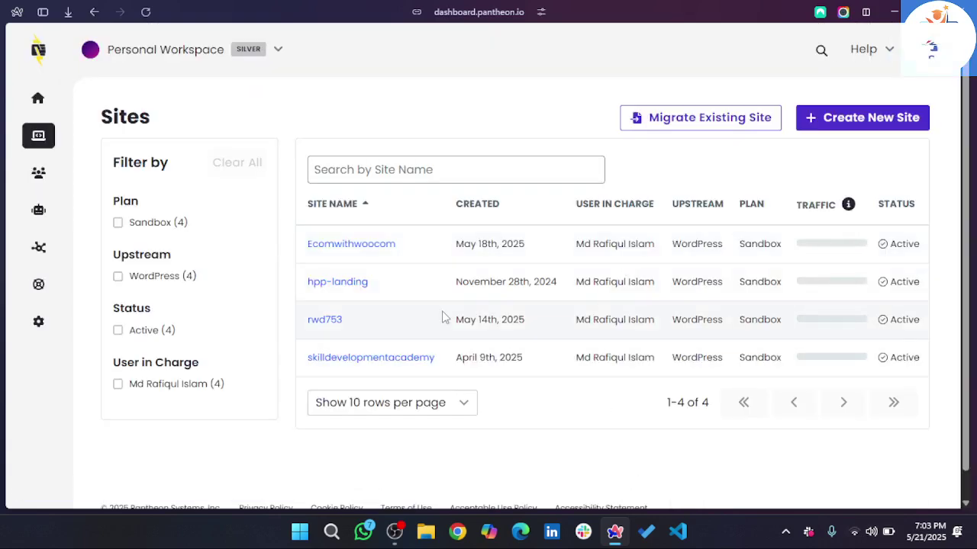
{"action": "left_click", "coordinate": [316, 321]}
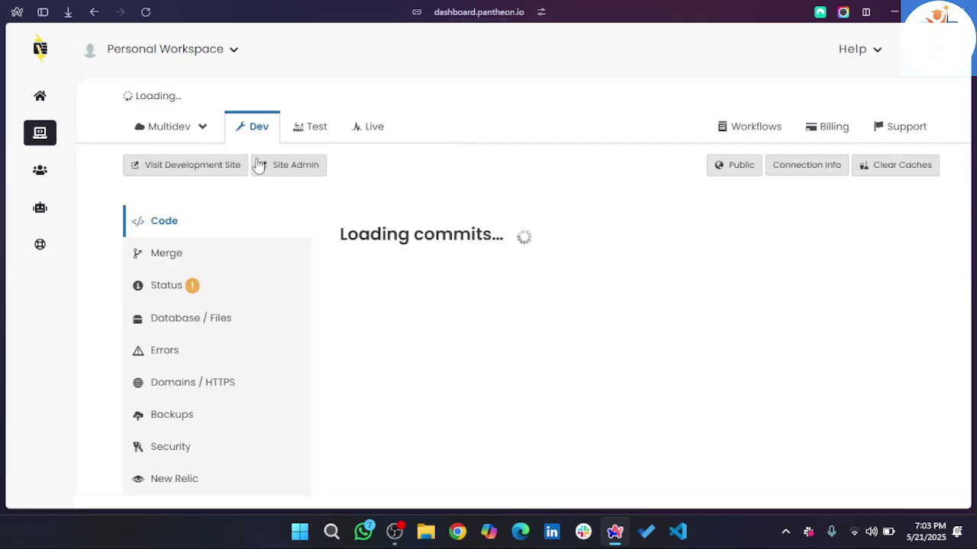
{"action": "left_click", "coordinate": [292, 197]}
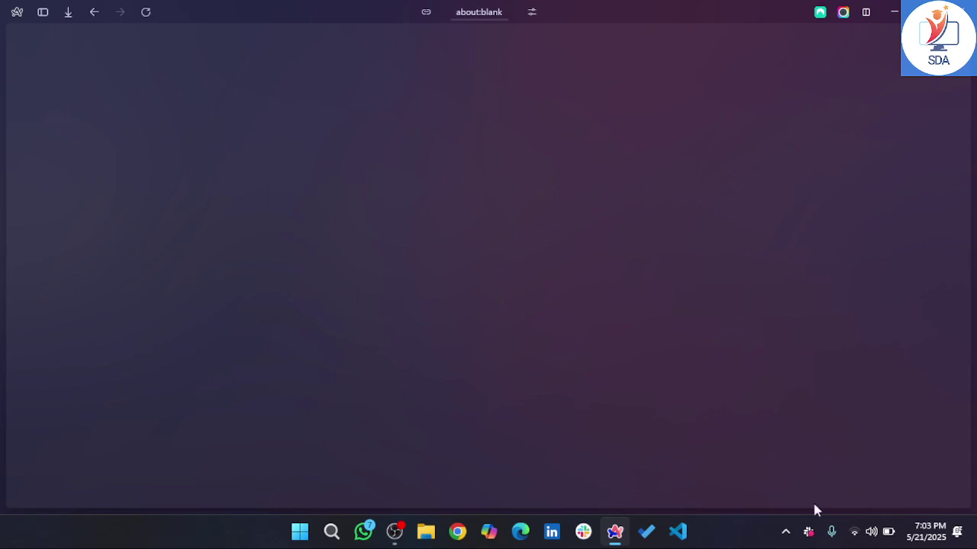
- Show the available Wi-Fi networks and start connecting to CTBD_OFFICE
{"action": "left_click", "coordinate": [852, 532]}
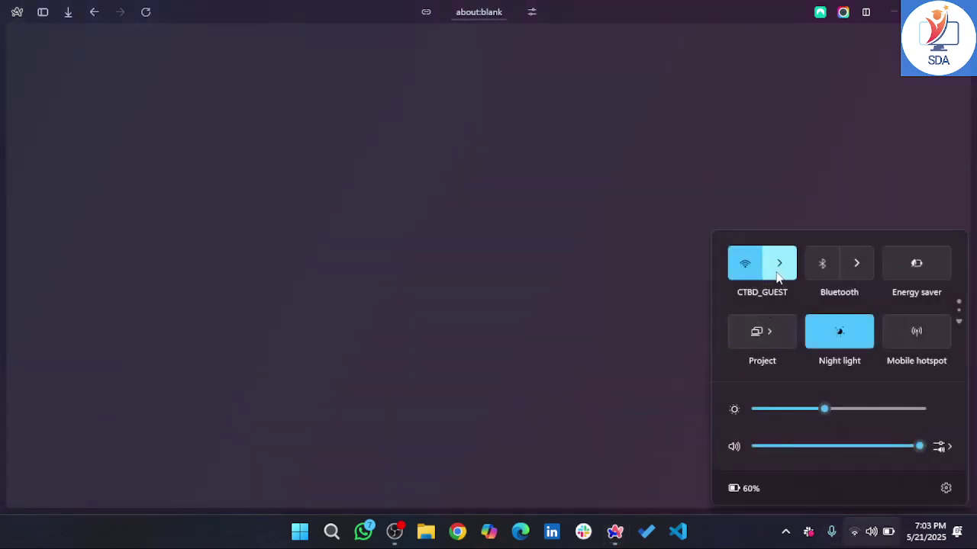
{"action": "left_click", "coordinate": [777, 268]}
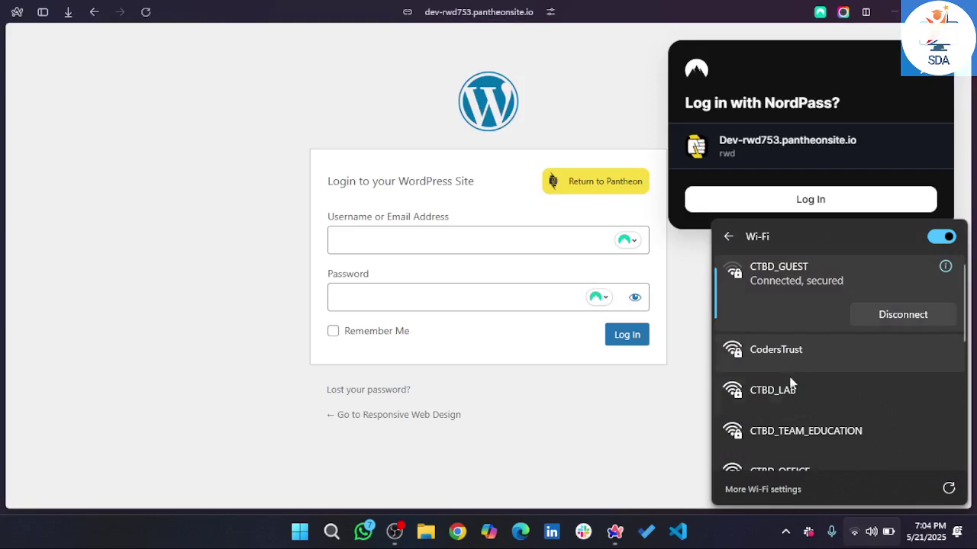
{"action": "scroll", "coordinate": [791, 396], "scroll_direction": "down", "scroll_amount": 1}
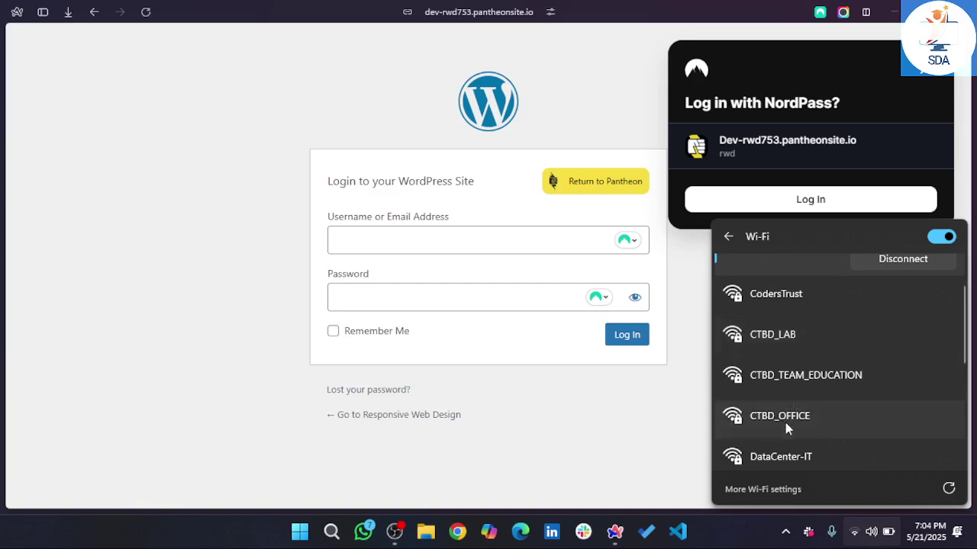
{"action": "left_click", "coordinate": [790, 429]}
{"action": "left_click", "coordinate": [913, 441]}
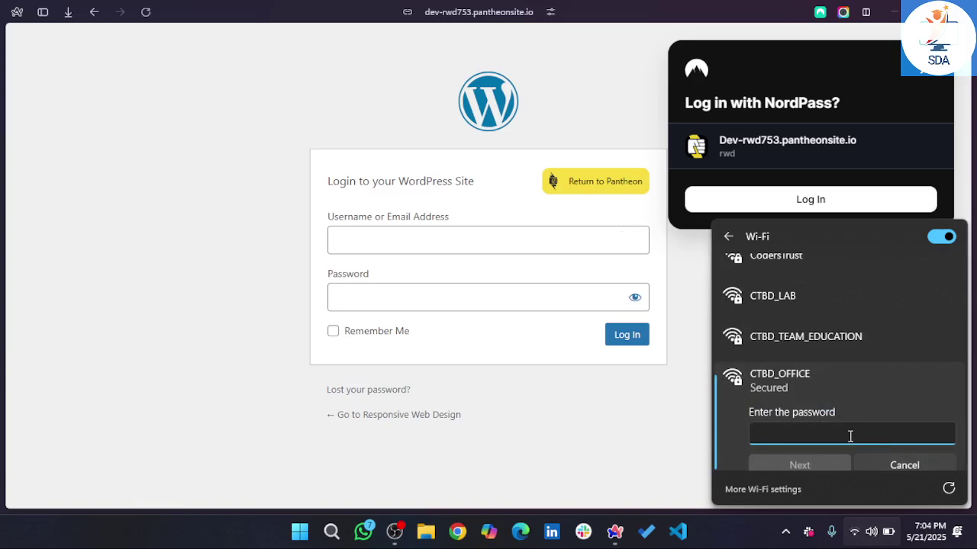
- Enter the CTBD_OFFICE network password, revealing it to correct the last character
{"action": "type", "text": "*"}
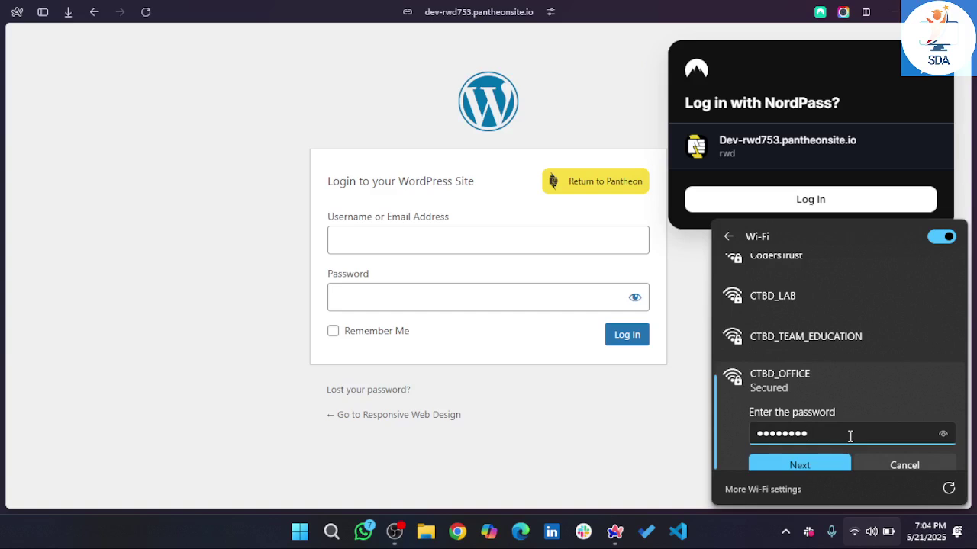
{"action": "left_click", "coordinate": [942, 434]}
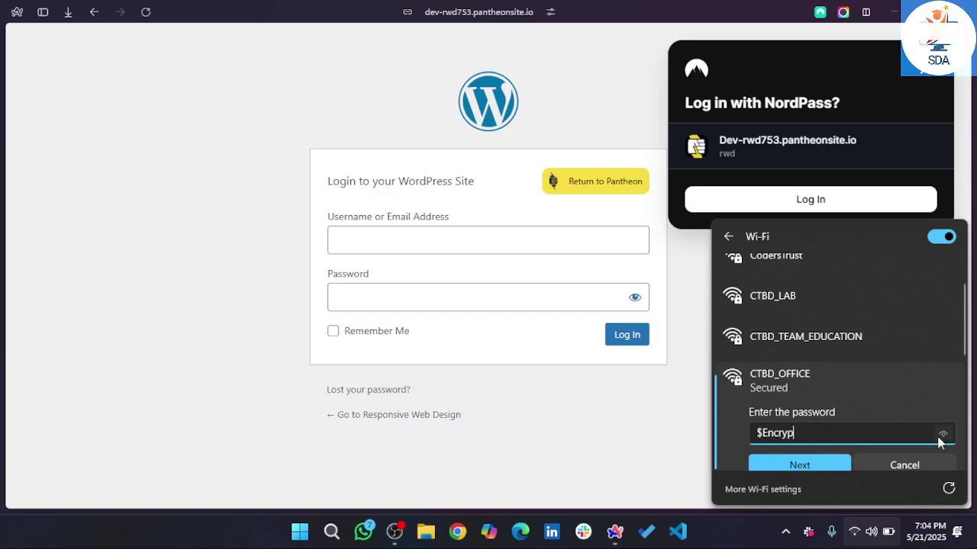
{"action": "key", "text": "BackSpace"}
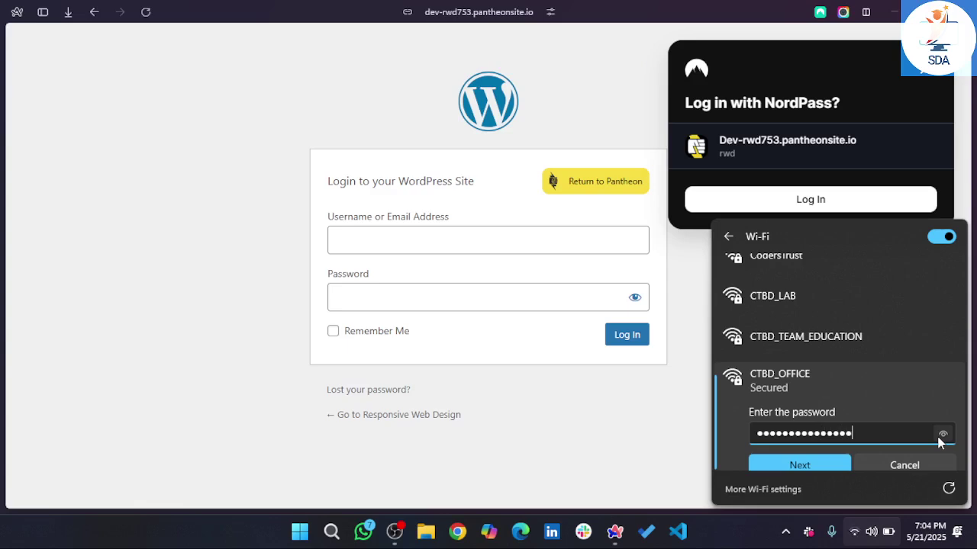
{"action": "scroll", "coordinate": [957, 391], "scroll_direction": "down", "scroll_amount": 2}
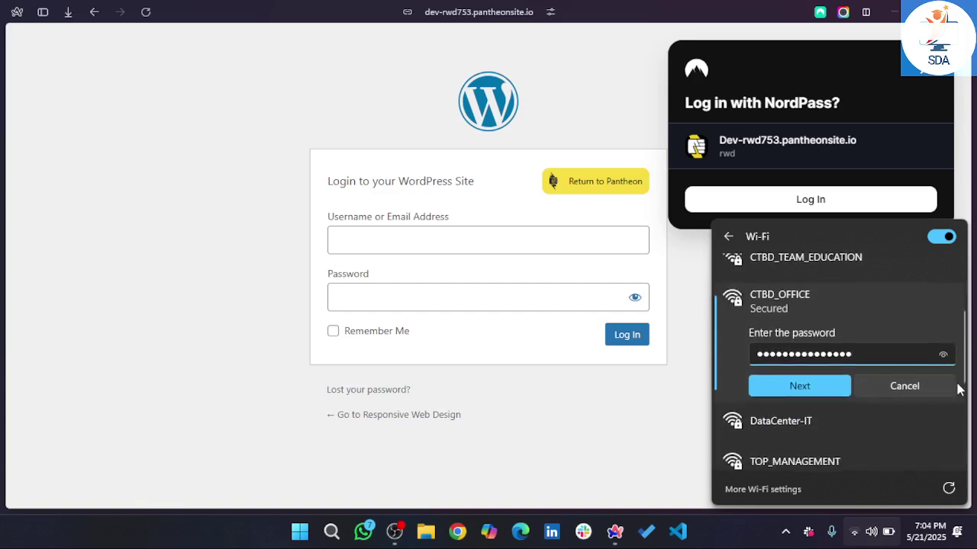
- Submit the CTBD_OFFICE password, see the connection fail, and pick CTBD_LAB instead
{"action": "left_click", "coordinate": [800, 385]}
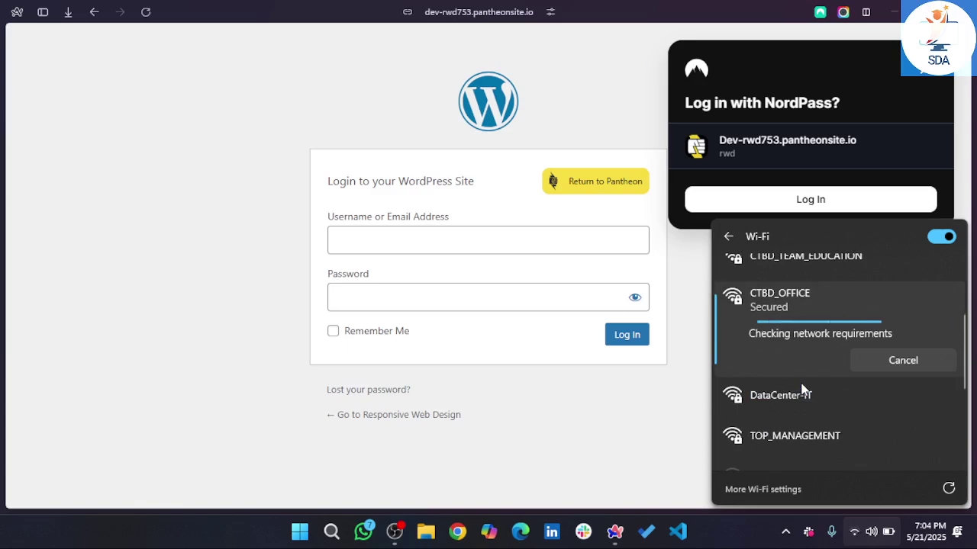
{"action": "scroll", "coordinate": [801, 388], "scroll_direction": "up", "scroll_amount": 3}
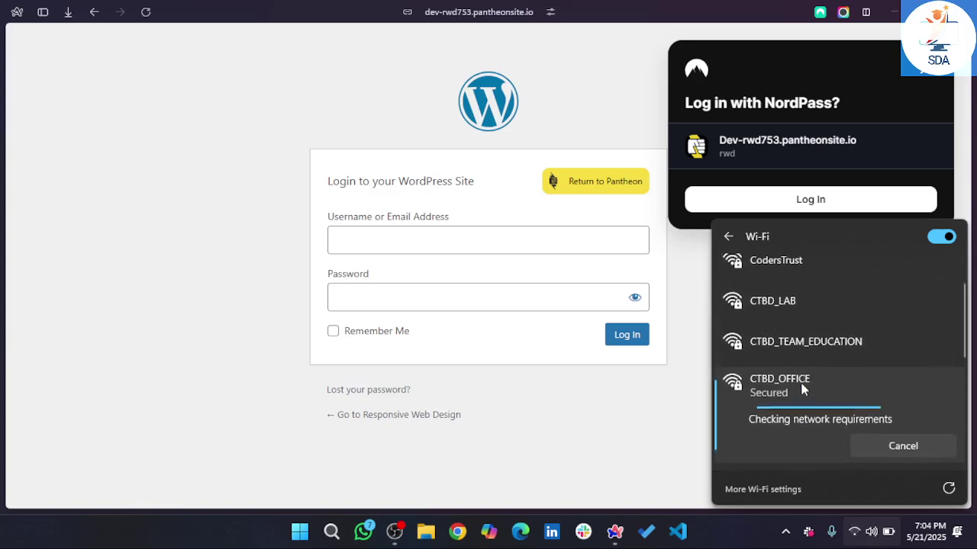
{"action": "scroll", "coordinate": [801, 388], "scroll_direction": "down", "scroll_amount": 1}
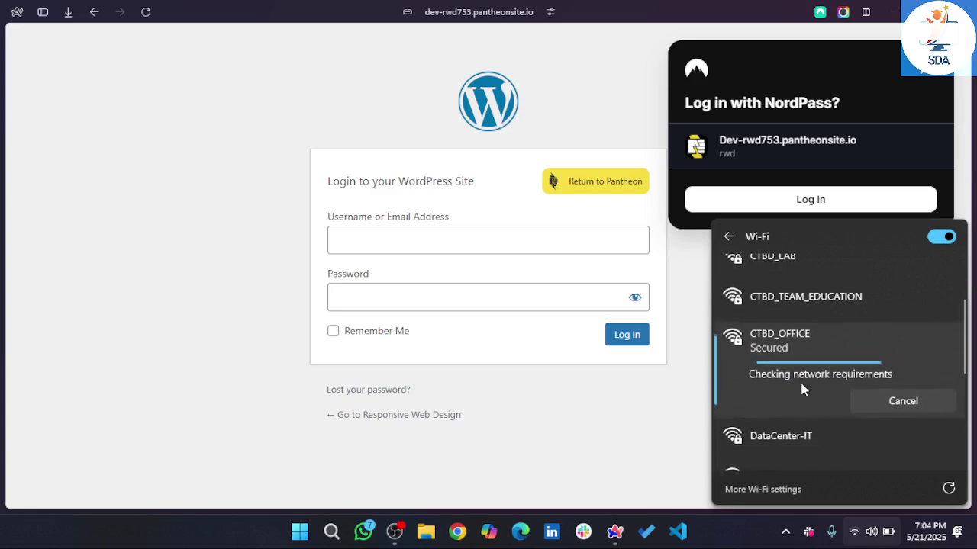
{"action": "scroll", "coordinate": [801, 387], "scroll_direction": "up", "scroll_amount": 2}
{"action": "scroll", "coordinate": [802, 389], "scroll_direction": "down", "scroll_amount": 2}
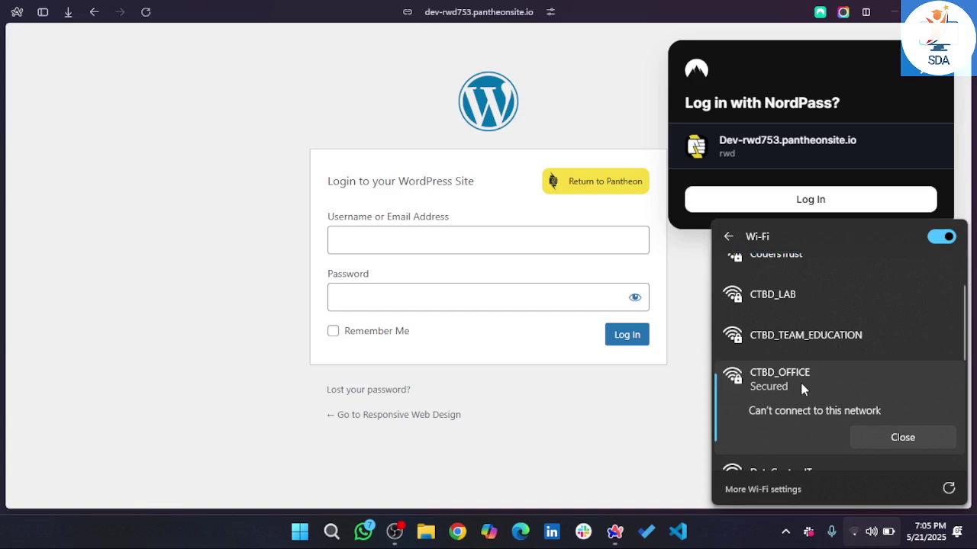
{"action": "scroll", "coordinate": [821, 340], "scroll_direction": "up", "scroll_amount": 1}
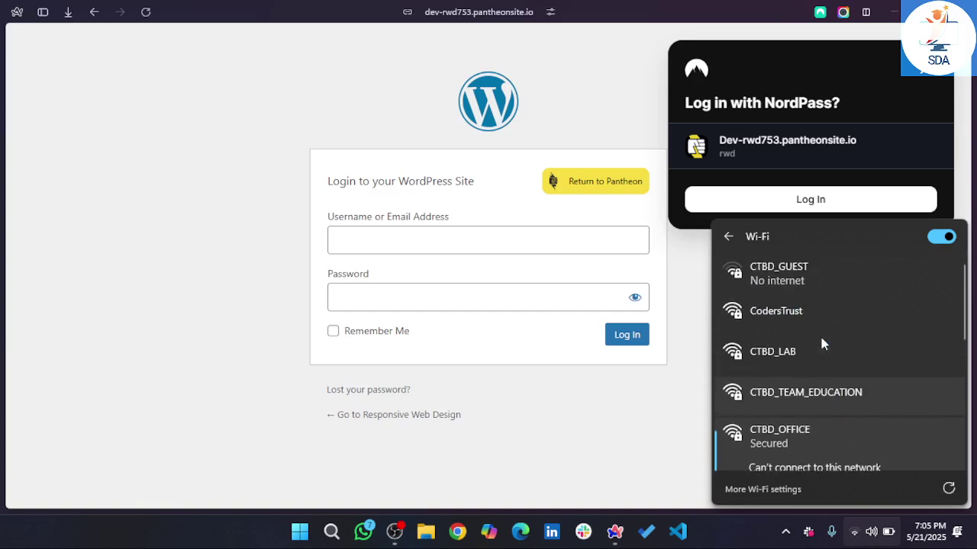
{"action": "left_click", "coordinate": [803, 369]}
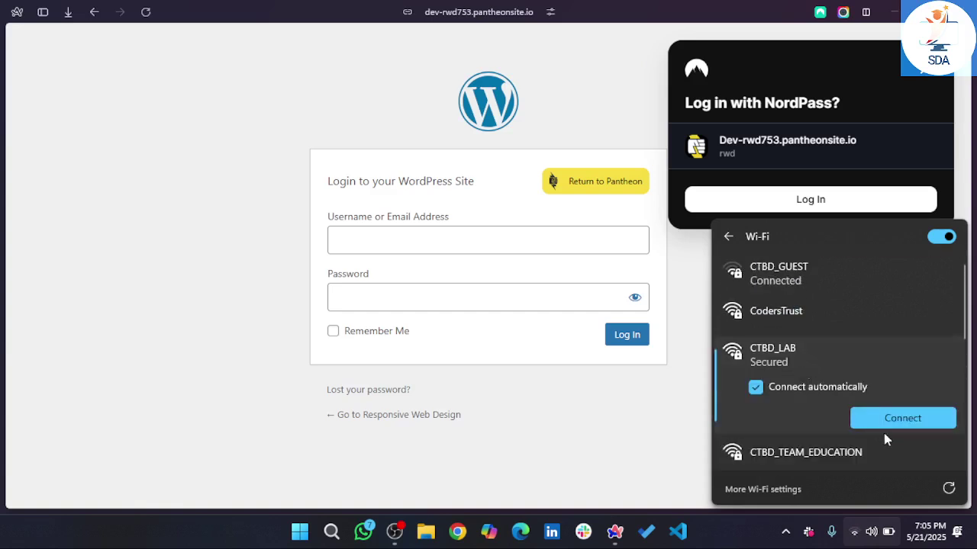
- Try connecting to CTBD_LAB, then start connecting to CTBD_TEAM_EDUCATION
{"action": "left_click", "coordinate": [905, 416]}
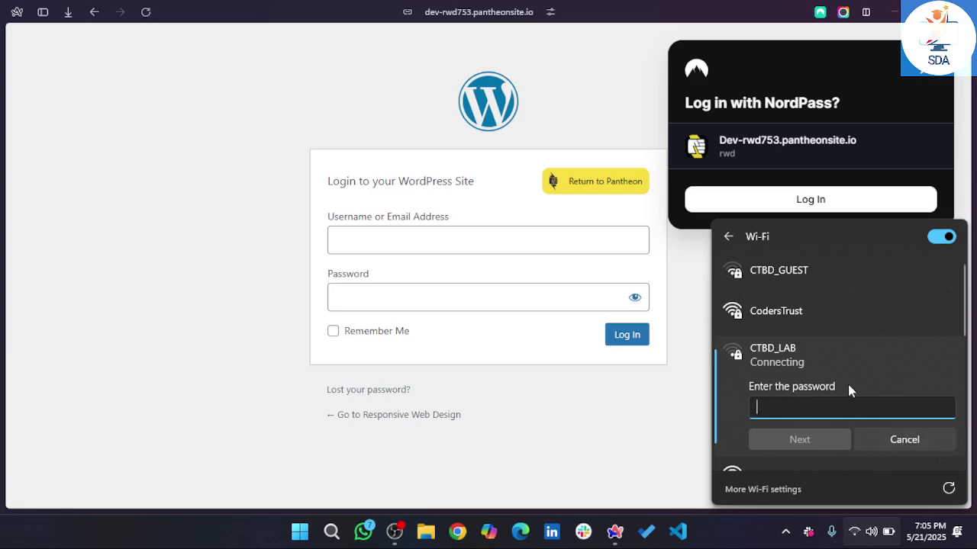
{"action": "scroll", "coordinate": [848, 383], "scroll_direction": "down", "scroll_amount": 3}
{"action": "left_click", "coordinate": [820, 372]}
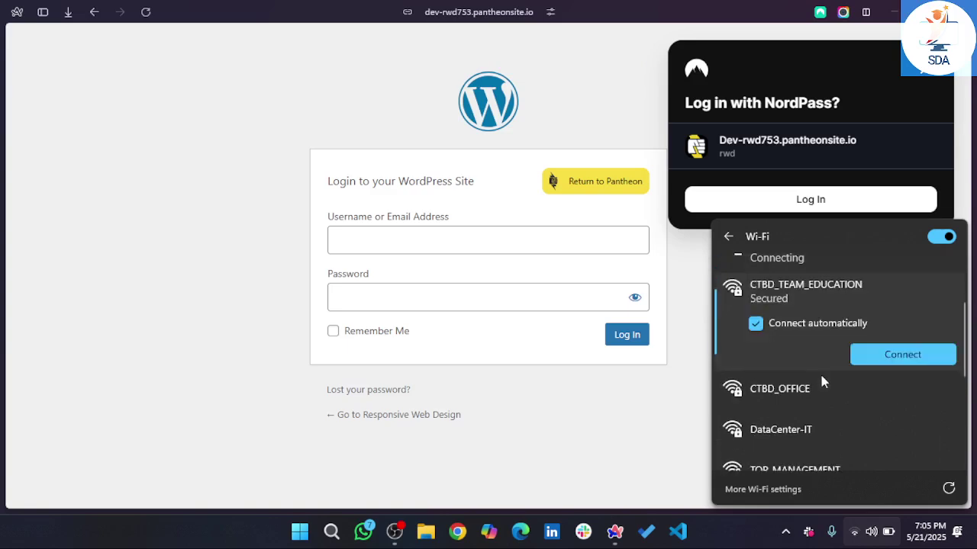
{"action": "left_click", "coordinate": [885, 353]}
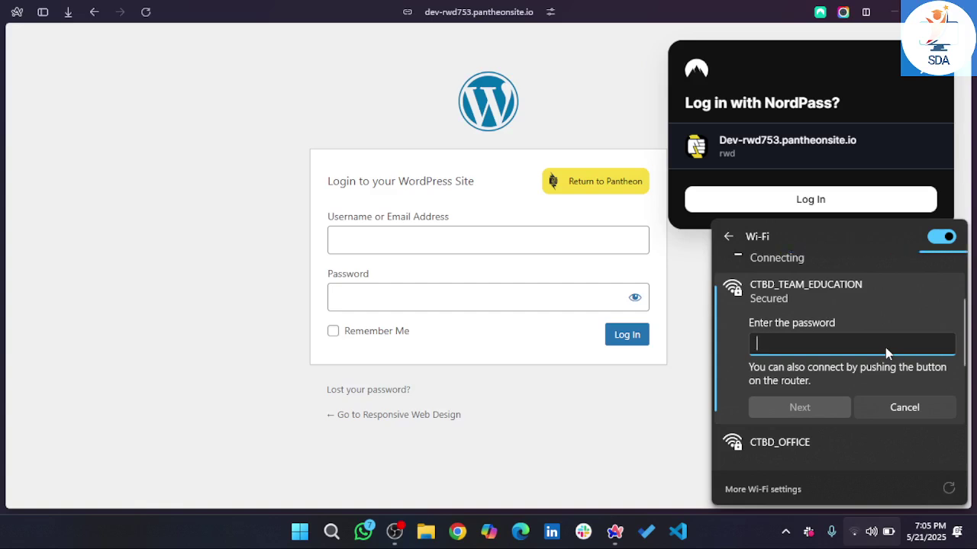
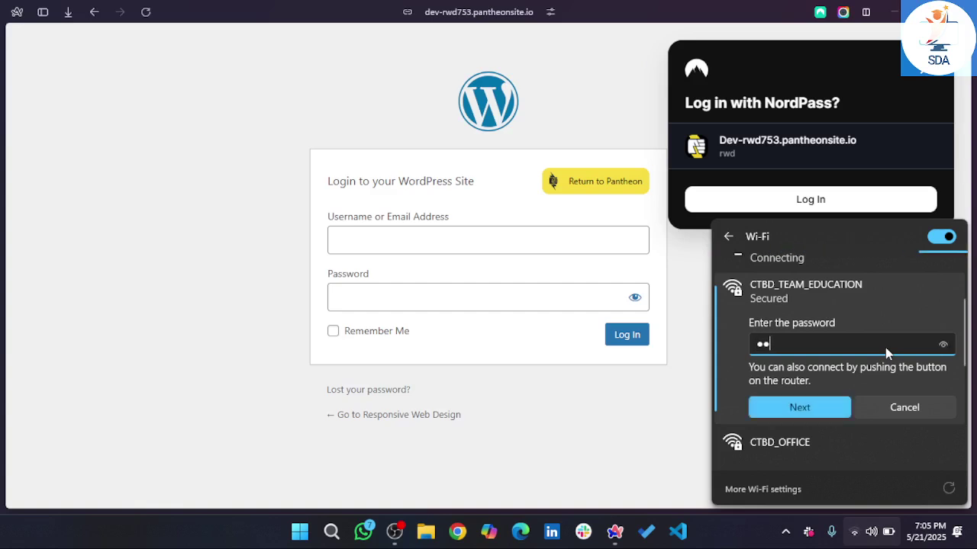
- Enter and submit the CTBD_TEAM_EDUCATION network password, then close the Wi-Fi panel
{"action": "key", "text": "BackSpace"}
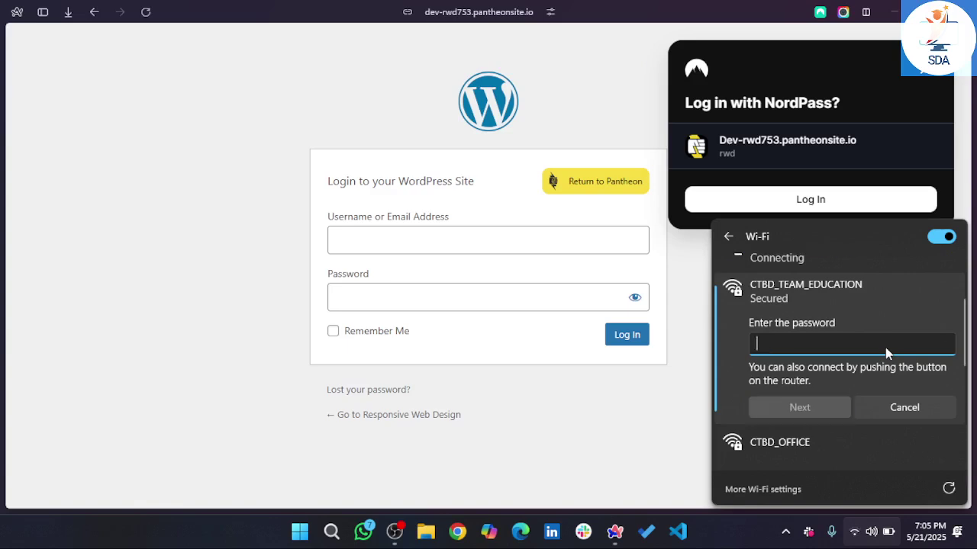
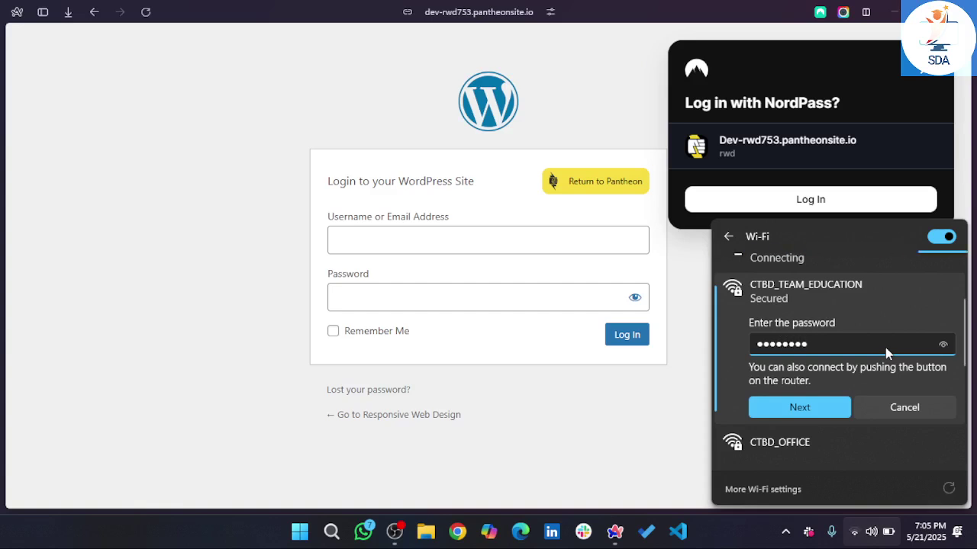
{"action": "left_click", "coordinate": [814, 408]}
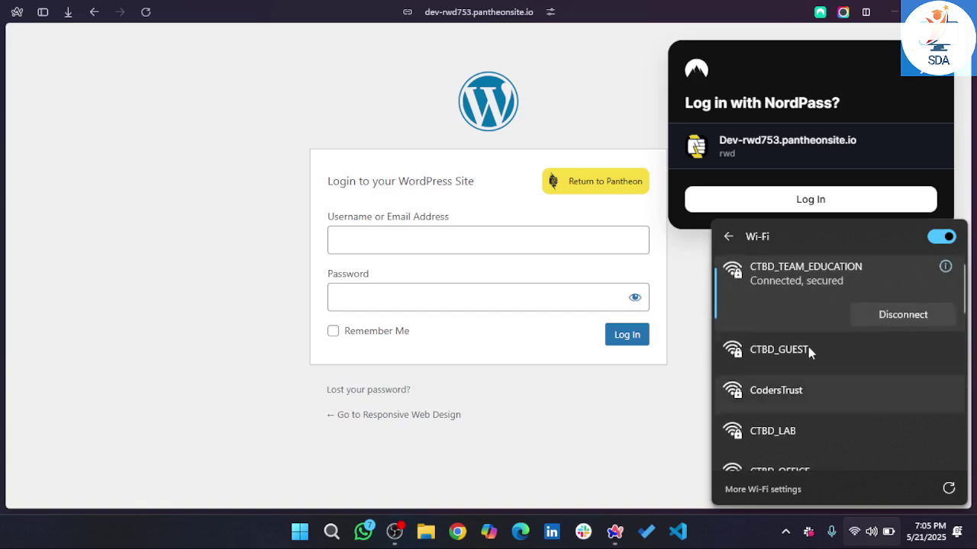
{"action": "left_click", "coordinate": [582, 442]}
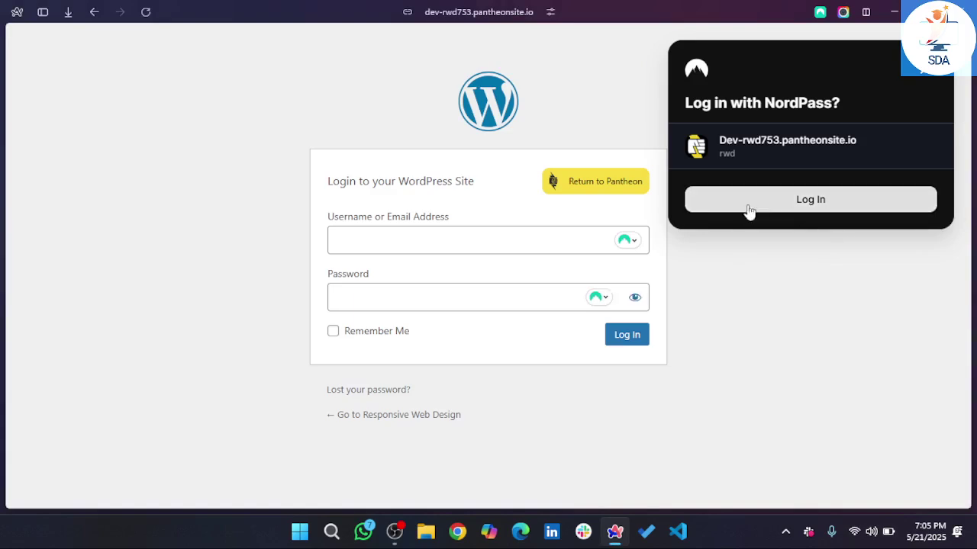
{"action": "left_click", "coordinate": [817, 200]}
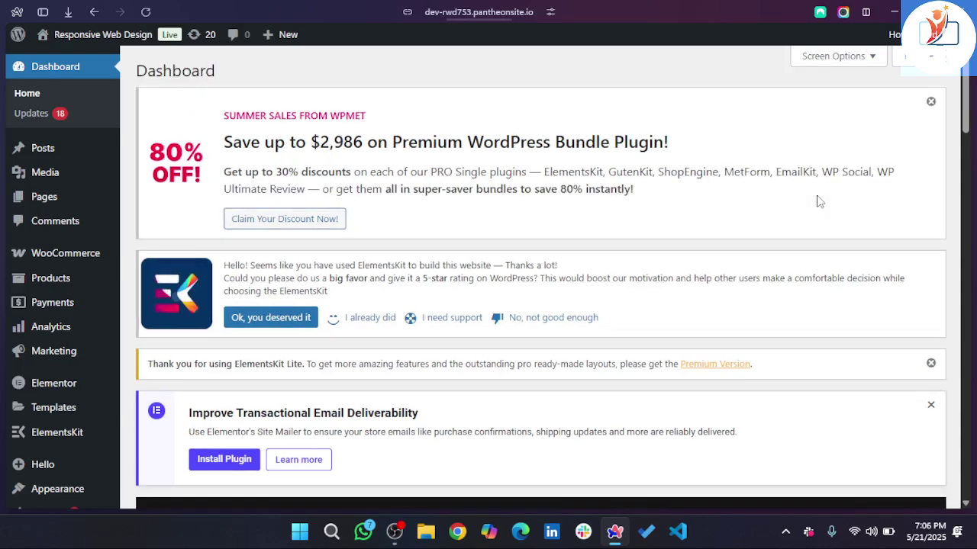
{"action": "scroll", "coordinate": [374, 131], "scroll_direction": "down", "scroll_amount": 5}
{"action": "mouse_move", "coordinate": [19, 342]}
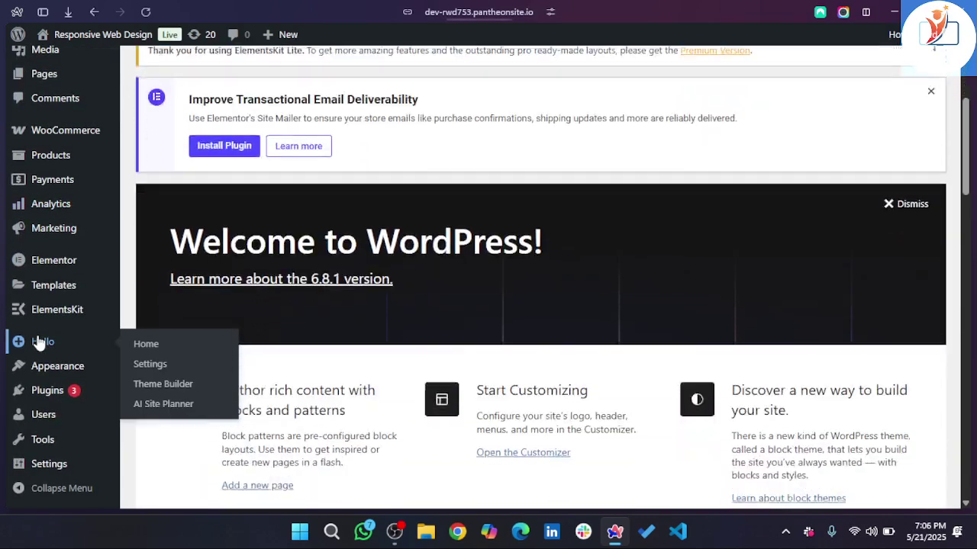
{"action": "scroll", "coordinate": [83, 305], "scroll_direction": "up", "scroll_amount": 5}
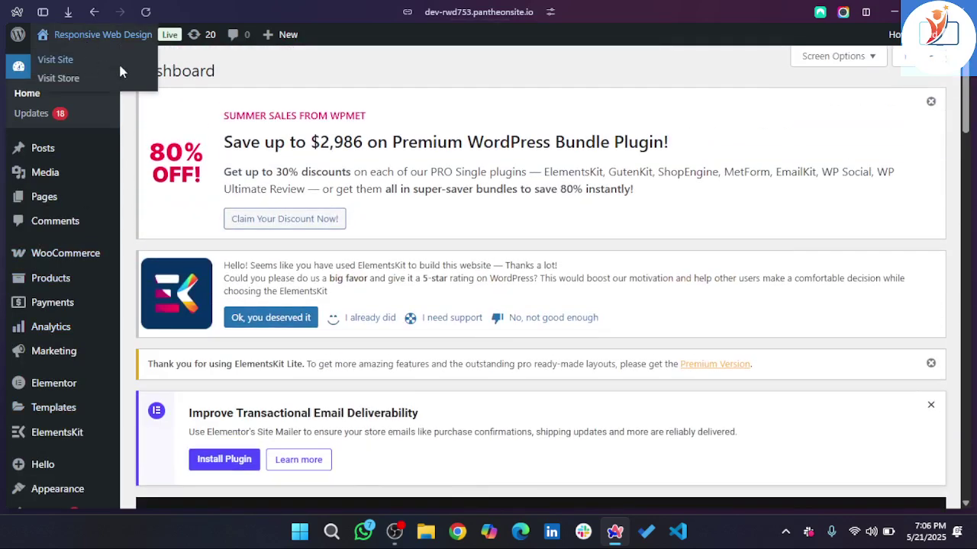
{"action": "right_click", "coordinate": [85, 58]}
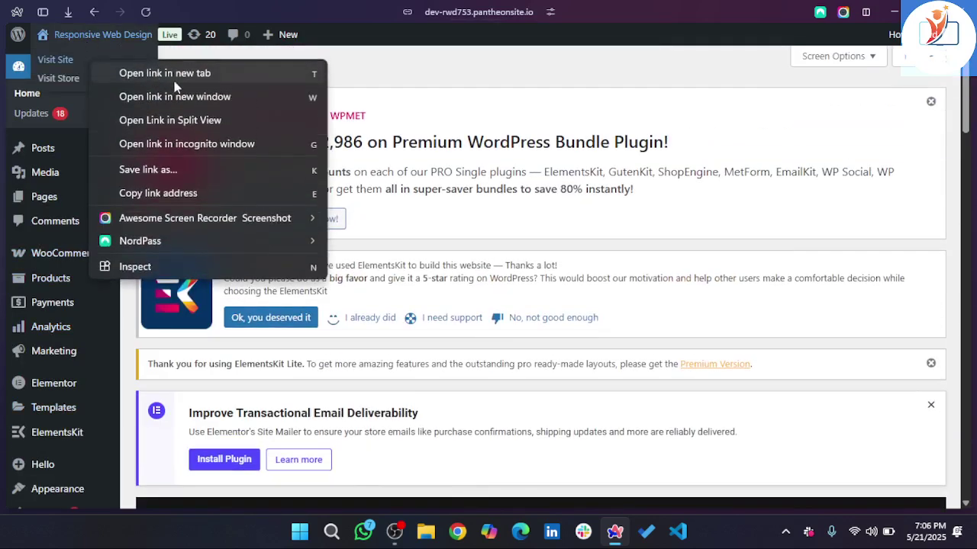
{"action": "key", "text": "Escape"}
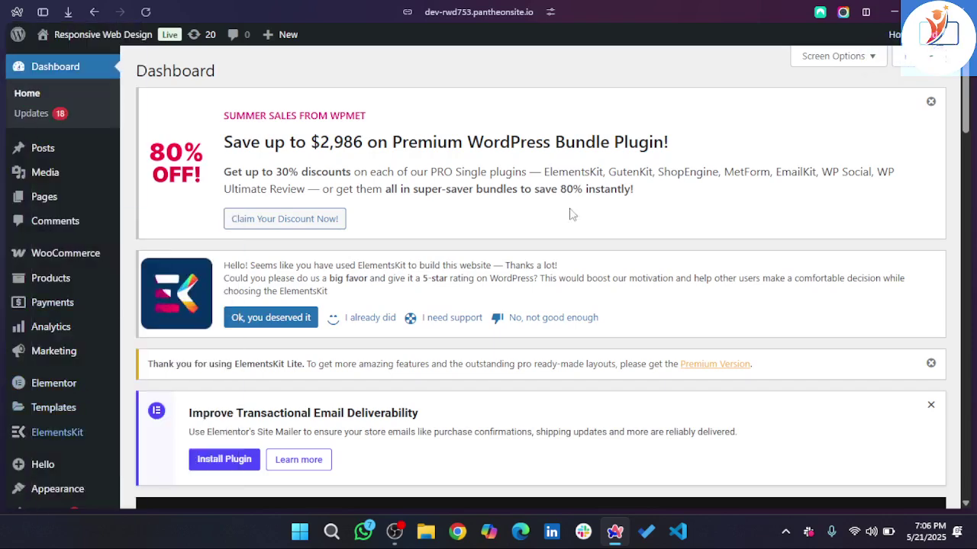
{"action": "mouse_move", "coordinate": [68, 36]}
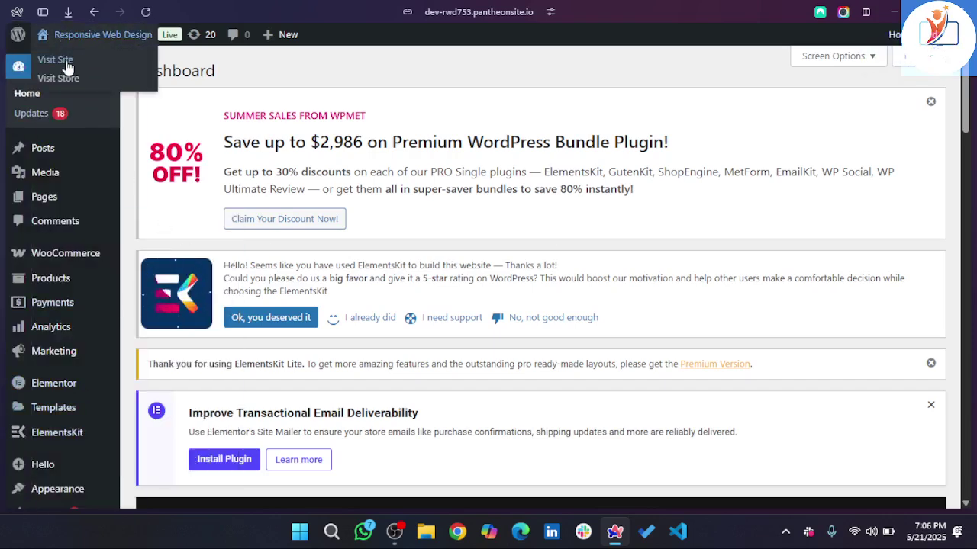
{"action": "right_click", "coordinate": [67, 67]}
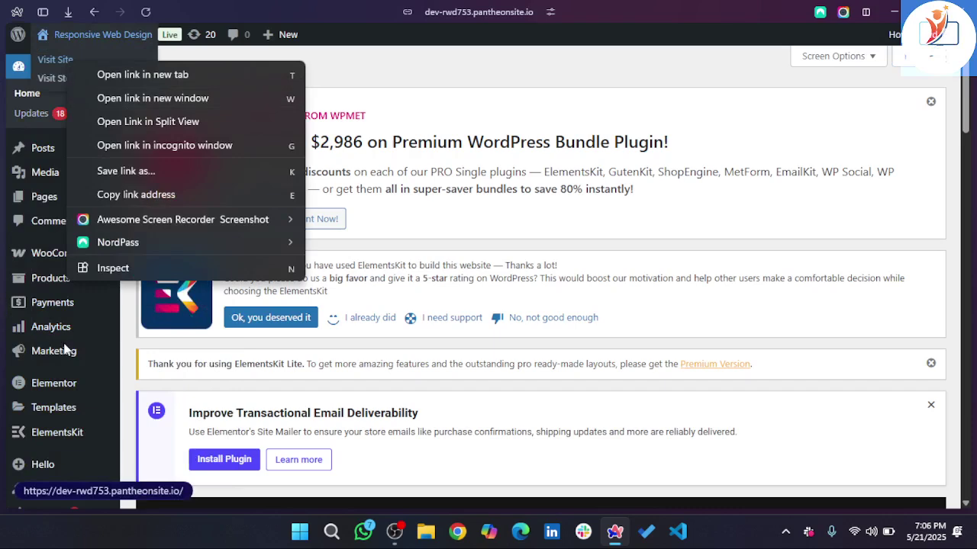
{"action": "left_click", "coordinate": [94, 409]}
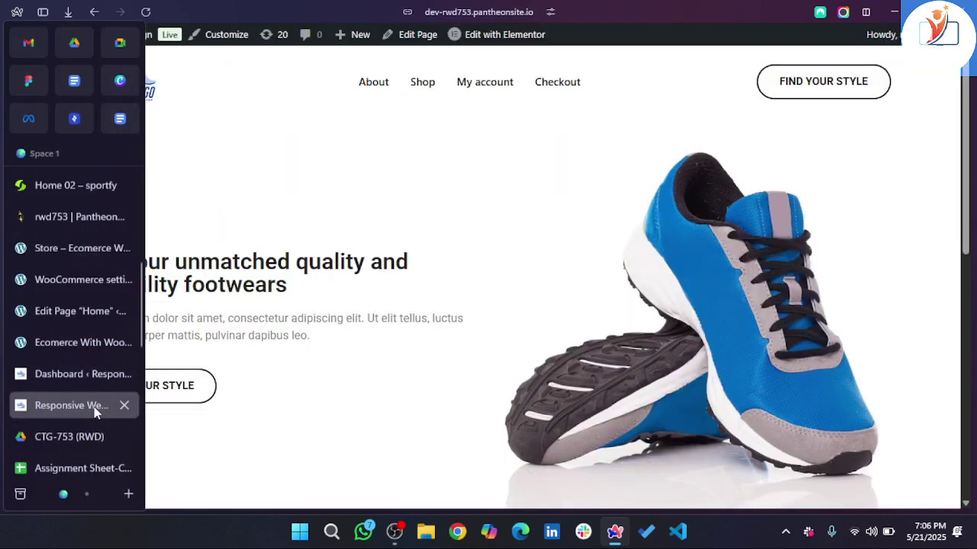
{"action": "scroll", "coordinate": [539, 284], "scroll_direction": "down", "scroll_amount": 10}
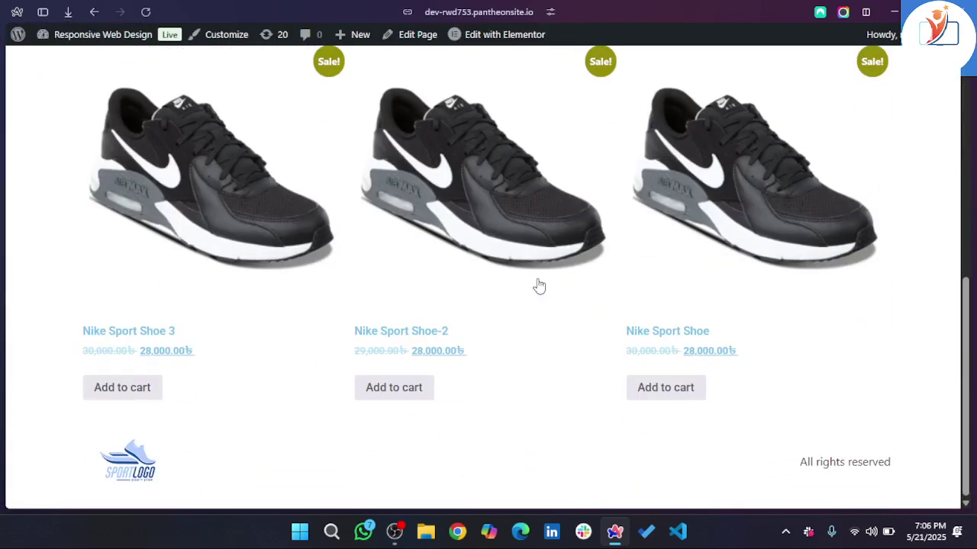
{"action": "scroll", "coordinate": [539, 284], "scroll_direction": "up", "scroll_amount": 10}
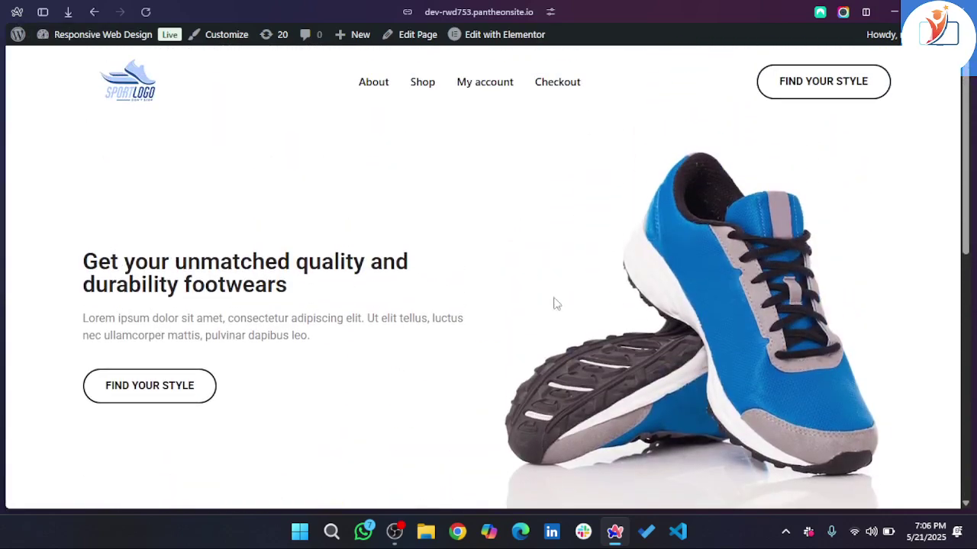
{"action": "scroll", "coordinate": [575, 309], "scroll_direction": "down", "scroll_amount": 10}
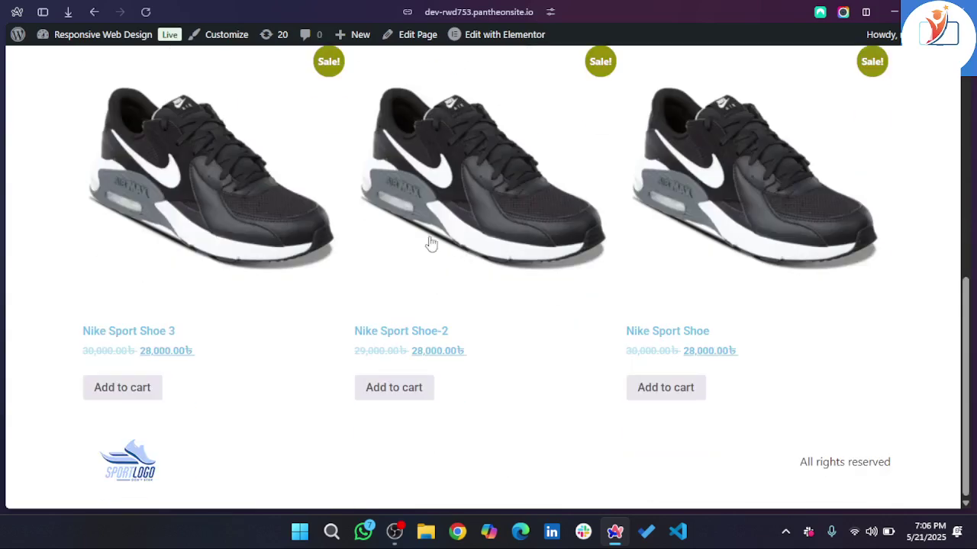
{"action": "mouse_move", "coordinate": [2, 267]}
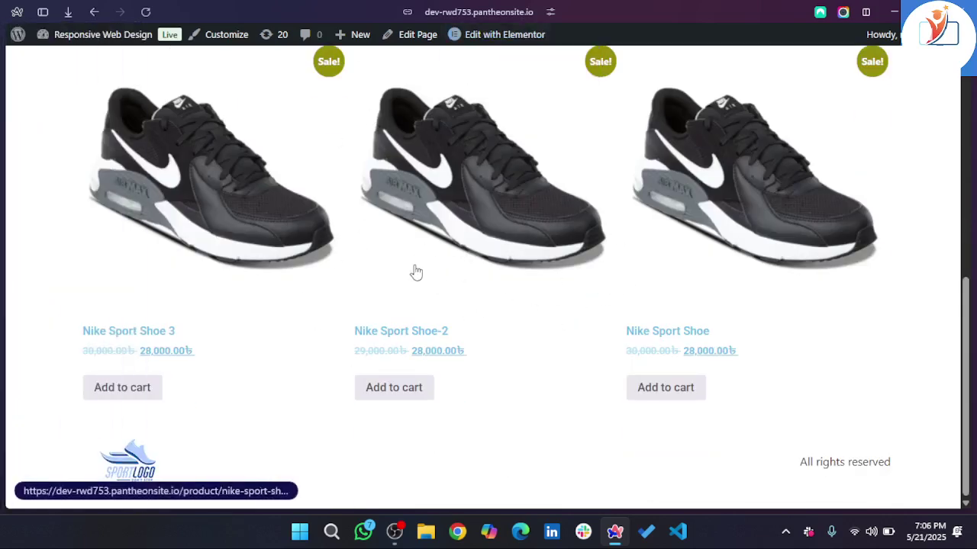
{"action": "scroll", "coordinate": [415, 273], "scroll_direction": "up", "scroll_amount": 10}
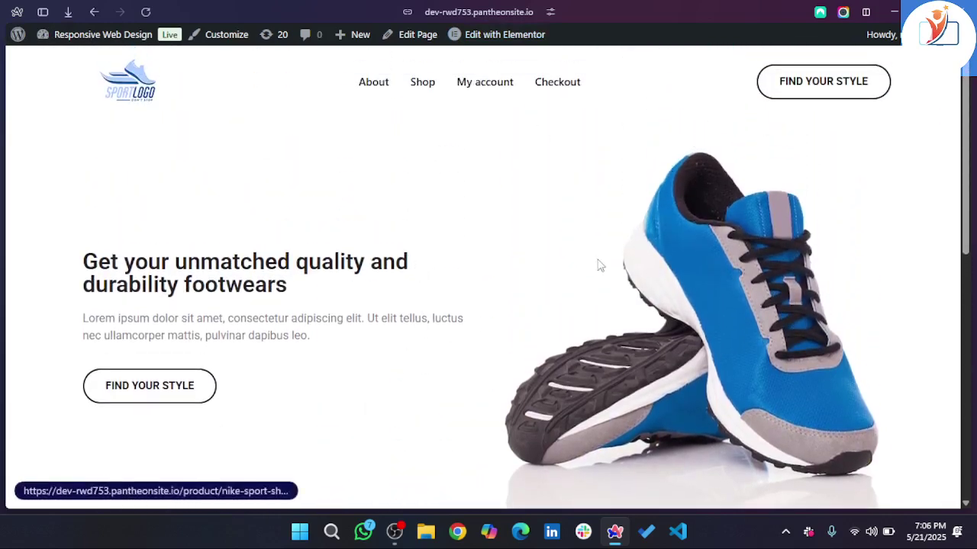
{"action": "scroll", "coordinate": [599, 264], "scroll_direction": "down", "scroll_amount": 10}
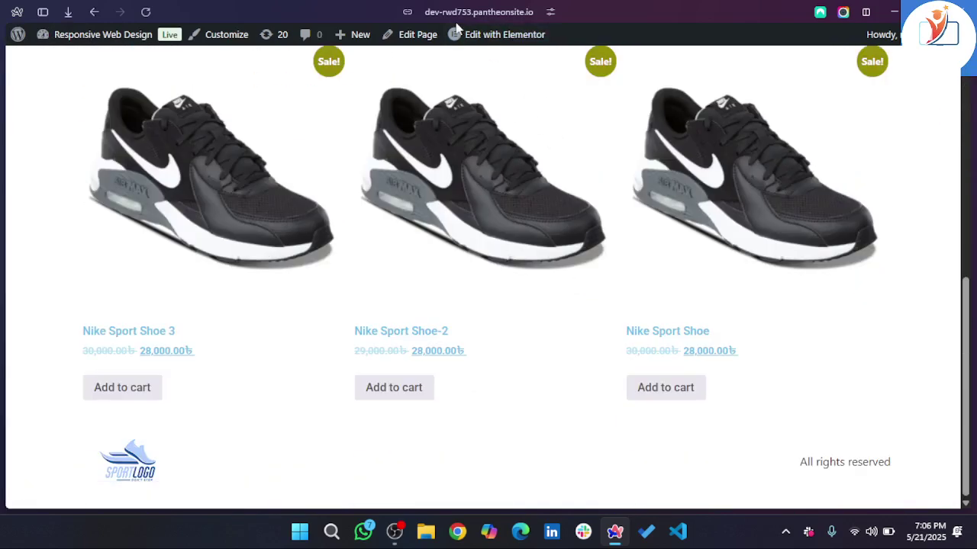
{"action": "mouse_move", "coordinate": [473, 34]}
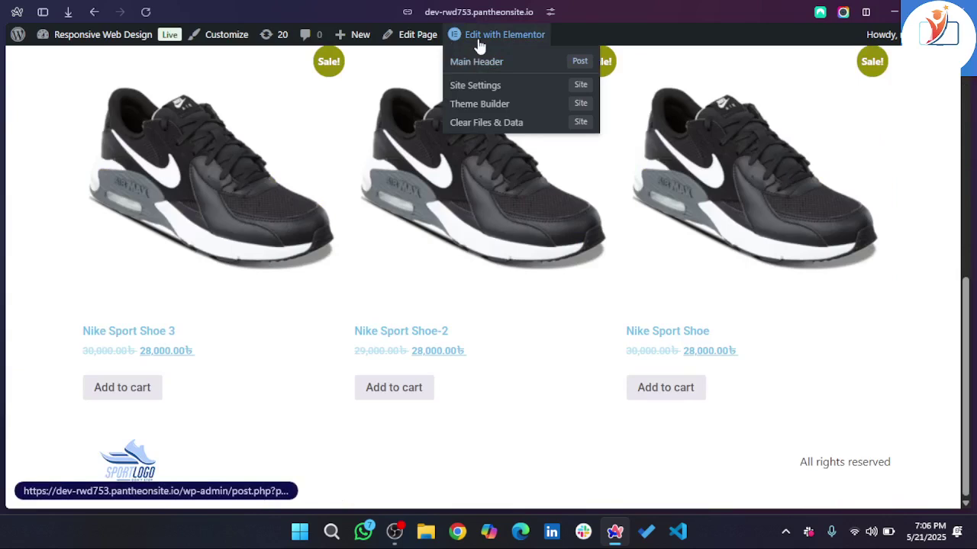
{"action": "mouse_move", "coordinate": [4, 319]}
{"action": "scroll", "coordinate": [58, 319], "scroll_direction": "down", "scroll_amount": 1}
{"action": "scroll", "coordinate": [58, 319], "scroll_direction": "up", "scroll_amount": 3}
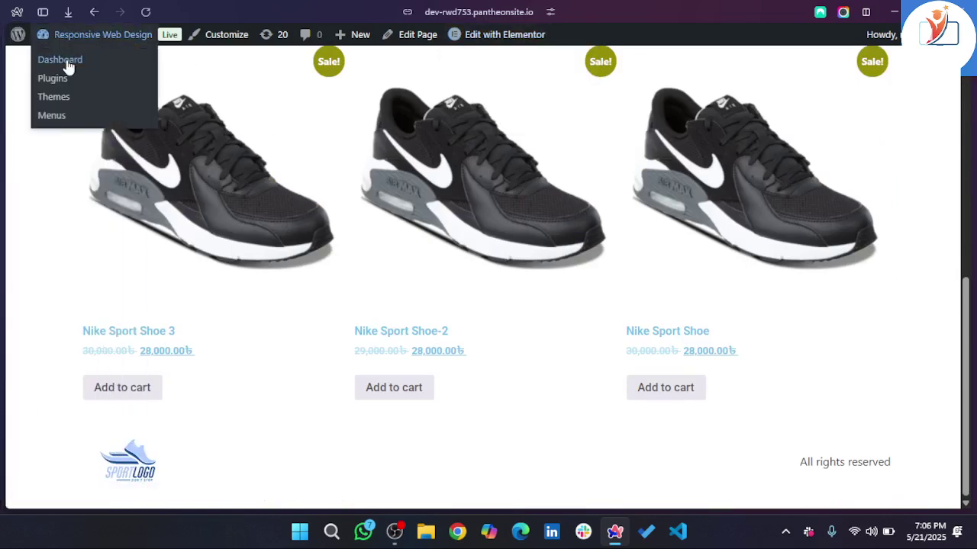
{"action": "left_click", "coordinate": [67, 64]}
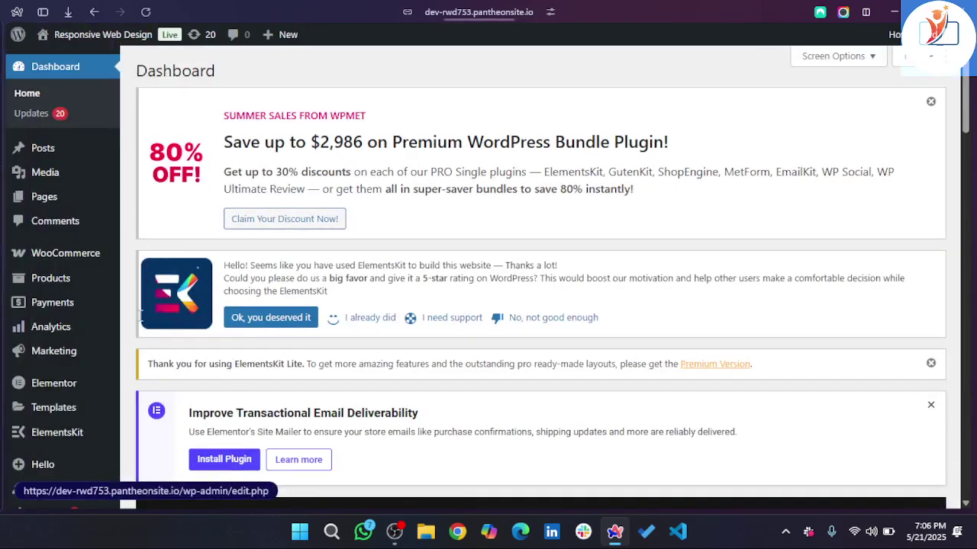
- Open the Upload Plugin area under Add Plugin and cancel the zip file picker
{"action": "mouse_move", "coordinate": [84, 324]}
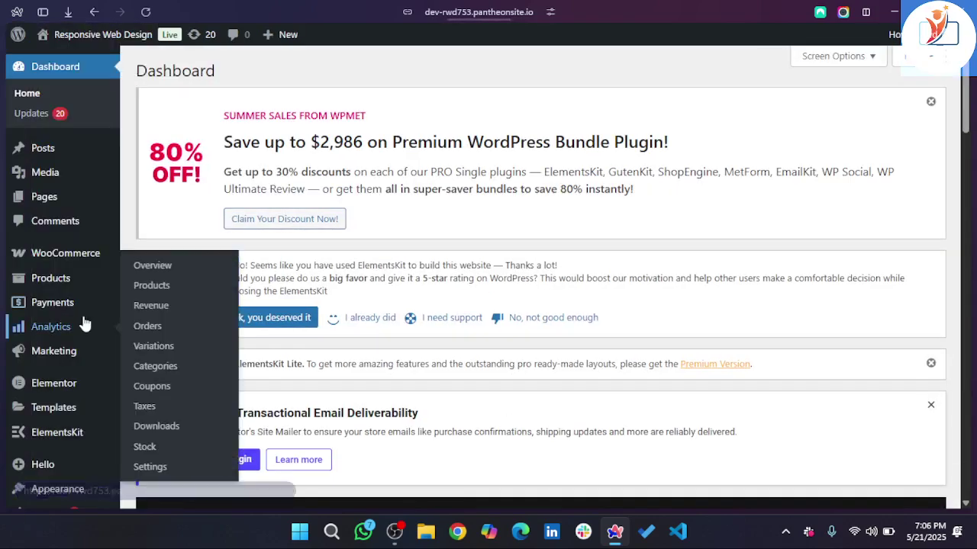
{"action": "scroll", "coordinate": [84, 324], "scroll_direction": "down", "scroll_amount": 3}
{"action": "mouse_move", "coordinate": [43, 391]}
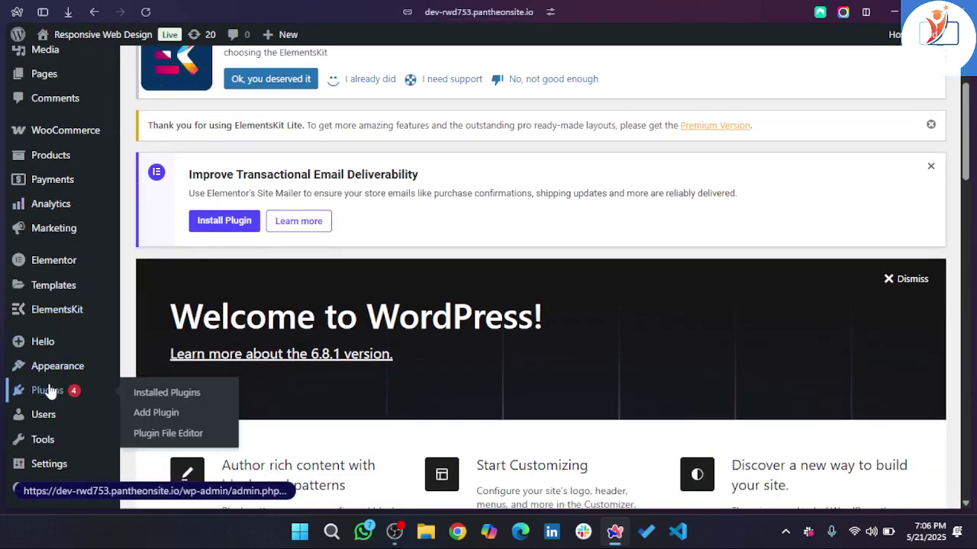
{"action": "left_click", "coordinate": [171, 414]}
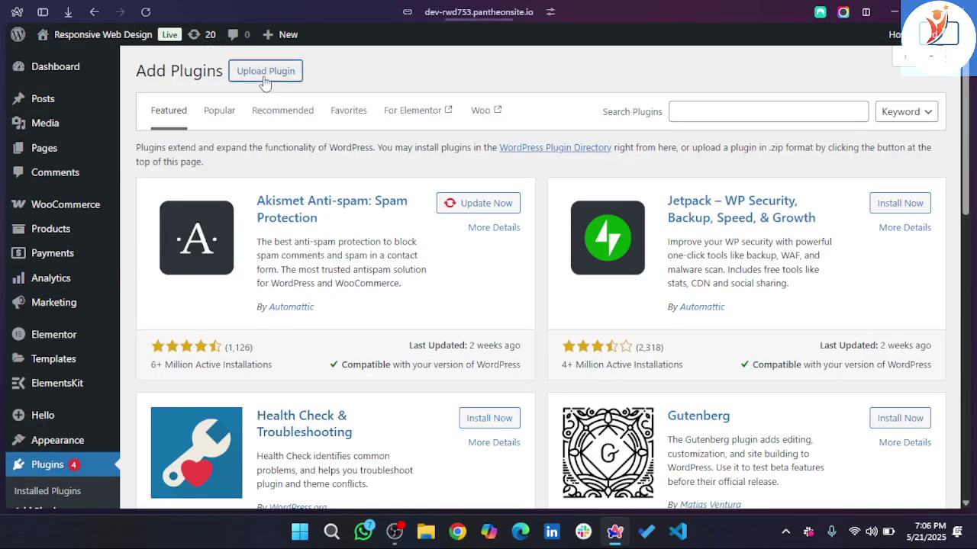
{"action": "left_click", "coordinate": [266, 71]}
{"action": "left_click", "coordinate": [450, 201]}
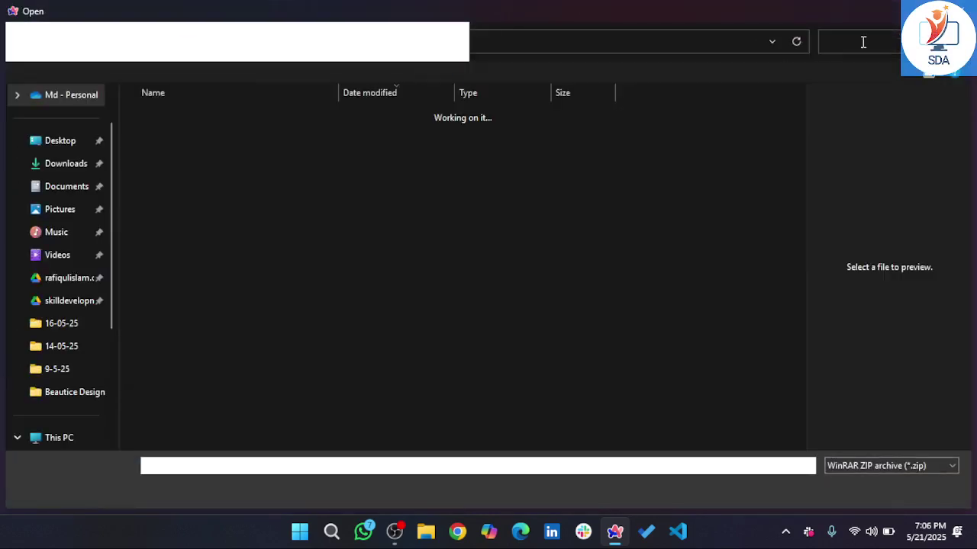
{"action": "key", "text": "Escape"}
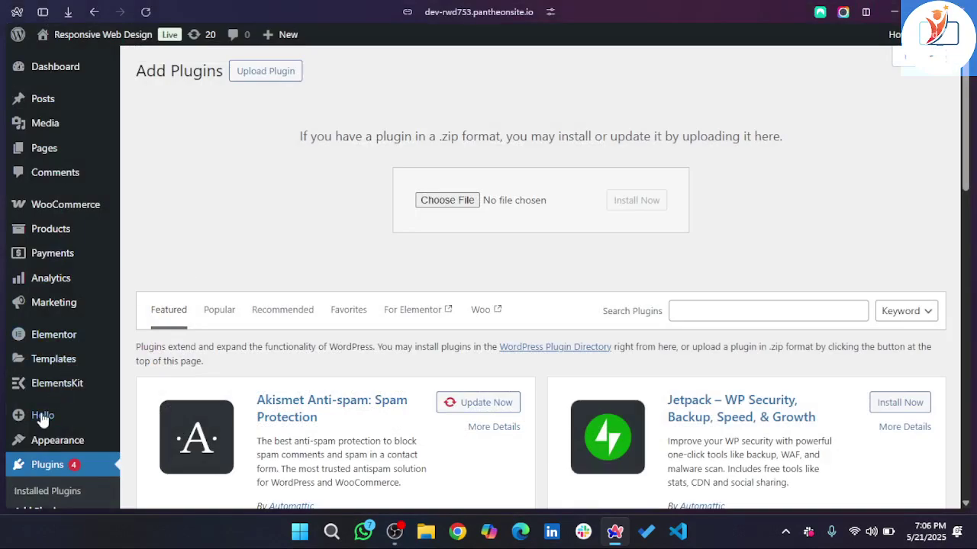
- Show the Installed Plugins list and scroll to the Elementor and Elementor Pro entries
{"action": "mouse_move", "coordinate": [54, 441]}
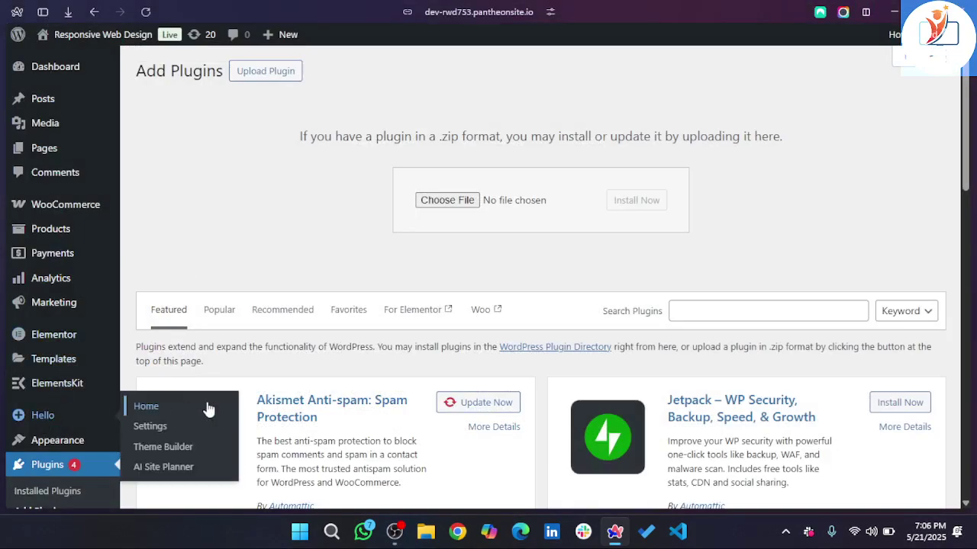
{"action": "left_click", "coordinate": [47, 465]}
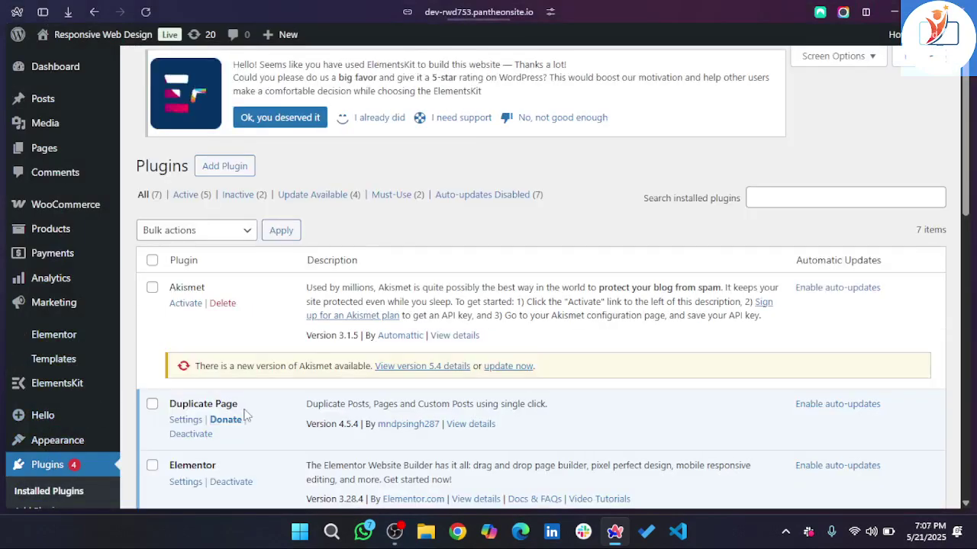
{"action": "scroll", "coordinate": [245, 415], "scroll_direction": "down", "scroll_amount": 5}
{"action": "scroll", "coordinate": [246, 415], "scroll_direction": "down", "scroll_amount": 3}
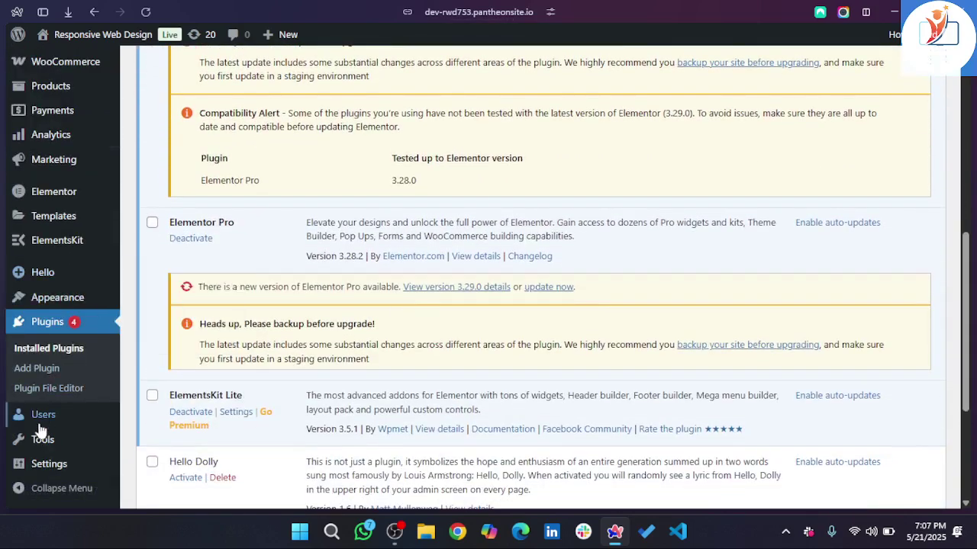
{"action": "scroll", "coordinate": [54, 320], "scroll_direction": "up", "scroll_amount": 2}
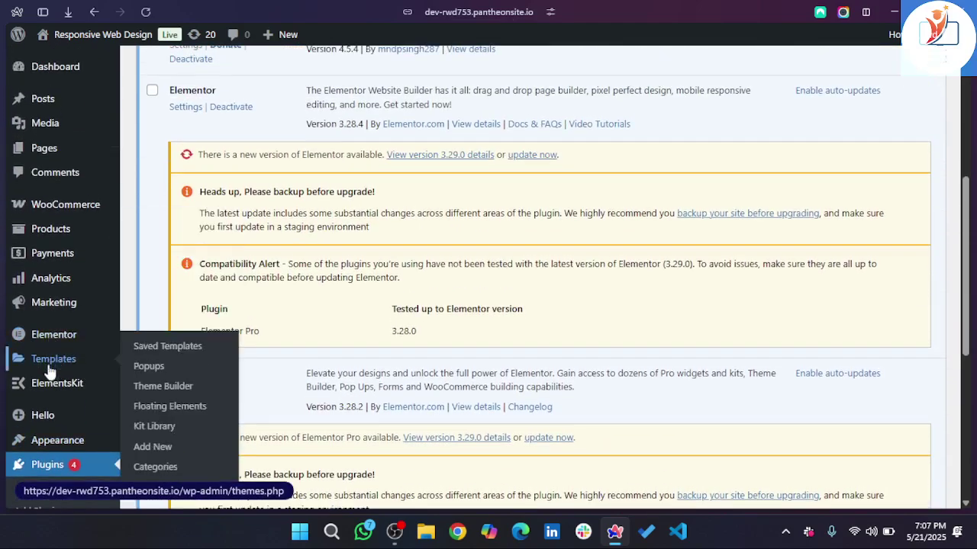
{"action": "mouse_move", "coordinate": [54, 362]}
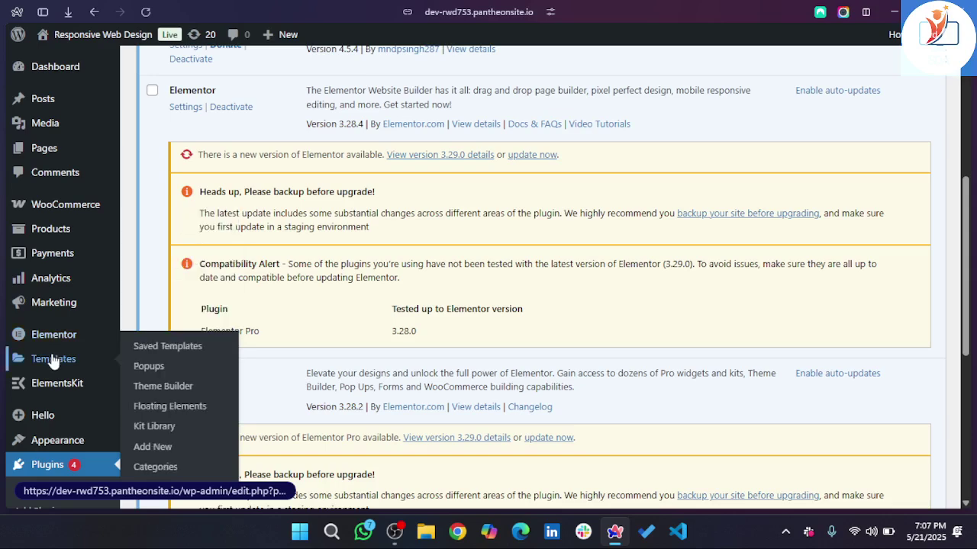
- Open Elementor's Theme Builder and scroll the site-parts grid down to the Loop Item card
{"action": "left_click", "coordinate": [177, 387]}
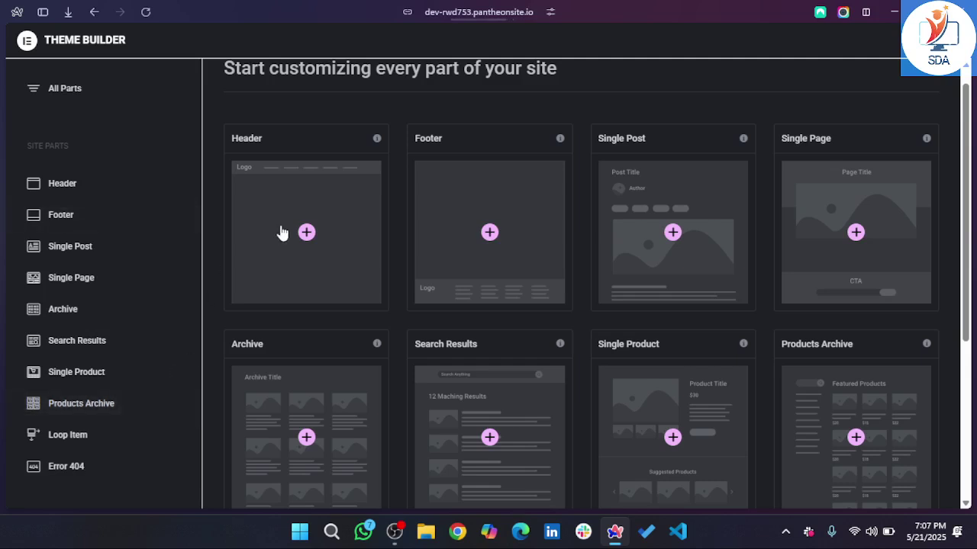
{"action": "mouse_move", "coordinate": [170, 252]}
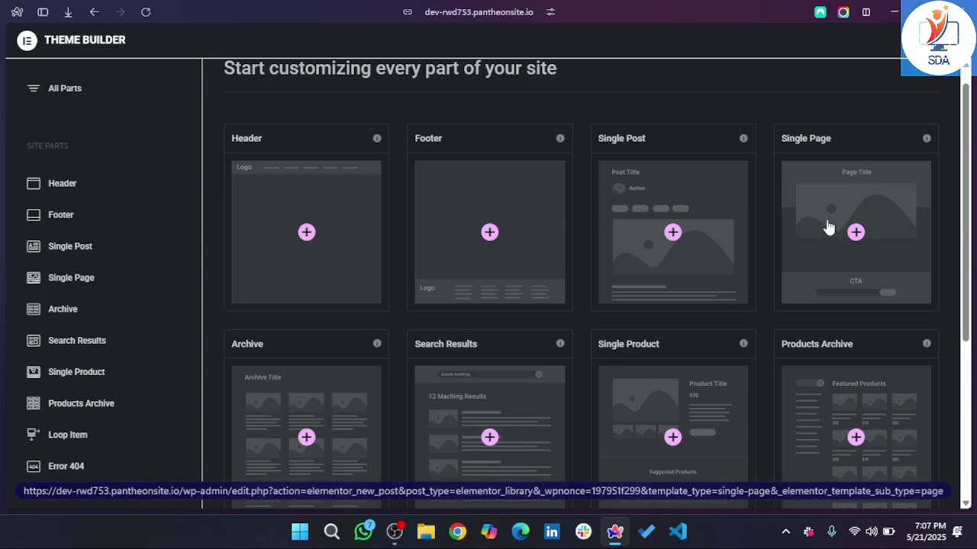
{"action": "scroll", "coordinate": [797, 229], "scroll_direction": "down", "scroll_amount": 1}
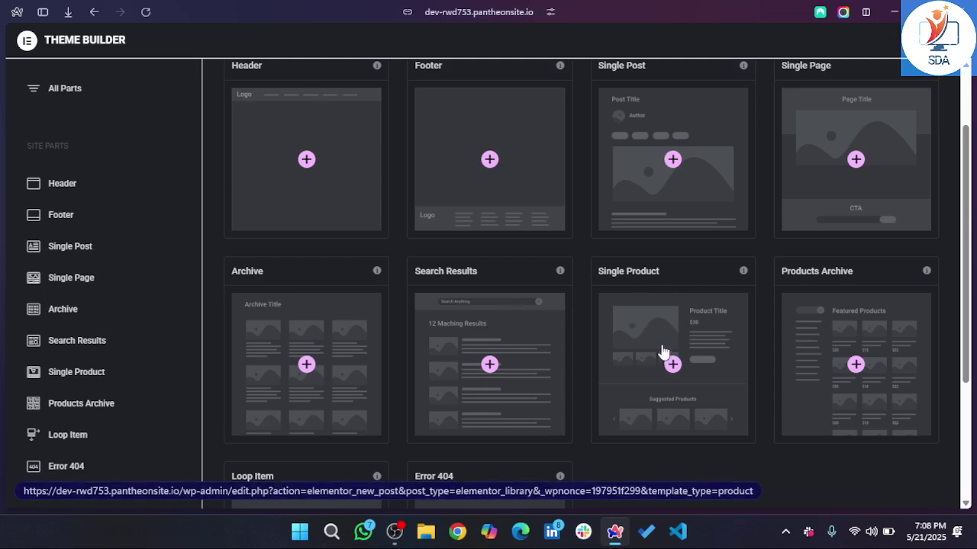
{"action": "scroll", "coordinate": [812, 325], "scroll_direction": "down", "scroll_amount": 3}
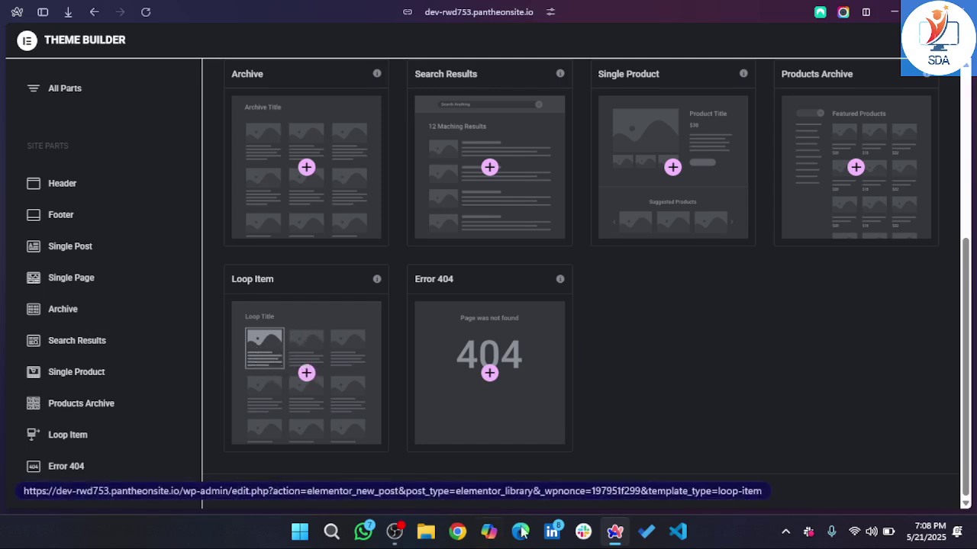
- Close the WooCommerce payment settings and Store browser tabs
{"action": "mouse_move", "coordinate": [2, 412]}
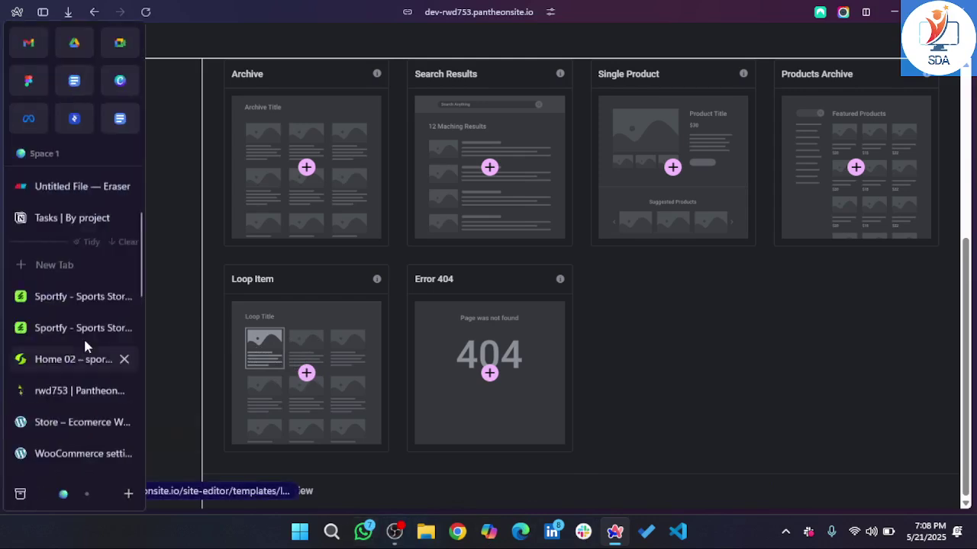
{"action": "left_click", "coordinate": [69, 424]}
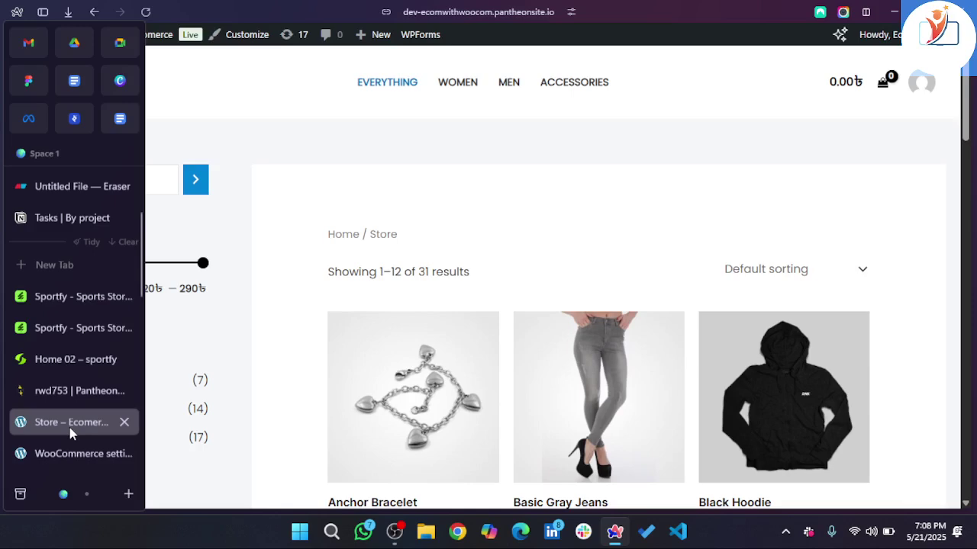
{"action": "left_click", "coordinate": [68, 457]}
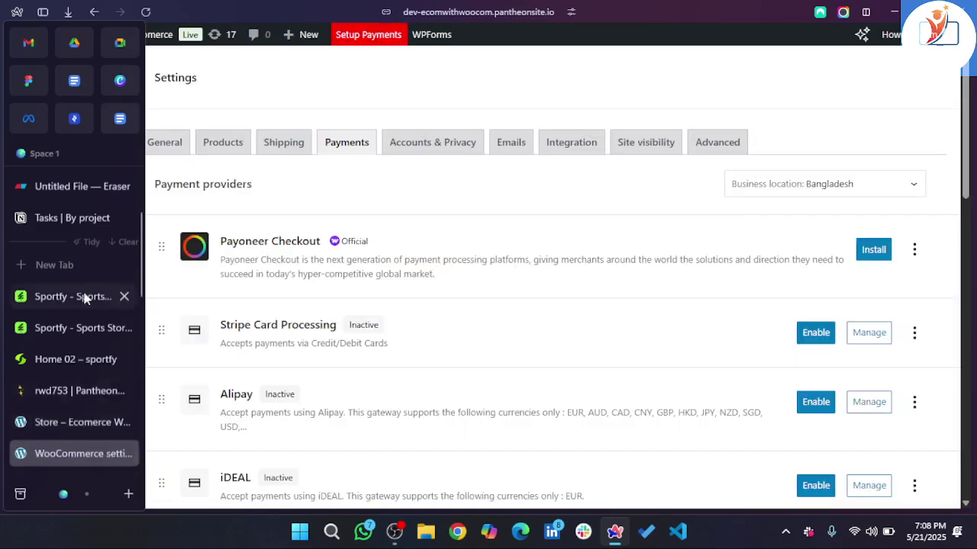
{"action": "scroll", "coordinate": [66, 401], "scroll_direction": "down", "scroll_amount": 5}
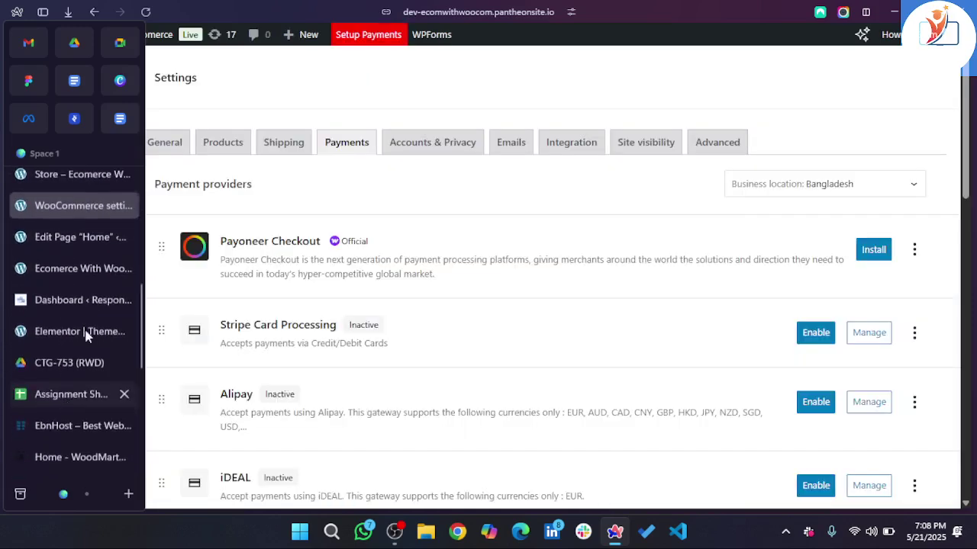
{"action": "left_click", "coordinate": [126, 206]}
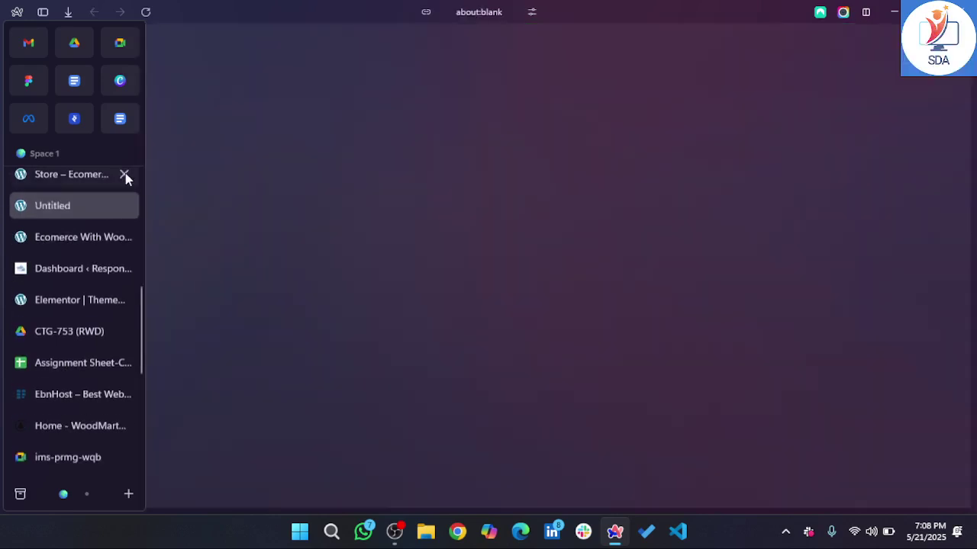
{"action": "left_click", "coordinate": [126, 176]}
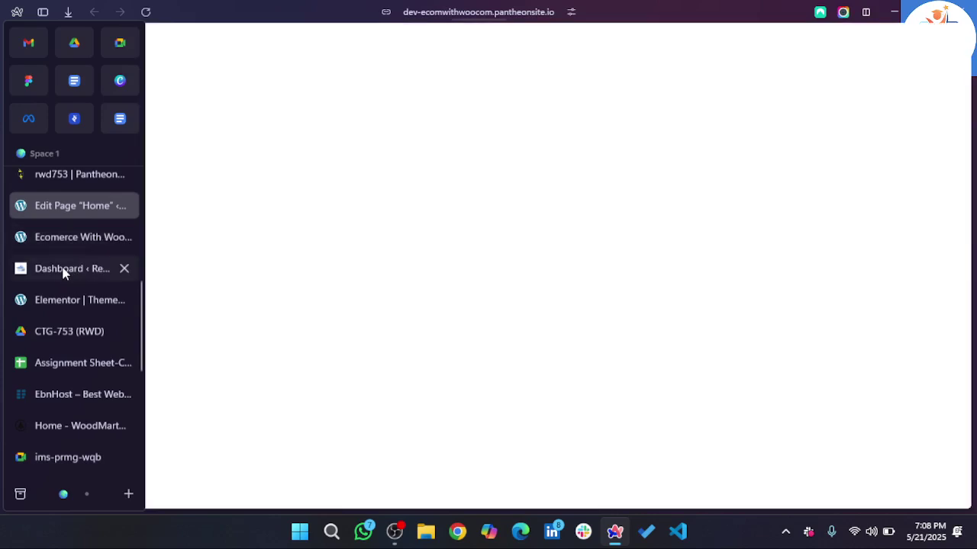
- Switch from the ecommerce store tab back to the Responsive Web Design dashboard
{"action": "left_click", "coordinate": [63, 273]}
{"action": "left_click", "coordinate": [75, 238]}
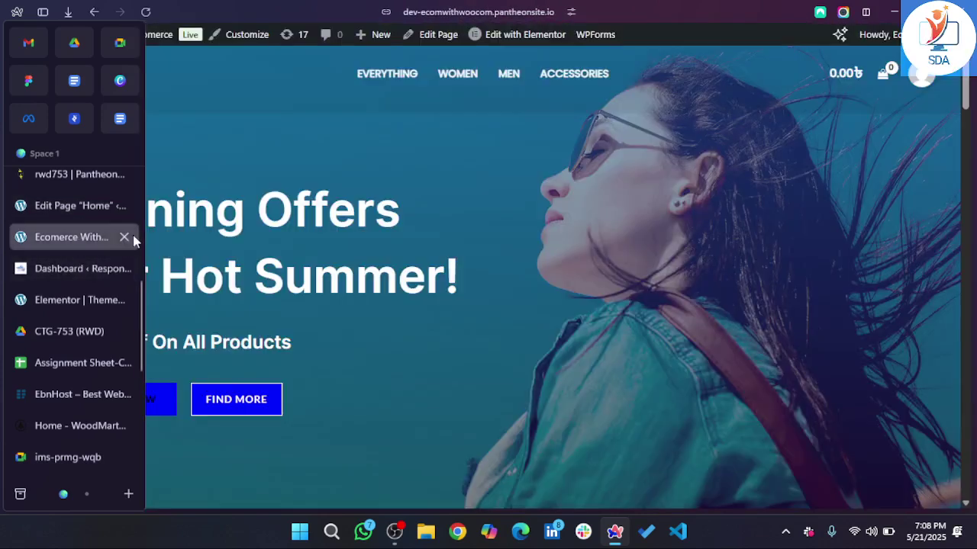
{"action": "left_click", "coordinate": [70, 270]}
- Open Visit Store in a new tab and view the three Nike Sport Shoe products at 28,000.00
{"action": "mouse_move", "coordinate": [73, 39]}
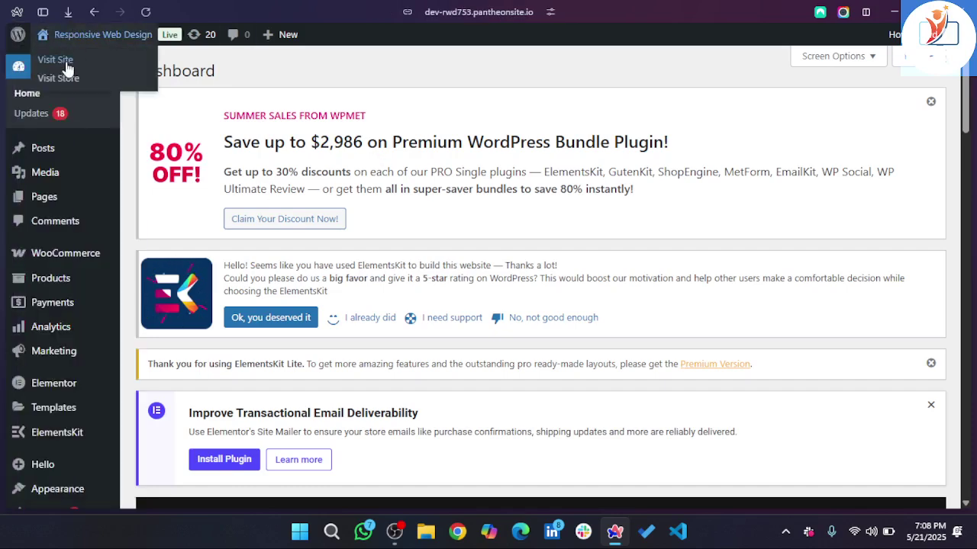
{"action": "right_click", "coordinate": [67, 79]}
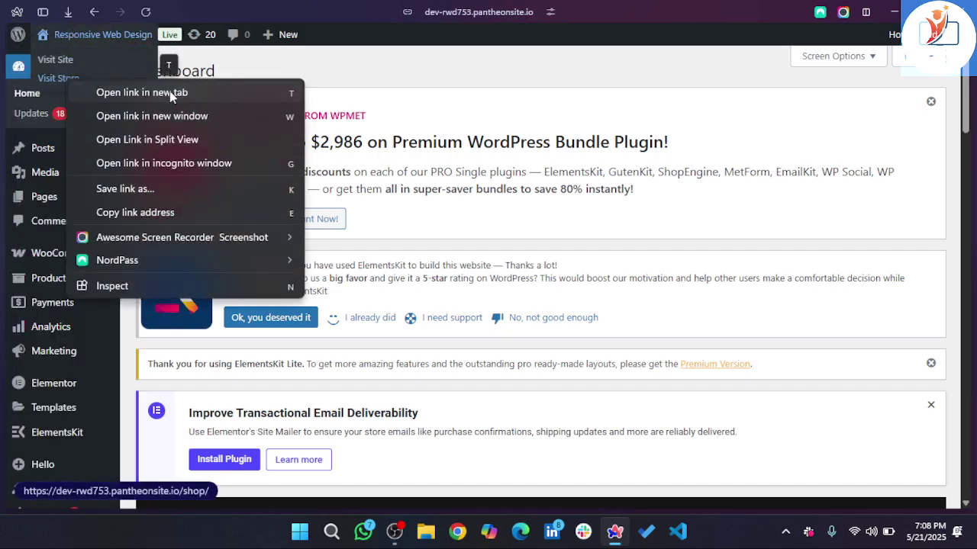
{"action": "left_click", "coordinate": [171, 94]}
{"action": "mouse_move", "coordinate": [3, 245]}
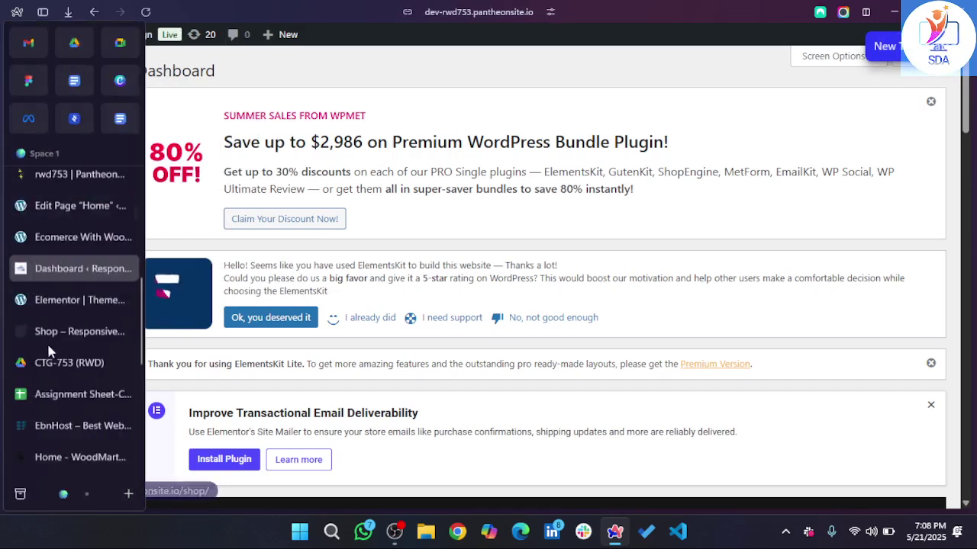
{"action": "left_click", "coordinate": [77, 336]}
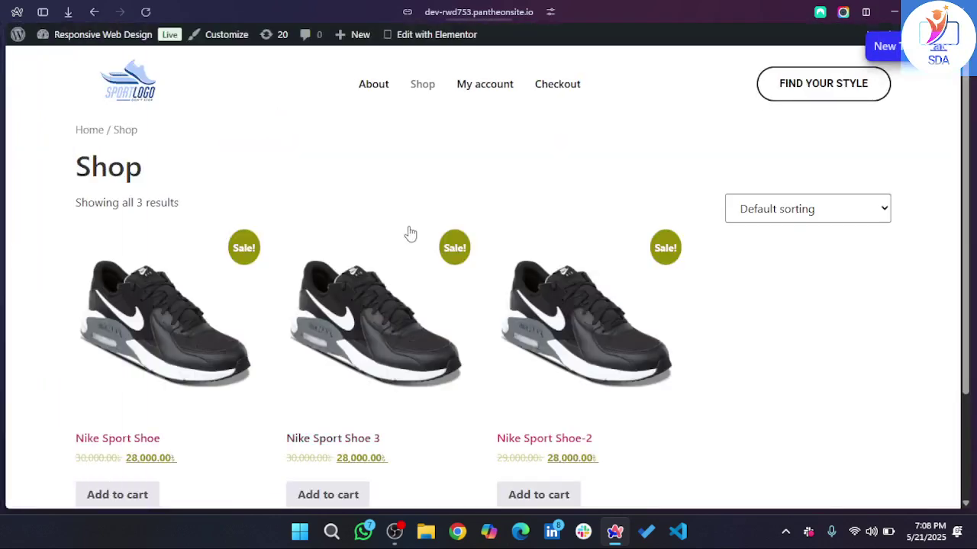
{"action": "scroll", "coordinate": [249, 349], "scroll_direction": "down", "scroll_amount": 1}
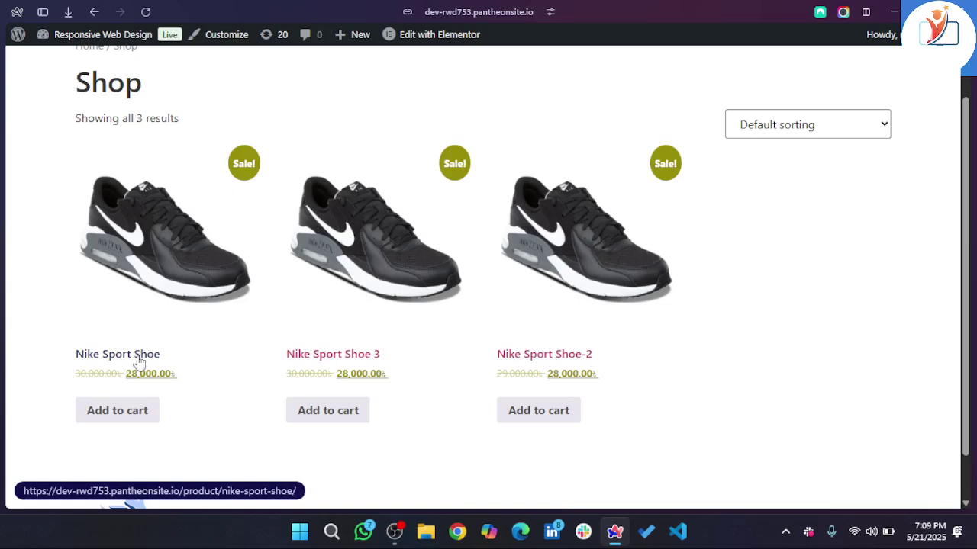
- Look over the Elementor Theme Builder tab, then return to the WordPress dashboard tab
{"action": "mouse_move", "coordinate": [3, 343]}
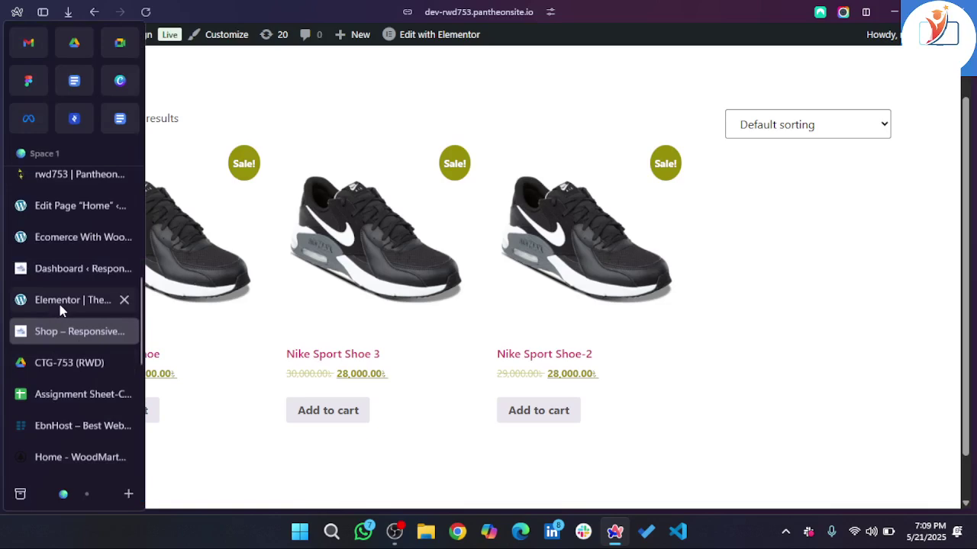
{"action": "left_click", "coordinate": [61, 305]}
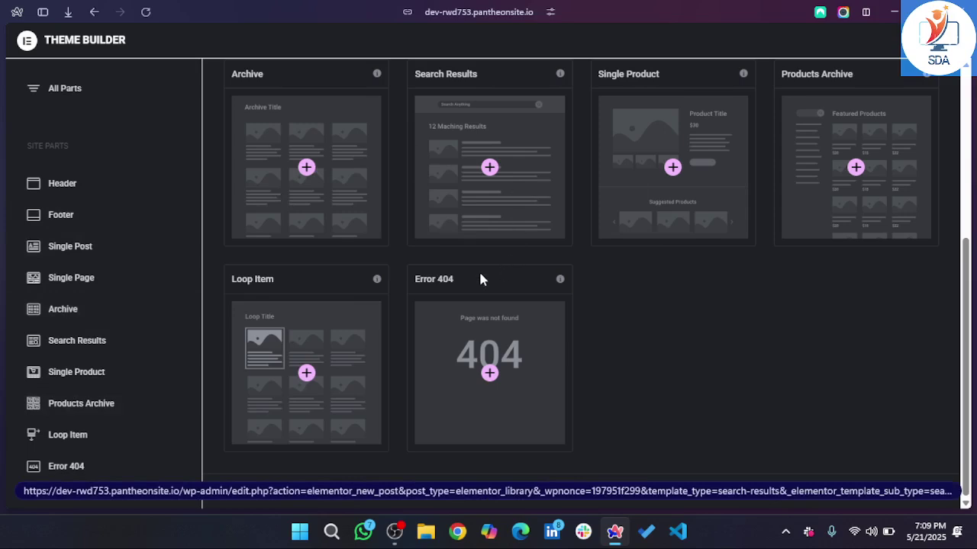
{"action": "mouse_move", "coordinate": [1, 244]}
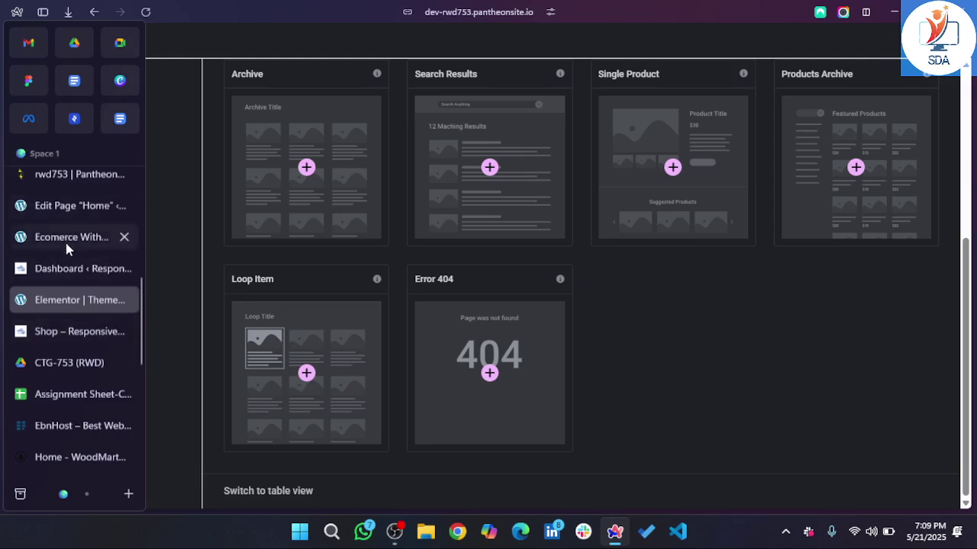
{"action": "left_click", "coordinate": [65, 269]}
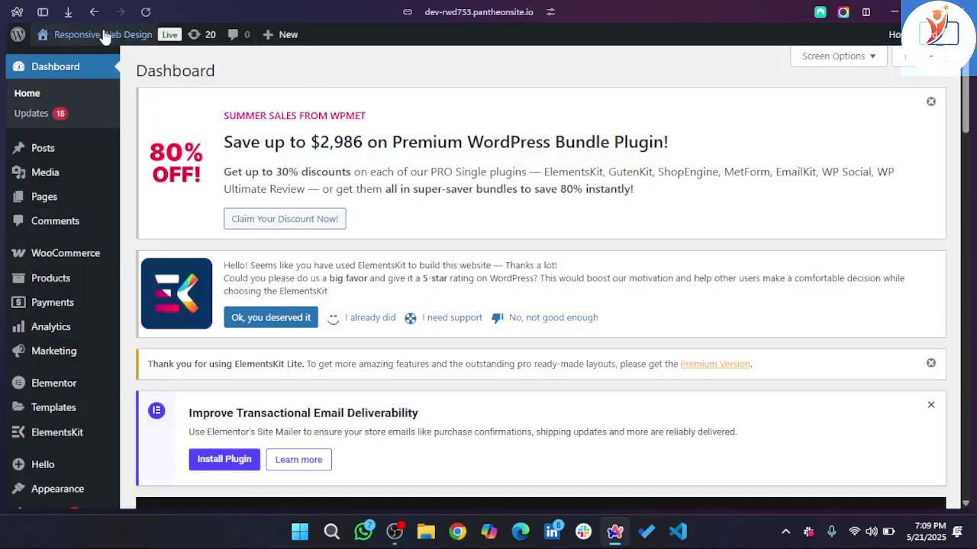
- Visit the live homepage and open it with Edit with Elementor from the admin bar
{"action": "mouse_move", "coordinate": [105, 36]}
{"action": "left_click", "coordinate": [81, 64]}
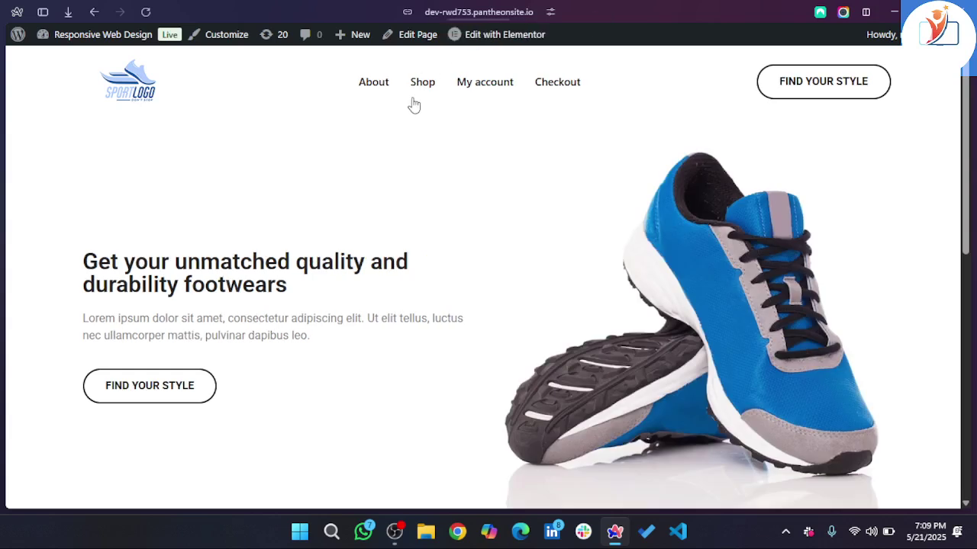
{"action": "left_click", "coordinate": [524, 35]}
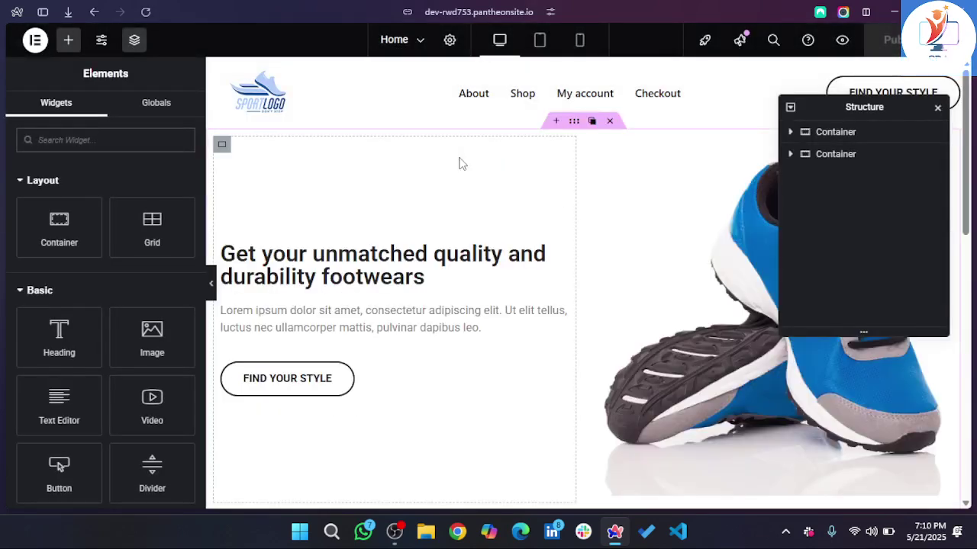
- Add a new single-row Flexbox container below the Popular Products grid
{"action": "scroll", "coordinate": [458, 305], "scroll_direction": "down", "scroll_amount": 10}
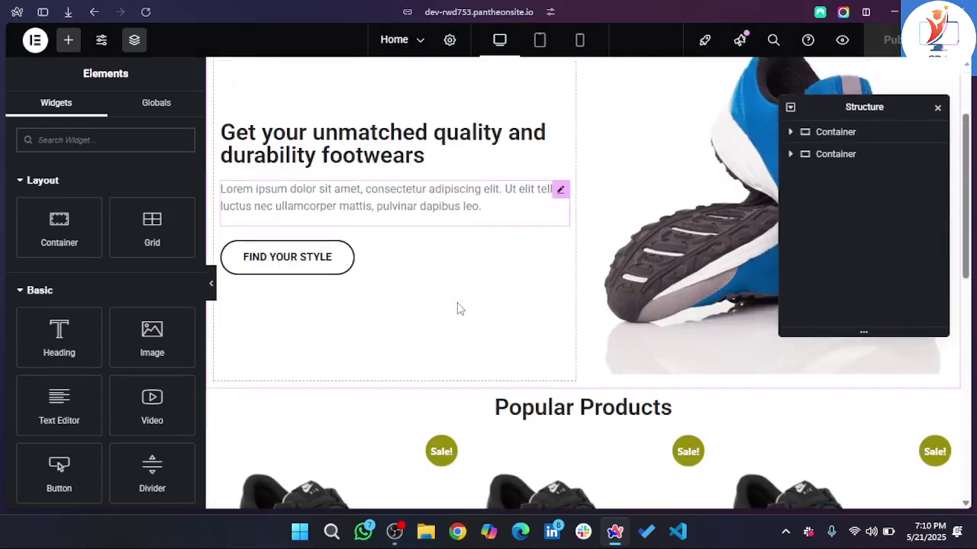
{"action": "scroll", "coordinate": [458, 307], "scroll_direction": "up", "scroll_amount": 5}
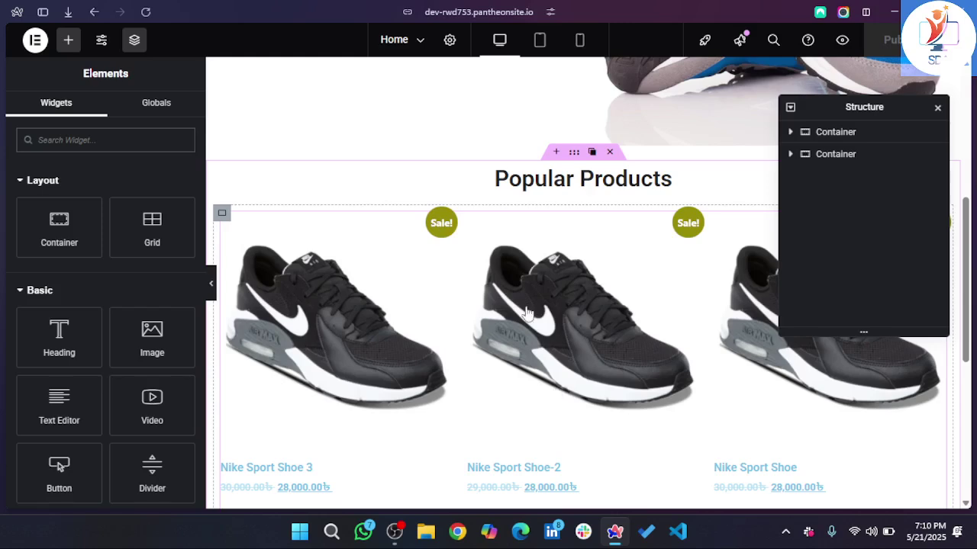
{"action": "left_click", "coordinate": [565, 314]}
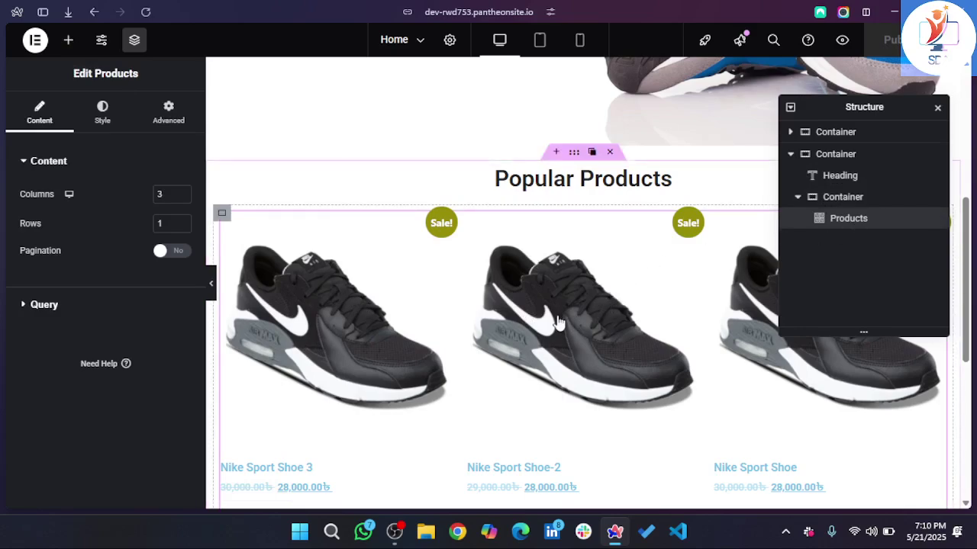
{"action": "scroll", "coordinate": [763, 283], "scroll_direction": "down", "scroll_amount": 2}
{"action": "scroll", "coordinate": [517, 382], "scroll_direction": "down", "scroll_amount": 2}
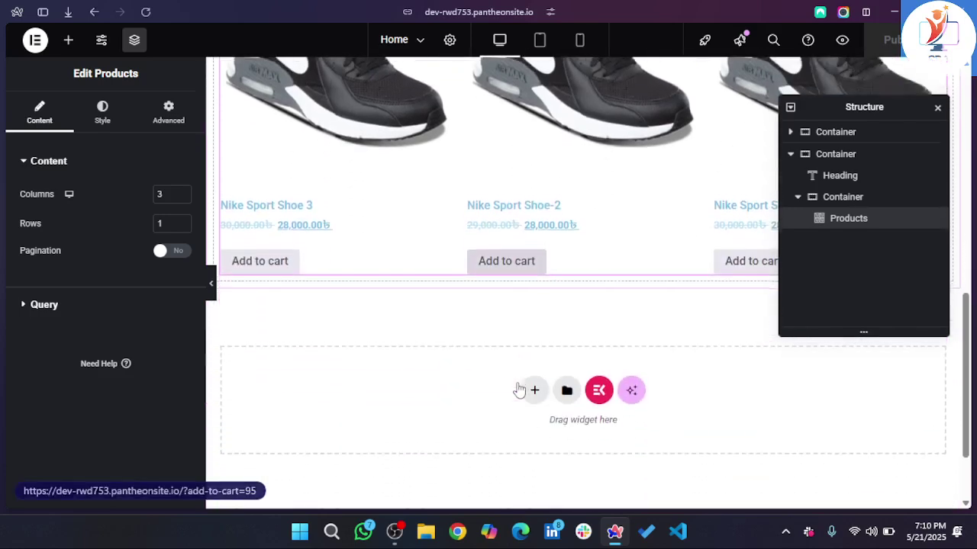
{"action": "left_click", "coordinate": [533, 357]}
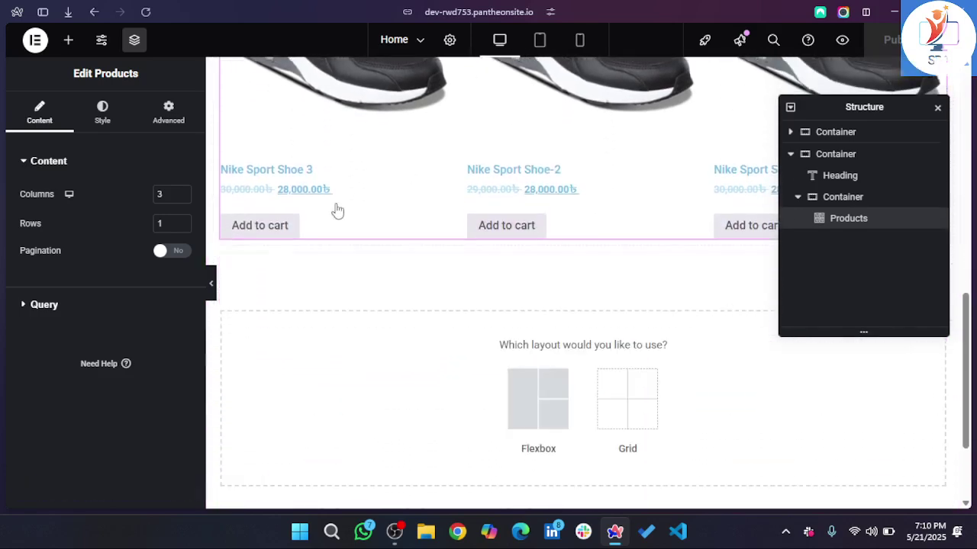
{"action": "left_click", "coordinate": [539, 422]}
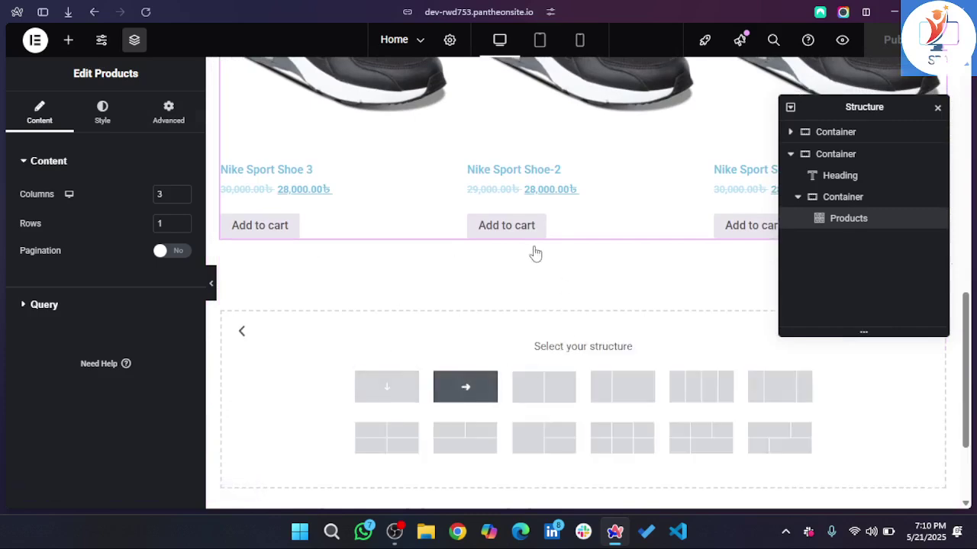
{"action": "left_click", "coordinate": [465, 386]}
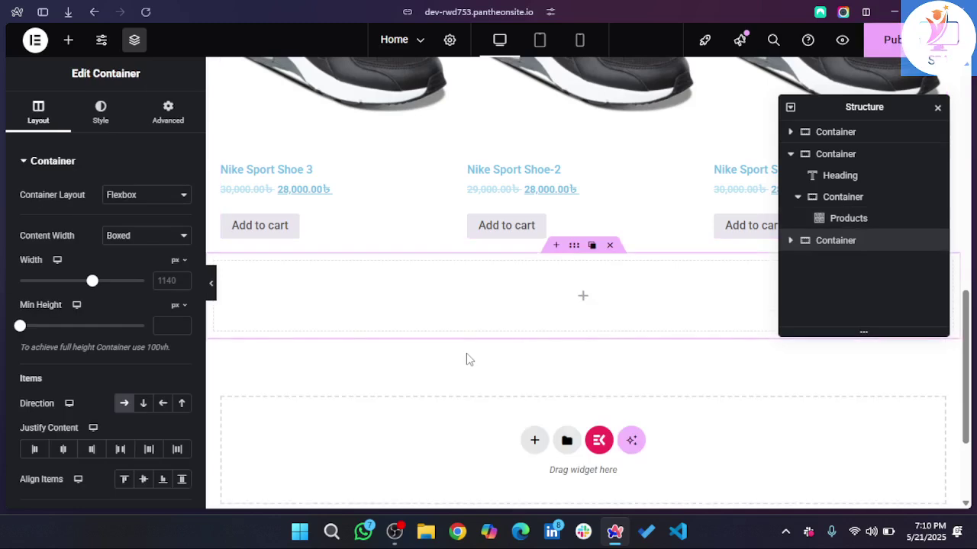
- Search the widgets for 'products' and drop a Loop Grid into the new container
{"action": "left_click", "coordinate": [70, 39]}
{"action": "type", "text": "ded"}
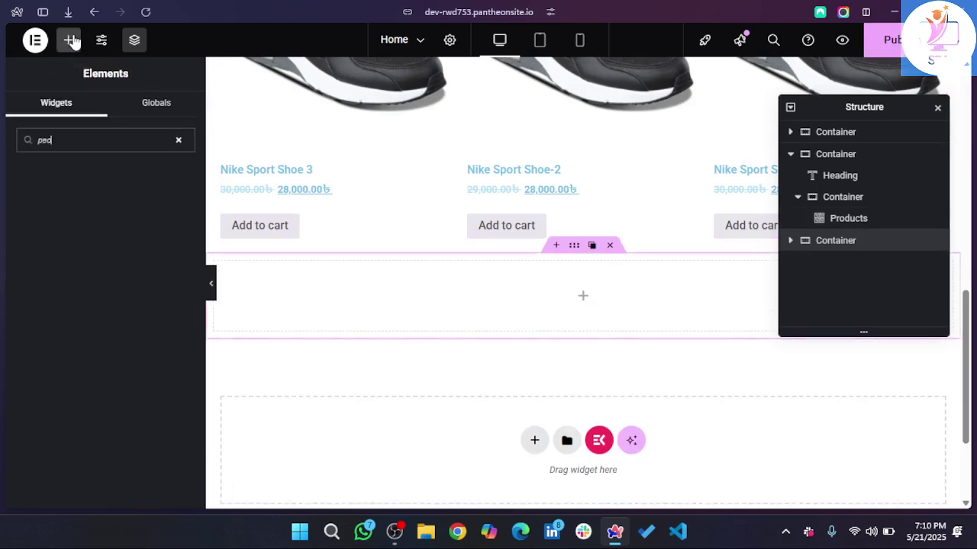
{"action": "key", "text": "BackSpace"}
{"action": "key", "text": "BackSpace"}
{"action": "type", "text": "roducts"}
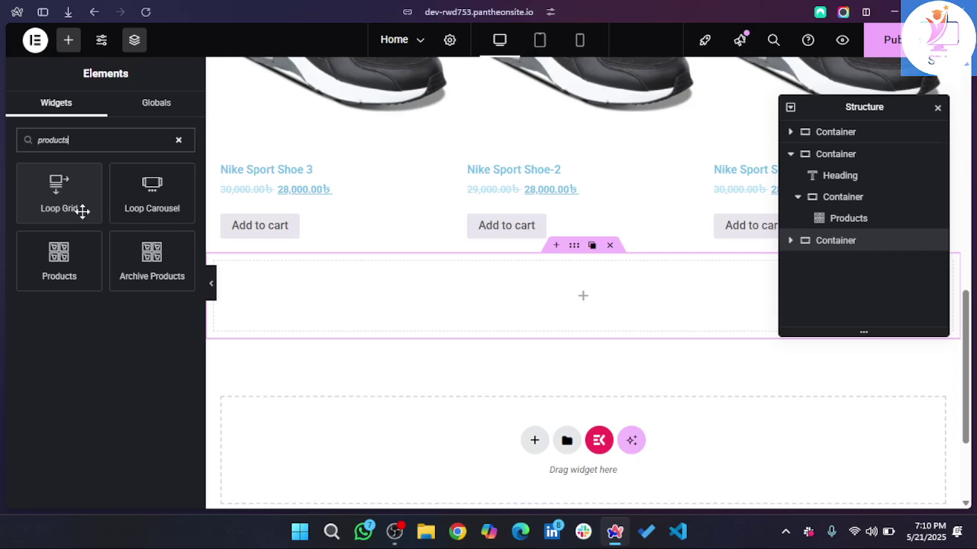
{"action": "left_click_drag", "start_coordinate": [87, 211], "coordinate": [546, 305]}
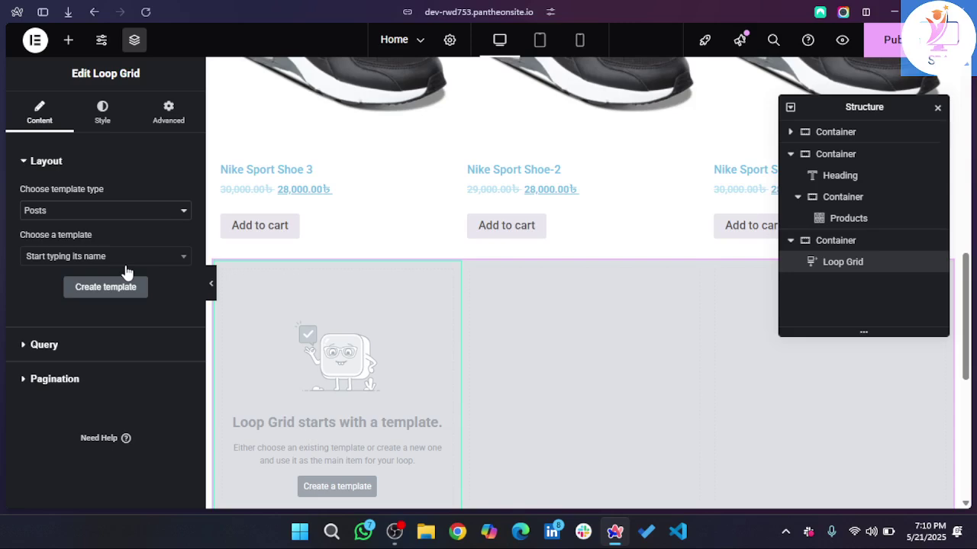
- Set the Loop Grid's template type to Products, then dismiss the empty template chooser
{"action": "scroll", "coordinate": [393, 351], "scroll_direction": "down", "scroll_amount": 3}
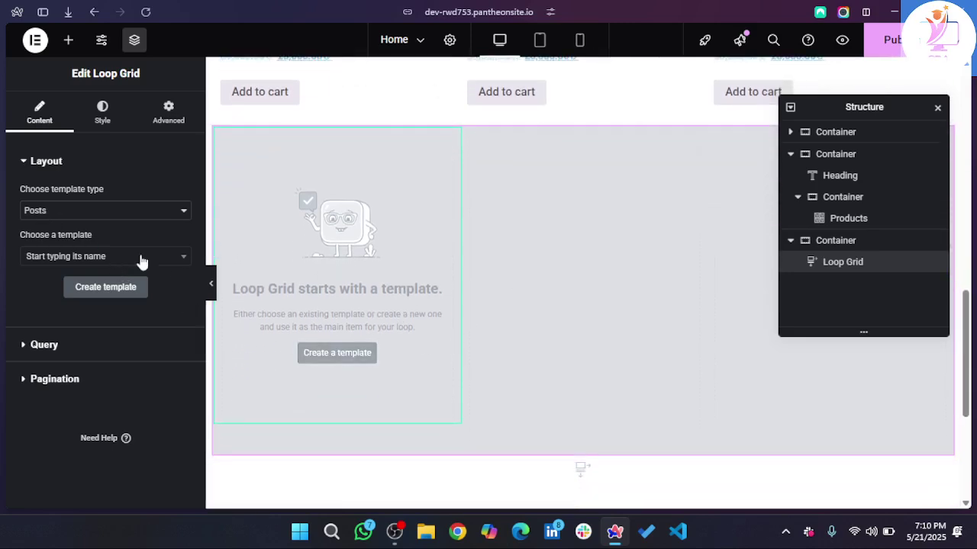
{"action": "left_click", "coordinate": [79, 216]}
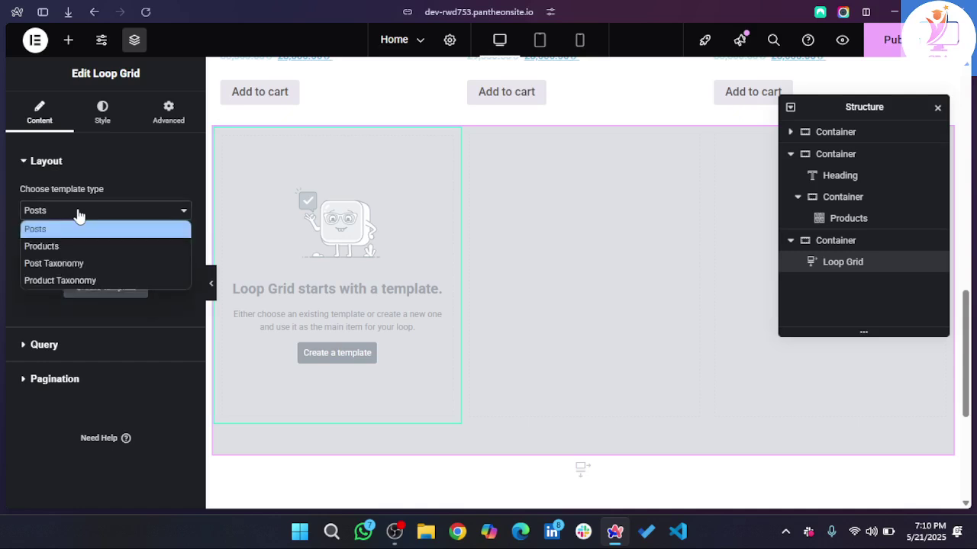
{"action": "left_click", "coordinate": [41, 246]}
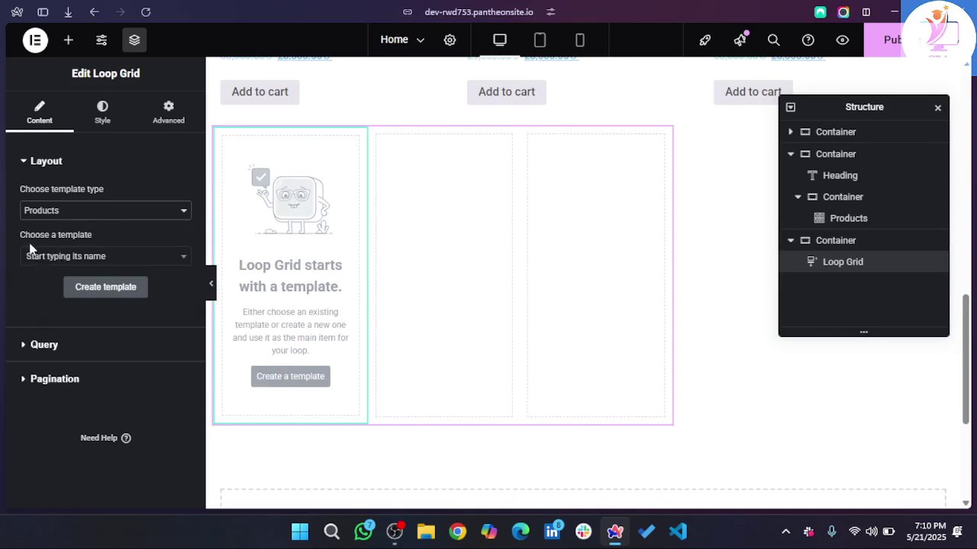
{"action": "left_click", "coordinate": [90, 258]}
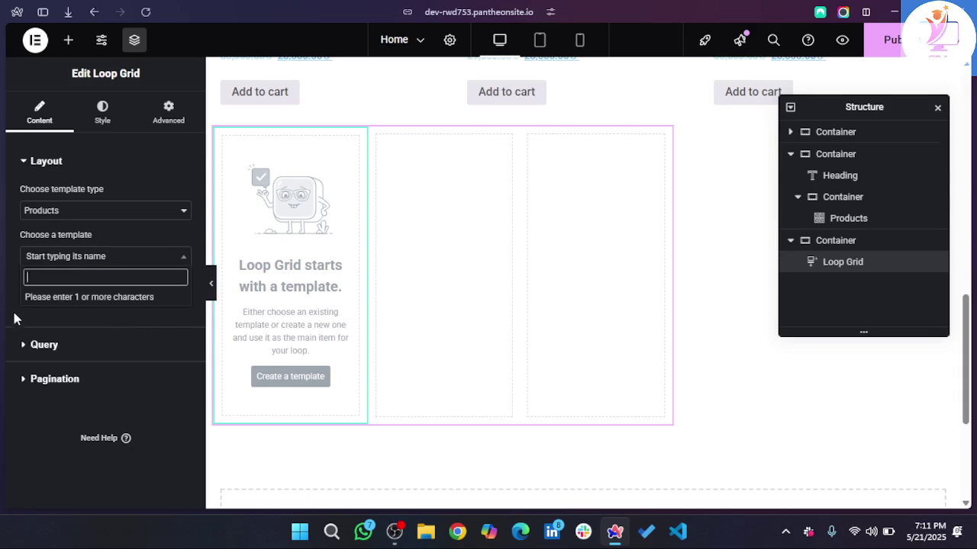
{"action": "left_click", "coordinate": [9, 323]}
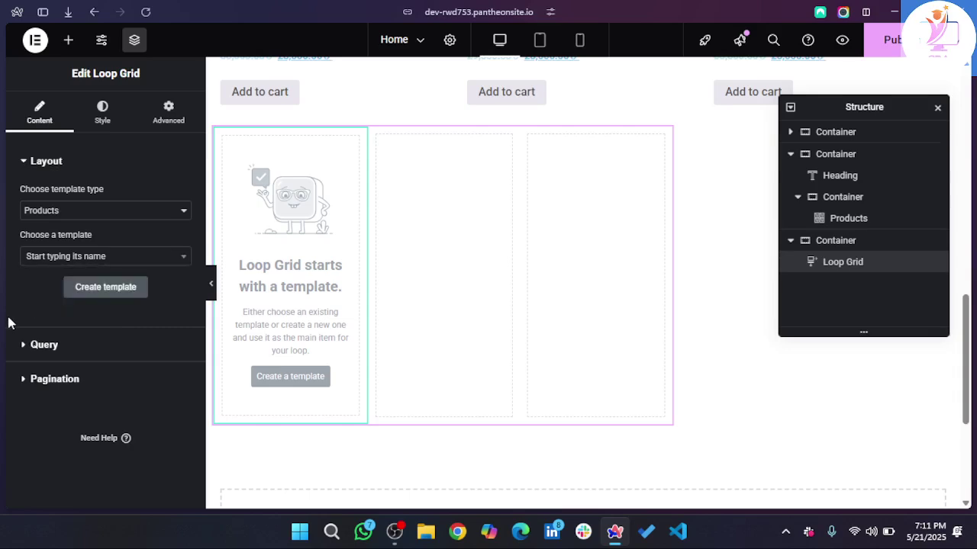
- Save the Loop Grid changes and start a new loop item template with a Featured Image widget
{"action": "left_click", "coordinate": [115, 292]}
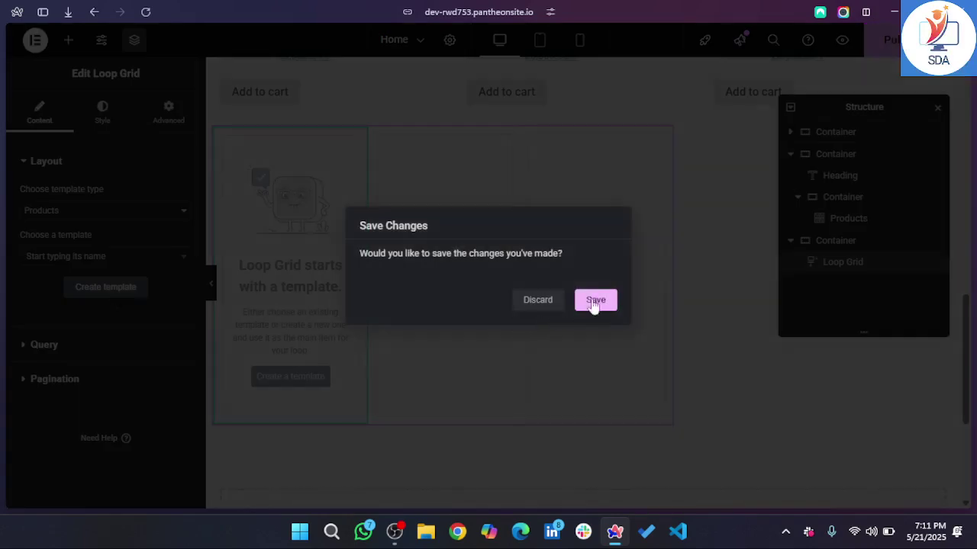
{"action": "left_click", "coordinate": [599, 301]}
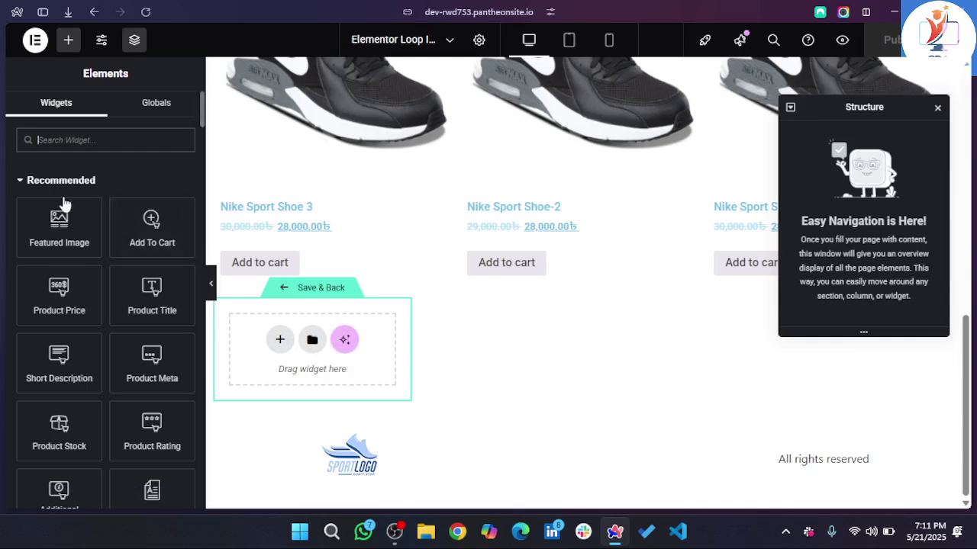
{"action": "left_click_drag", "start_coordinate": [59, 223], "coordinate": [292, 337]}
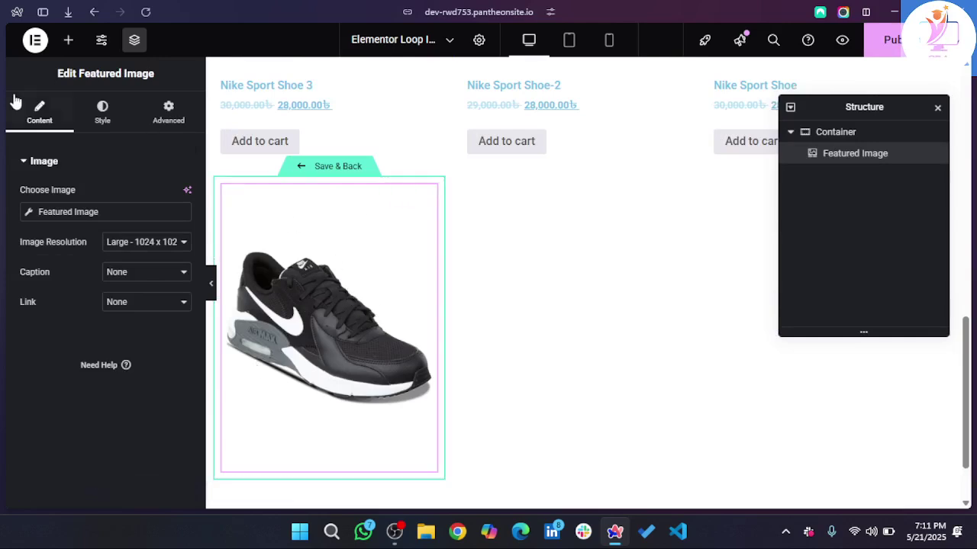
- Add Product Title and Product Price widgets beneath the featured image in the card
{"action": "left_click", "coordinate": [68, 39]}
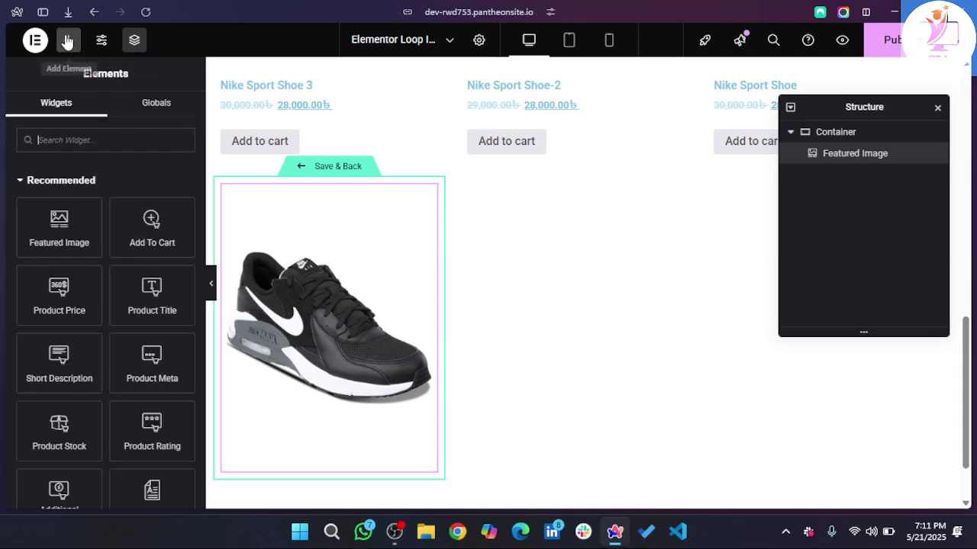
{"action": "scroll", "coordinate": [61, 305], "scroll_direction": "down", "scroll_amount": 1}
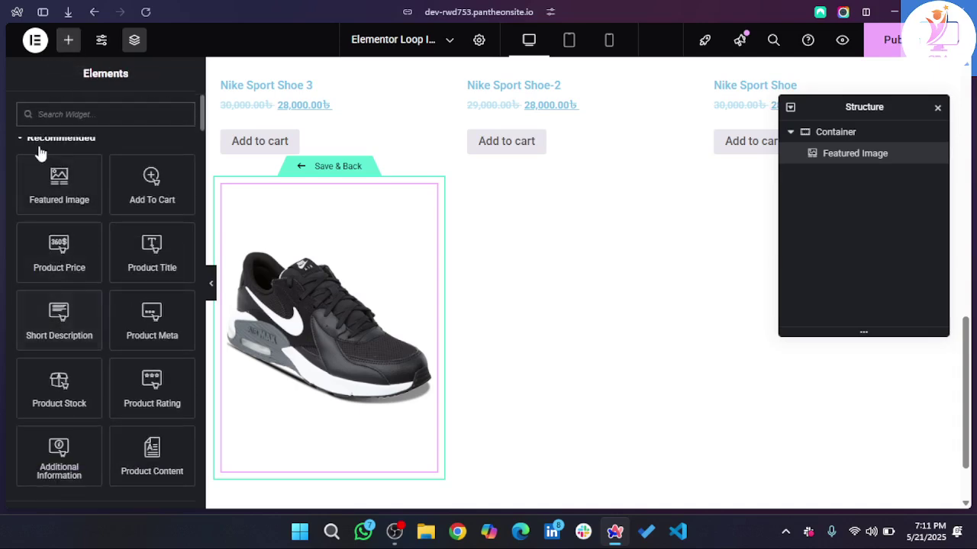
{"action": "scroll", "coordinate": [45, 162], "scroll_direction": "down", "scroll_amount": 1}
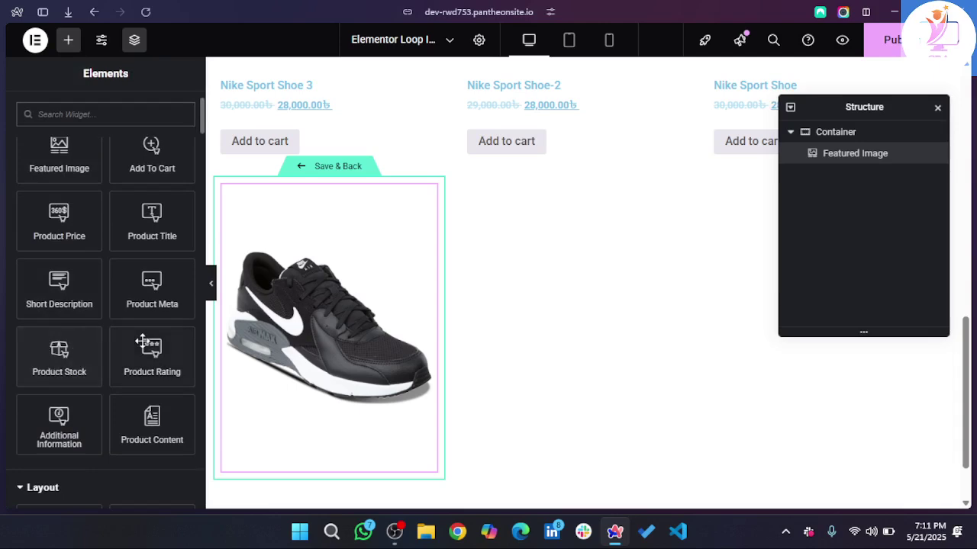
{"action": "scroll", "coordinate": [144, 274], "scroll_direction": "up", "scroll_amount": 1}
{"action": "left_click_drag", "start_coordinate": [148, 245], "coordinate": [328, 434]}
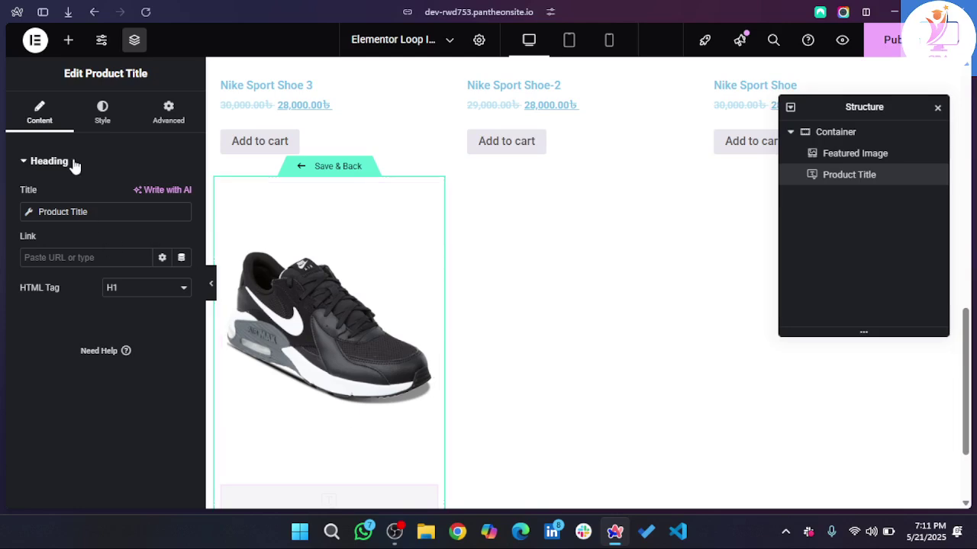
{"action": "left_click", "coordinate": [69, 41]}
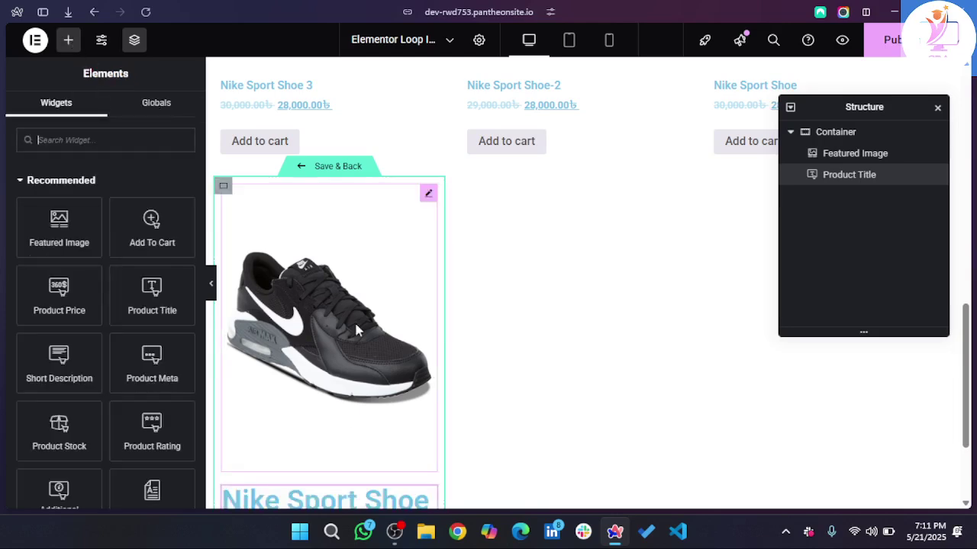
{"action": "scroll", "coordinate": [354, 320], "scroll_direction": "down", "scroll_amount": 2}
{"action": "scroll", "coordinate": [104, 240], "scroll_direction": "down", "scroll_amount": 1}
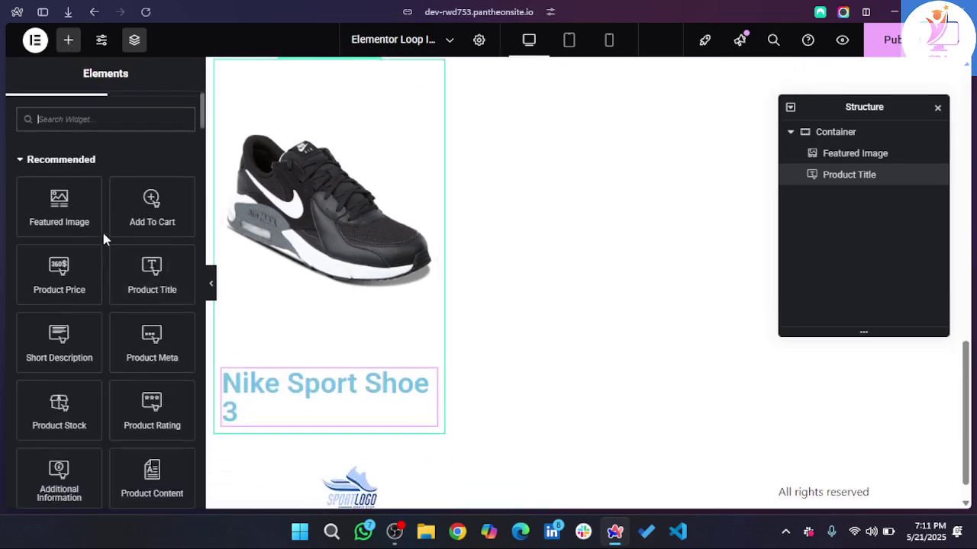
{"action": "left_click_drag", "start_coordinate": [59, 277], "coordinate": [264, 416]}
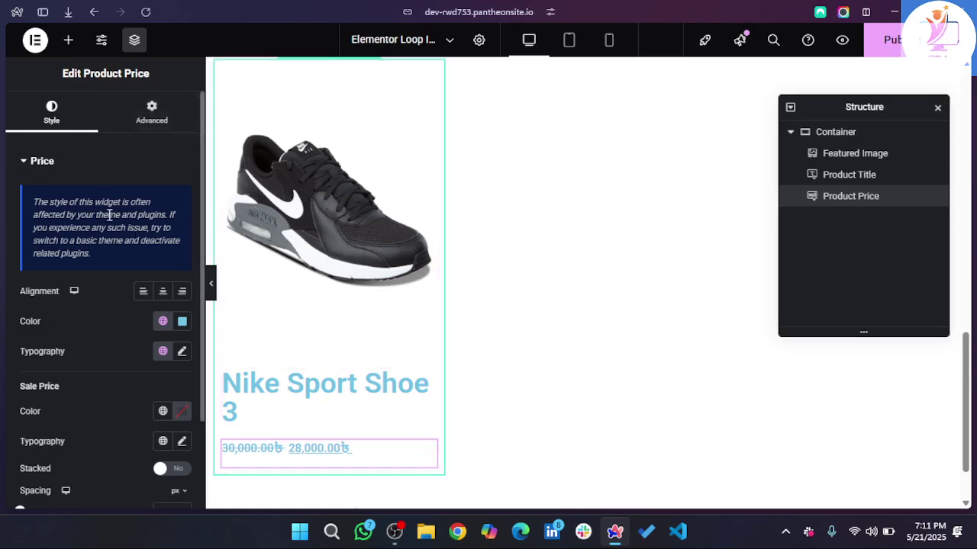
{"action": "left_click", "coordinate": [68, 39]}
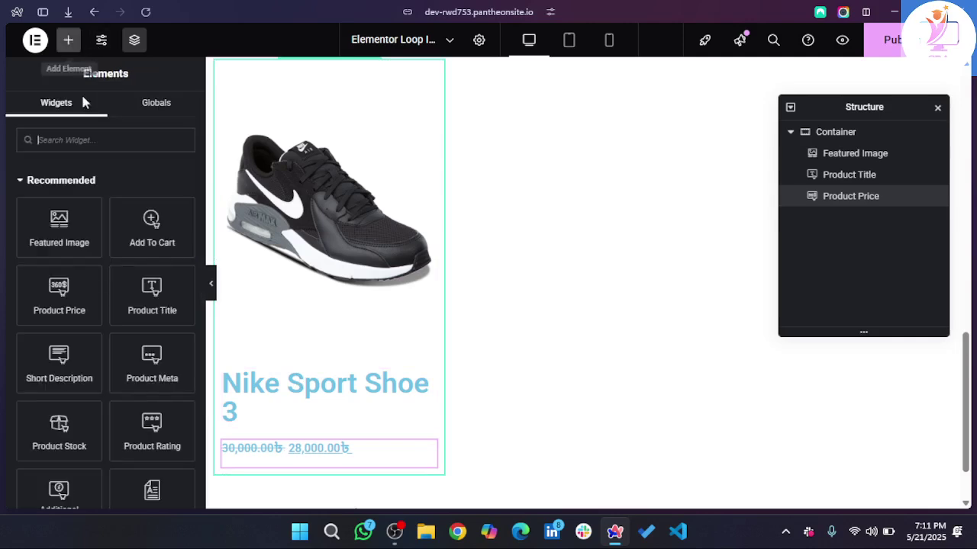
- Add a Product Rating widget and move it between the product title and price
{"action": "scroll", "coordinate": [91, 346], "scroll_direction": "down", "scroll_amount": 3}
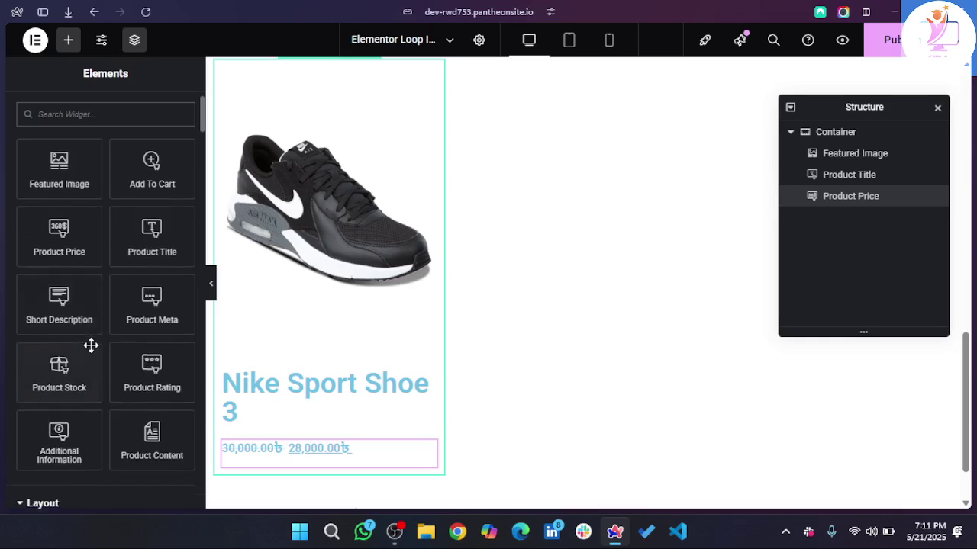
{"action": "left_click_drag", "start_coordinate": [139, 338], "coordinate": [255, 454]}
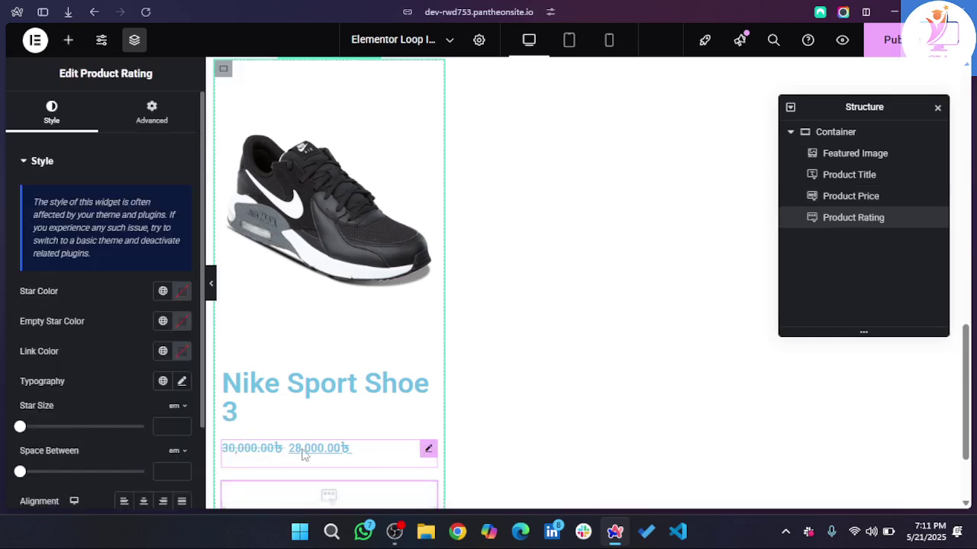
{"action": "scroll", "coordinate": [361, 457], "scroll_direction": "down", "scroll_amount": 1}
{"action": "scroll", "coordinate": [361, 458], "scroll_direction": "down", "scroll_amount": 1}
{"action": "left_click_drag", "start_coordinate": [384, 417], "coordinate": [298, 365]}
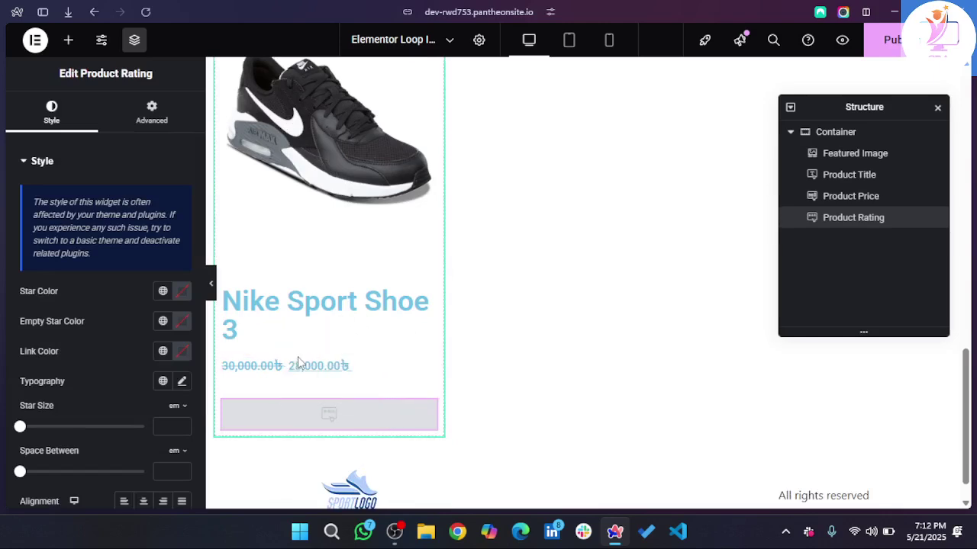
{"action": "left_click_drag", "start_coordinate": [313, 408], "coordinate": [289, 363]}
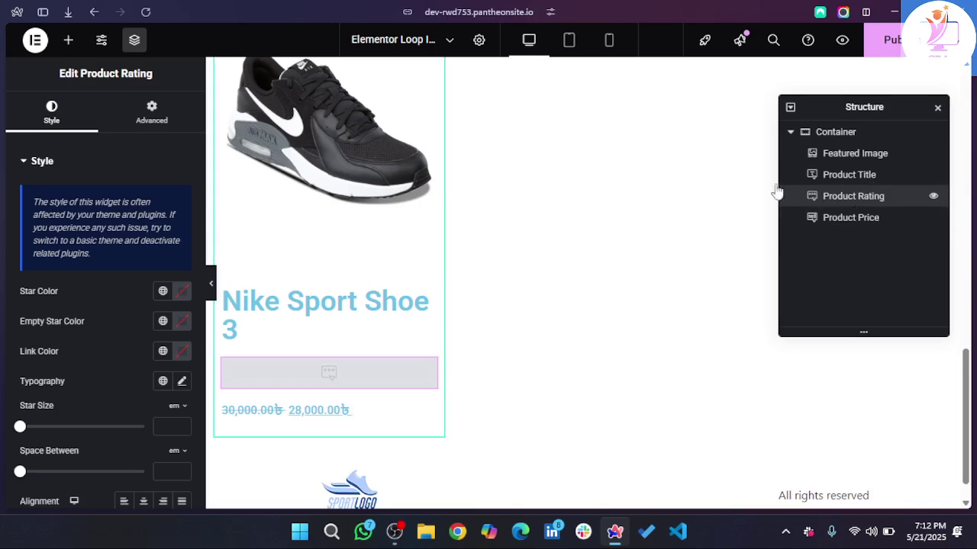
{"action": "scroll", "coordinate": [87, 366], "scroll_direction": "down", "scroll_amount": 3}
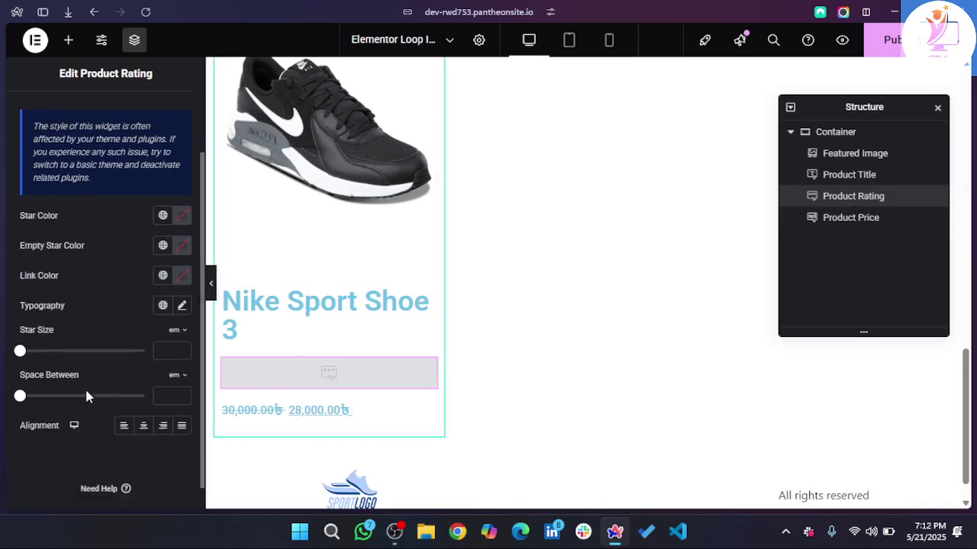
{"action": "scroll", "coordinate": [85, 386], "scroll_direction": "up", "scroll_amount": 3}
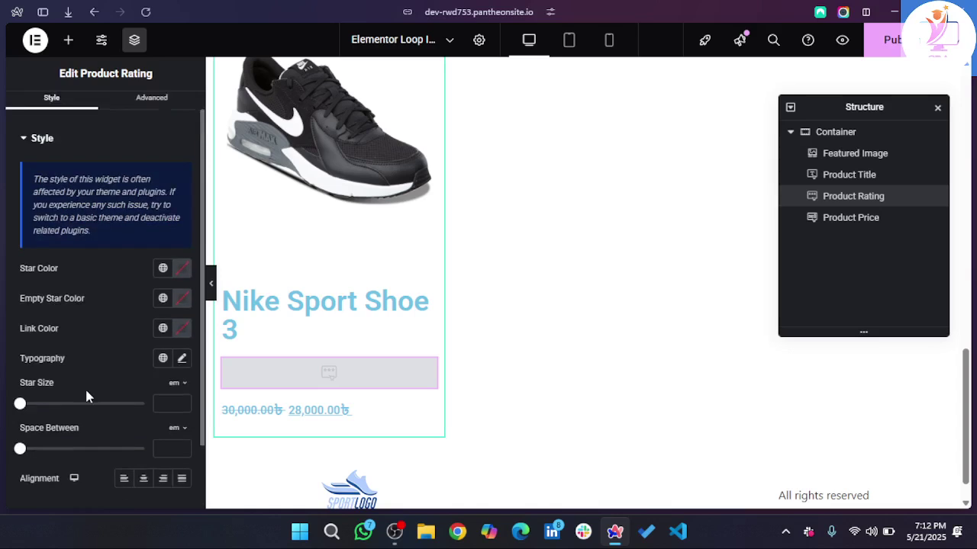
{"action": "left_click", "coordinate": [69, 41]}
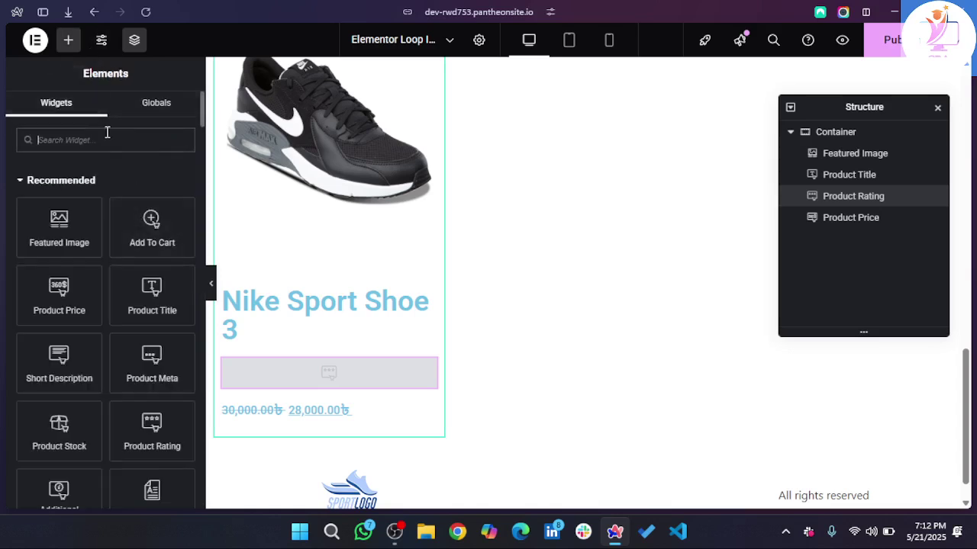
- Search 'add', place the Add To Cart widget below the price and test its button
{"action": "type", "text": "add"}
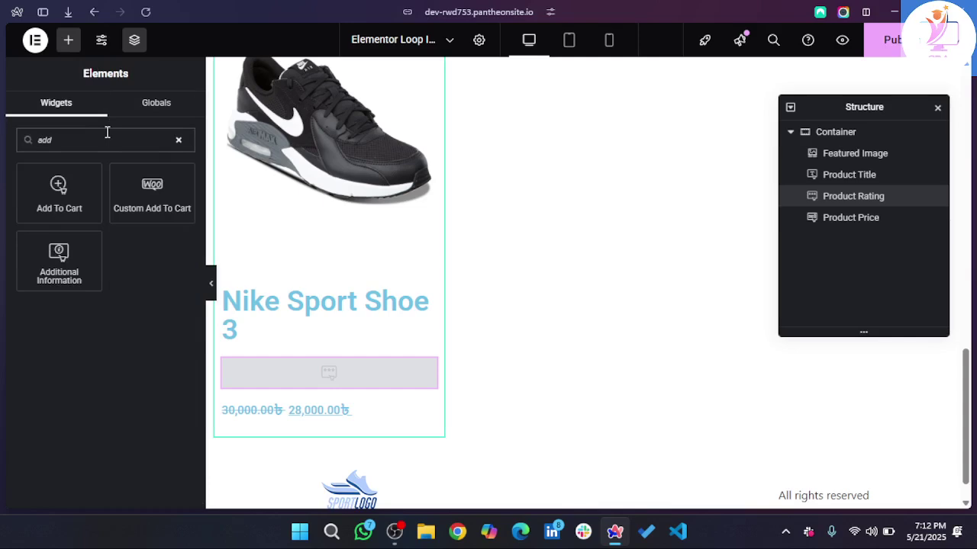
{"action": "left_click_drag", "start_coordinate": [47, 192], "coordinate": [288, 422]}
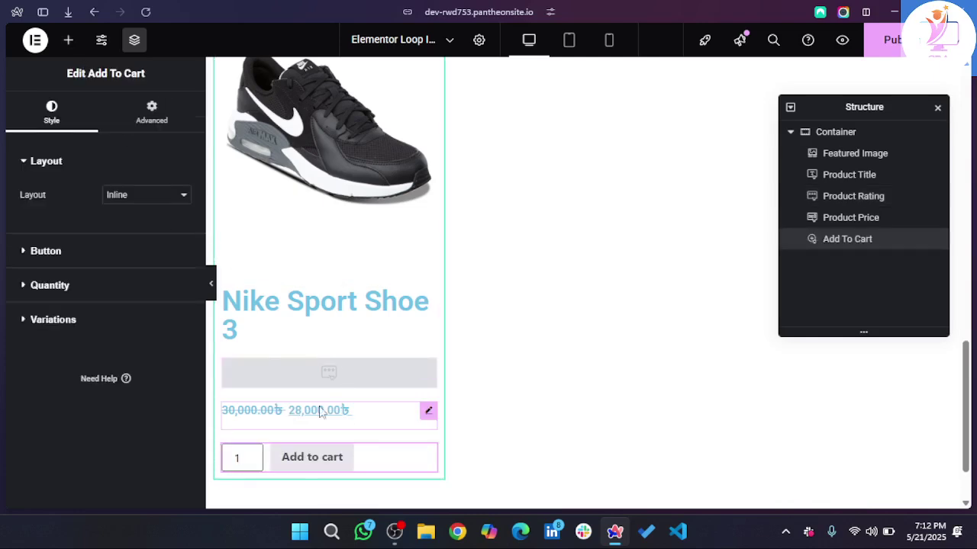
{"action": "scroll", "coordinate": [319, 409], "scroll_direction": "down", "scroll_amount": 2}
{"action": "scroll", "coordinate": [319, 412], "scroll_direction": "up", "scroll_amount": 2}
{"action": "scroll", "coordinate": [319, 412], "scroll_direction": "up", "scroll_amount": 2}
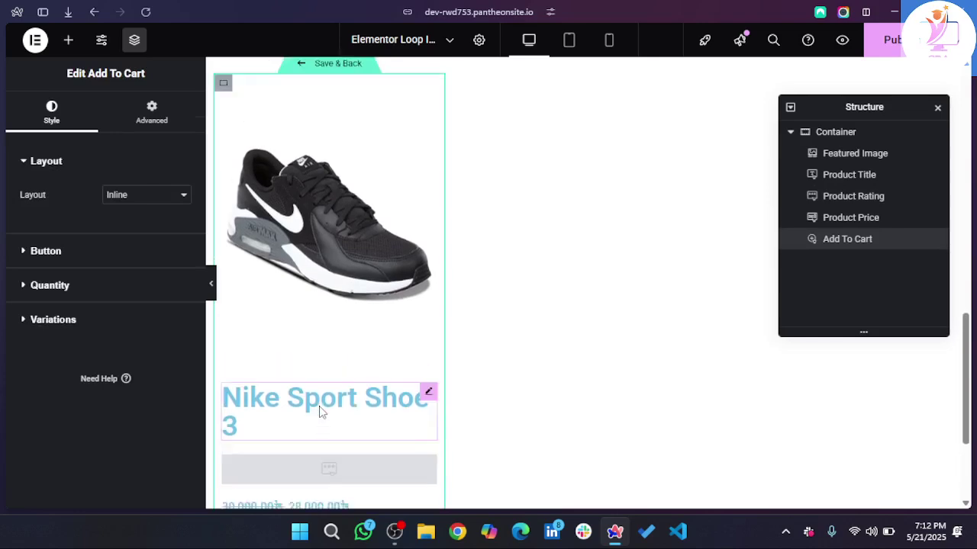
{"action": "scroll", "coordinate": [319, 412], "scroll_direction": "down", "scroll_amount": 3}
{"action": "scroll", "coordinate": [319, 412], "scroll_direction": "down", "scroll_amount": 1}
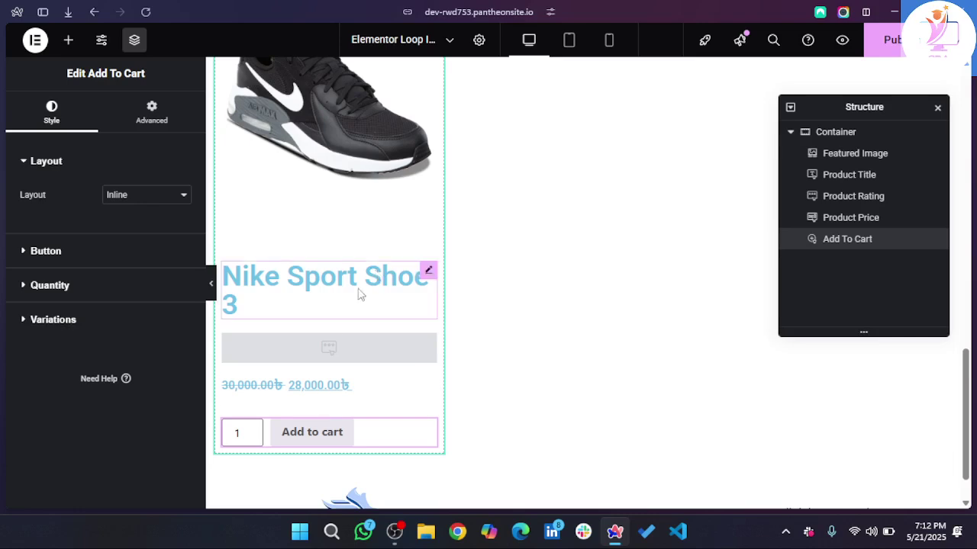
{"action": "scroll", "coordinate": [355, 293], "scroll_direction": "up", "scroll_amount": 2}
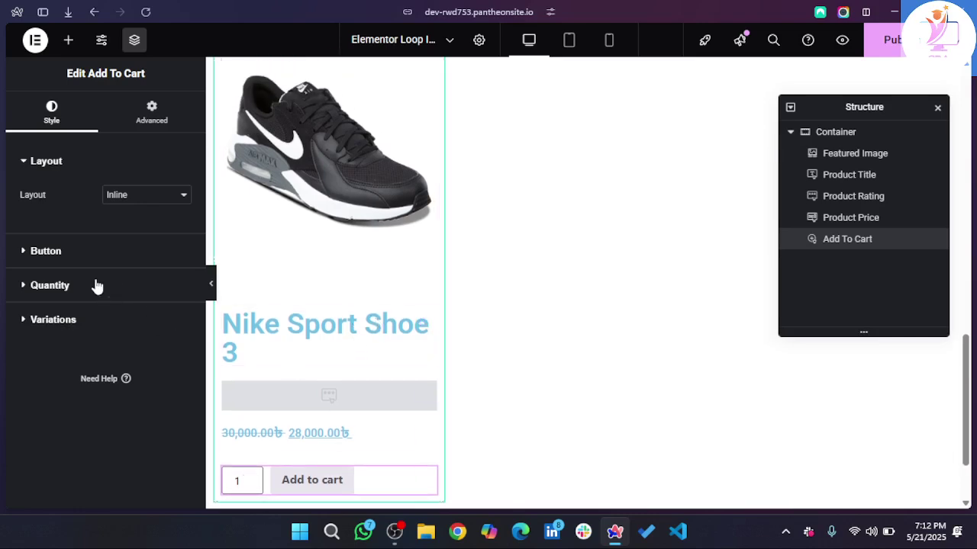
{"action": "left_click", "coordinate": [348, 493]}
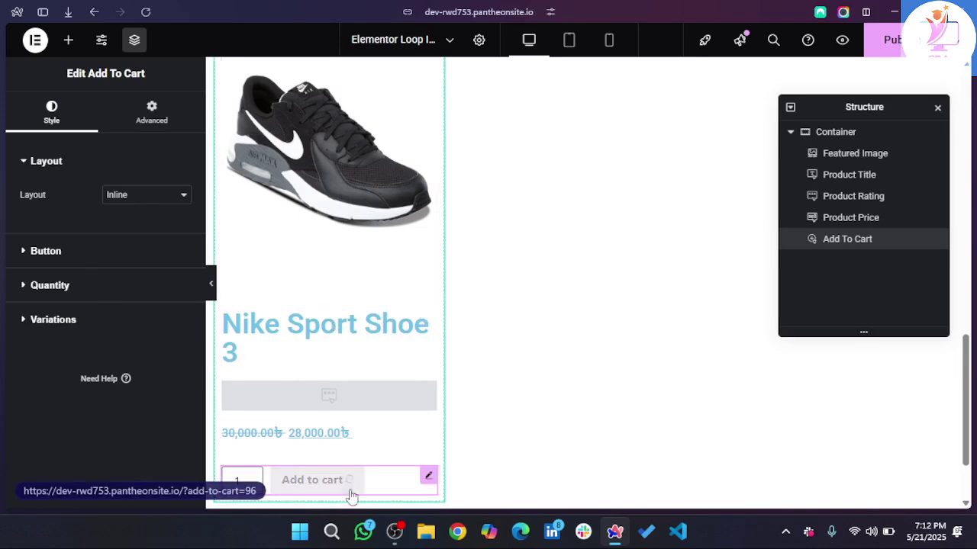
- Expand the Quantity style options, then select the featured image and the card's outer container
{"action": "left_click", "coordinate": [36, 285]}
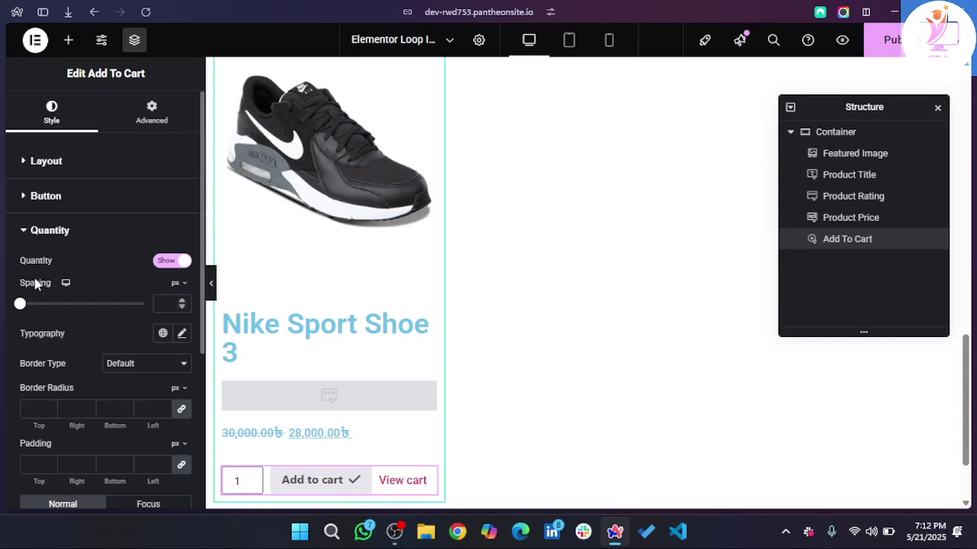
{"action": "scroll", "coordinate": [35, 284], "scroll_direction": "down", "scroll_amount": 1}
{"action": "scroll", "coordinate": [157, 295], "scroll_direction": "up", "scroll_amount": 1}
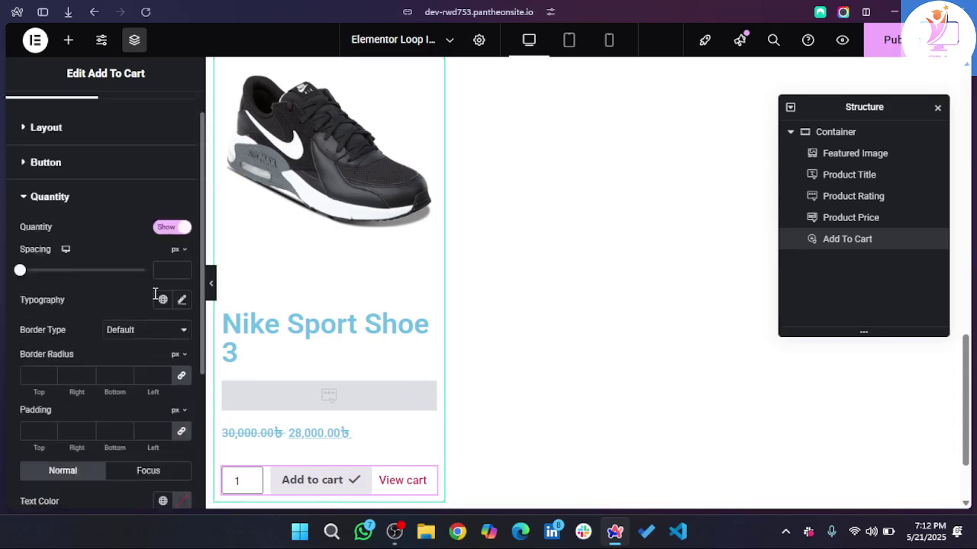
{"action": "scroll", "coordinate": [89, 334], "scroll_direction": "down", "scroll_amount": 3}
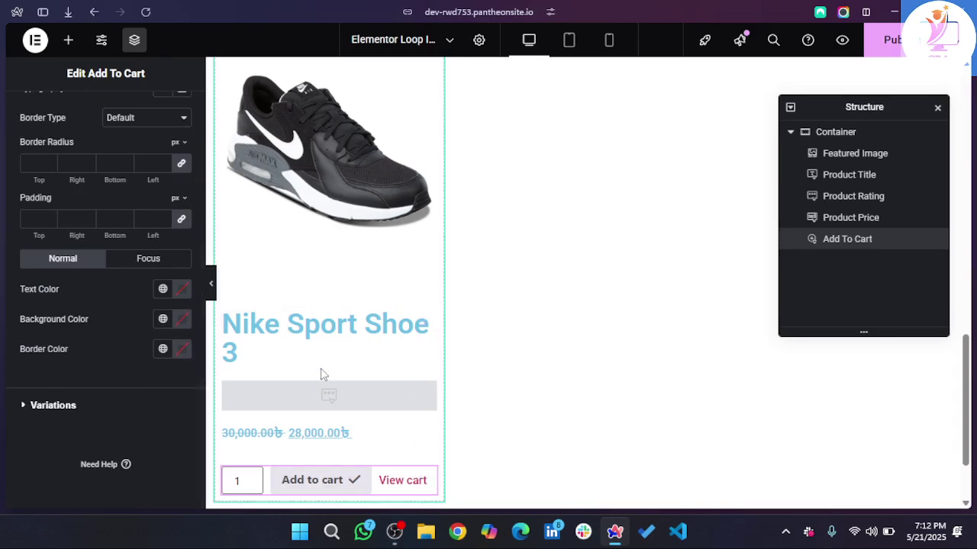
{"action": "scroll", "coordinate": [320, 373], "scroll_direction": "up", "scroll_amount": 5}
{"action": "left_click", "coordinate": [341, 399]}
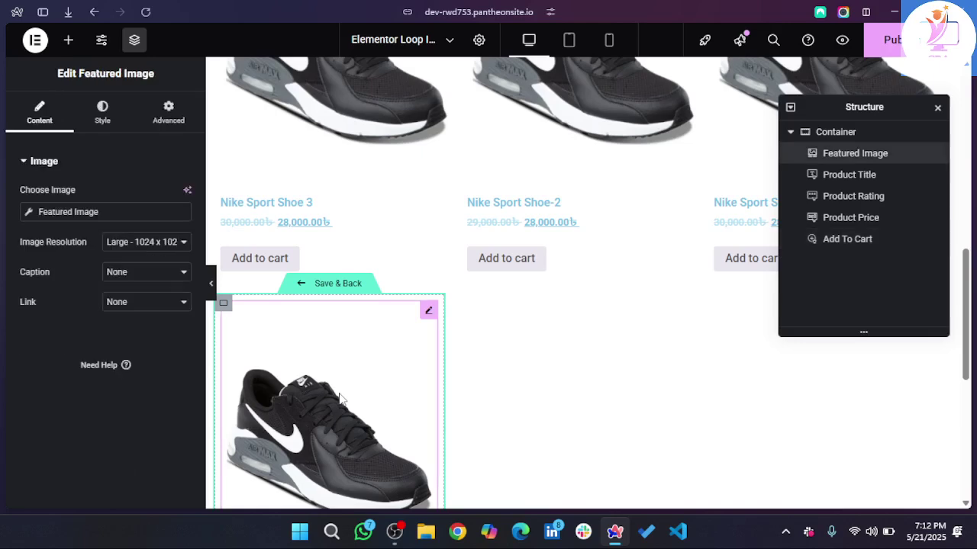
{"action": "scroll", "coordinate": [341, 399], "scroll_direction": "down", "scroll_amount": 4}
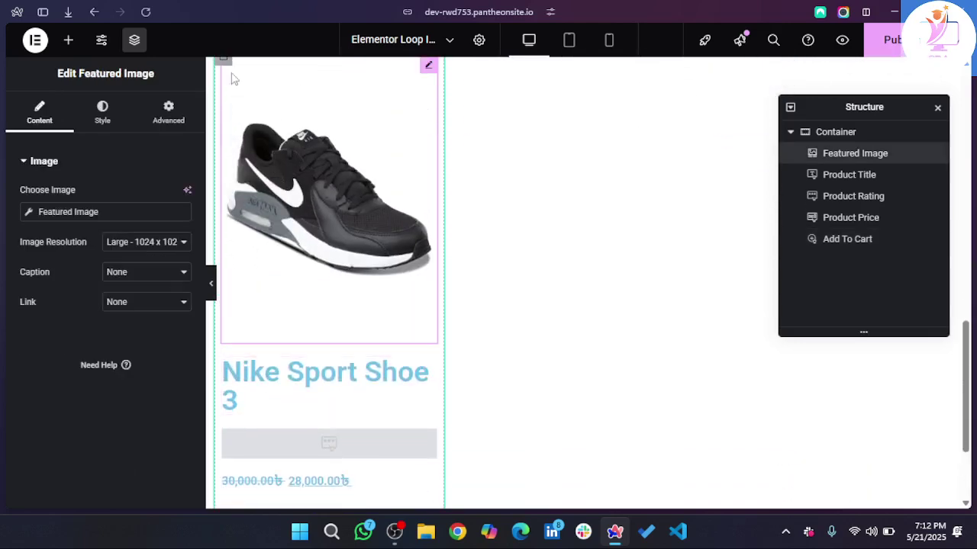
{"action": "scroll", "coordinate": [371, 294], "scroll_direction": "up", "scroll_amount": 3}
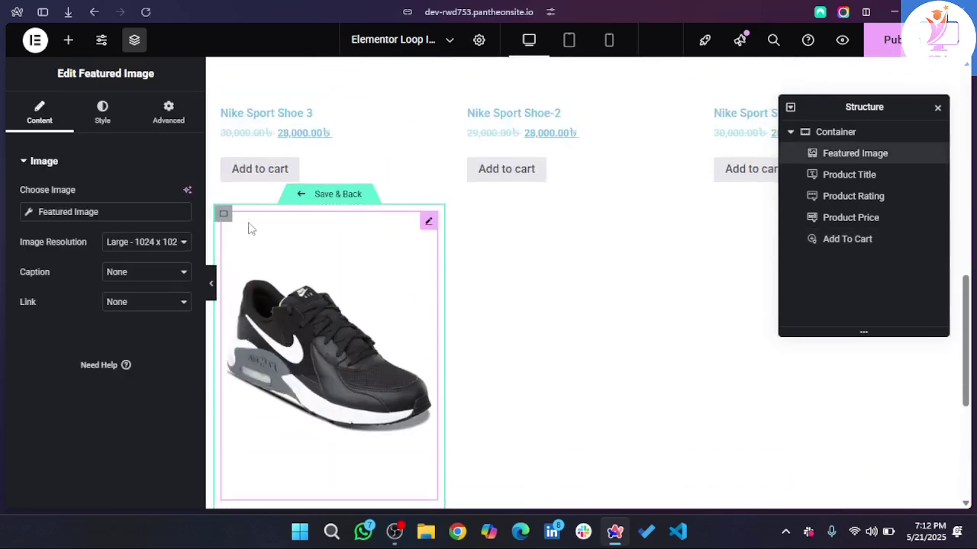
{"action": "left_click", "coordinate": [224, 217]}
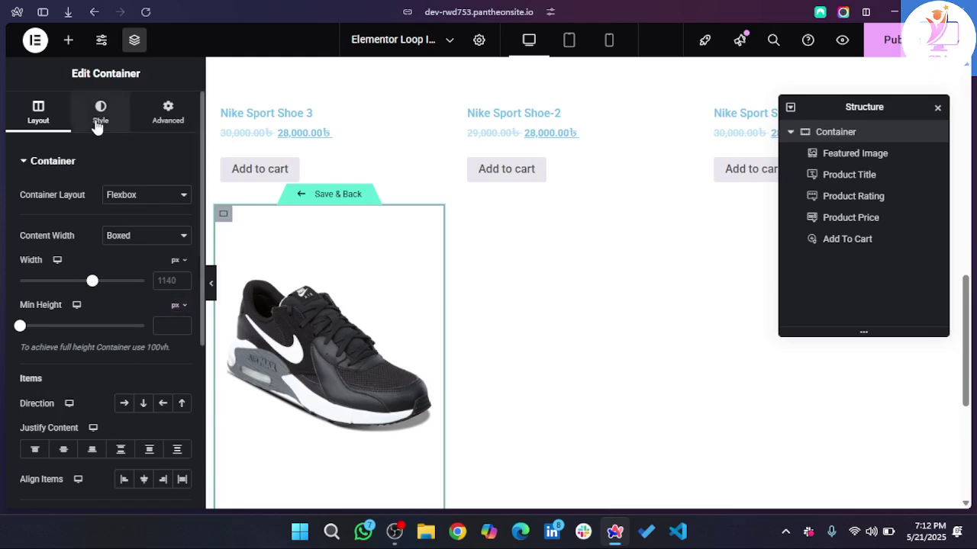
- Give the card container a solid border in a faint, nearly transparent light grey
{"action": "scroll", "coordinate": [108, 321], "scroll_direction": "down", "scroll_amount": 4}
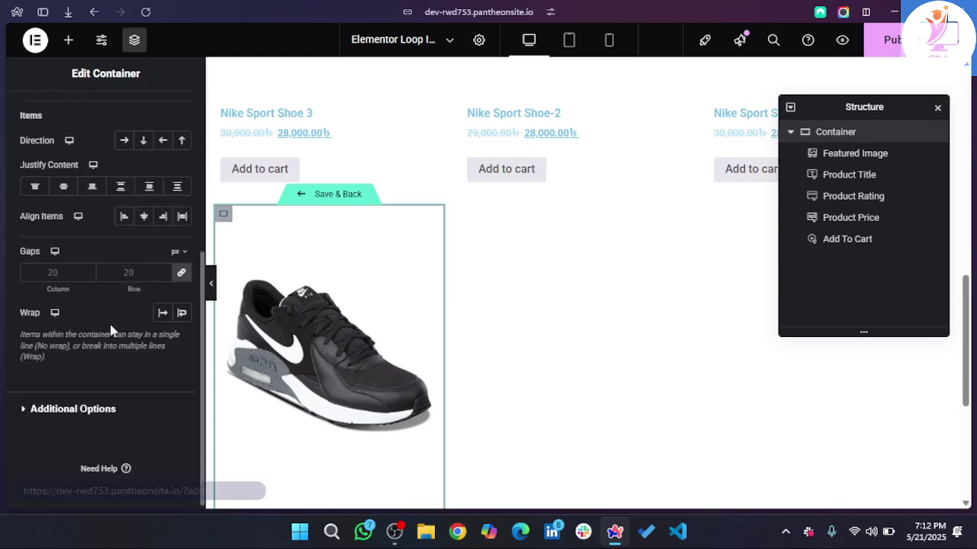
{"action": "scroll", "coordinate": [111, 330], "scroll_direction": "up", "scroll_amount": 4}
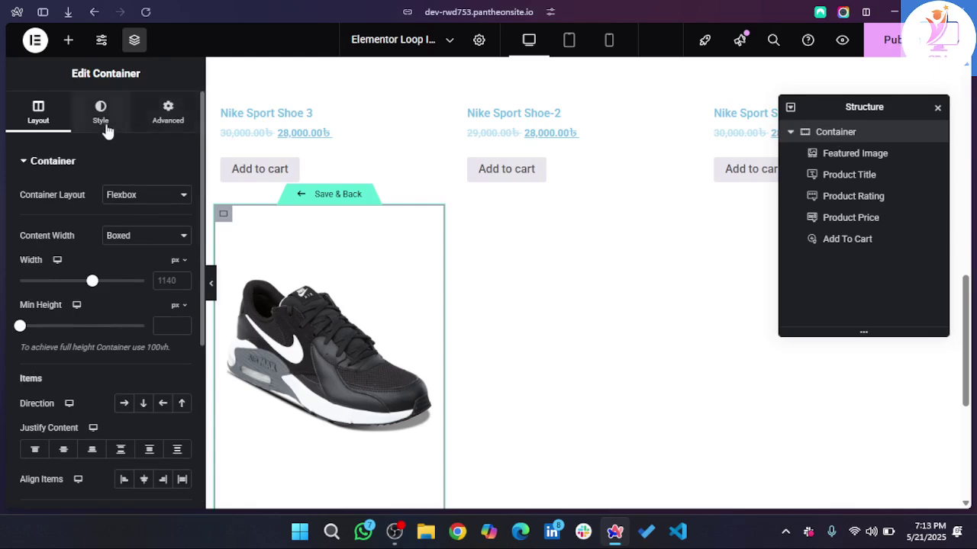
{"action": "scroll", "coordinate": [98, 311], "scroll_direction": "down", "scroll_amount": 4}
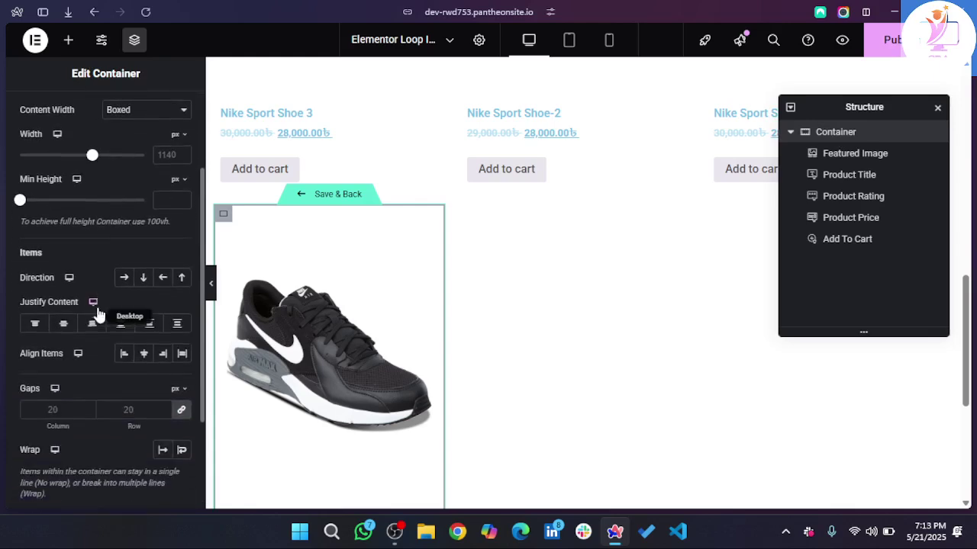
{"action": "scroll", "coordinate": [98, 311], "scroll_direction": "up", "scroll_amount": 4}
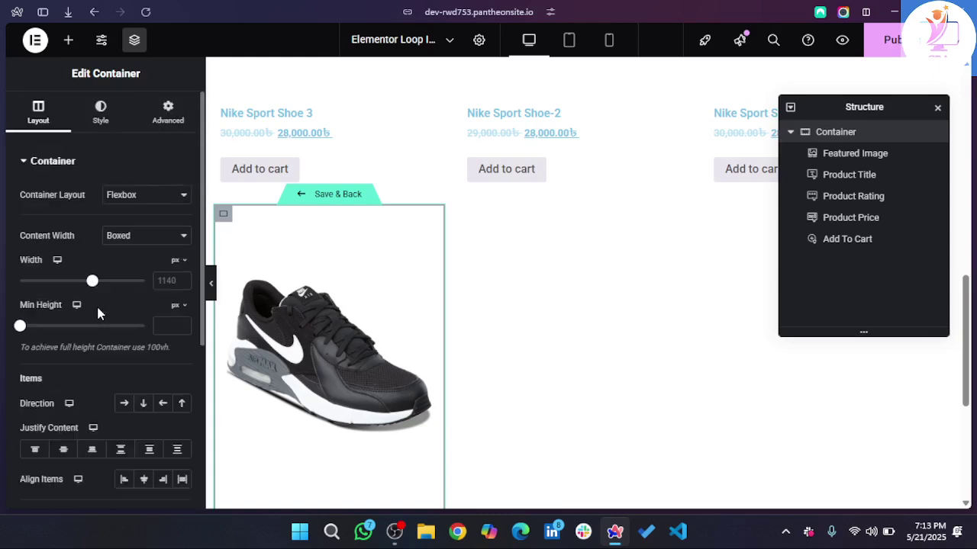
{"action": "left_click", "coordinate": [111, 118]}
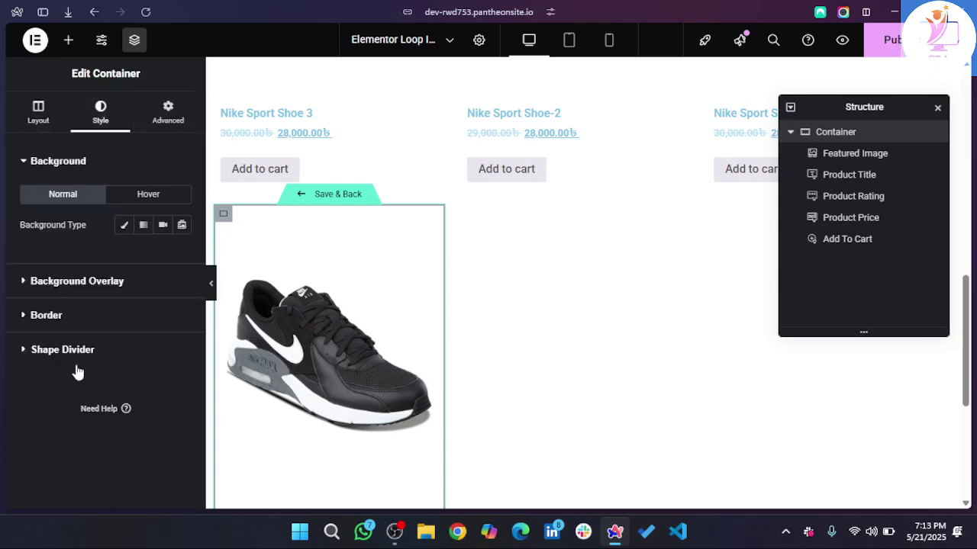
{"action": "left_click", "coordinate": [47, 315]}
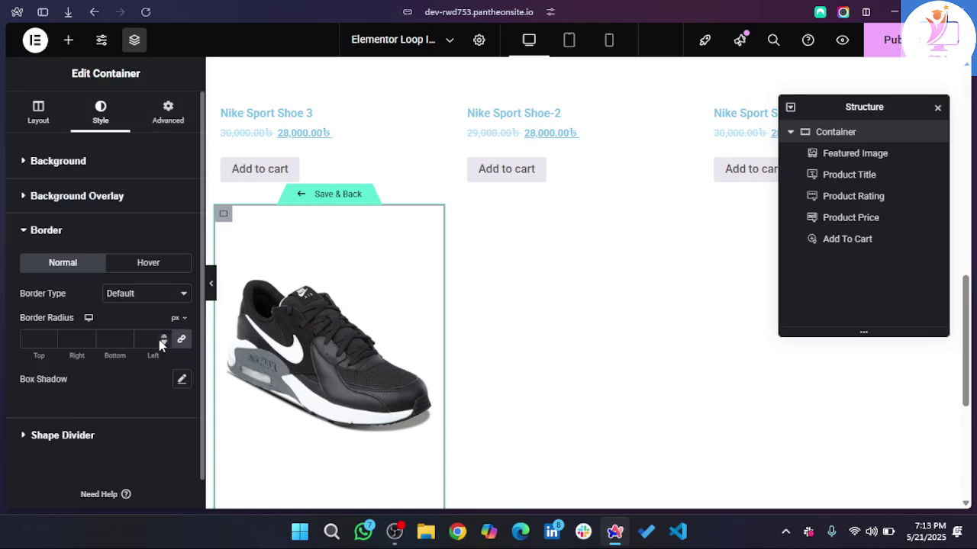
{"action": "left_click", "coordinate": [148, 294]}
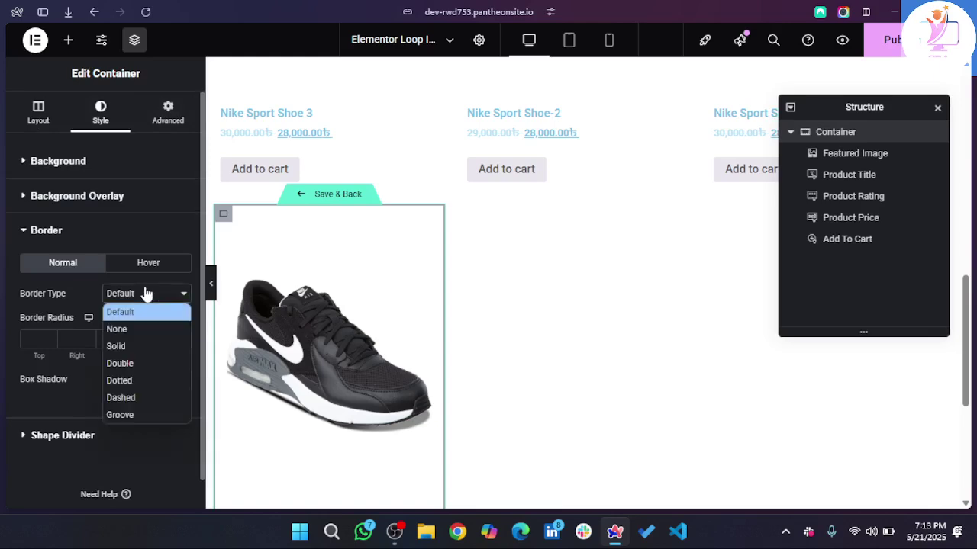
{"action": "left_click", "coordinate": [135, 344]}
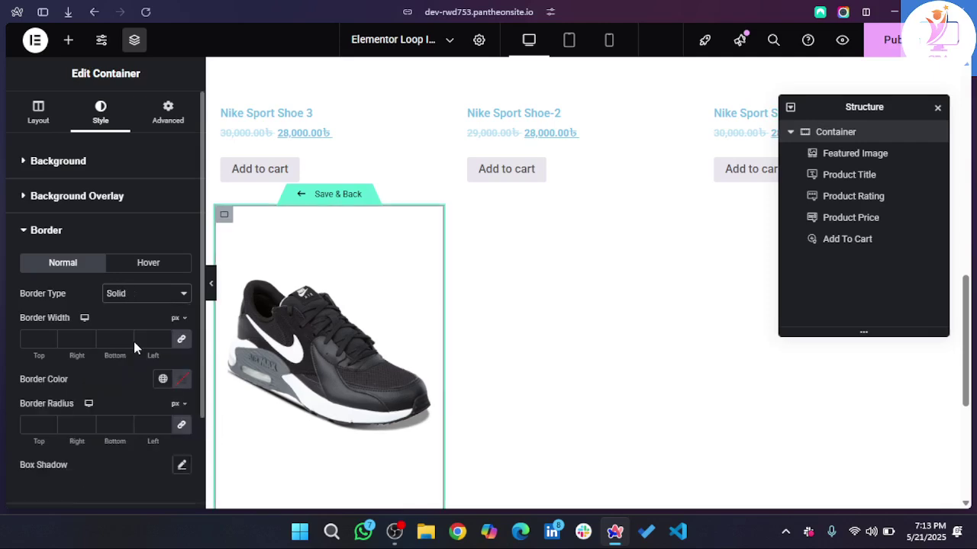
{"action": "left_click", "coordinate": [182, 380]}
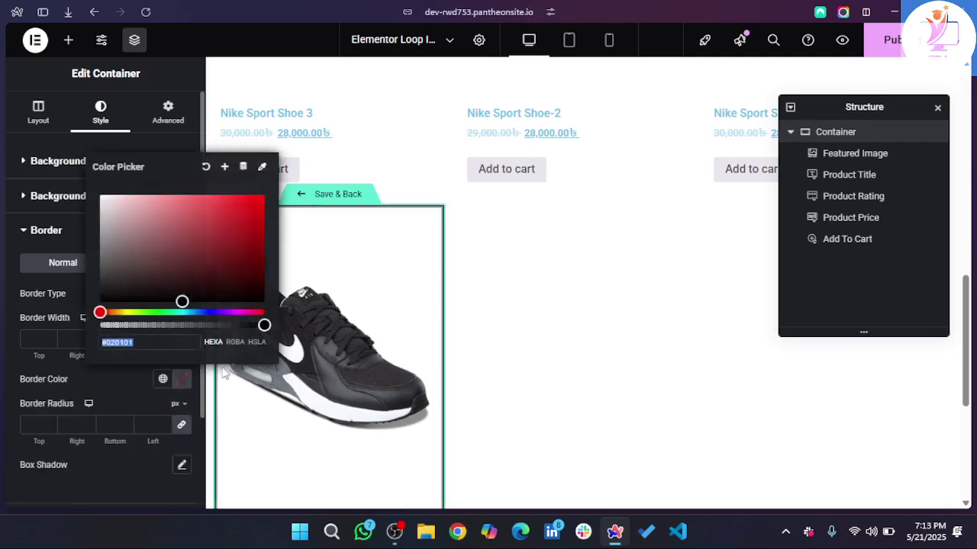
{"action": "left_click_drag", "start_coordinate": [135, 271], "coordinate": [87, 232]}
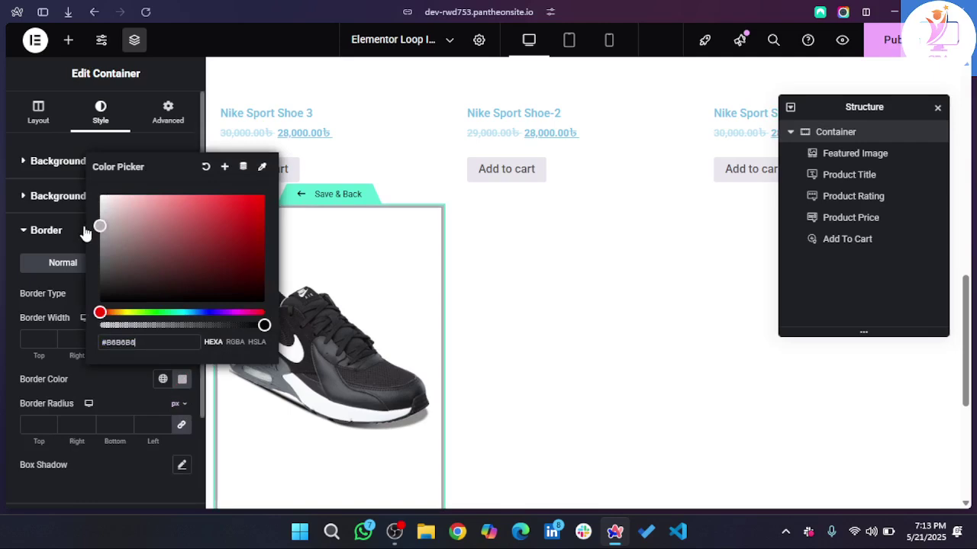
{"action": "mouse_move", "coordinate": [142, 327]}
{"action": "left_mouse_down"}
{"action": "mouse_move", "coordinate": [105, 327]}
{"action": "mouse_move", "coordinate": [132, 327]}
{"action": "left_mouse_up"}
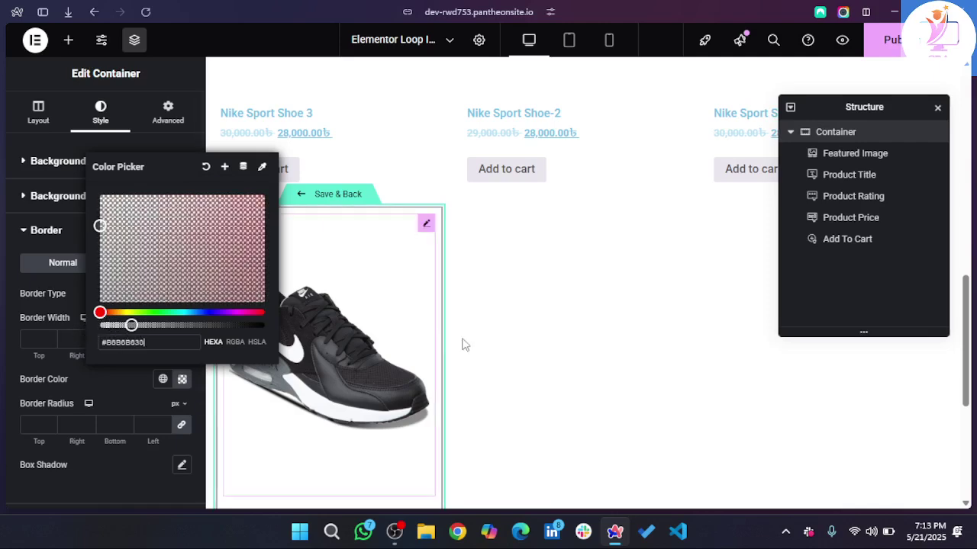
{"action": "left_click", "coordinate": [562, 374]}
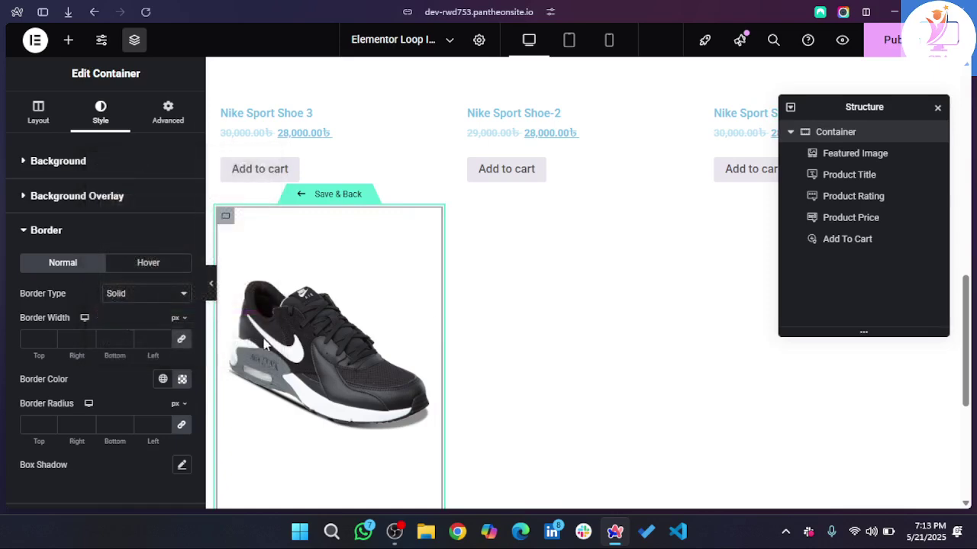
- Set the border width to 1 px and the corner radius to 15 px
{"action": "left_click", "coordinate": [151, 340]}
{"action": "type", "text": "1"}
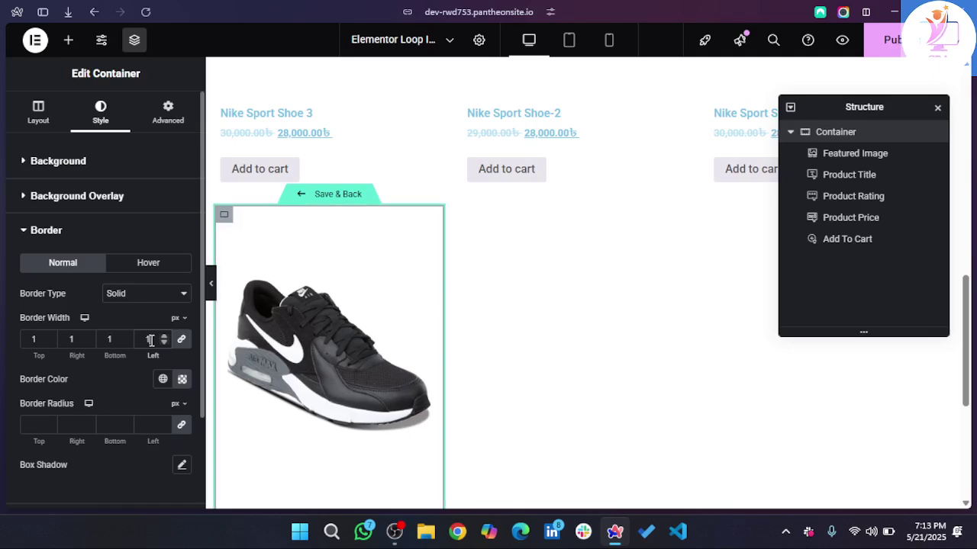
{"action": "left_click", "coordinate": [152, 425]}
{"action": "type", "text": "30"}
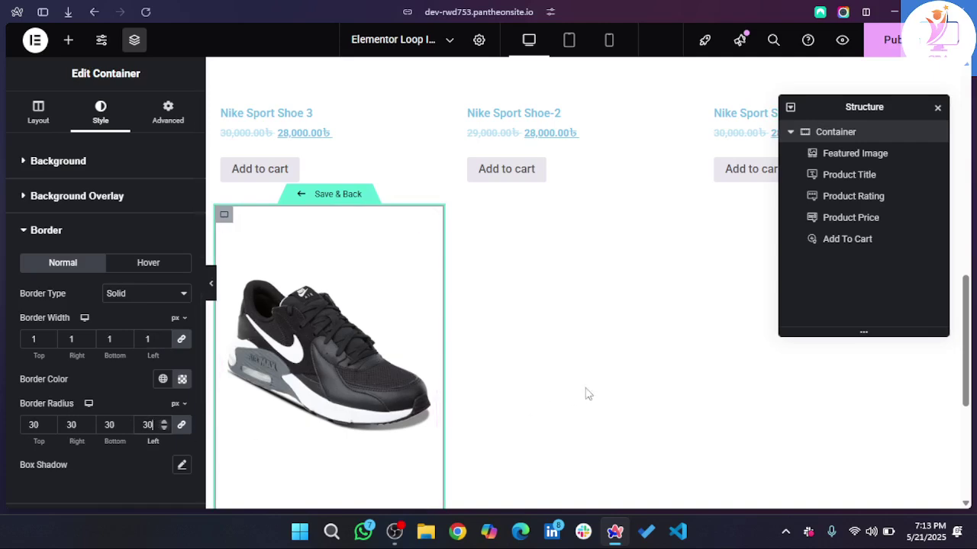
{"action": "scroll", "coordinate": [454, 399], "scroll_direction": "down", "scroll_amount": 4}
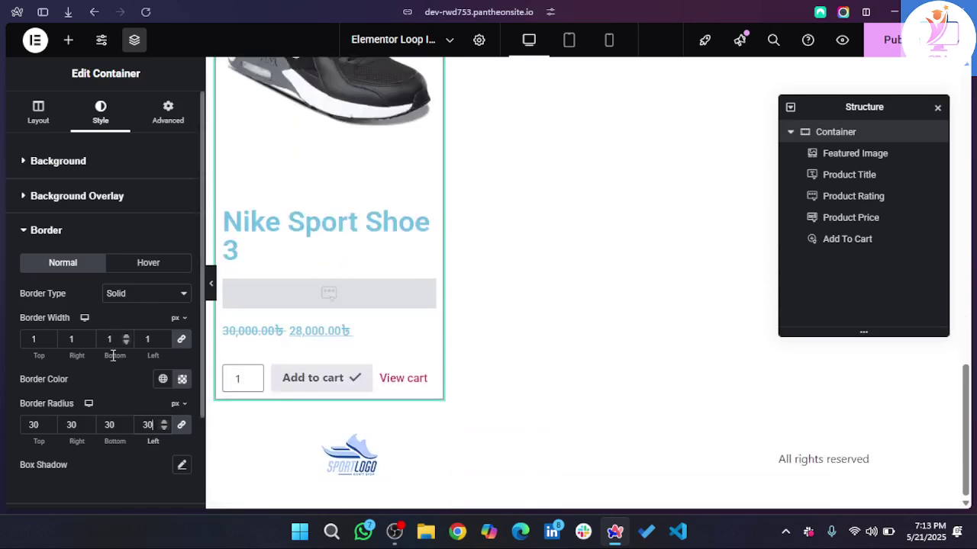
{"action": "double_click", "coordinate": [111, 428]}
{"action": "type", "text": "15"}
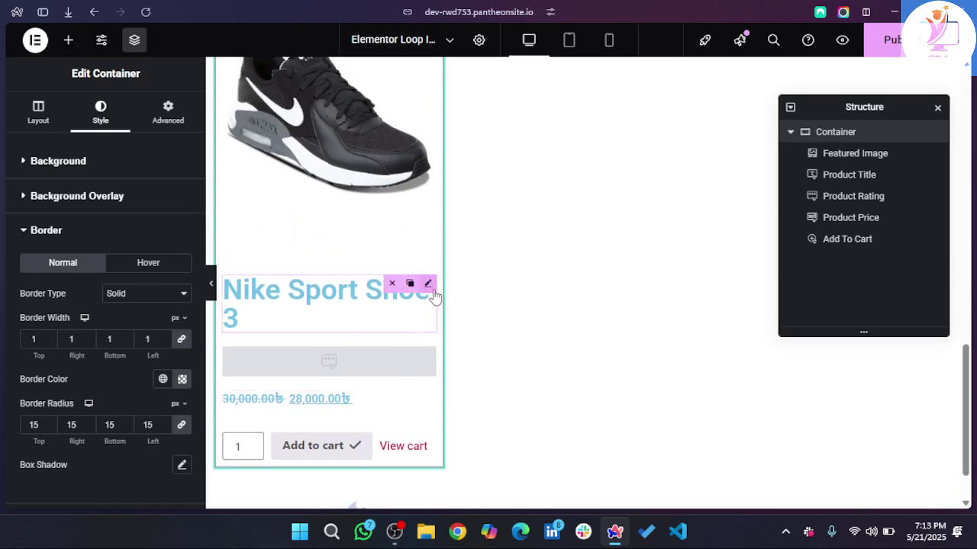
{"action": "left_click", "coordinate": [432, 291]}
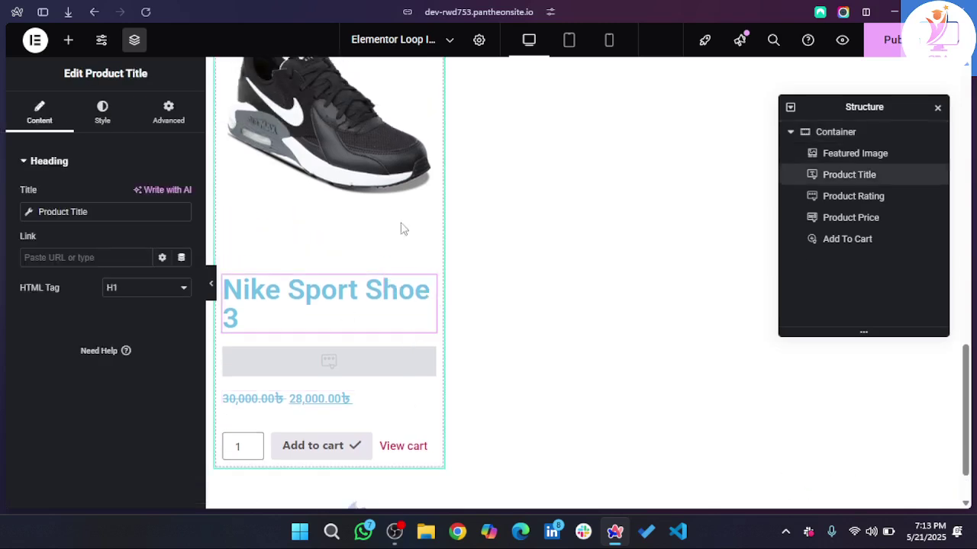
- Set the product title's typography size to 25 px
{"action": "left_click", "coordinate": [103, 114]}
{"action": "left_click", "coordinate": [182, 237]}
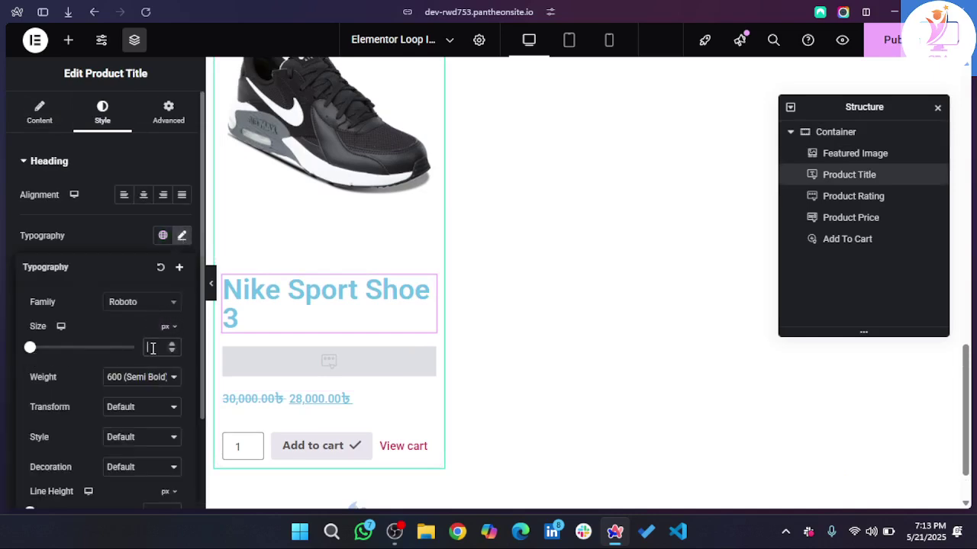
{"action": "left_click", "coordinate": [152, 348]}
{"action": "type", "text": "0"}
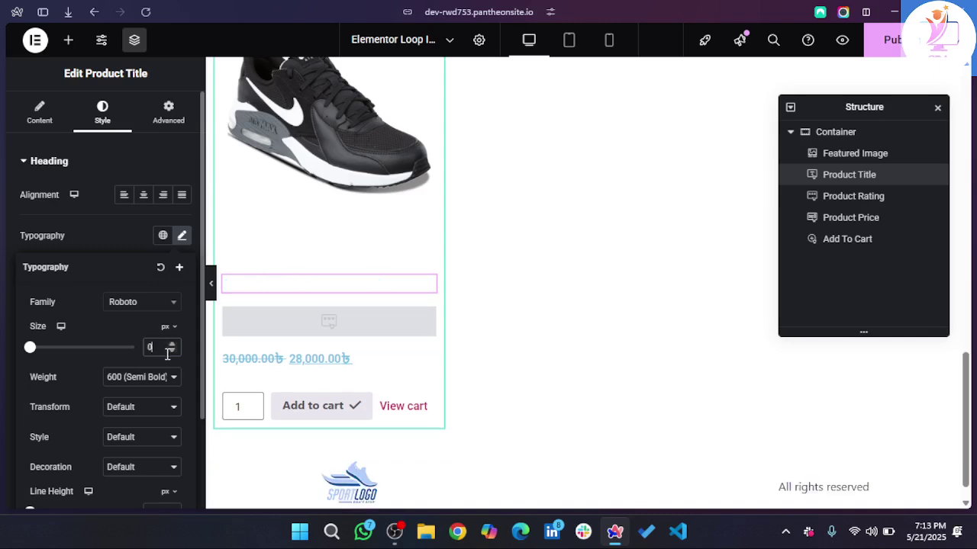
{"action": "key", "text": "BackSpace"}
{"action": "type", "text": "20"}
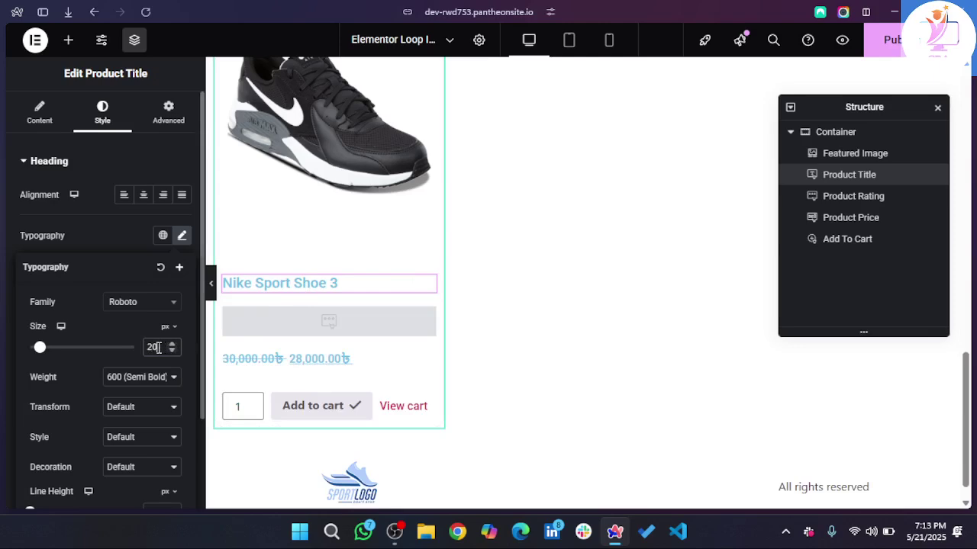
{"action": "key", "text": "BackSpace"}
{"action": "type", "text": "5"}
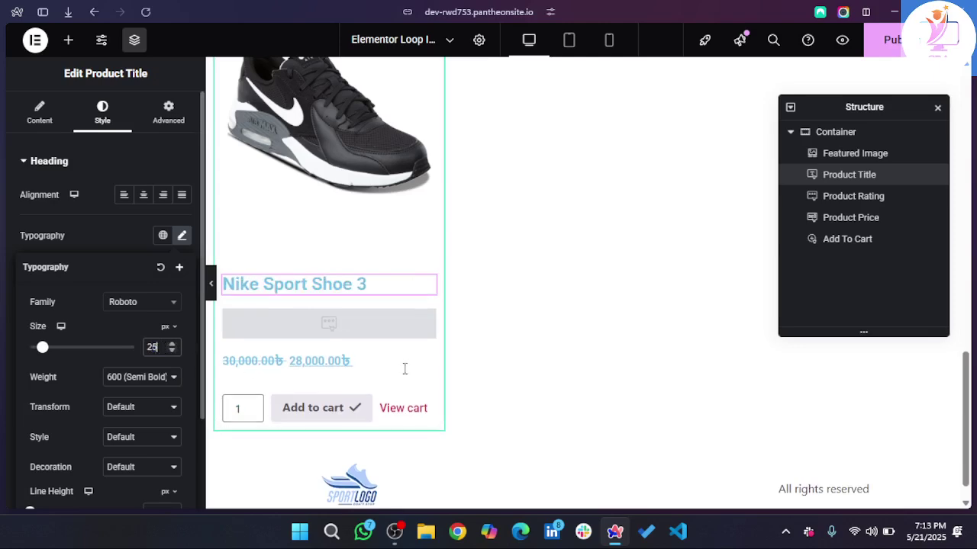
{"action": "left_click", "coordinate": [120, 157]}
- Colour the product title text #222222
{"action": "left_click", "coordinate": [120, 158]}
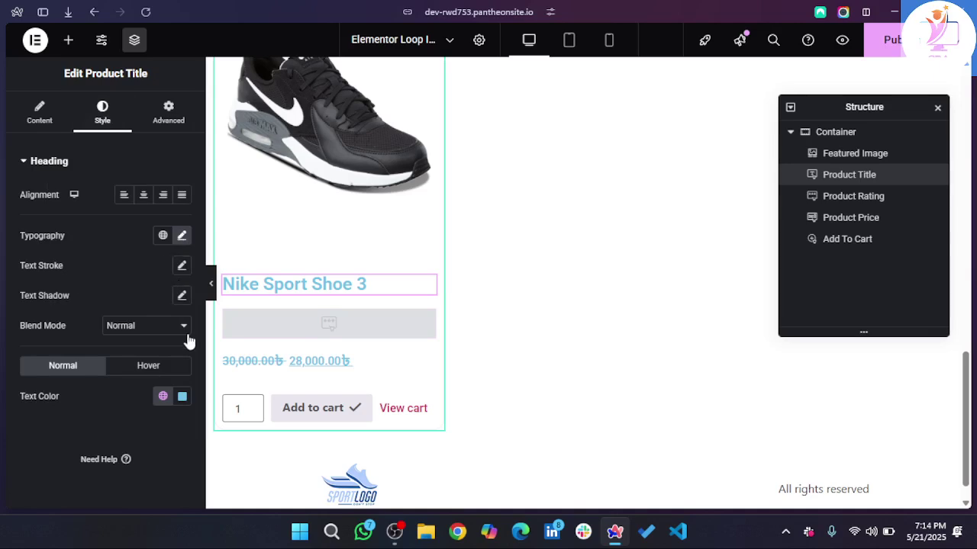
{"action": "left_click", "coordinate": [183, 405]}
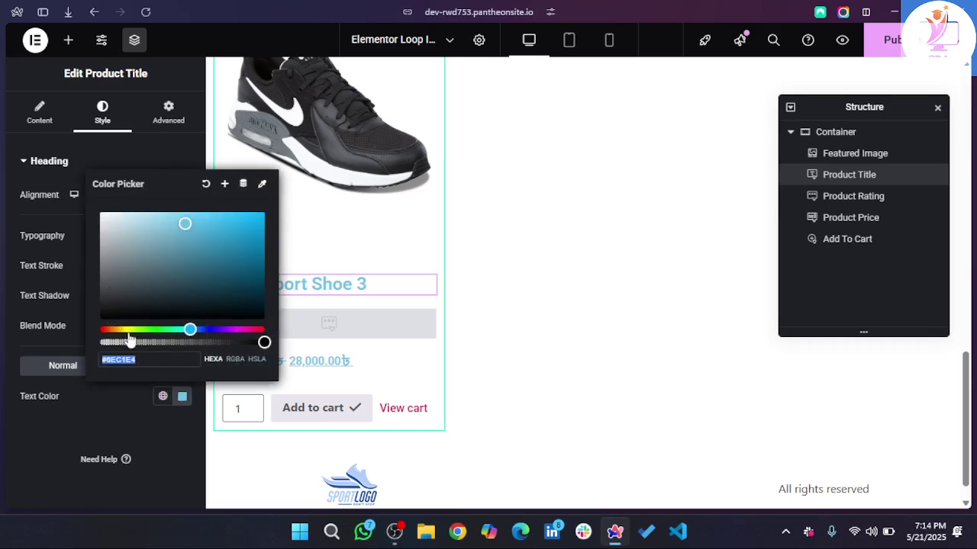
{"action": "type", "text": "222"}
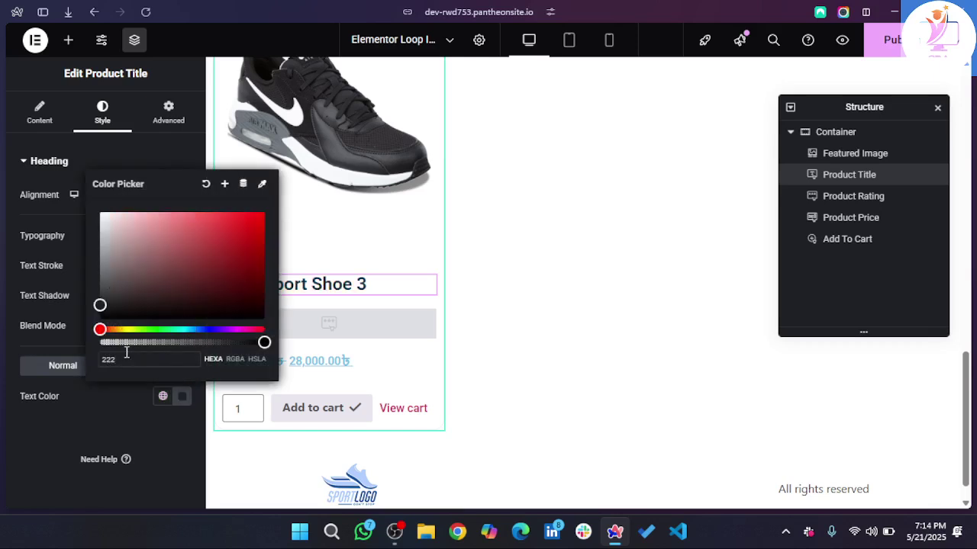
{"action": "type", "text": "222"}
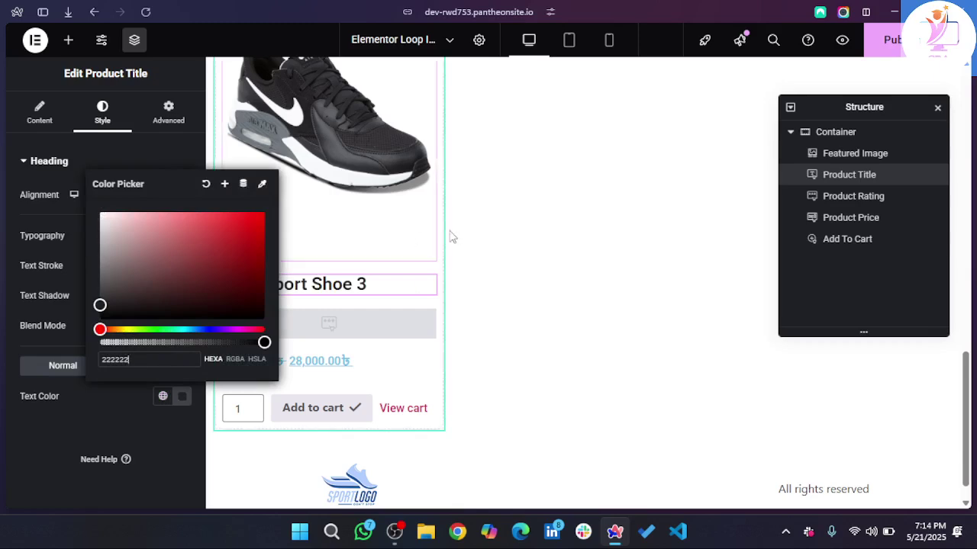
{"action": "left_click", "coordinate": [502, 251]}
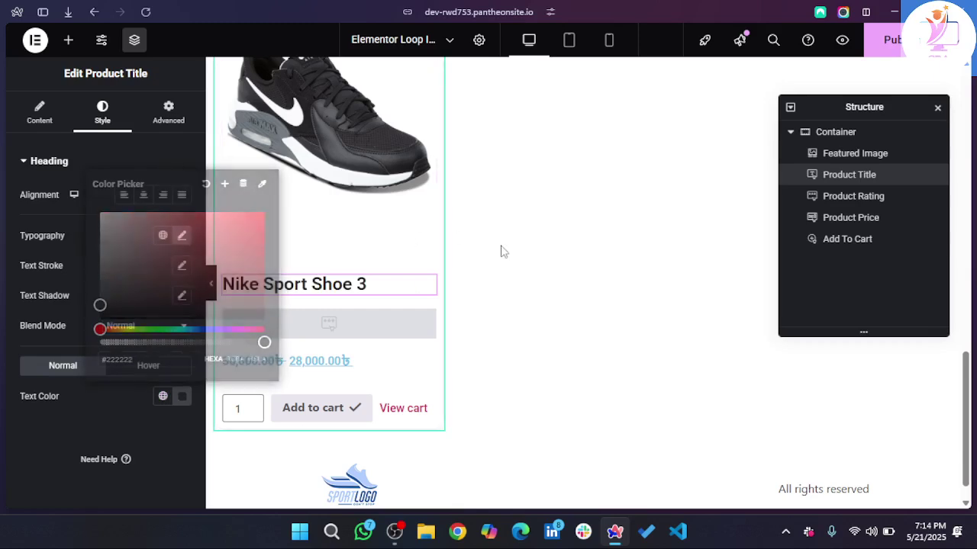
{"action": "left_click", "coordinate": [314, 330]}
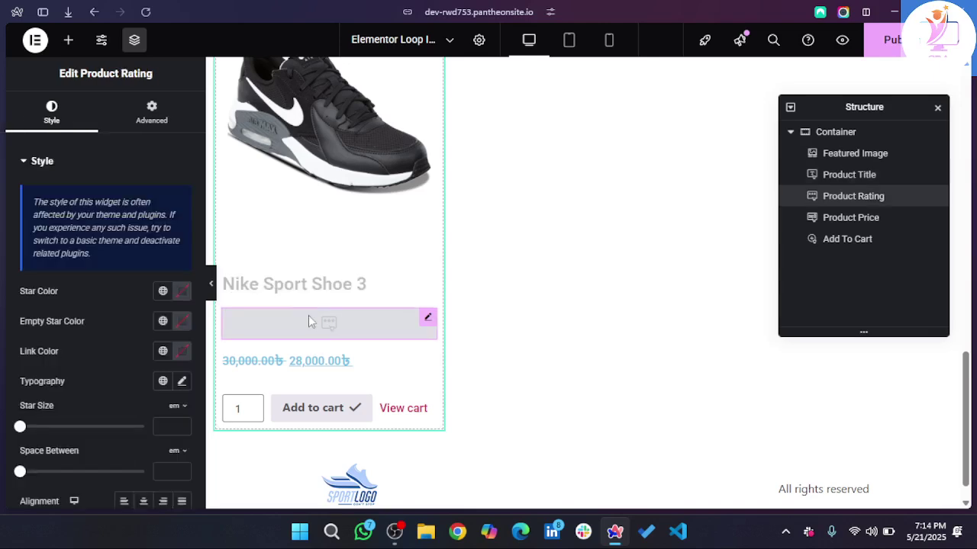
- Colour the filled rating stars orange (#FF7400) and the empty stars white (#FFFFFF)
{"action": "left_click", "coordinate": [184, 299]}
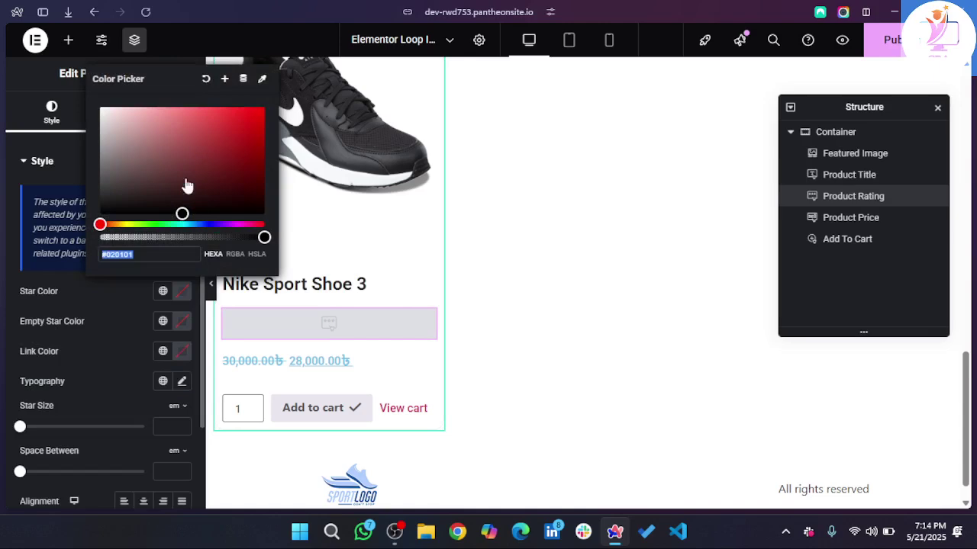
{"action": "left_click", "coordinate": [112, 225]}
{"action": "left_click_drag", "start_coordinate": [240, 154], "coordinate": [265, 110]}
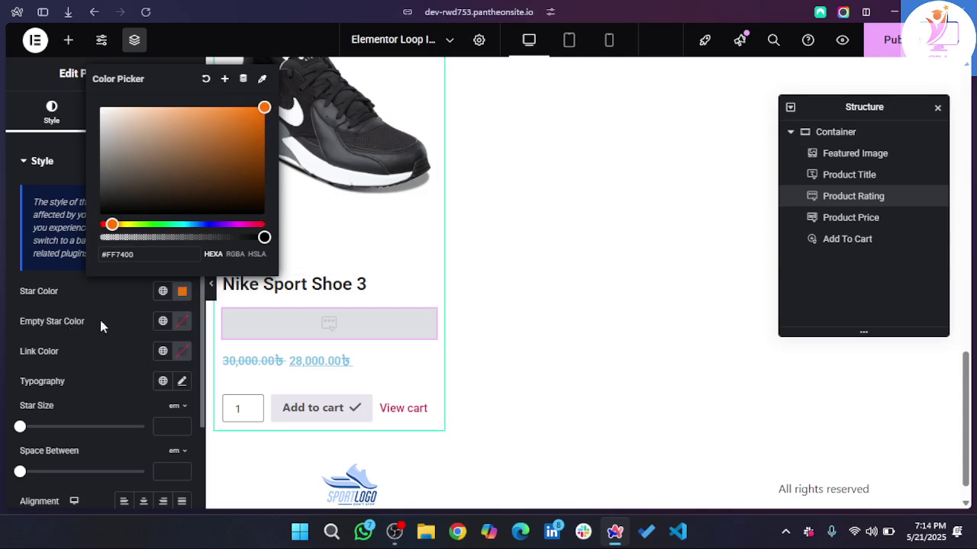
{"action": "left_click", "coordinate": [181, 323]}
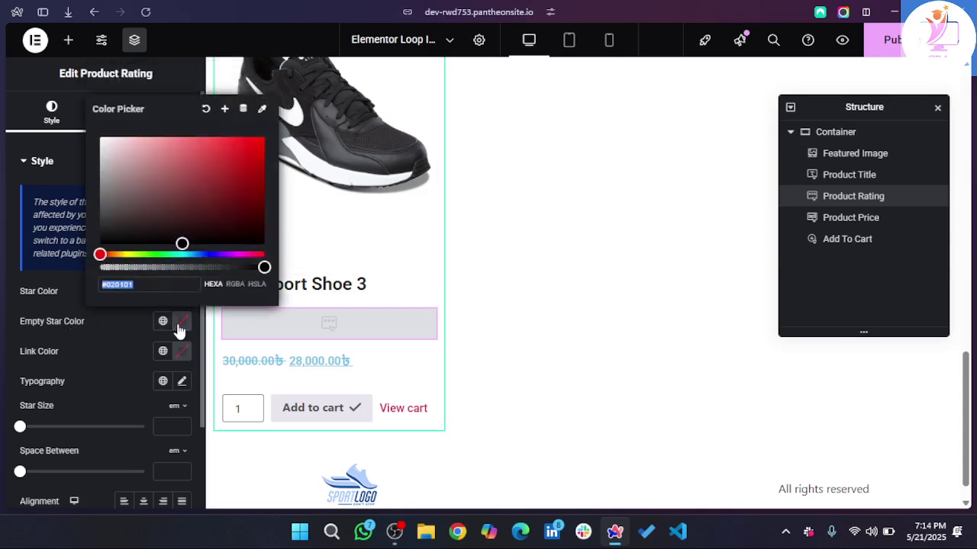
{"action": "left_click_drag", "start_coordinate": [132, 200], "coordinate": [83, 135]}
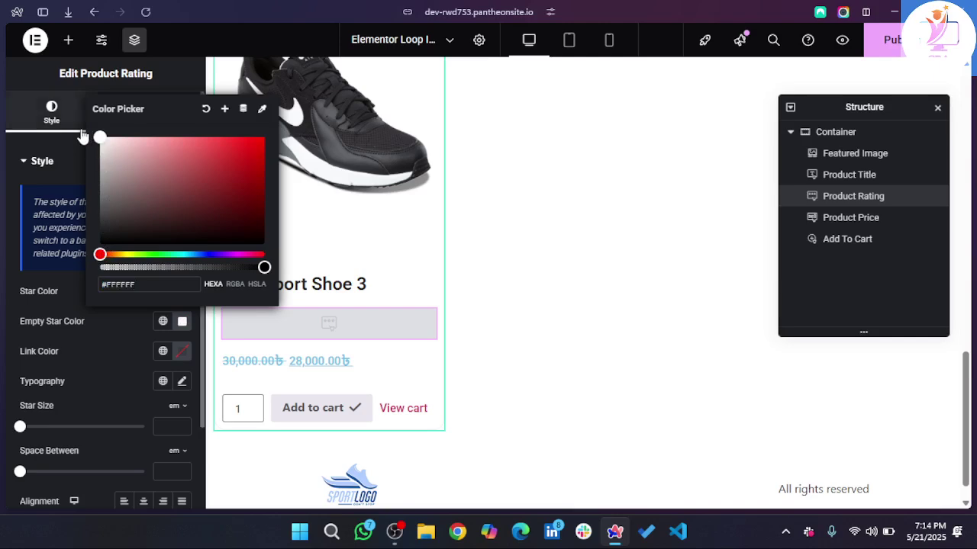
{"action": "left_click", "coordinate": [72, 348]}
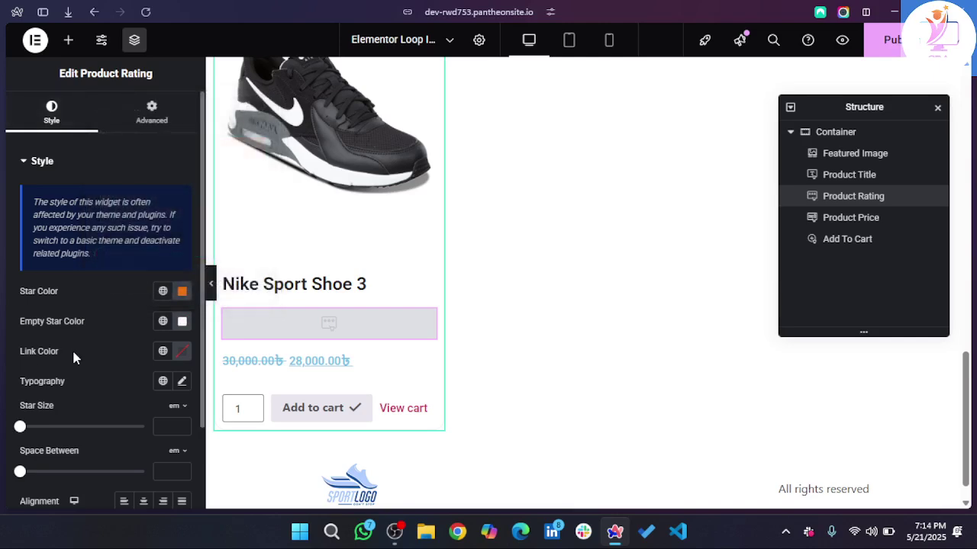
{"action": "scroll", "coordinate": [83, 406], "scroll_direction": "down", "scroll_amount": 1}
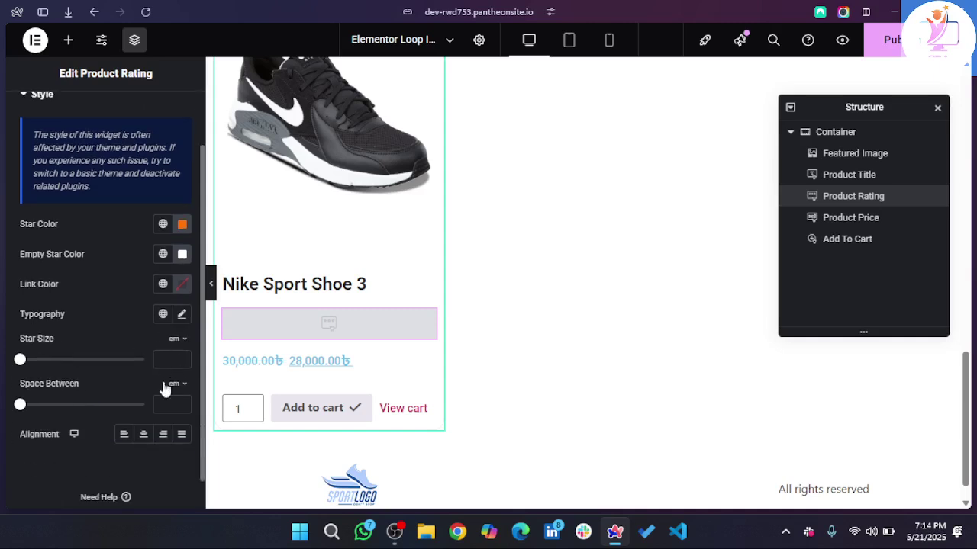
- Set the product price colour to #222222
{"action": "left_click", "coordinate": [383, 367]}
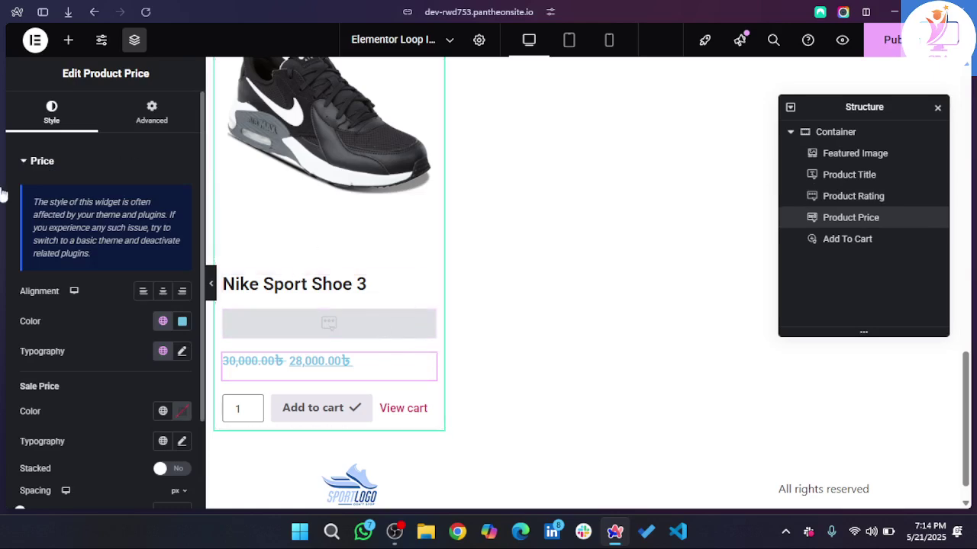
{"action": "left_click", "coordinate": [183, 322]}
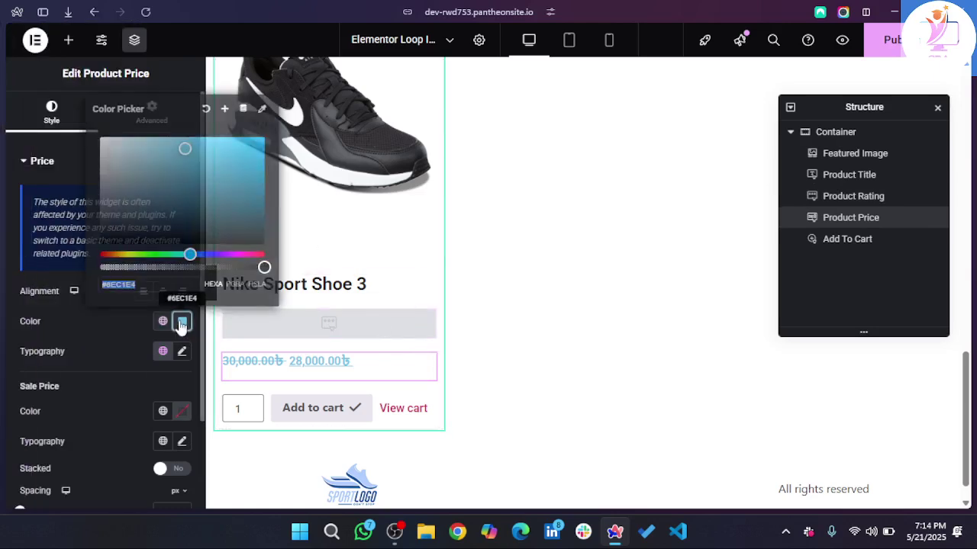
{"action": "type", "text": "2"}
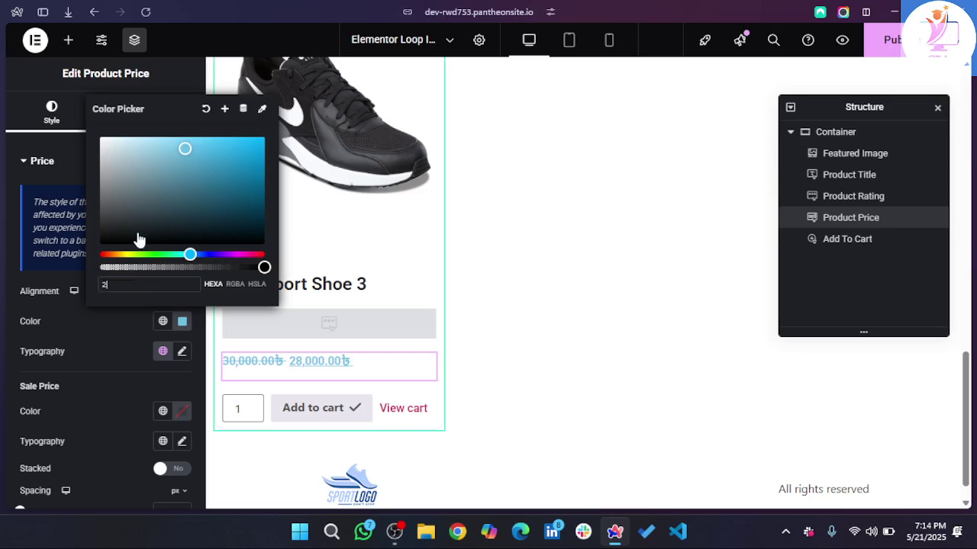
{"action": "type", "text": "22"}
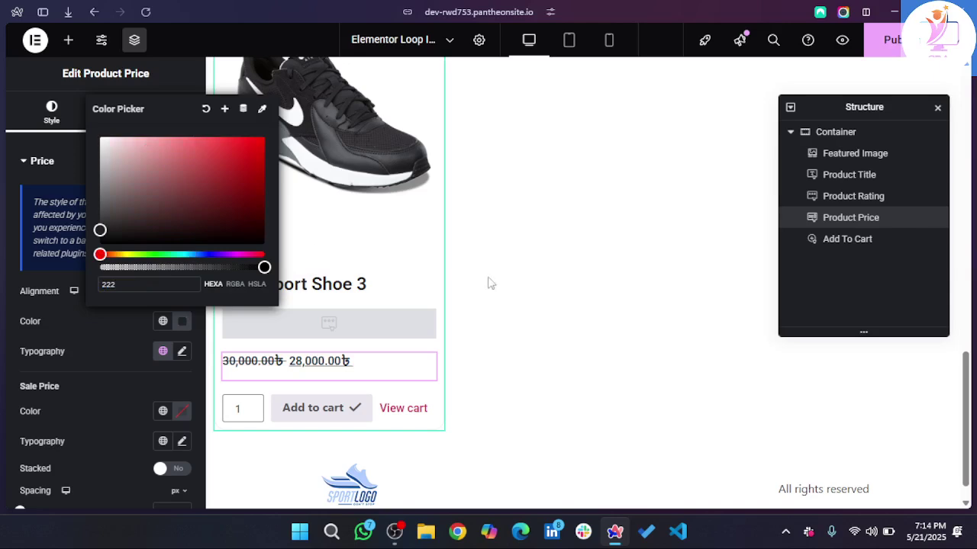
{"action": "left_click", "coordinate": [42, 320]}
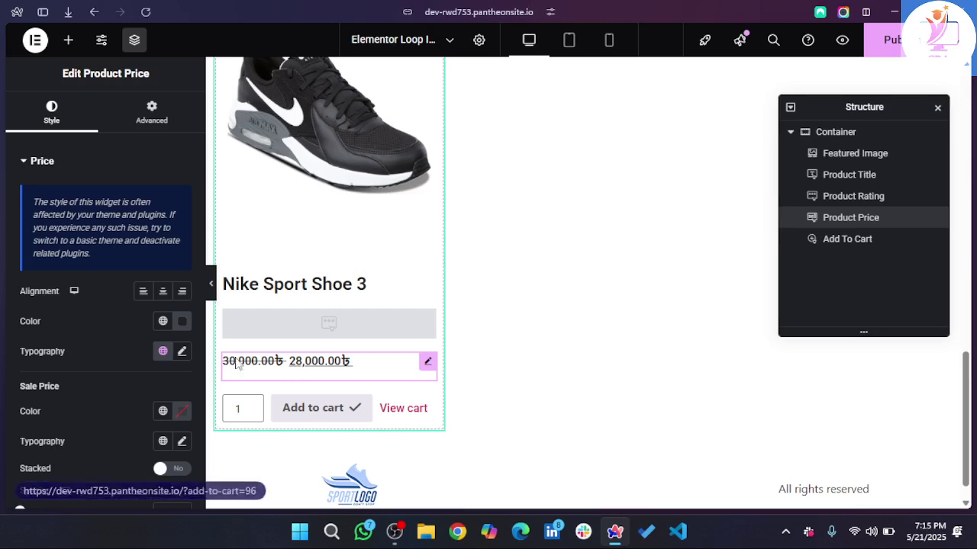
- Set the sale price colour to black
{"action": "scroll", "coordinate": [103, 355], "scroll_direction": "down", "scroll_amount": 1}
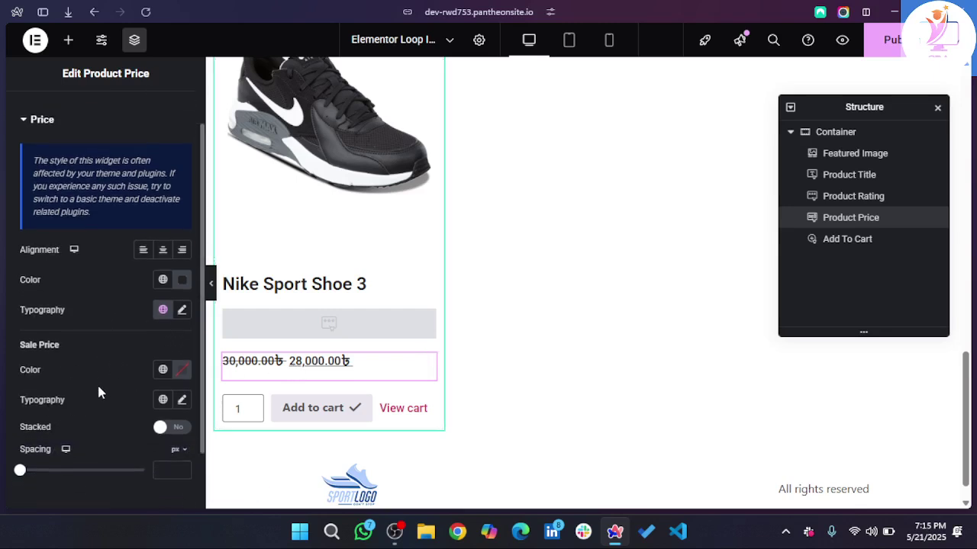
{"action": "scroll", "coordinate": [96, 382], "scroll_direction": "down", "scroll_amount": 1}
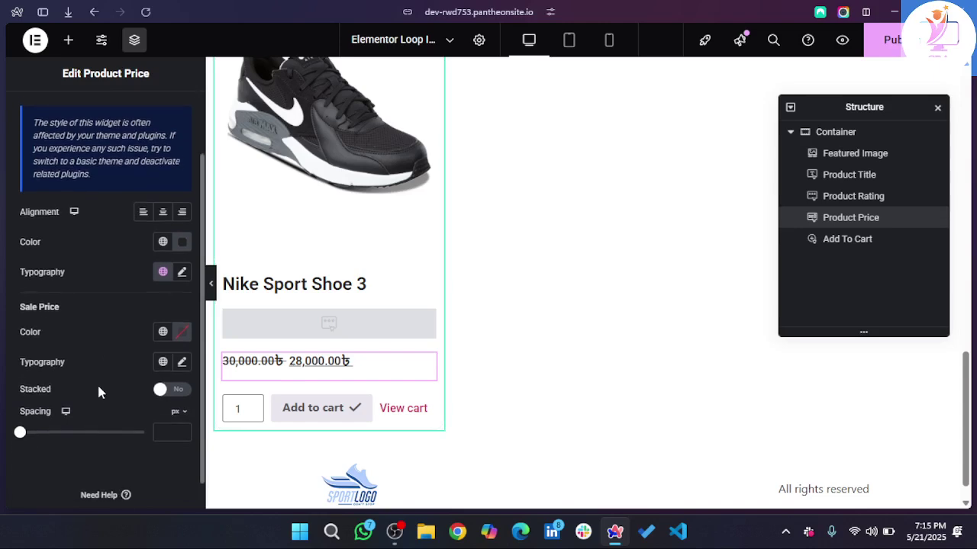
{"action": "left_click", "coordinate": [182, 334]}
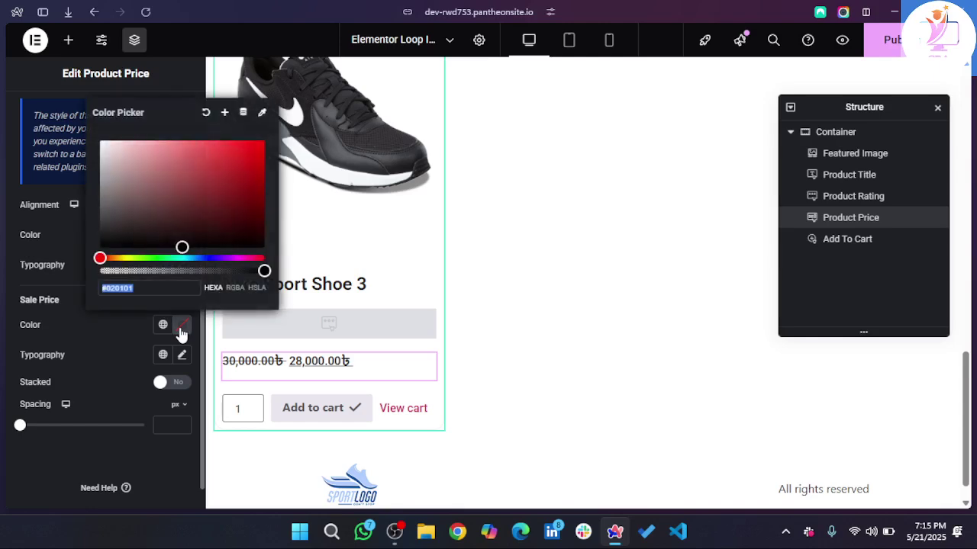
{"action": "left_click", "coordinate": [158, 206]}
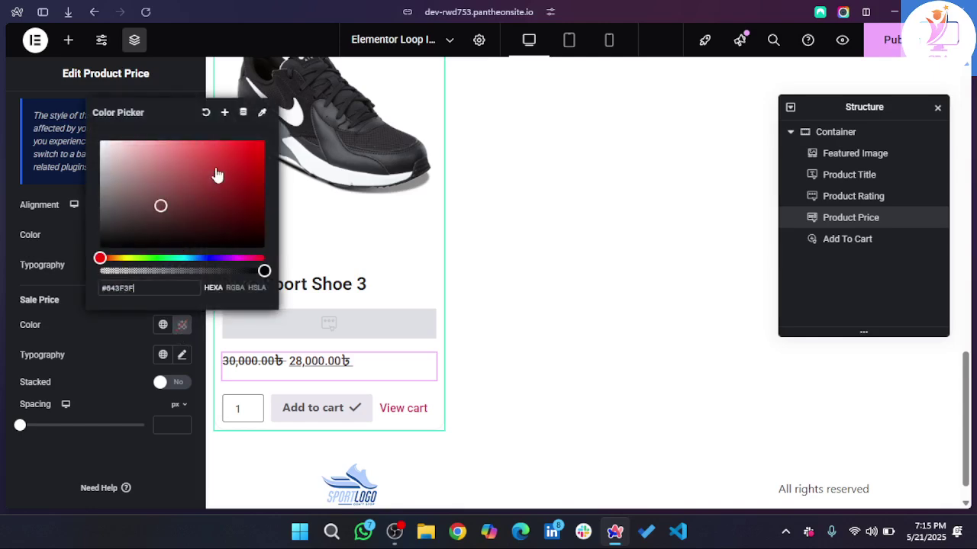
{"action": "left_click", "coordinate": [222, 167]}
{"action": "left_click_drag", "start_coordinate": [222, 169], "coordinate": [100, 257]}
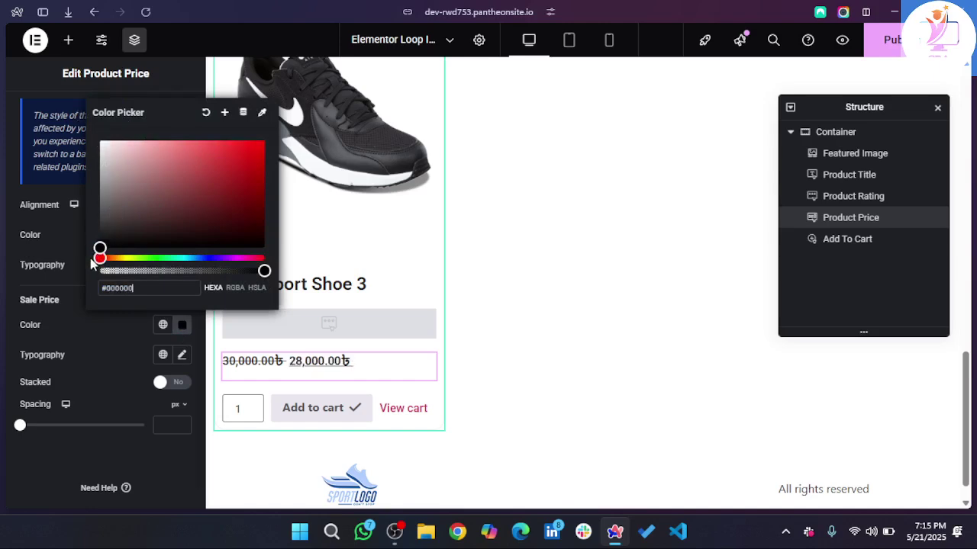
{"action": "left_click", "coordinate": [65, 345]}
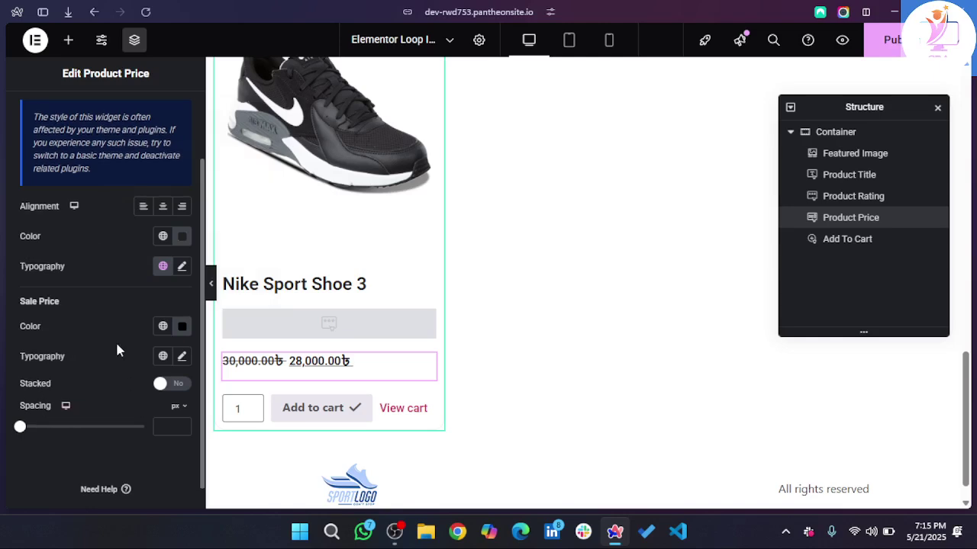
- Reopen the sale price colour and try a pinkish-red shade
{"action": "scroll", "coordinate": [116, 350], "scroll_direction": "up", "scroll_amount": 1}
{"action": "scroll", "coordinate": [117, 347], "scroll_direction": "down", "scroll_amount": 2}
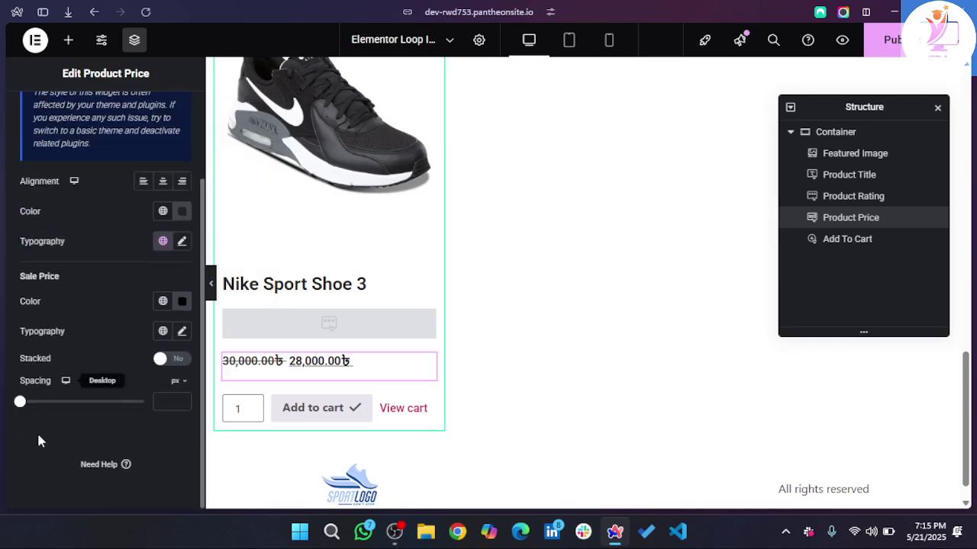
{"action": "scroll", "coordinate": [79, 343], "scroll_direction": "up", "scroll_amount": 2}
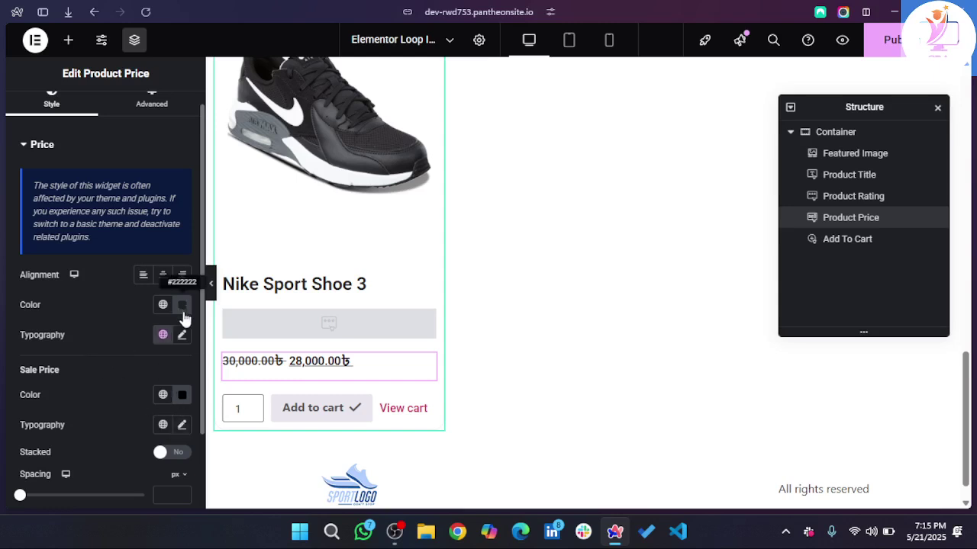
{"action": "scroll", "coordinate": [117, 339], "scroll_direction": "up", "scroll_amount": 1}
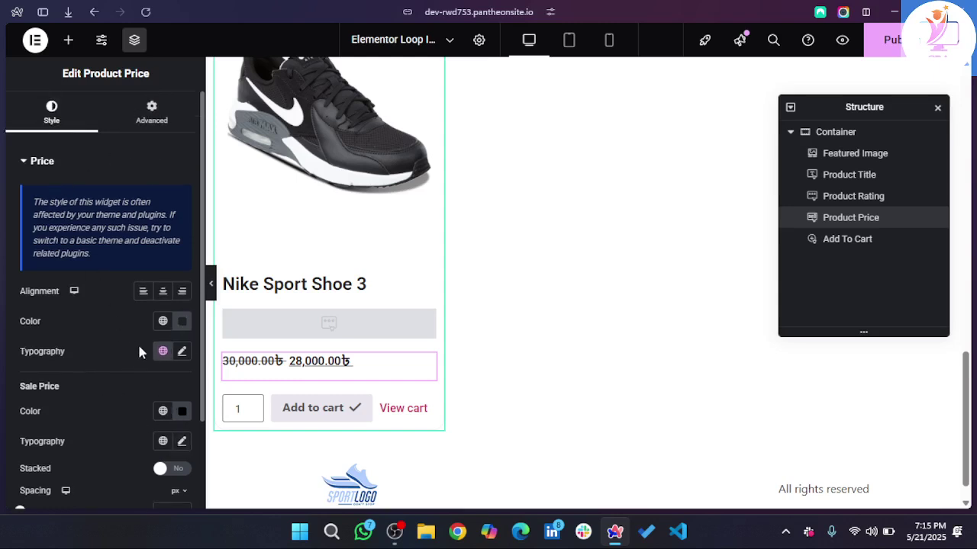
{"action": "scroll", "coordinate": [92, 404], "scroll_direction": "down", "scroll_amount": 2}
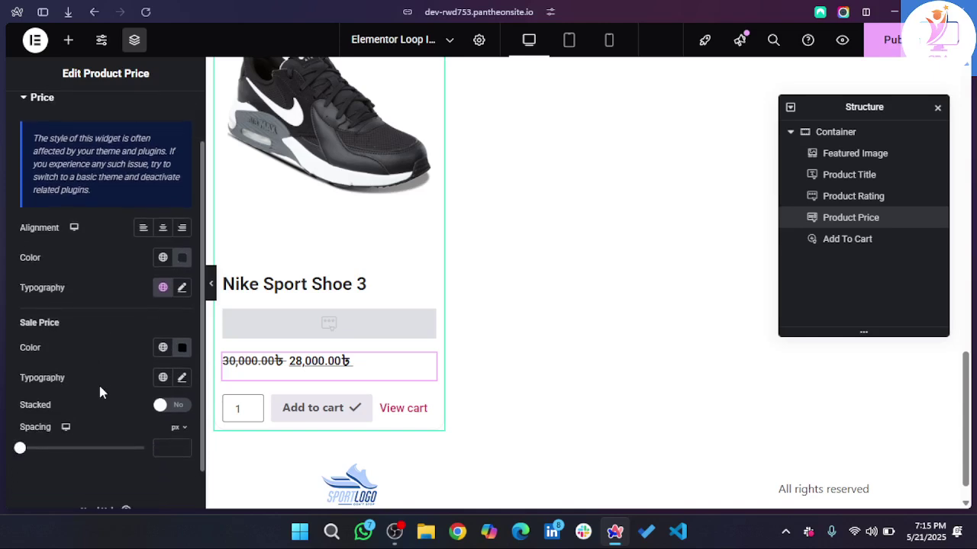
{"action": "scroll", "coordinate": [105, 434], "scroll_direction": "down", "scroll_amount": 1}
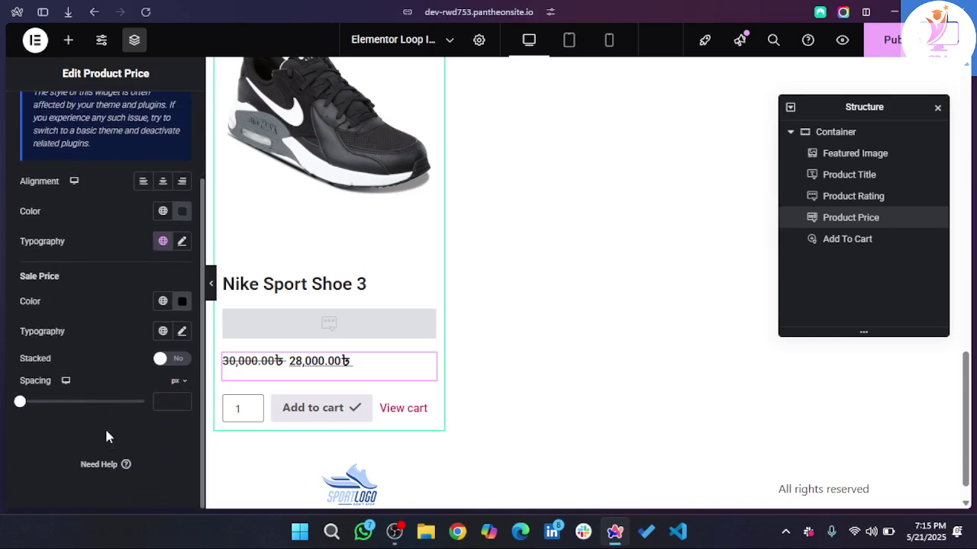
{"action": "scroll", "coordinate": [107, 436], "scroll_direction": "up", "scroll_amount": 1}
{"action": "scroll", "coordinate": [106, 437], "scroll_direction": "up", "scroll_amount": 2}
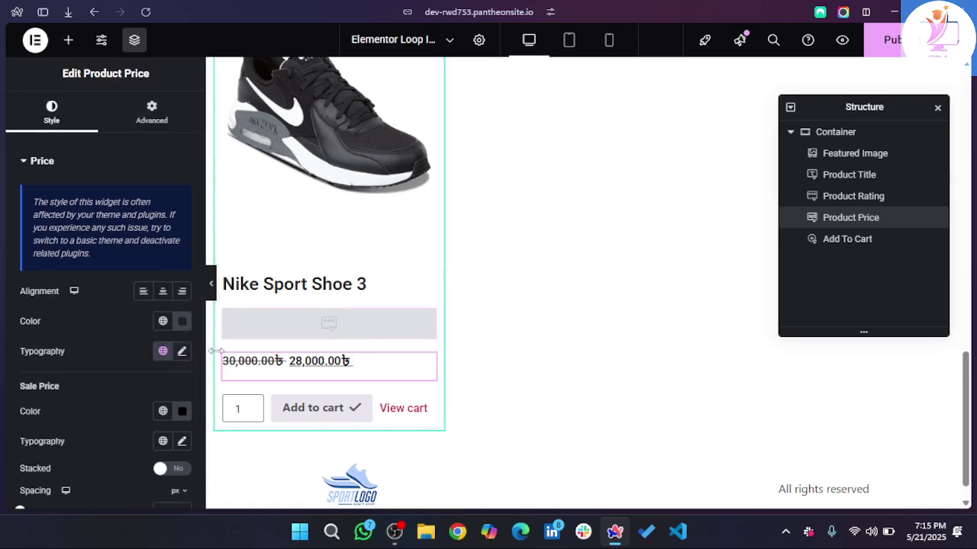
{"action": "left_click", "coordinate": [182, 415]}
{"action": "left_click_drag", "start_coordinate": [174, 280], "coordinate": [8, 374]}
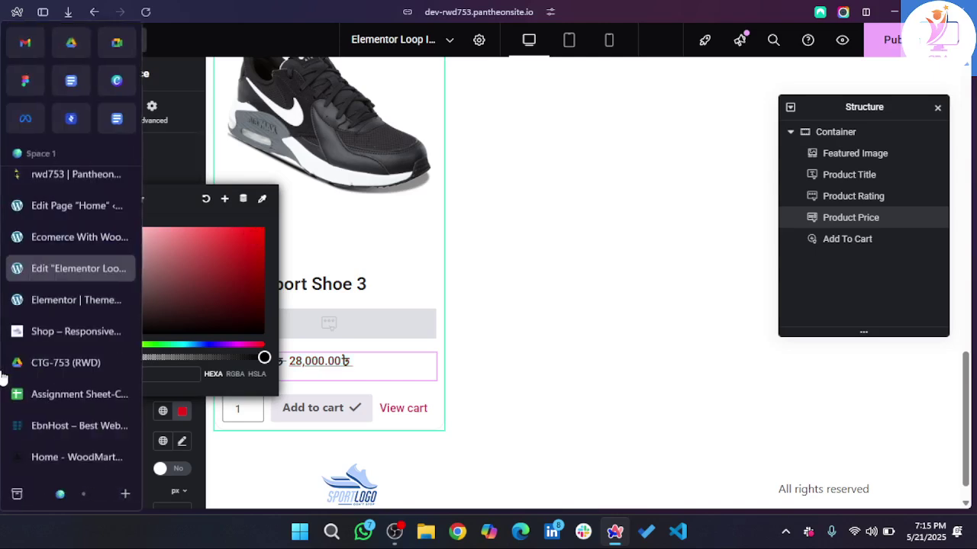
{"action": "left_click", "coordinate": [558, 384]}
{"action": "scroll", "coordinate": [352, 346], "scroll_direction": "down", "scroll_amount": 2}
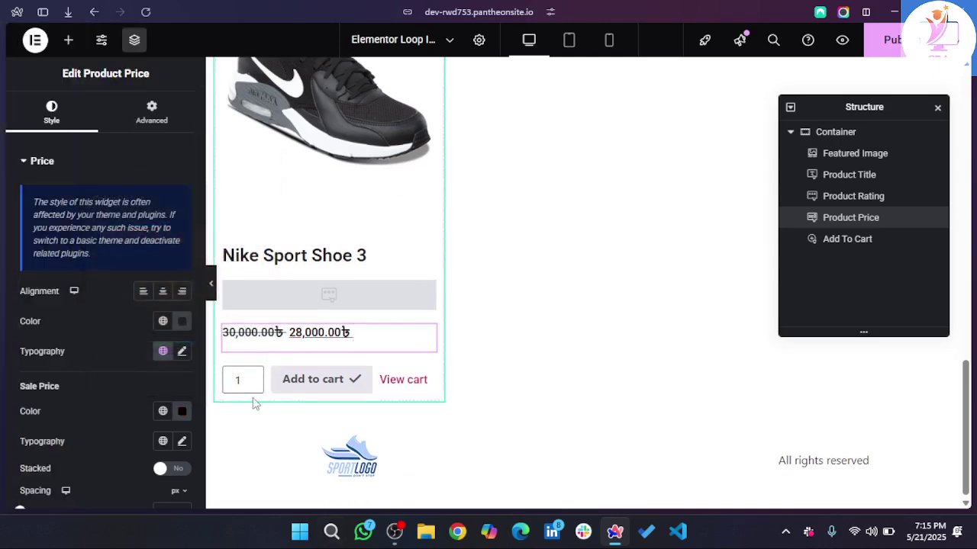
{"action": "left_click", "coordinate": [364, 398]}
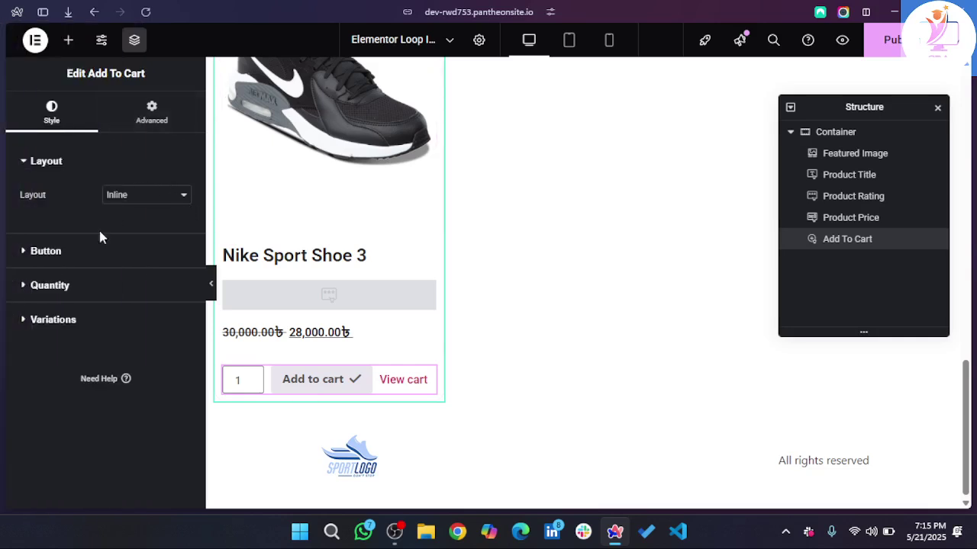
{"action": "left_click", "coordinate": [46, 251]}
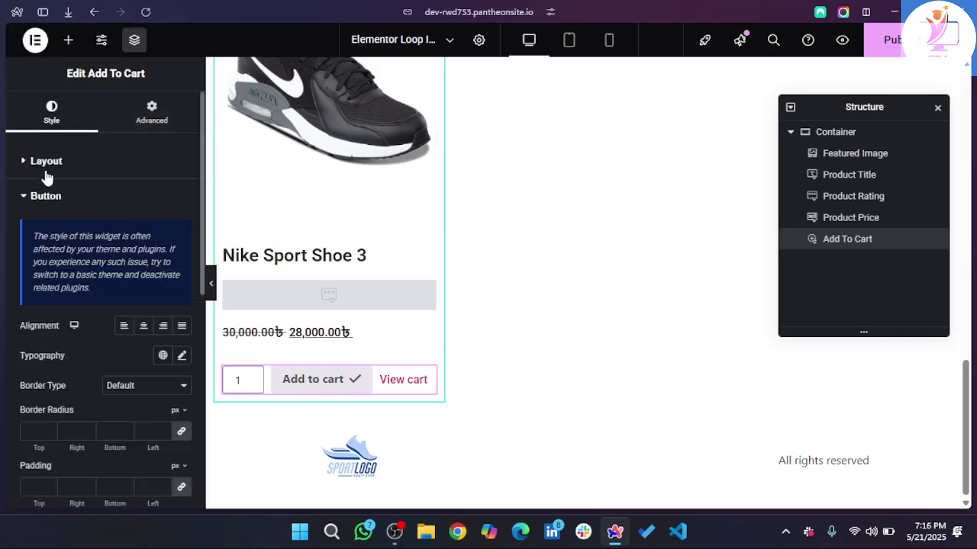
{"action": "left_click", "coordinate": [43, 172]}
{"action": "left_click", "coordinate": [138, 197]}
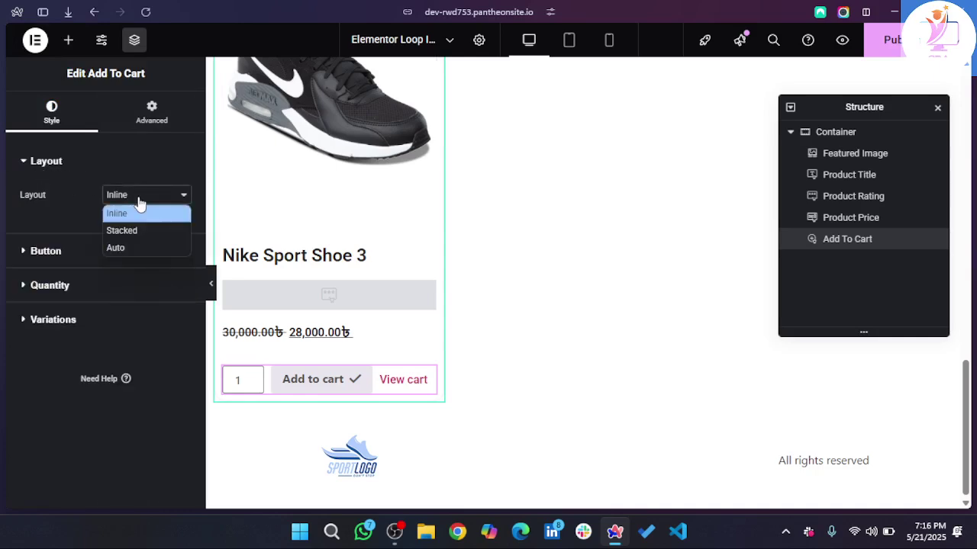
{"action": "left_click", "coordinate": [135, 232]}
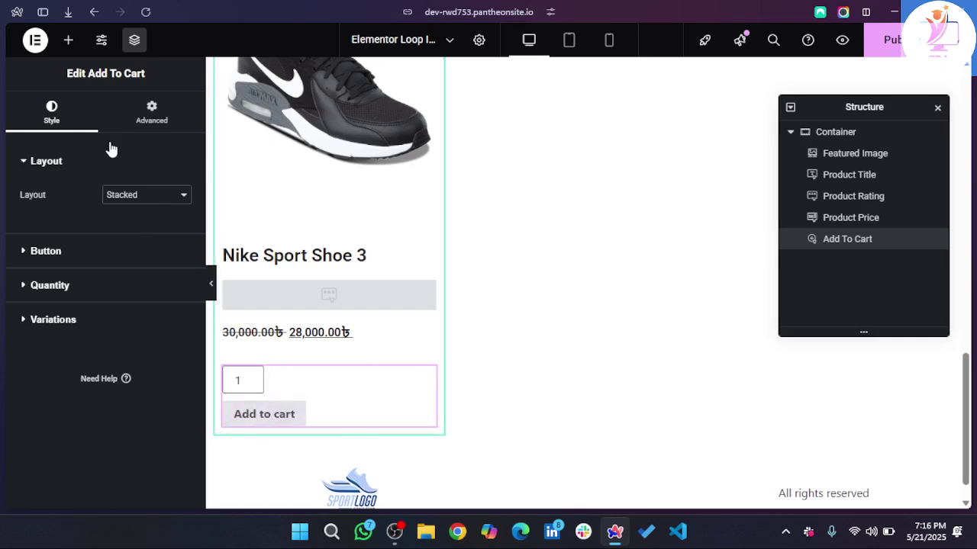
{"action": "left_click", "coordinate": [147, 197]}
{"action": "left_click", "coordinate": [131, 247]}
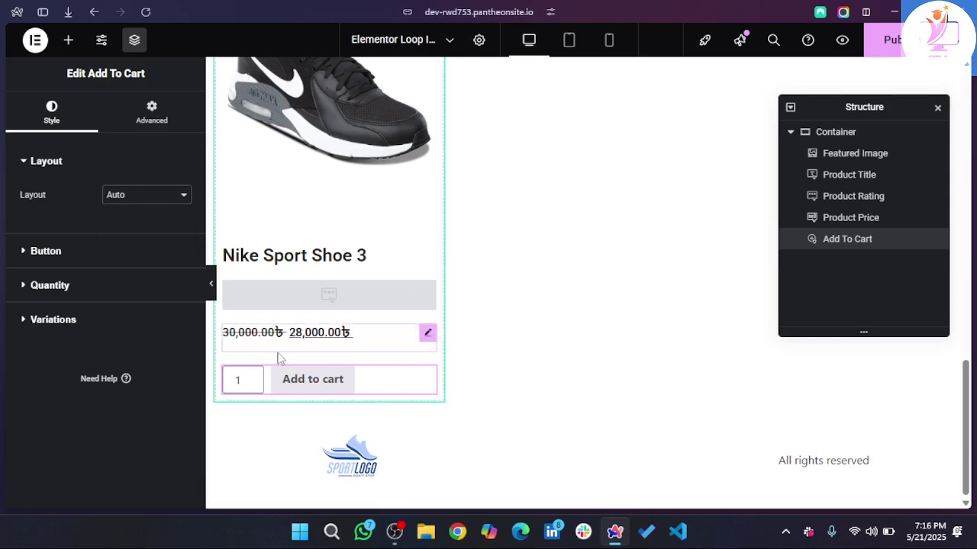
{"action": "left_click", "coordinate": [137, 192]}
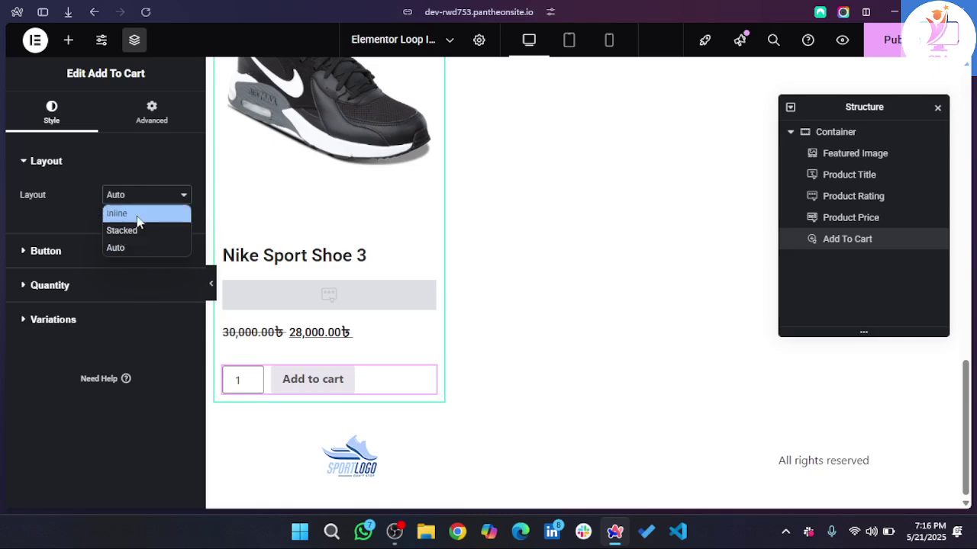
{"action": "left_click", "coordinate": [61, 208]}
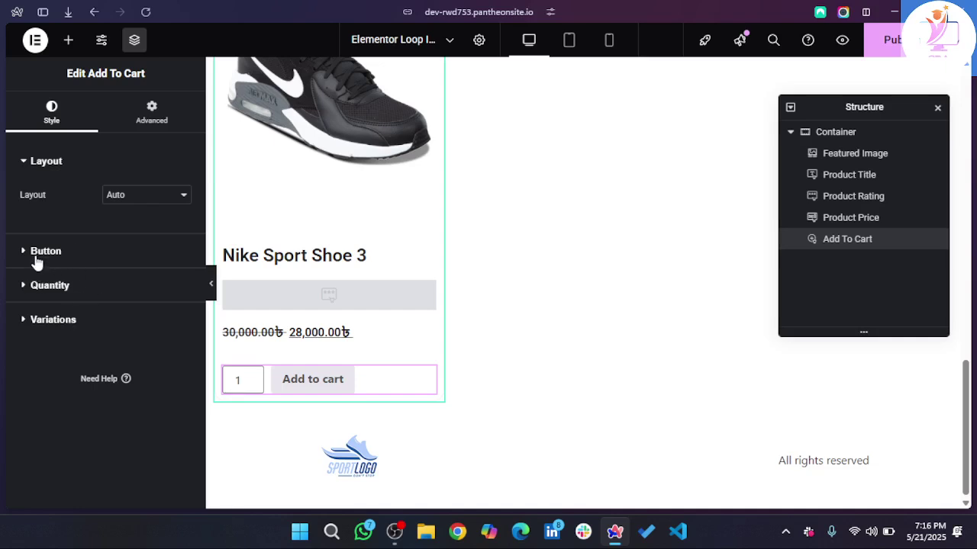
{"action": "left_click", "coordinate": [37, 259]}
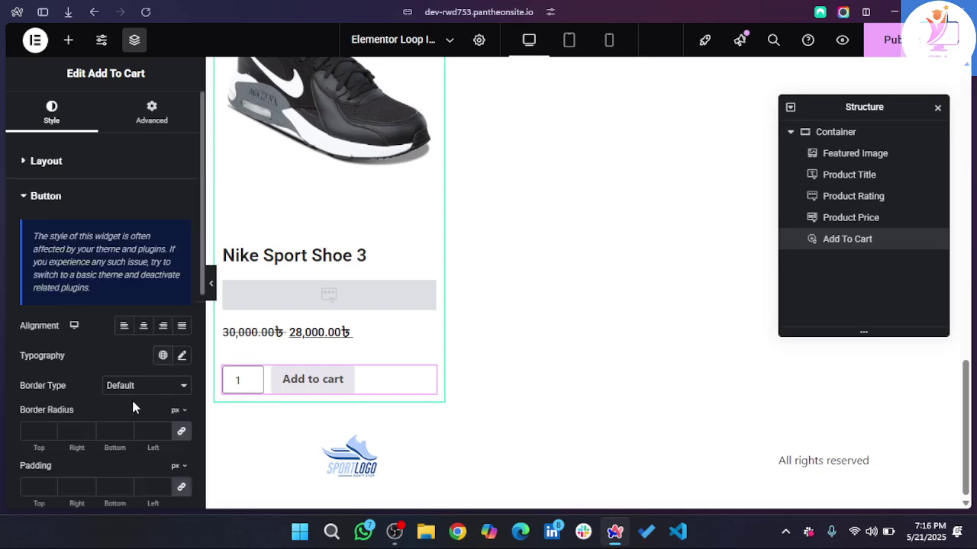
{"action": "scroll", "coordinate": [153, 344], "scroll_direction": "down", "scroll_amount": 1}
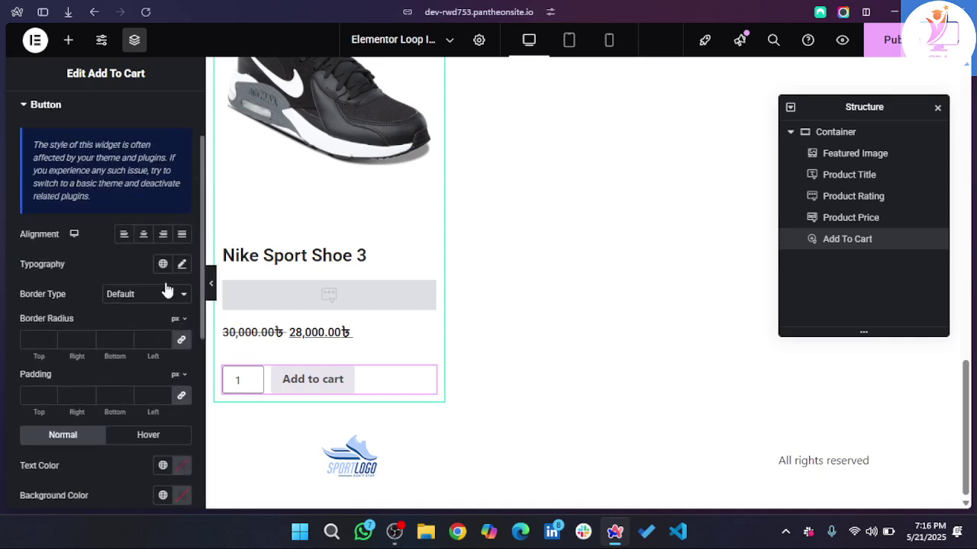
{"action": "left_click", "coordinate": [147, 238]}
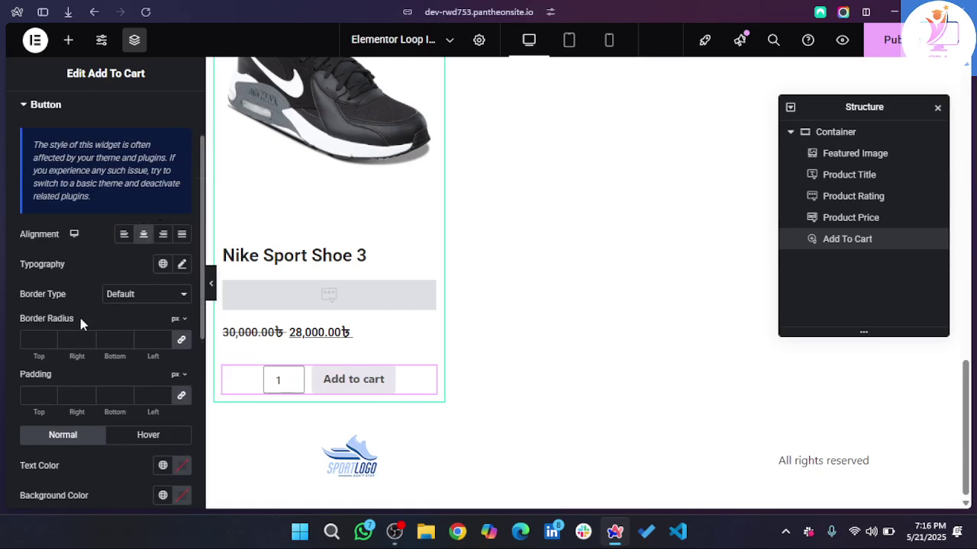
{"action": "scroll", "coordinate": [81, 318], "scroll_direction": "down", "scroll_amount": 1}
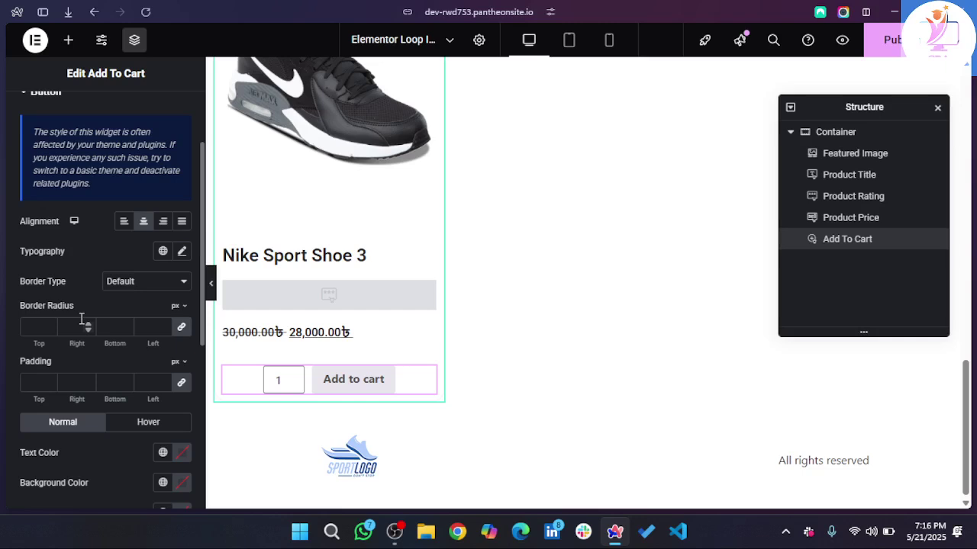
{"action": "scroll", "coordinate": [81, 319], "scroll_direction": "down", "scroll_amount": 1}
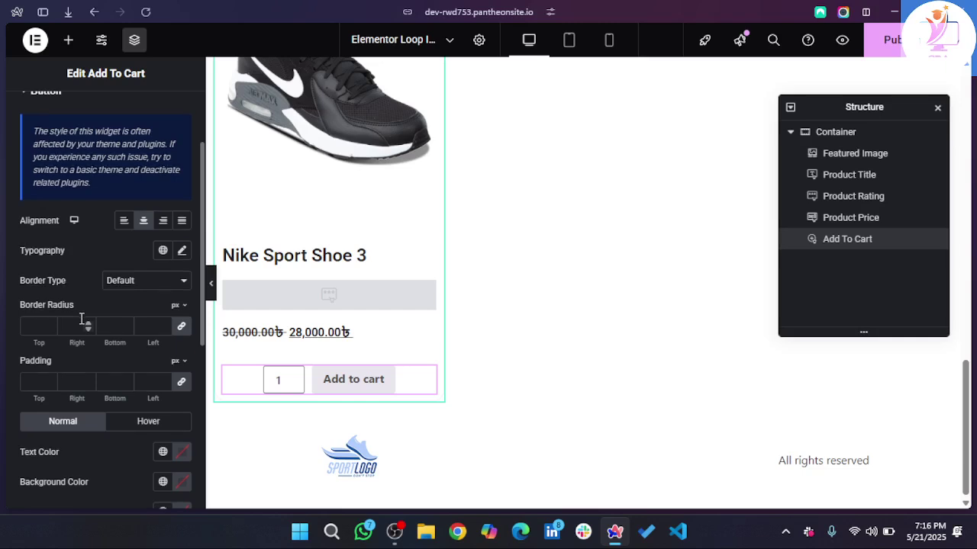
{"action": "scroll", "coordinate": [57, 368], "scroll_direction": "down", "scroll_amount": 5}
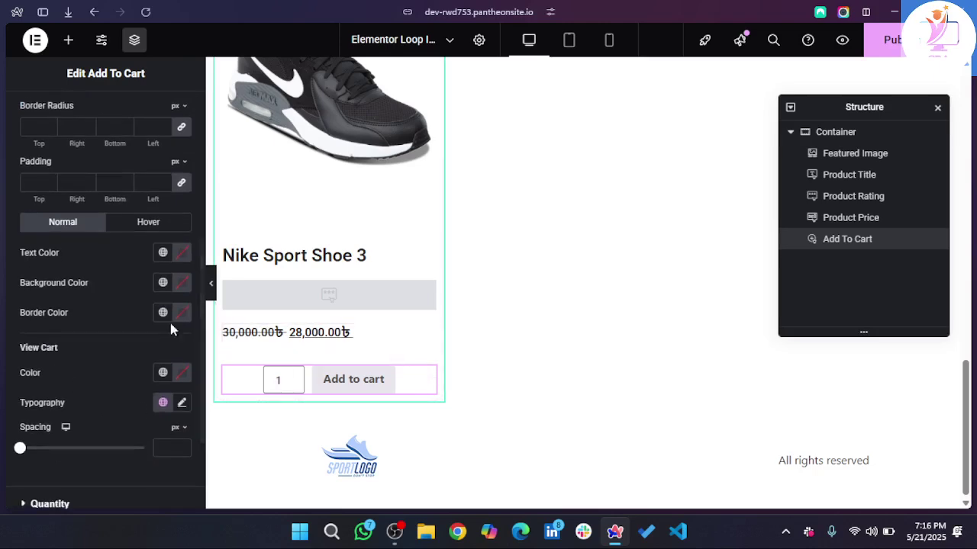
{"action": "scroll", "coordinate": [127, 315], "scroll_direction": "up", "scroll_amount": 2}
{"action": "scroll", "coordinate": [127, 315], "scroll_direction": "up", "scroll_amount": 3}
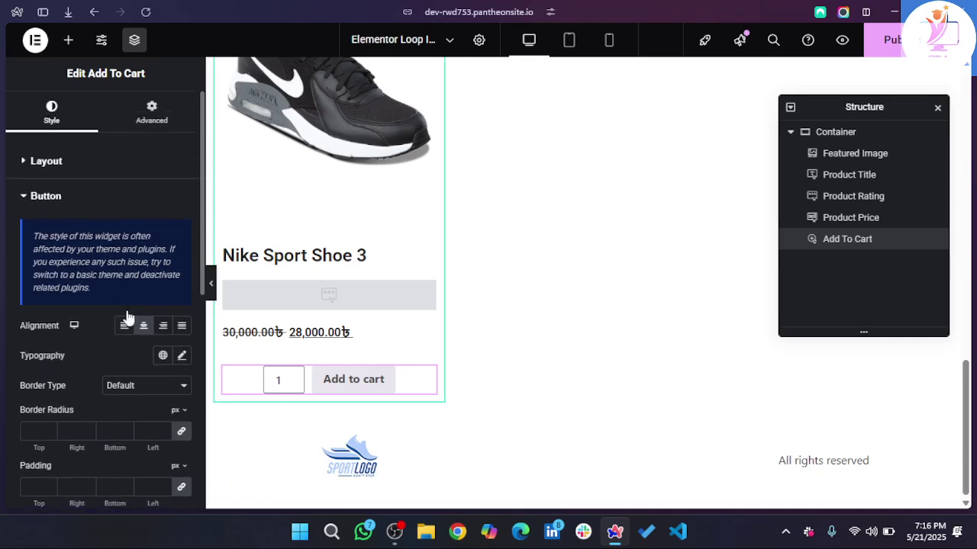
{"action": "scroll", "coordinate": [127, 317], "scroll_direction": "down", "scroll_amount": 4}
{"action": "scroll", "coordinate": [127, 316], "scroll_direction": "up", "scroll_amount": 4}
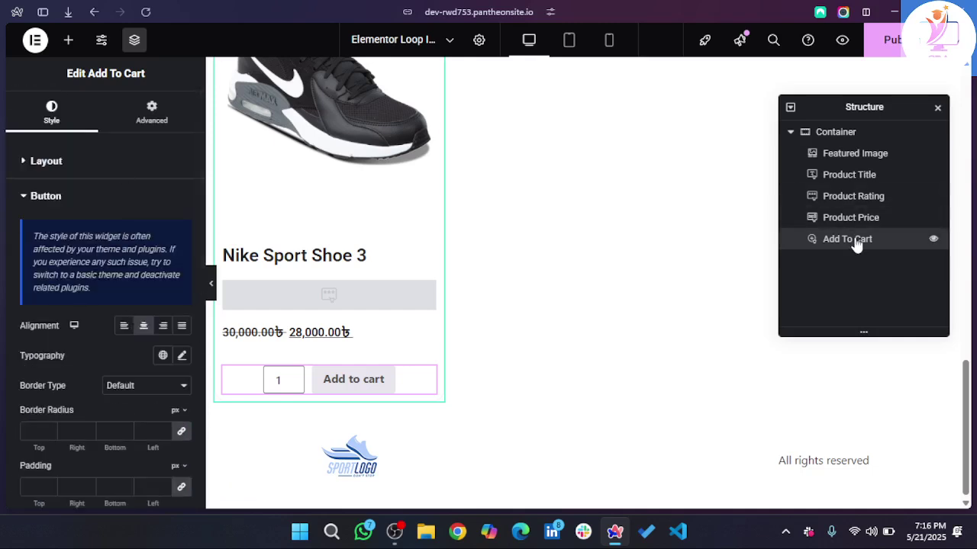
{"action": "scroll", "coordinate": [84, 374], "scroll_direction": "down", "scroll_amount": 2}
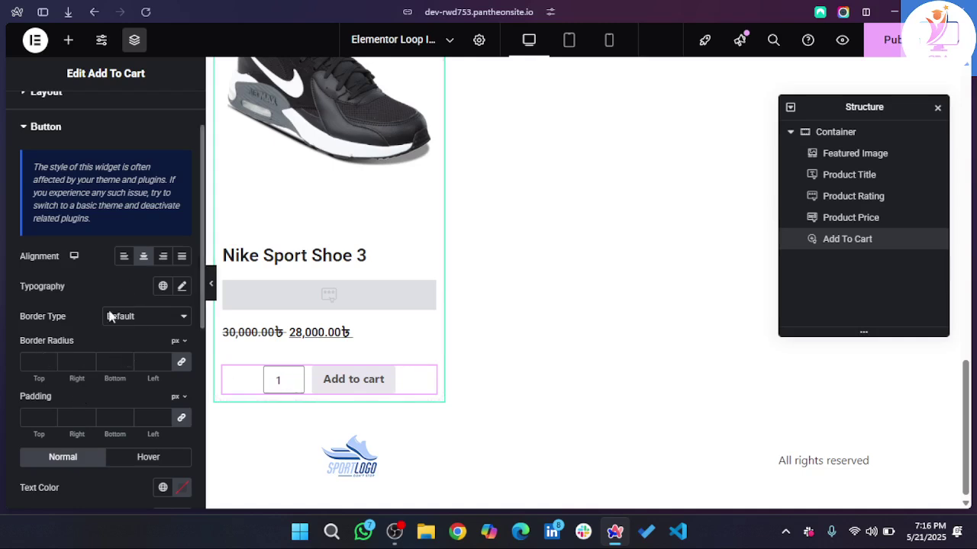
{"action": "scroll", "coordinate": [28, 257], "scroll_direction": "up", "scroll_amount": 2}
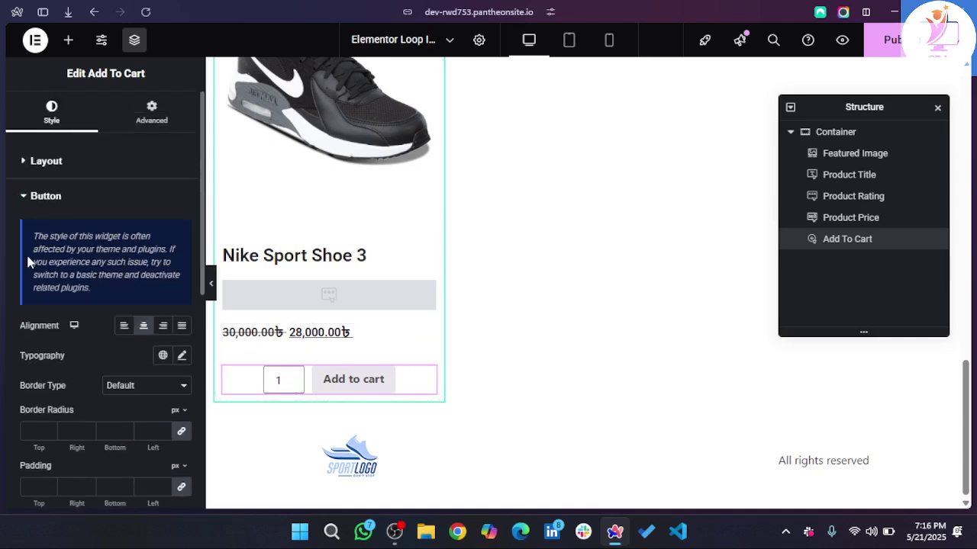
{"action": "left_click", "coordinate": [35, 164]}
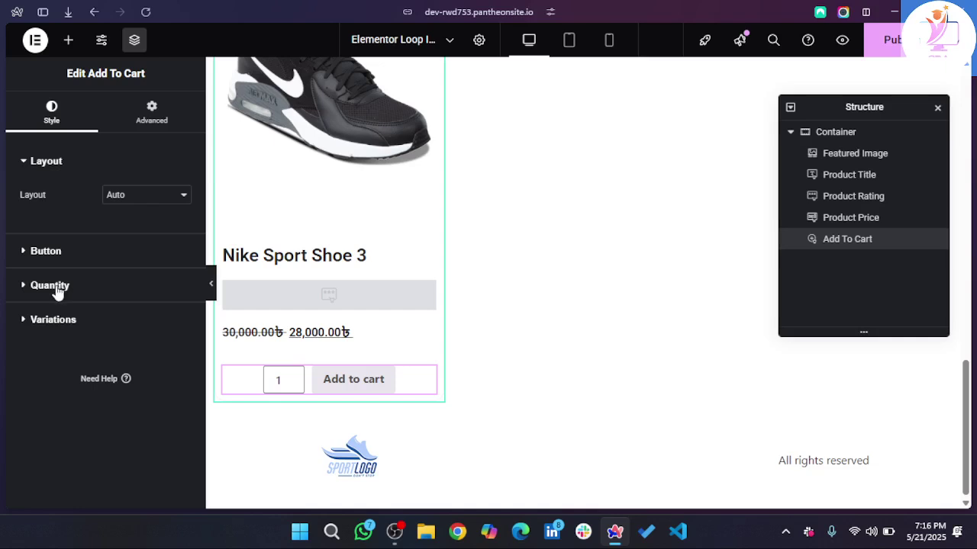
{"action": "left_click", "coordinate": [45, 251]}
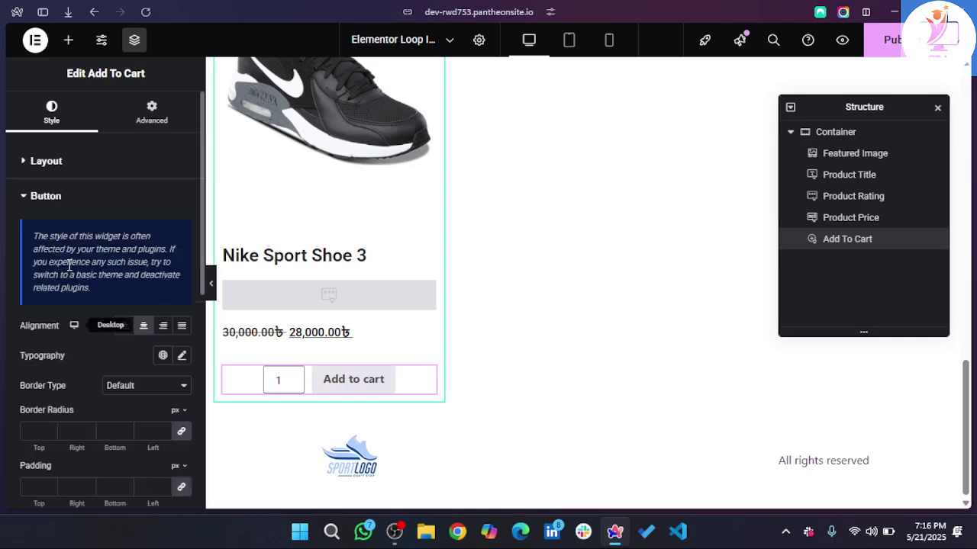
{"action": "scroll", "coordinate": [68, 273], "scroll_direction": "down", "scroll_amount": 2}
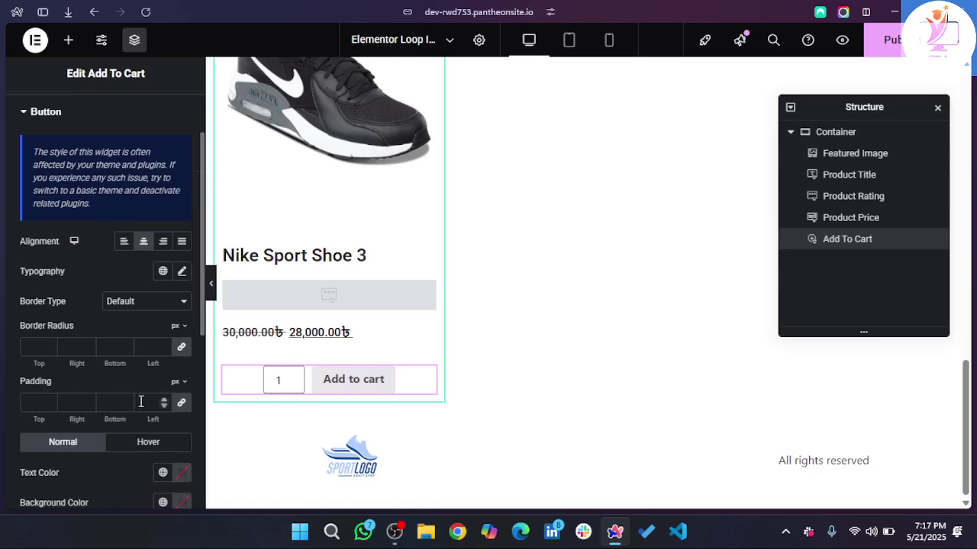
{"action": "scroll", "coordinate": [50, 152], "scroll_direction": "up", "scroll_amount": 2}
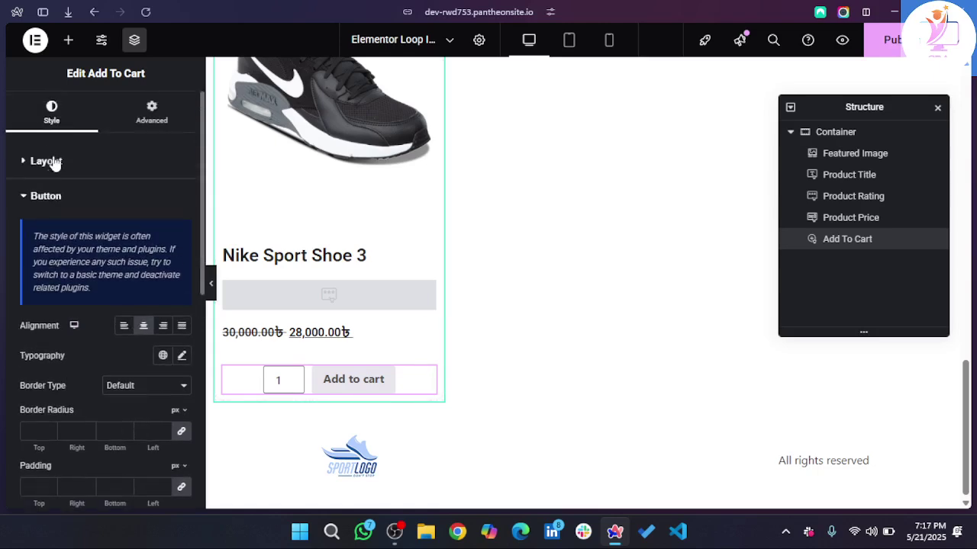
{"action": "left_click", "coordinate": [47, 163]}
- Set the Add to cart layout to Stacked and hide the quantity field
{"action": "left_click", "coordinate": [145, 200]}
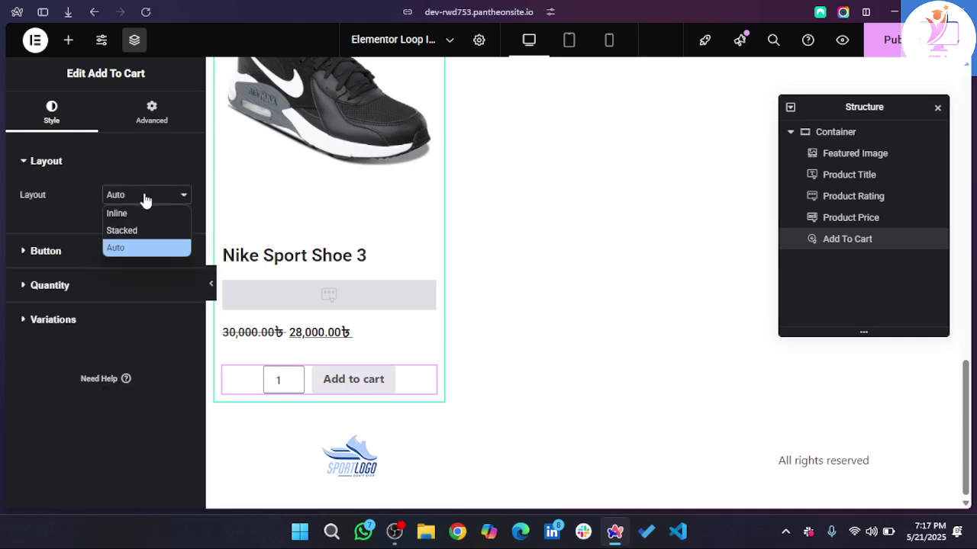
{"action": "left_click", "coordinate": [138, 230]}
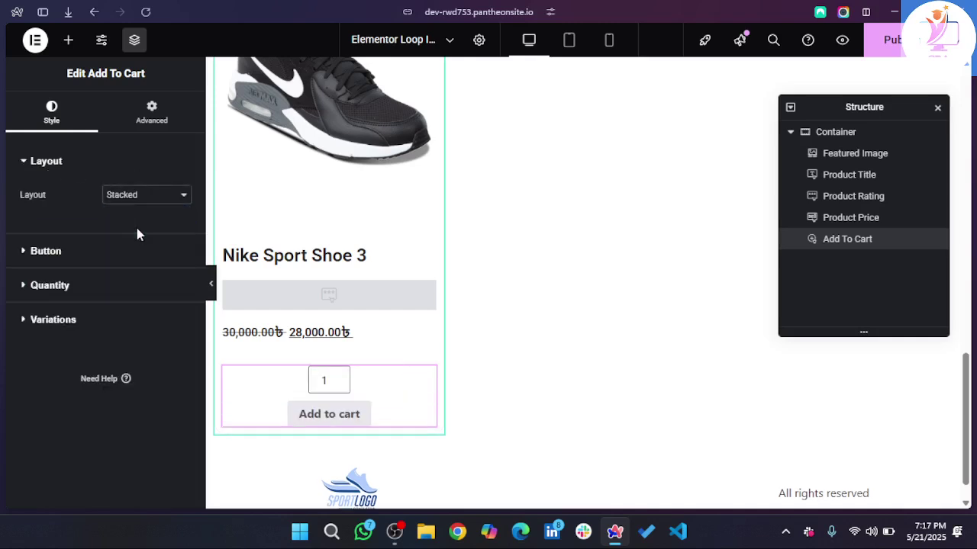
{"action": "left_click", "coordinate": [40, 288]}
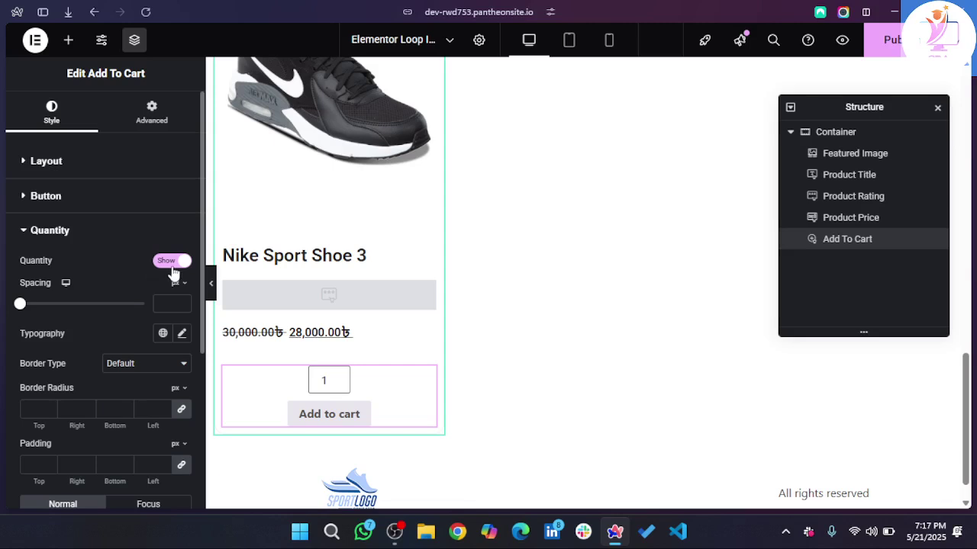
{"action": "left_click", "coordinate": [173, 267]}
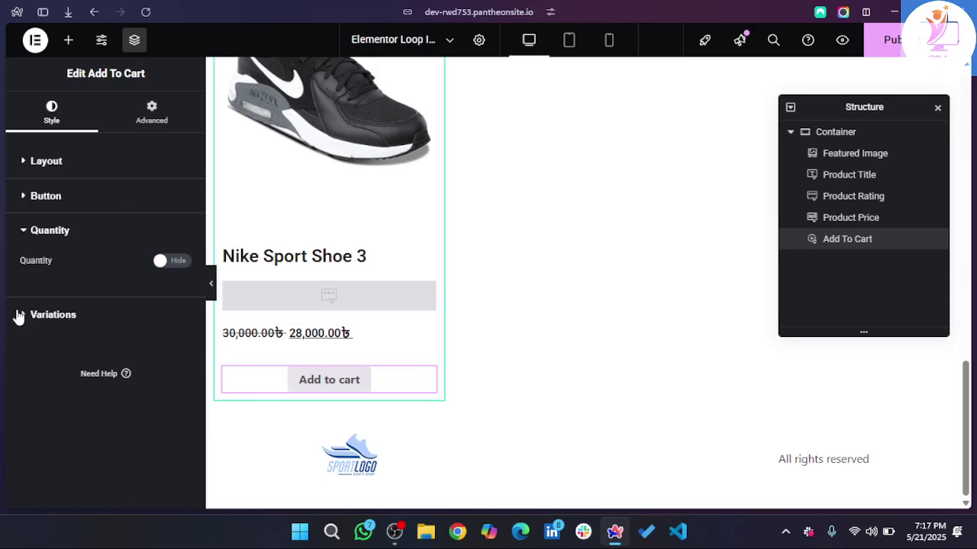
- Expand the Button style settings and begin entering the button's left padding
{"action": "left_click", "coordinate": [40, 200]}
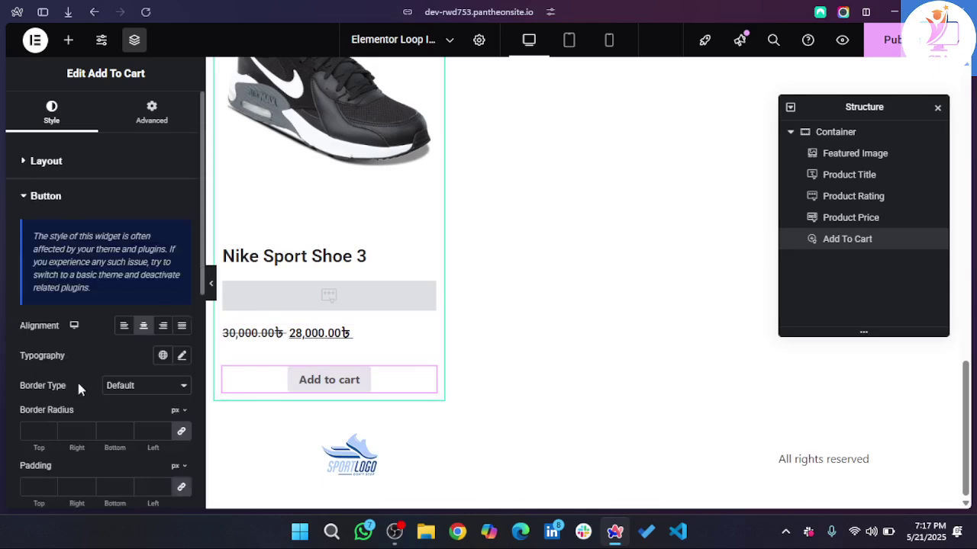
{"action": "scroll", "coordinate": [92, 386], "scroll_direction": "down", "scroll_amount": 3}
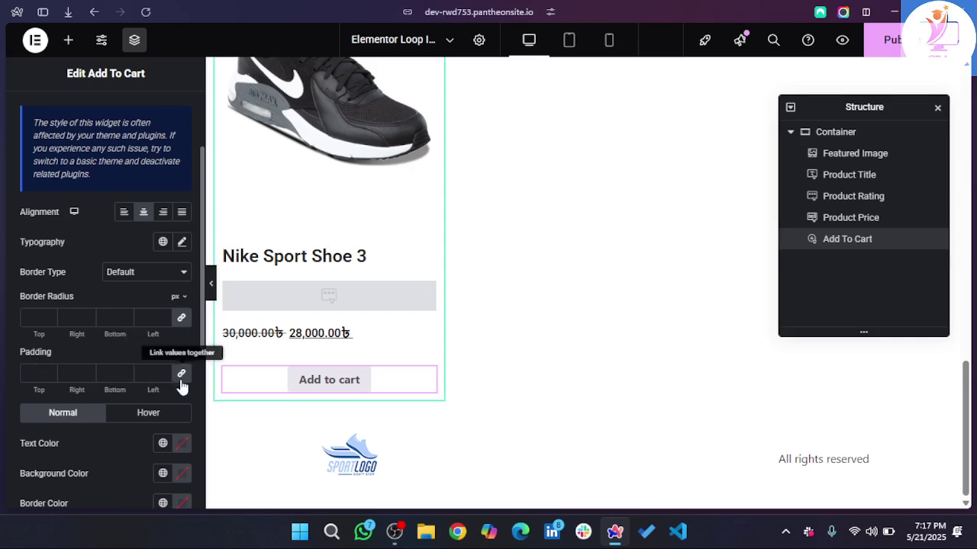
{"action": "left_click", "coordinate": [152, 374]}
{"action": "type", "text": "0"}
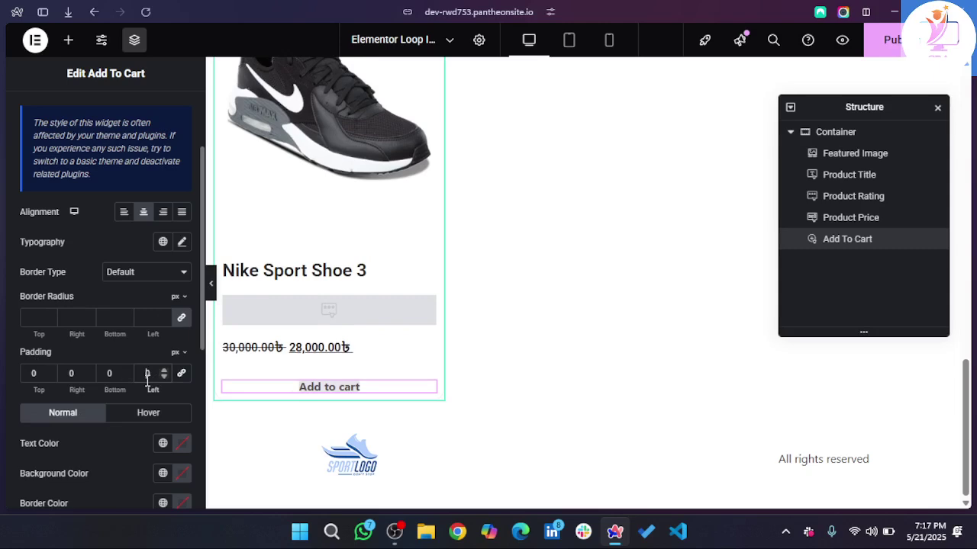
{"action": "type", "text": "30"}
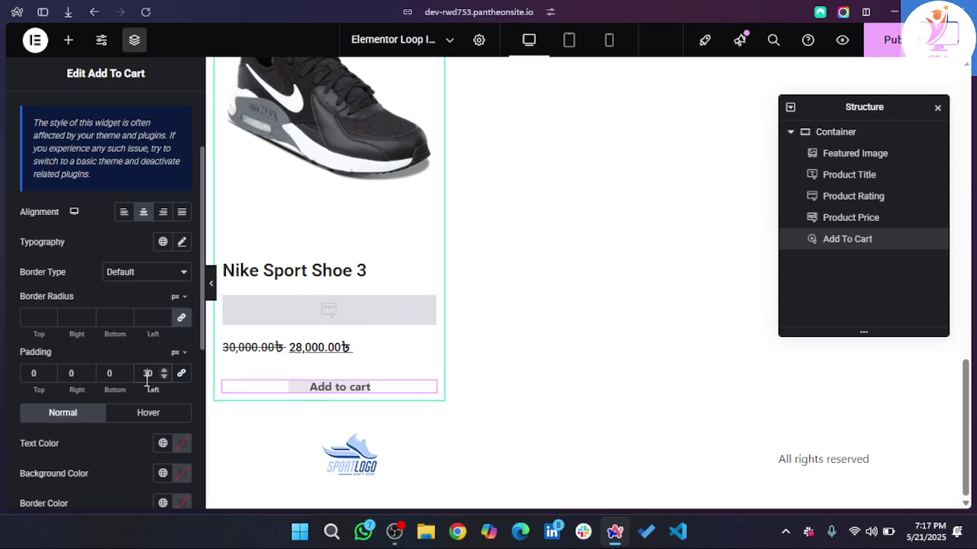
- Set the Add to cart button's left and right padding to 50 px
{"action": "key", "text": "BackSpace"}
{"action": "key", "text": "BackSpace"}
{"action": "type", "text": "50"}
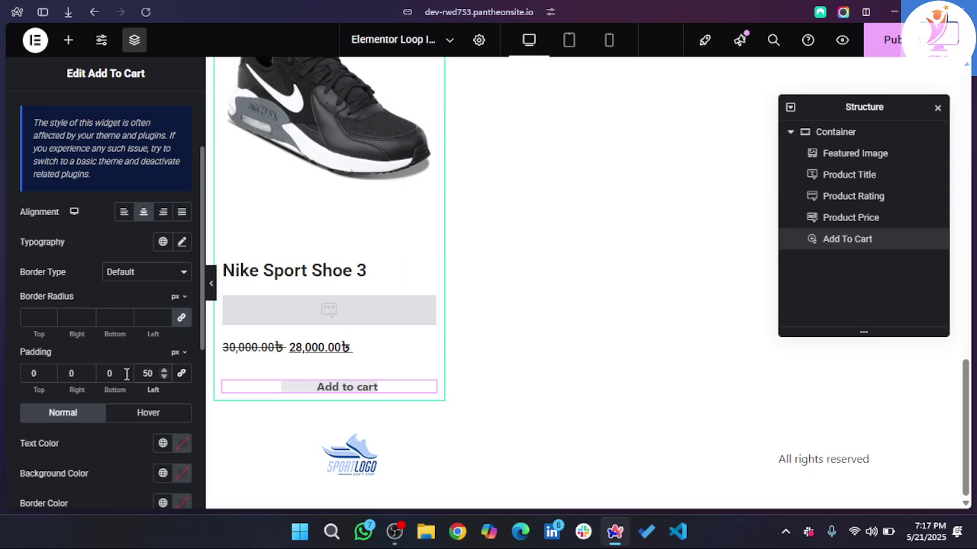
{"action": "left_click", "coordinate": [71, 373]}
{"action": "type", "text": "50"}
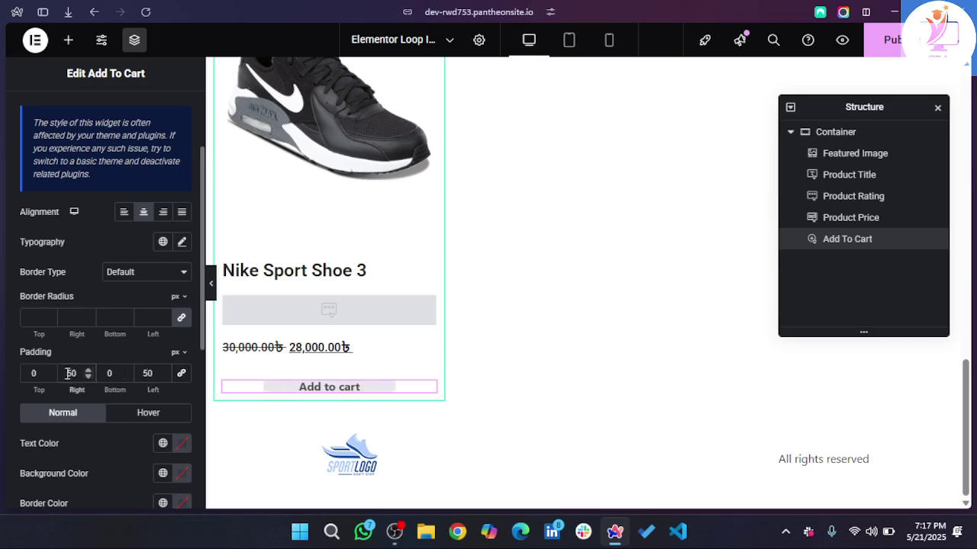
- Set the button's top and bottom padding to 15 px
{"action": "left_click_drag", "start_coordinate": [38, 373], "coordinate": [22, 373]}
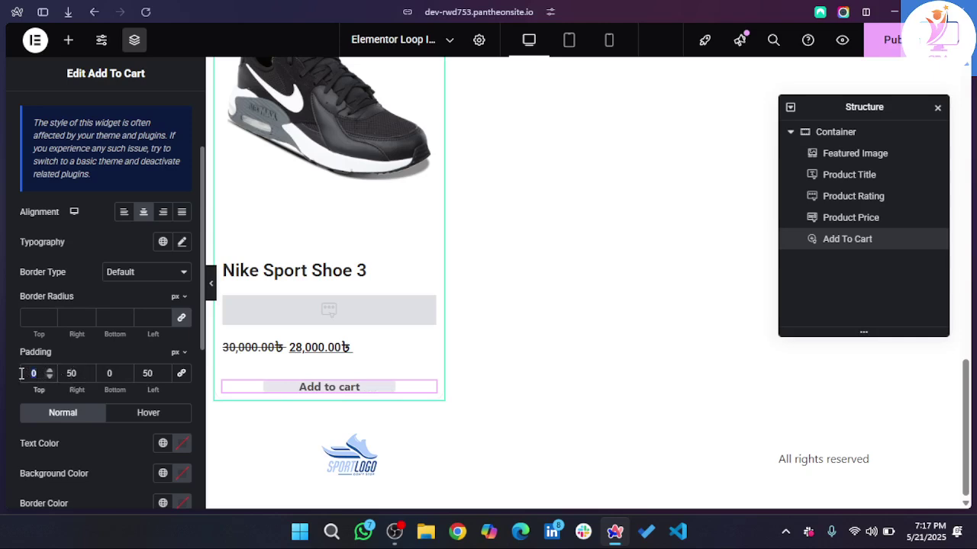
{"action": "type", "text": "10"}
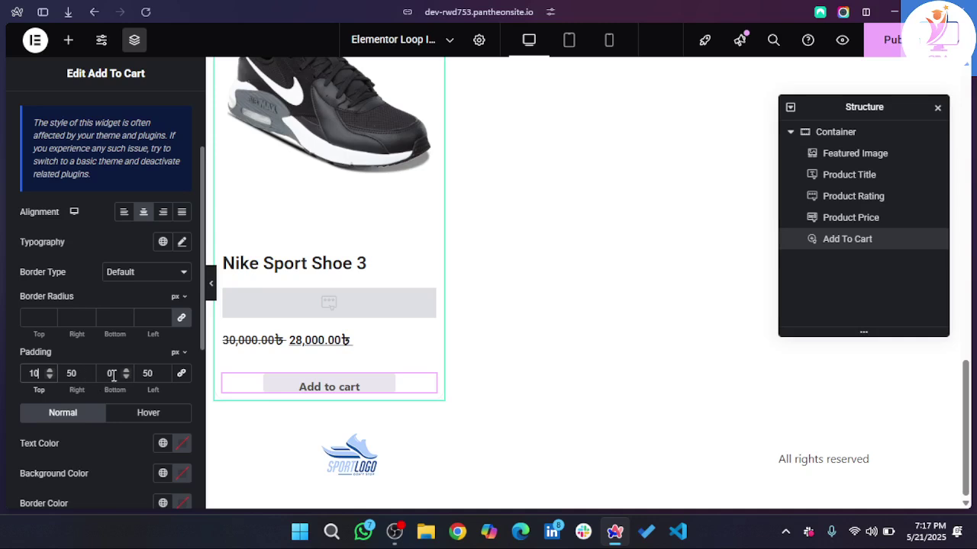
{"action": "left_click_drag", "start_coordinate": [112, 374], "coordinate": [99, 373]}
{"action": "type", "text": "10"}
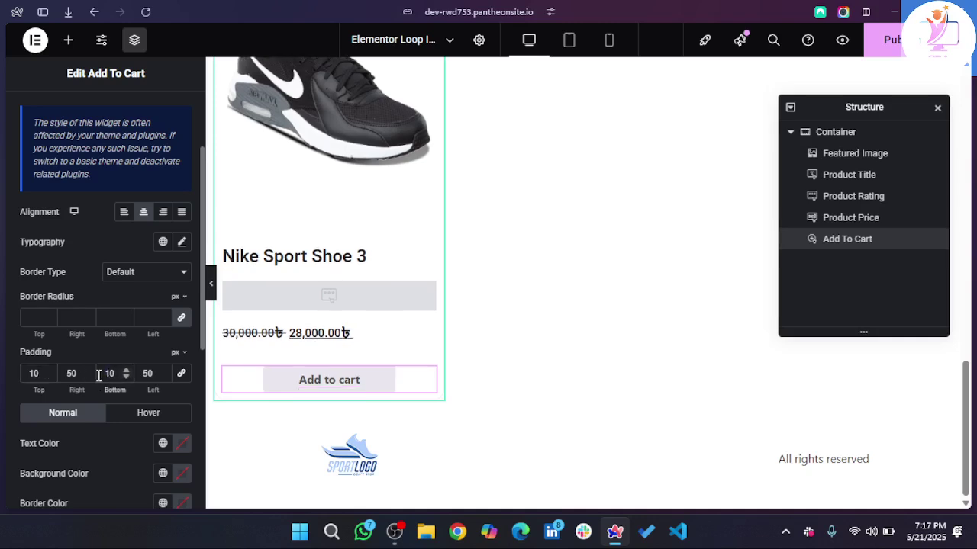
{"action": "key", "text": "BackSpace"}
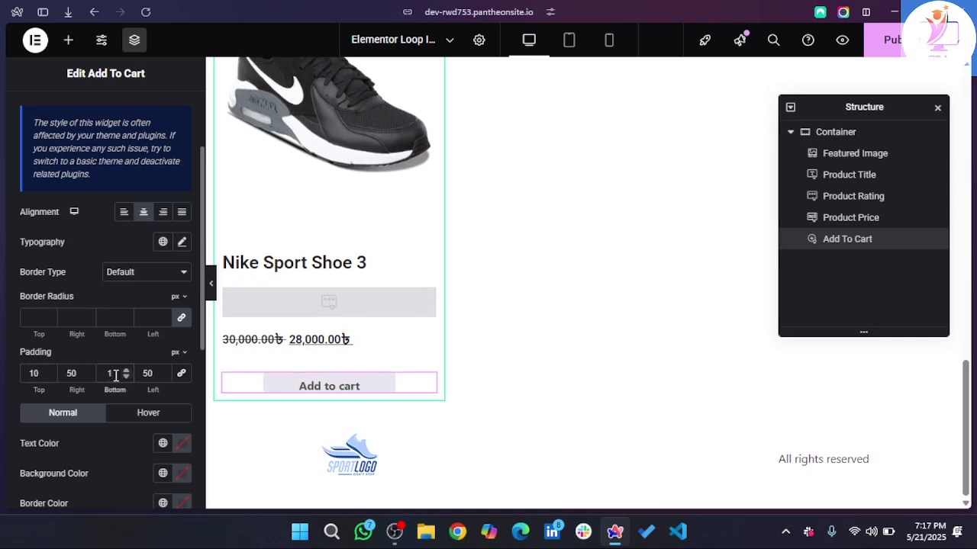
{"action": "type", "text": "5"}
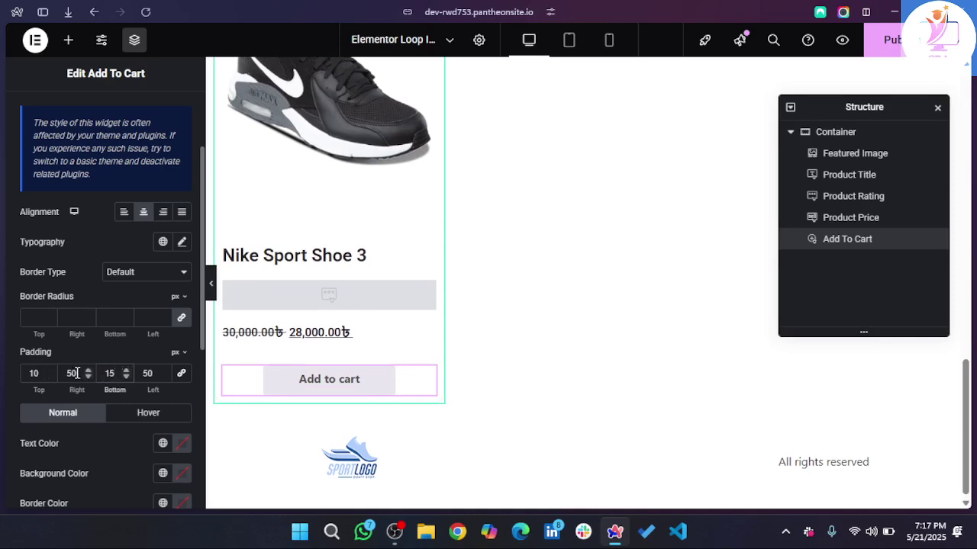
{"action": "left_click", "coordinate": [39, 373]}
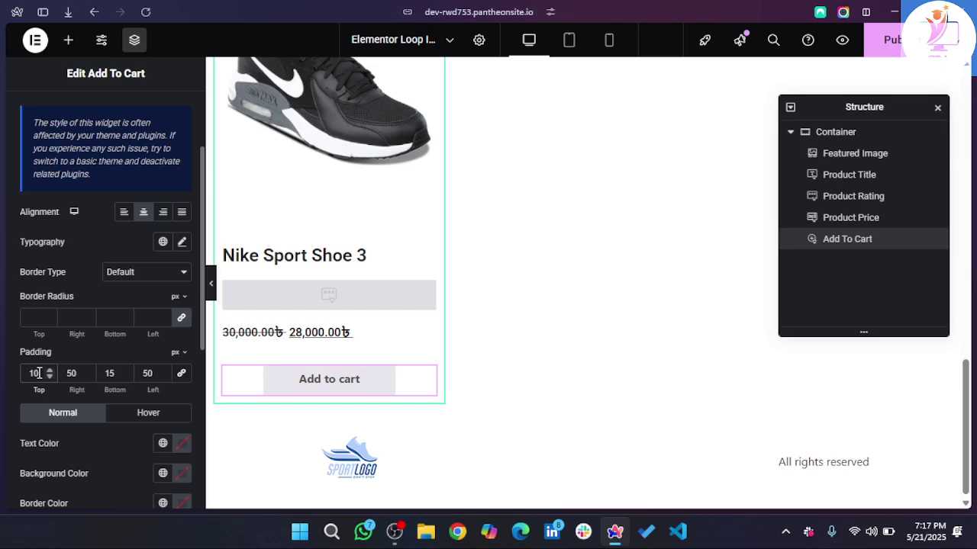
{"action": "key", "text": "BackSpace"}
{"action": "type", "text": "5"}
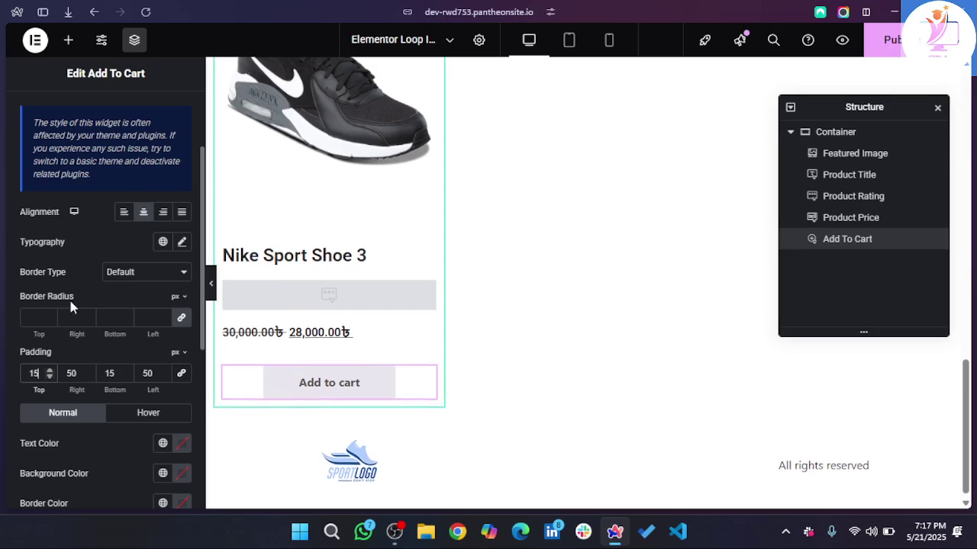
{"action": "scroll", "coordinate": [71, 306], "scroll_direction": "up", "scroll_amount": 2}
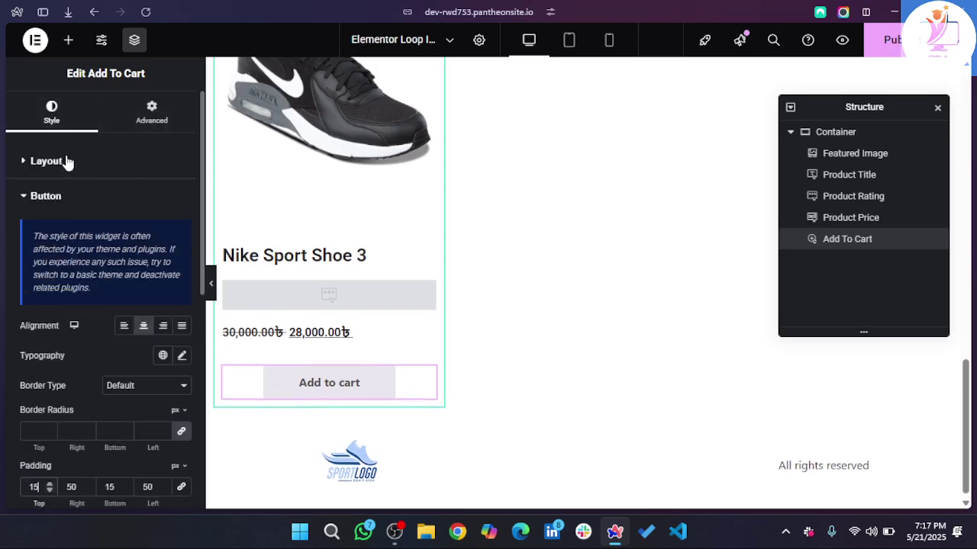
{"action": "scroll", "coordinate": [68, 283], "scroll_direction": "down", "scroll_amount": 3}
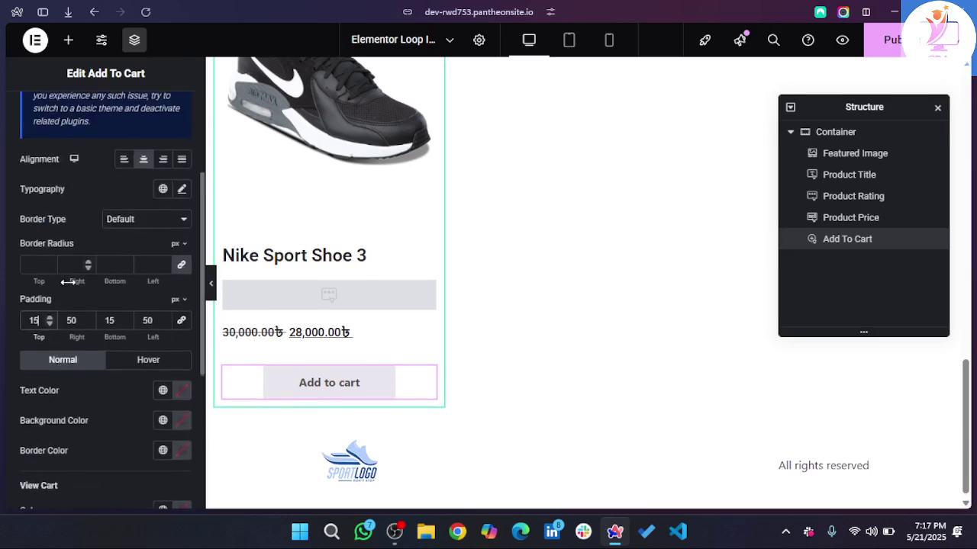
- Set the Add to cart button's text colour to #000000
{"action": "left_click", "coordinate": [181, 387]}
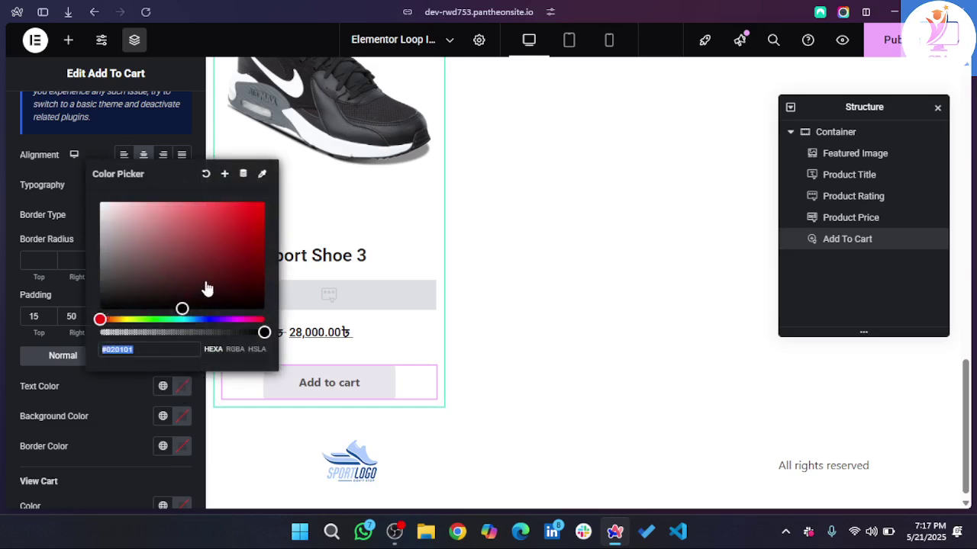
{"action": "type", "text": "#000000"}
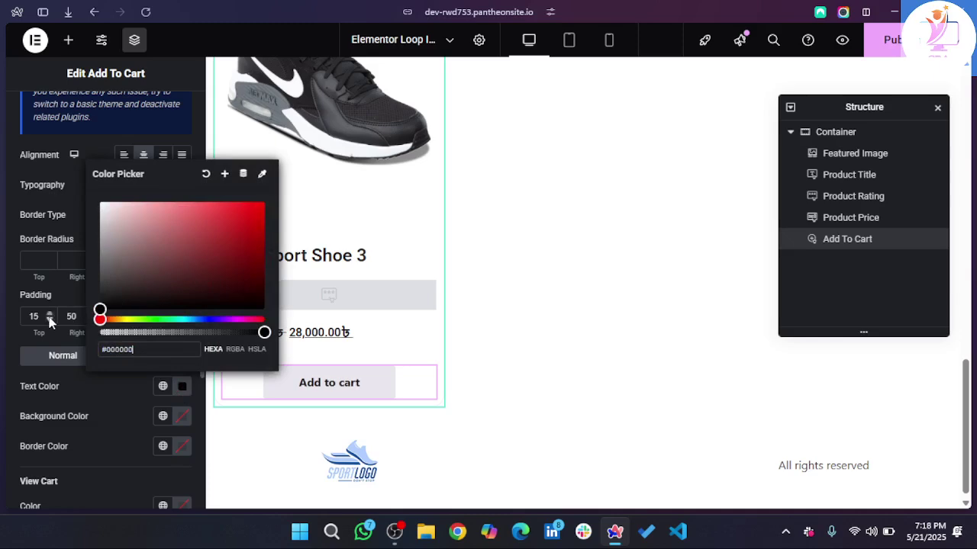
{"action": "left_click", "coordinate": [182, 426]}
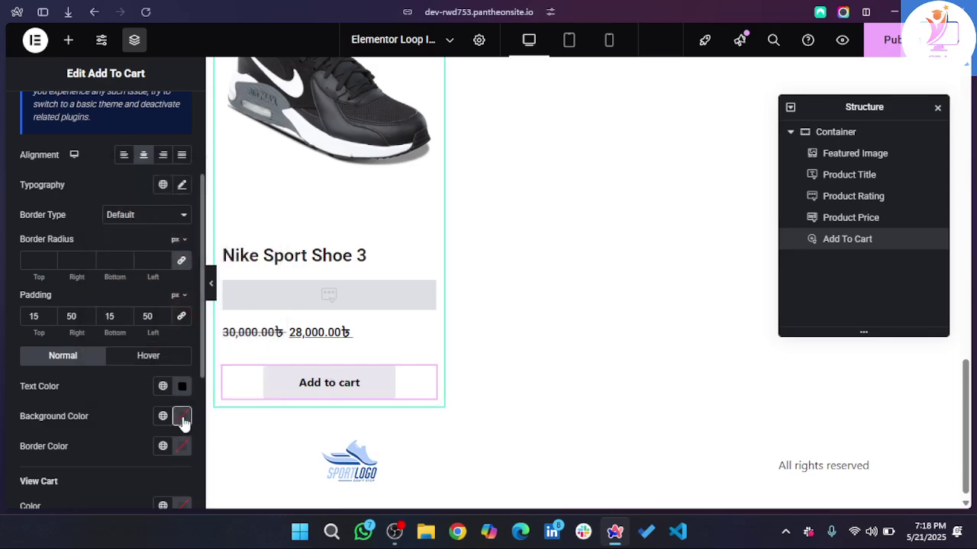
- Change the button background colour to strong blue #0076B6
{"action": "left_click", "coordinate": [183, 424]}
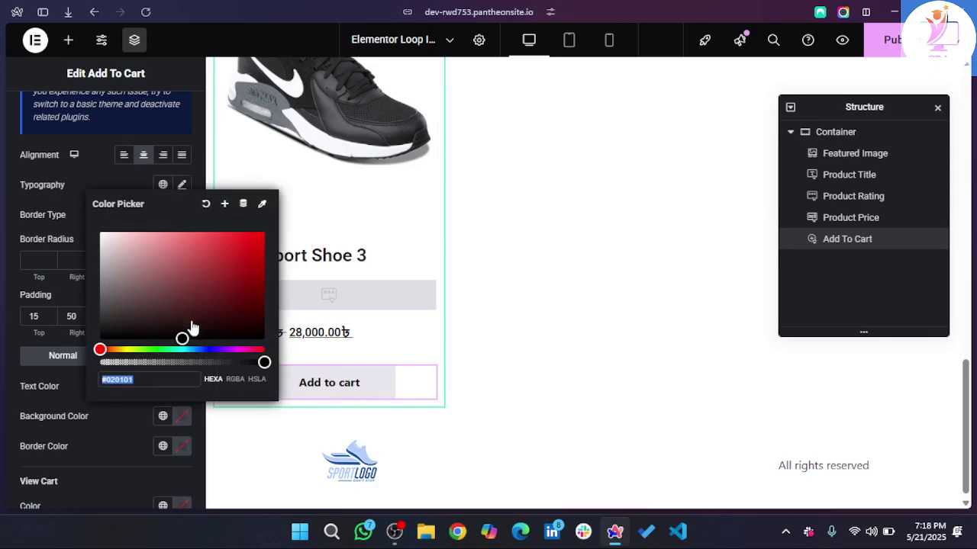
{"action": "left_click_drag", "start_coordinate": [105, 353], "coordinate": [190, 353]}
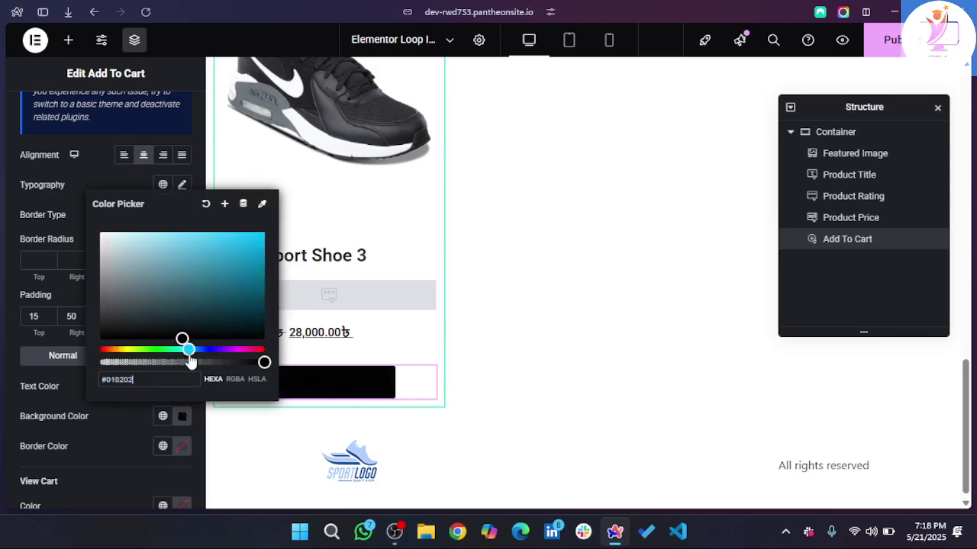
{"action": "left_click_drag", "start_coordinate": [244, 277], "coordinate": [298, 242]}
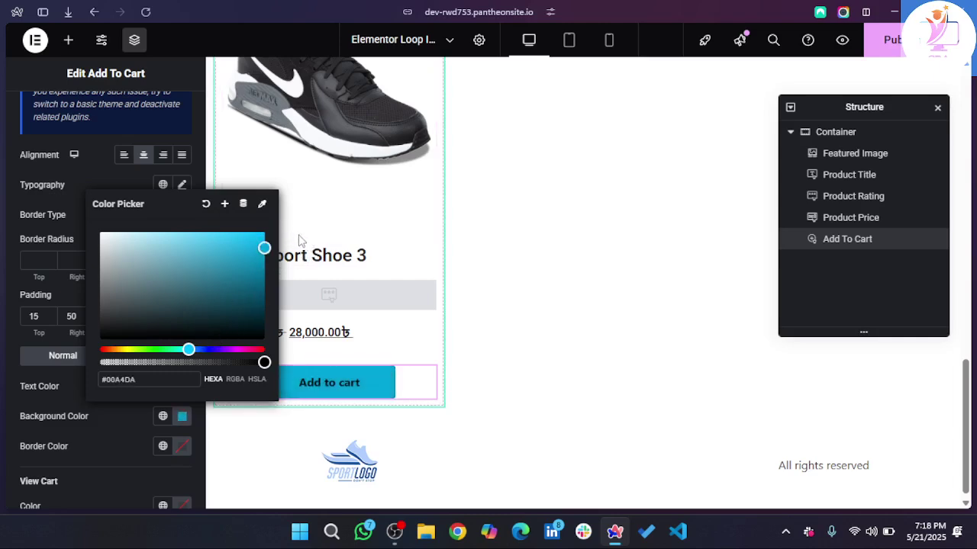
{"action": "left_click", "coordinate": [299, 242]}
{"action": "key", "text": "ctrl+z"}
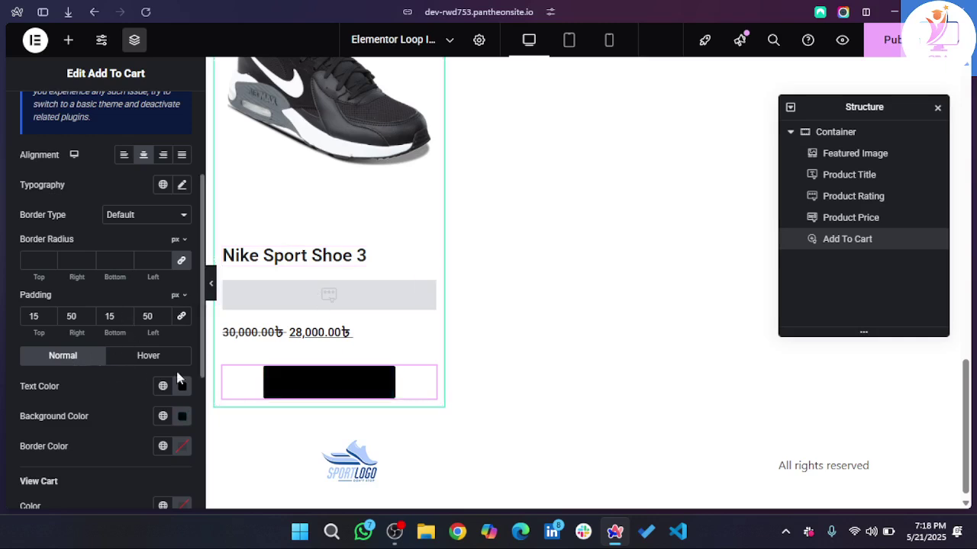
{"action": "left_click", "coordinate": [183, 417]}
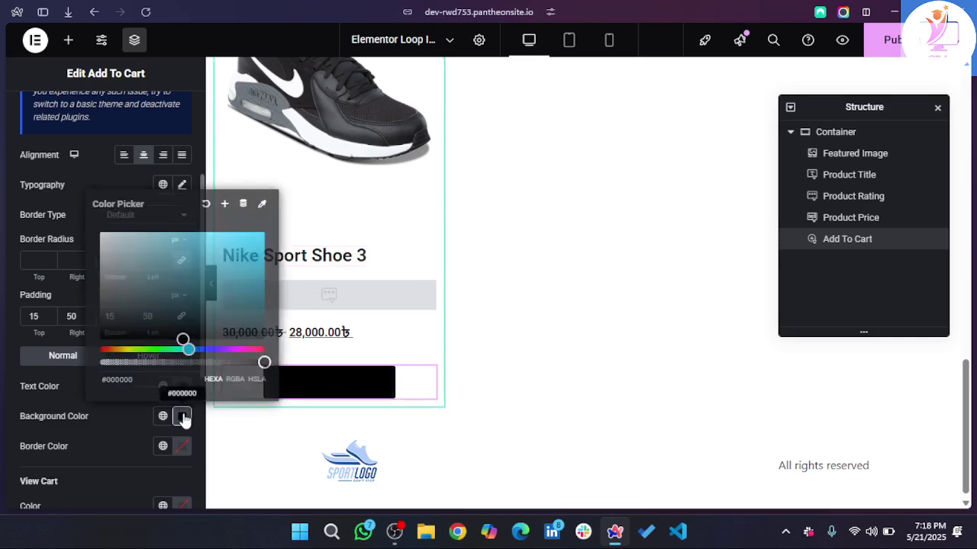
{"action": "mouse_move", "coordinate": [189, 352]}
{"action": "left_mouse_down"}
{"action": "mouse_move", "coordinate": [201, 350]}
{"action": "mouse_move", "coordinate": [191, 350]}
{"action": "left_mouse_up"}
{"action": "mouse_move", "coordinate": [262, 277]}
{"action": "left_mouse_down"}
{"action": "mouse_move", "coordinate": [263, 264]}
{"action": "mouse_move", "coordinate": [274, 264]}
{"action": "left_mouse_up"}
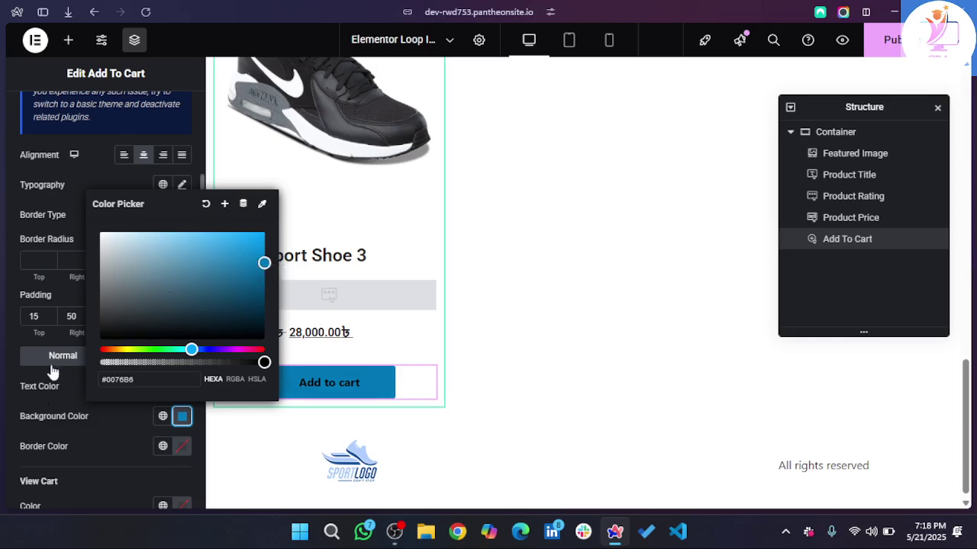
{"action": "left_click", "coordinate": [102, 434]}
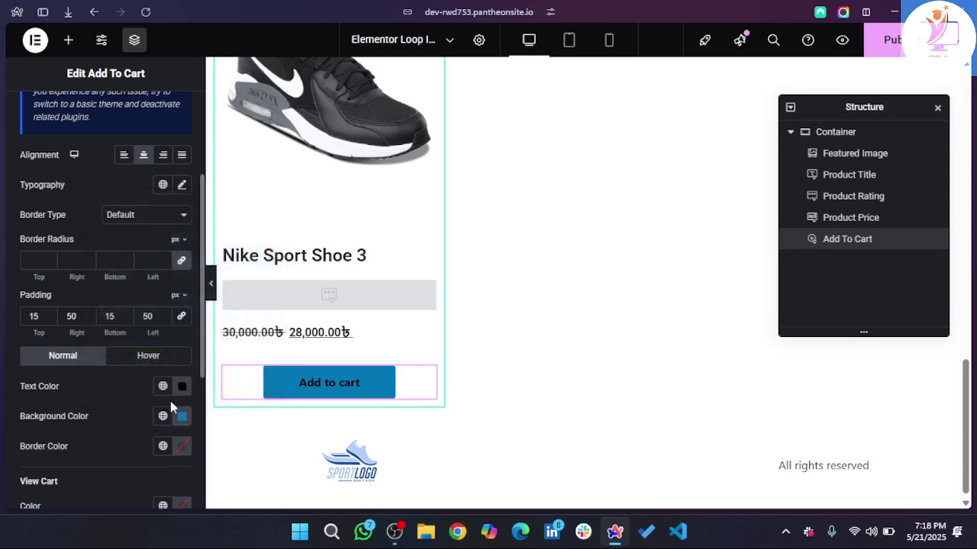
- Make the button text near-white #F3F3F3
{"action": "left_click", "coordinate": [189, 392]}
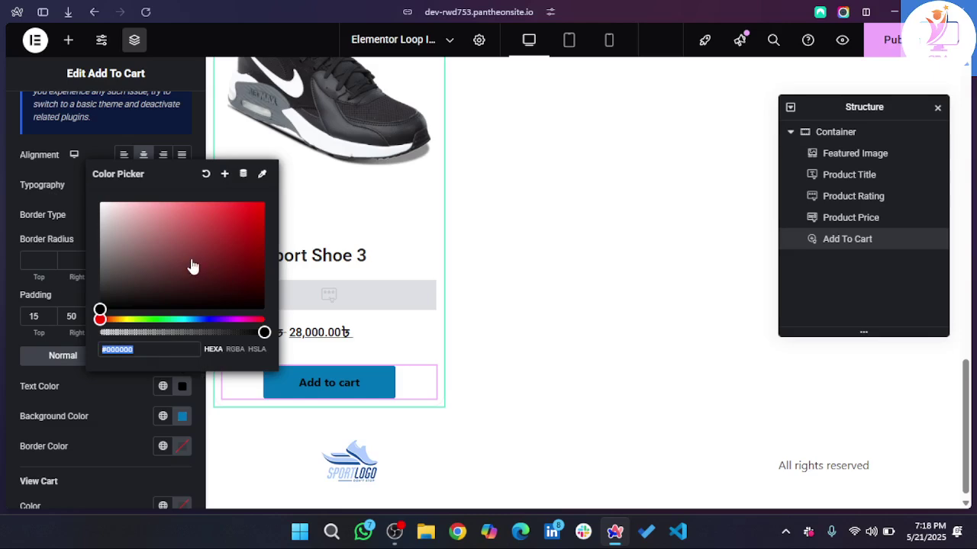
{"action": "left_click", "coordinate": [191, 261]}
{"action": "left_click_drag", "start_coordinate": [191, 261], "coordinate": [100, 209]}
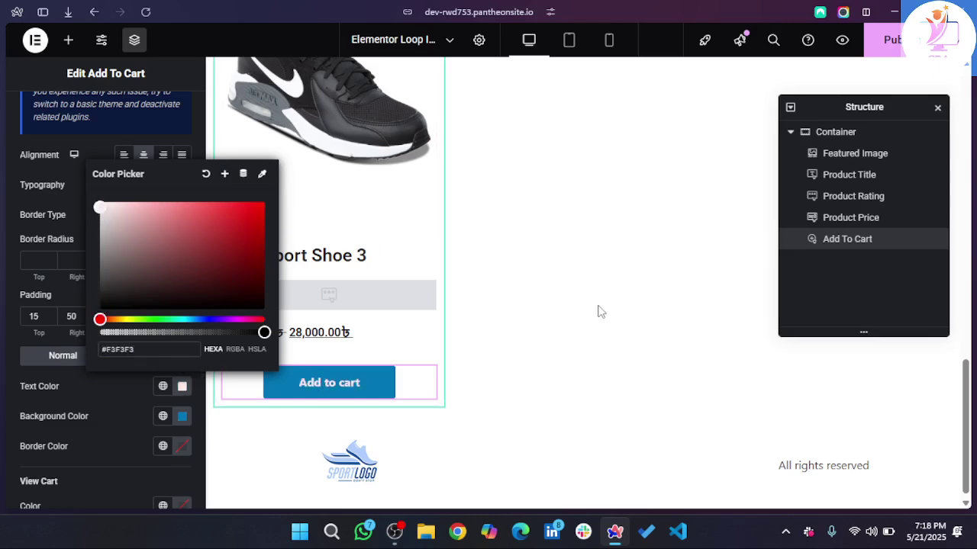
{"action": "left_click", "coordinate": [582, 350]}
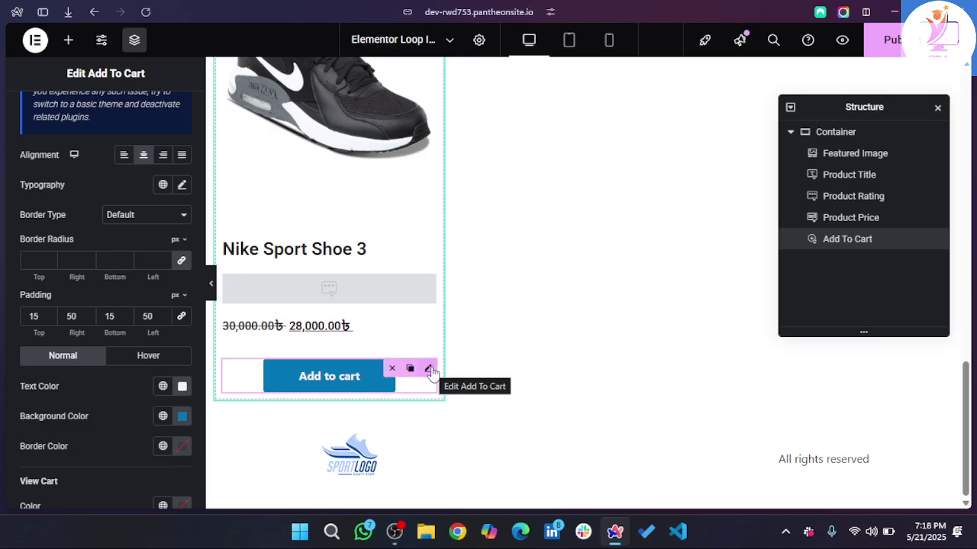
{"action": "scroll", "coordinate": [432, 371], "scroll_direction": "up", "scroll_amount": 15}
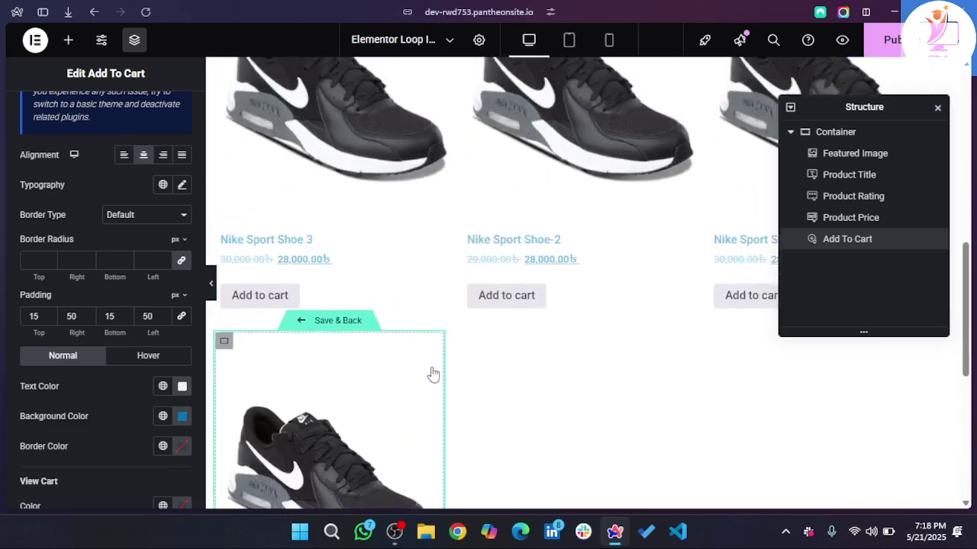
{"action": "scroll", "coordinate": [431, 372], "scroll_direction": "down", "scroll_amount": 15}
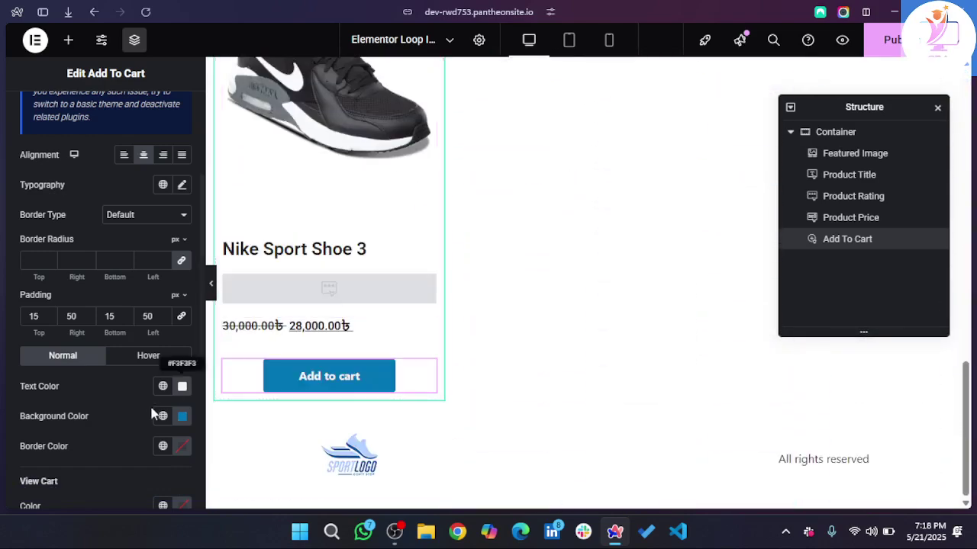
- Give the Add to cart button a linked 30 px border radius for a pill shape
{"action": "double_click", "coordinate": [165, 258]}
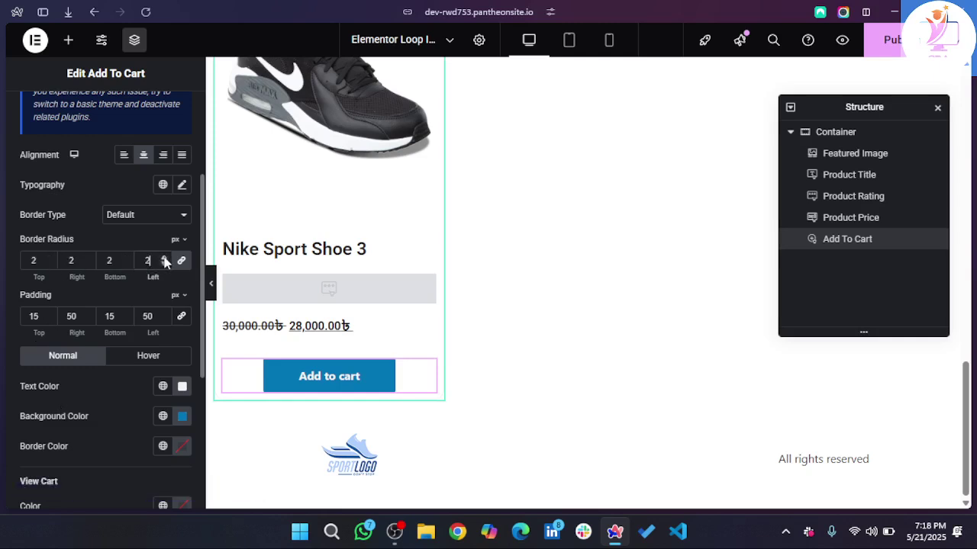
{"action": "left_click", "coordinate": [165, 258]}
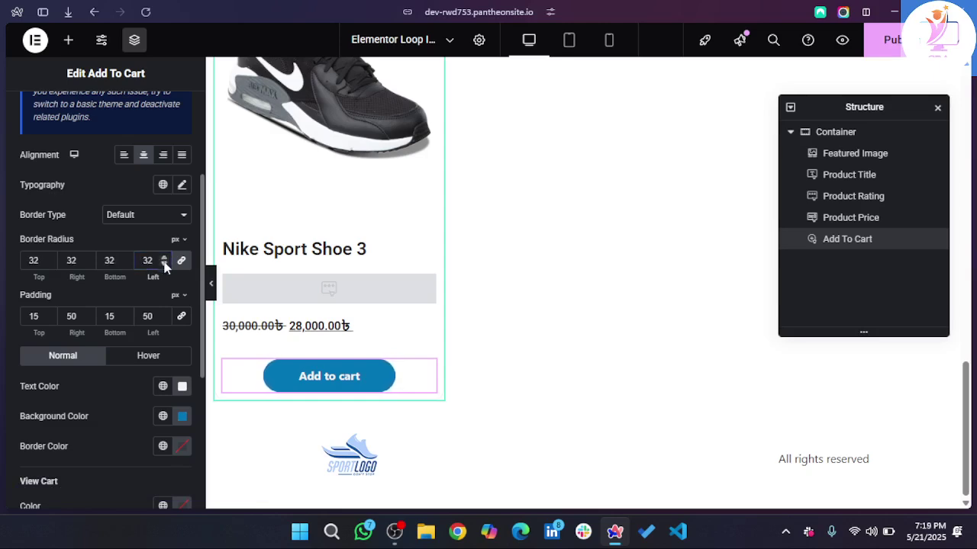
{"action": "type", "text": "30"}
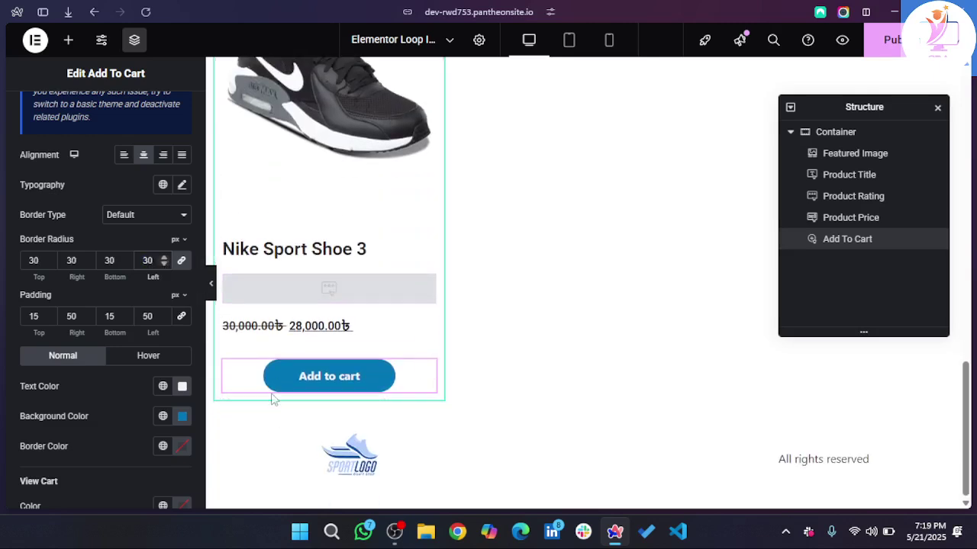
{"action": "scroll", "coordinate": [511, 295], "scroll_direction": "up", "scroll_amount": 2}
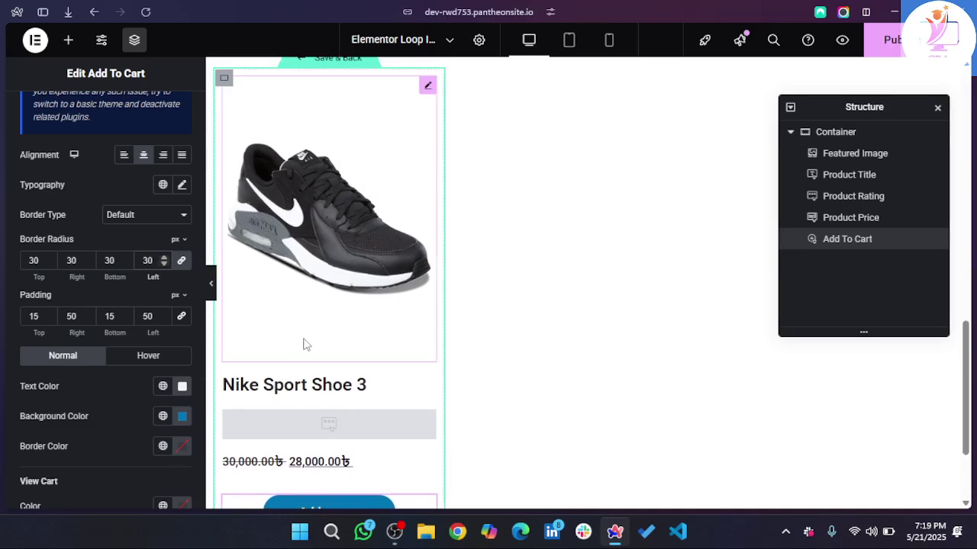
{"action": "scroll", "coordinate": [309, 348], "scroll_direction": "up", "scroll_amount": 1}
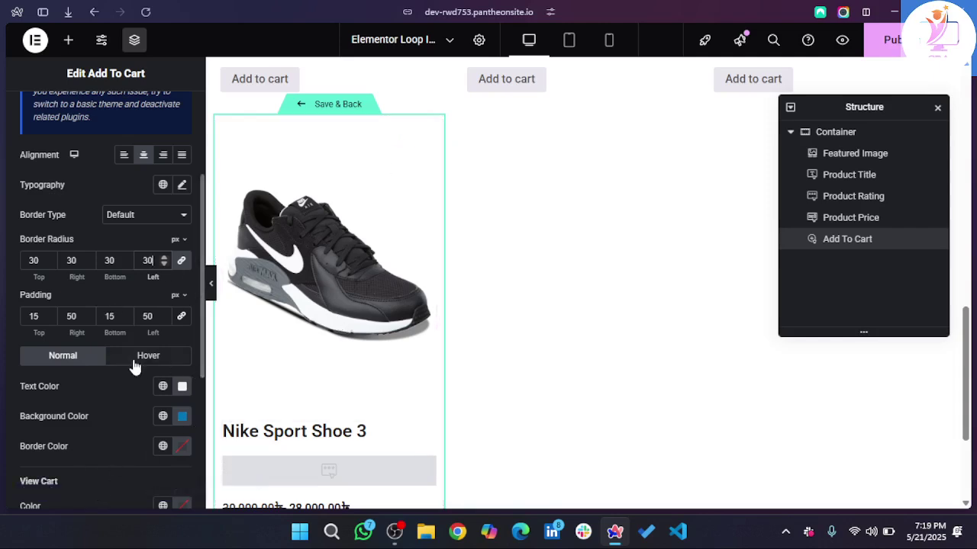
{"action": "scroll", "coordinate": [416, 258], "scroll_direction": "down", "scroll_amount": 2}
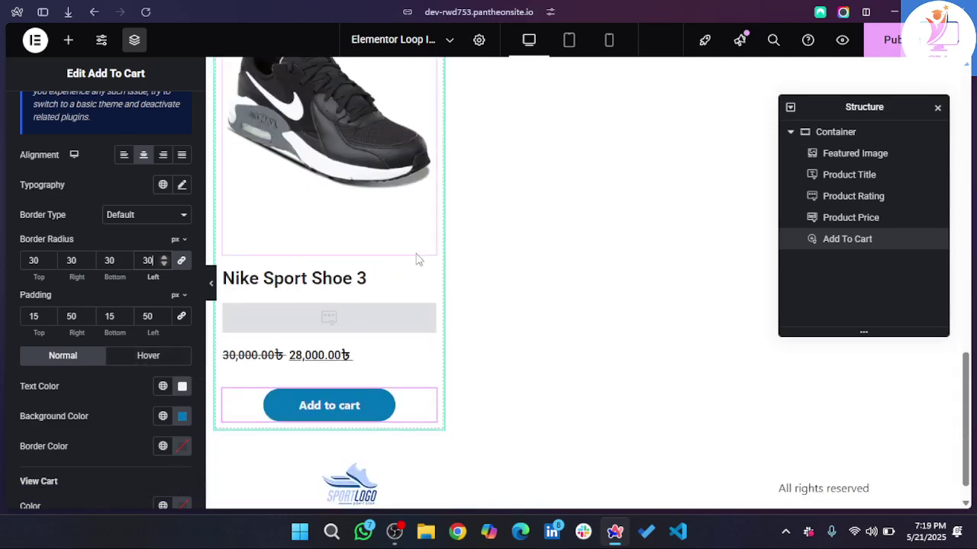
{"action": "left_click", "coordinate": [875, 38]}
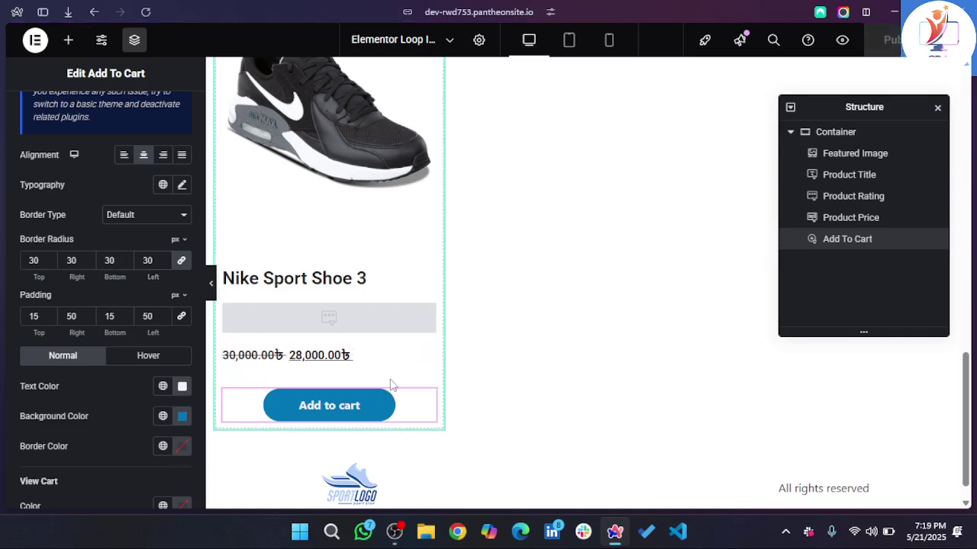
{"action": "scroll", "coordinate": [376, 263], "scroll_direction": "up", "scroll_amount": 2}
- Set the card container's column and row gaps to 0
{"action": "mouse_move", "coordinate": [222, 79]}
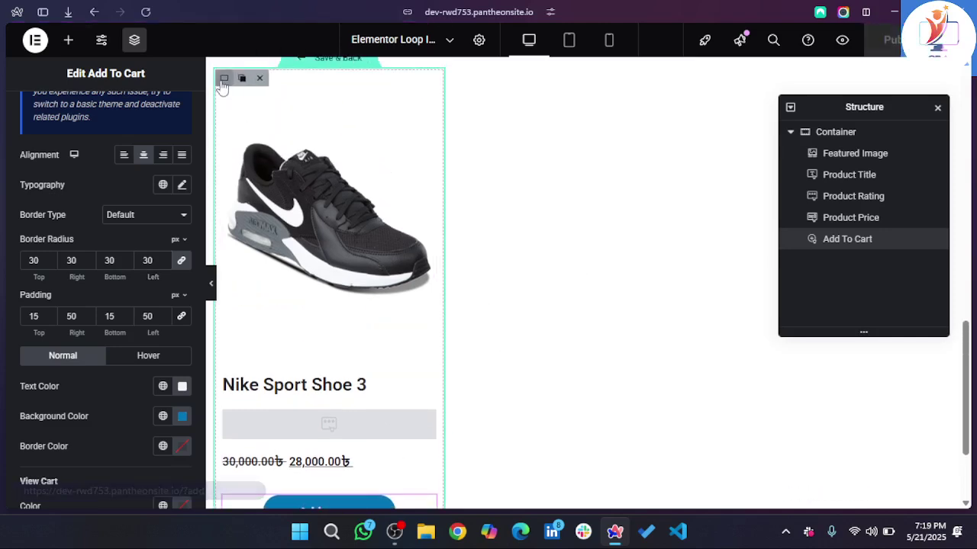
{"action": "left_click", "coordinate": [223, 78]}
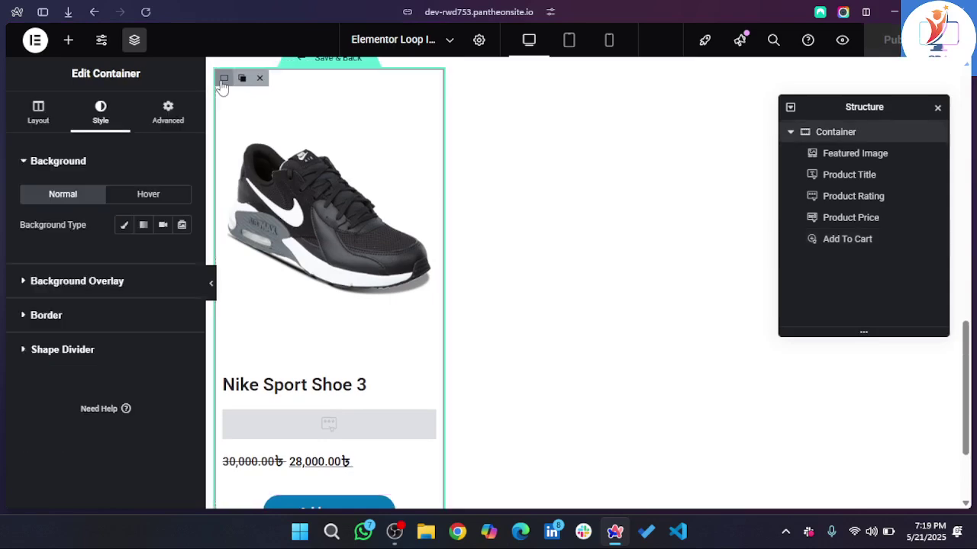
{"action": "left_click", "coordinate": [34, 121]}
{"action": "scroll", "coordinate": [99, 388], "scroll_direction": "down", "scroll_amount": 3}
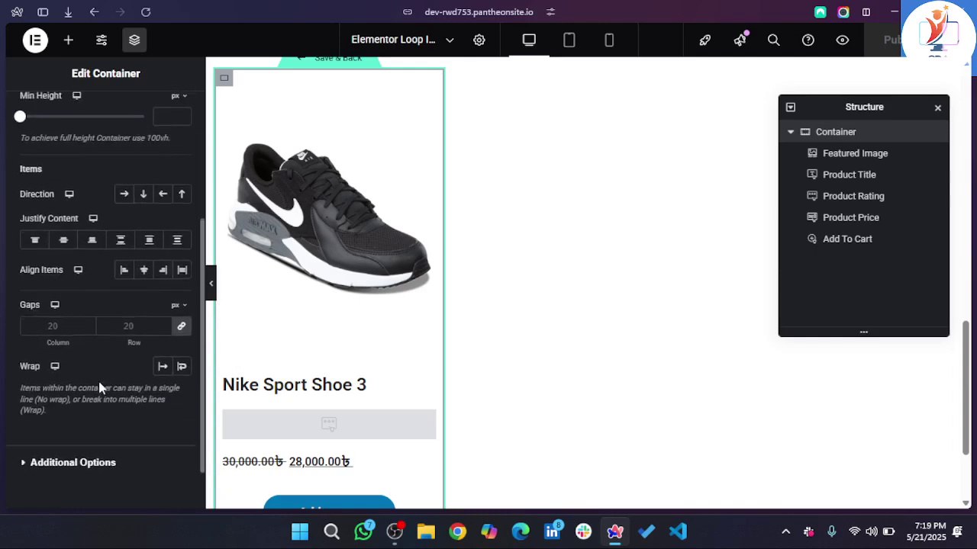
{"action": "left_click", "coordinate": [56, 322]}
{"action": "type", "text": "0"}
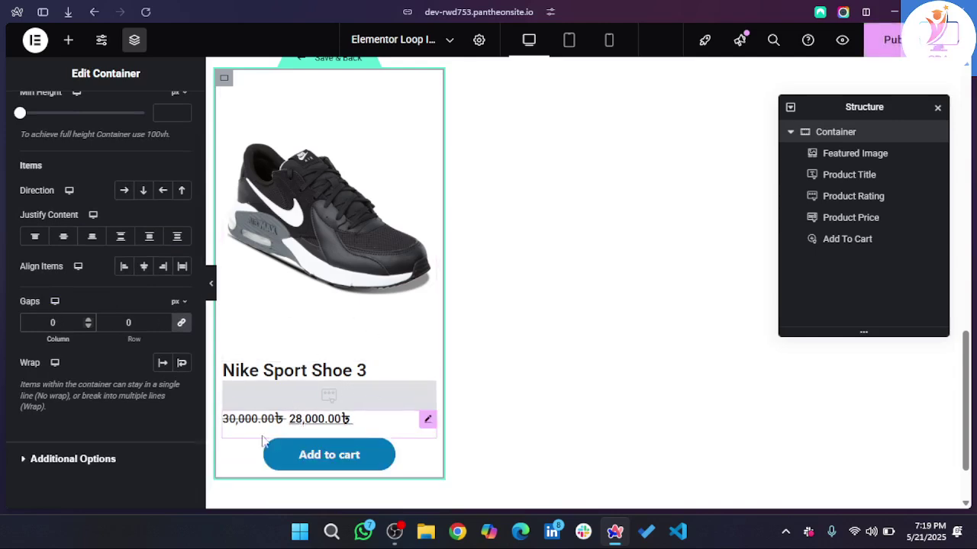
{"action": "left_click", "coordinate": [359, 417]}
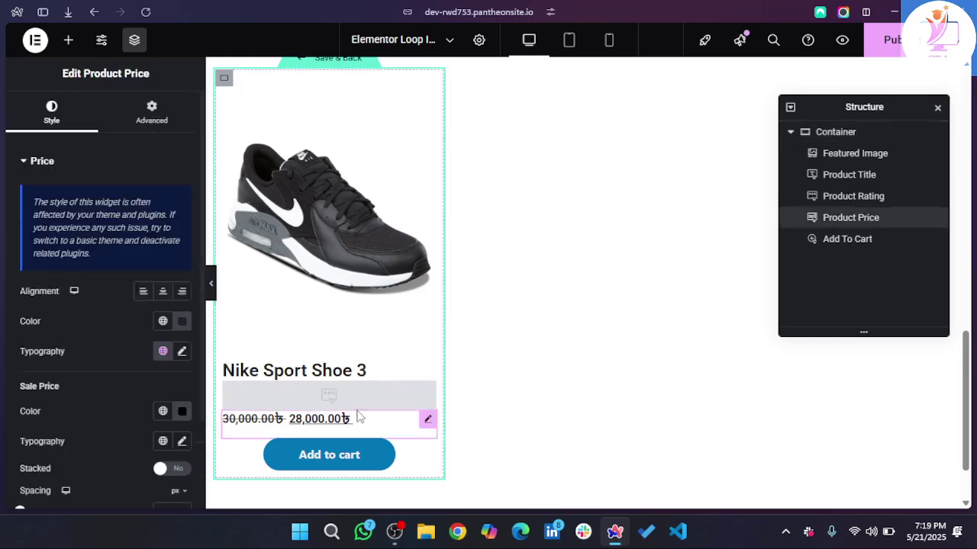
- Unlink the Product Rating margin and set top and bottom to 10 px
{"action": "left_click", "coordinate": [356, 395]}
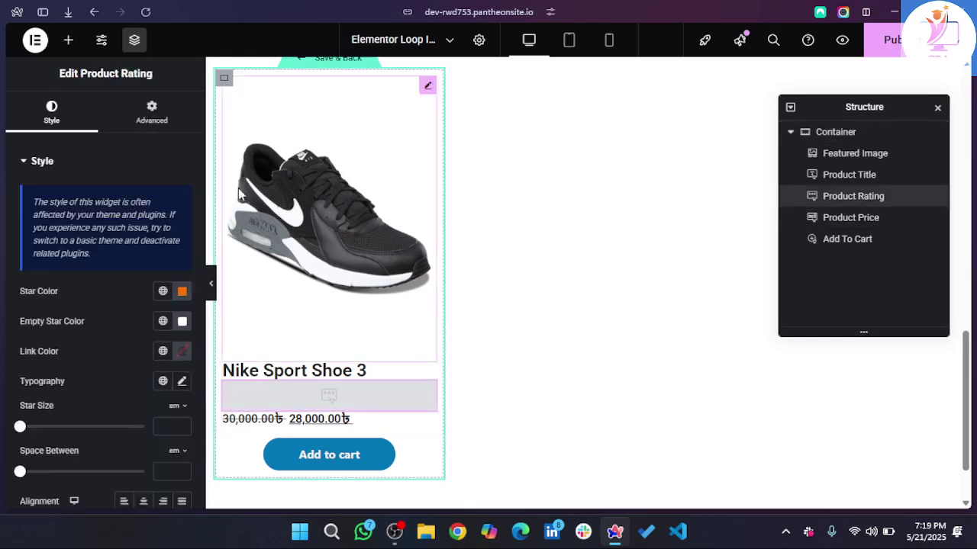
{"action": "left_click", "coordinate": [151, 122]}
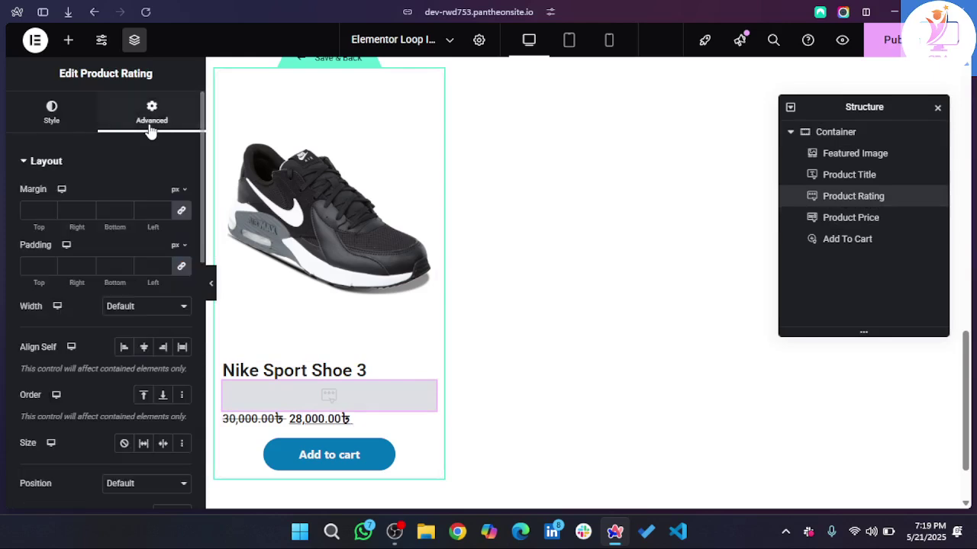
{"action": "left_click", "coordinate": [181, 211]}
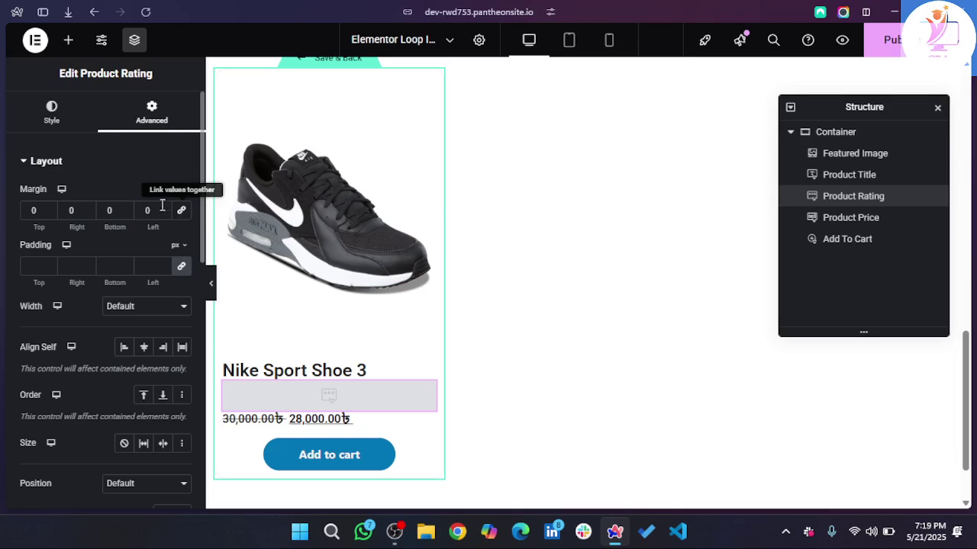
{"action": "left_click", "coordinate": [36, 212]}
{"action": "type", "text": "10"}
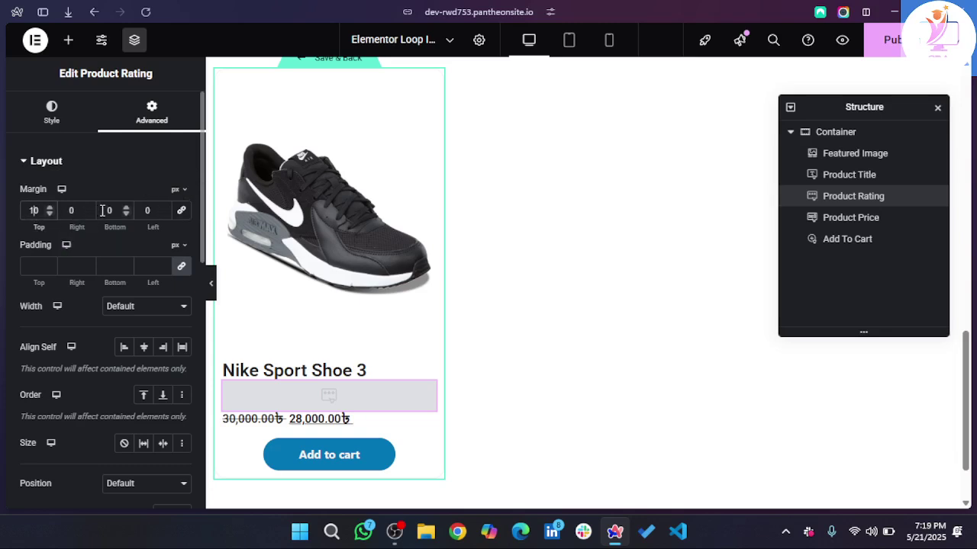
{"action": "left_click", "coordinate": [105, 211]}
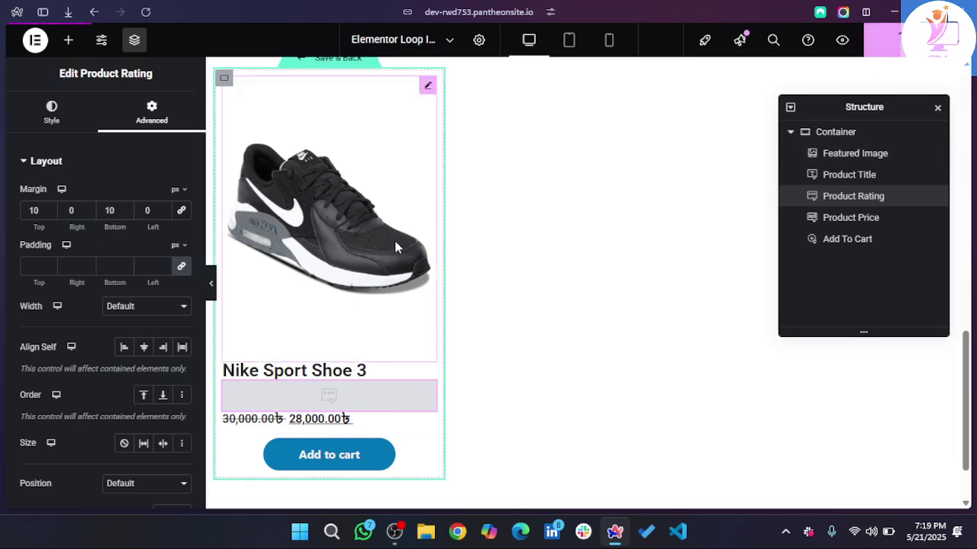
{"action": "scroll", "coordinate": [395, 241], "scroll_direction": "up", "scroll_amount": 2}
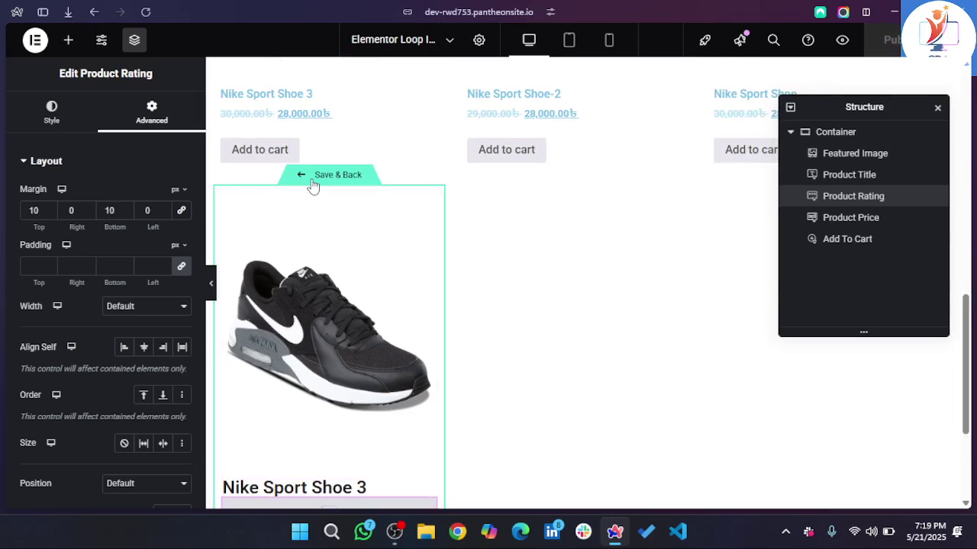
{"action": "left_click", "coordinate": [313, 186]}
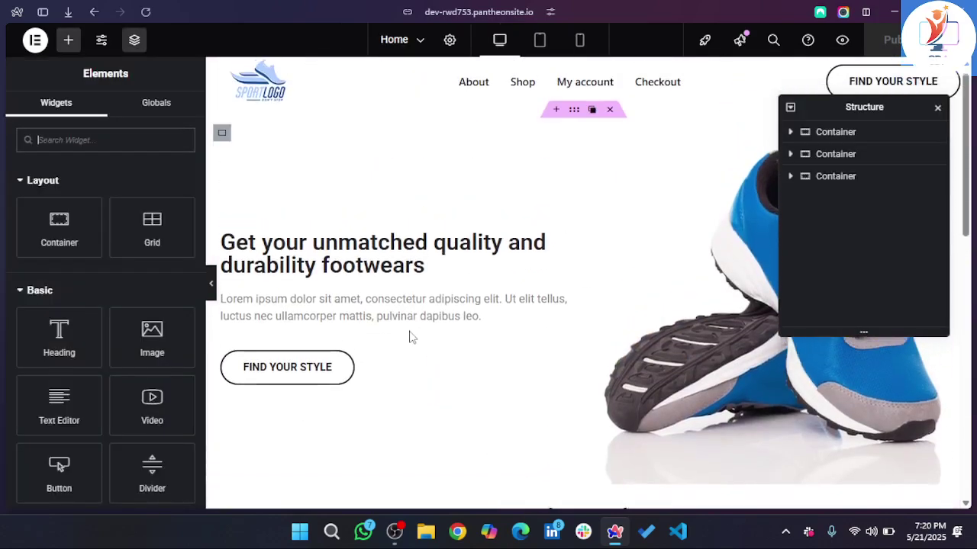
{"action": "scroll", "coordinate": [409, 337], "scroll_direction": "down", "scroll_amount": 7}
{"action": "scroll", "coordinate": [409, 338], "scroll_direction": "down", "scroll_amount": 5}
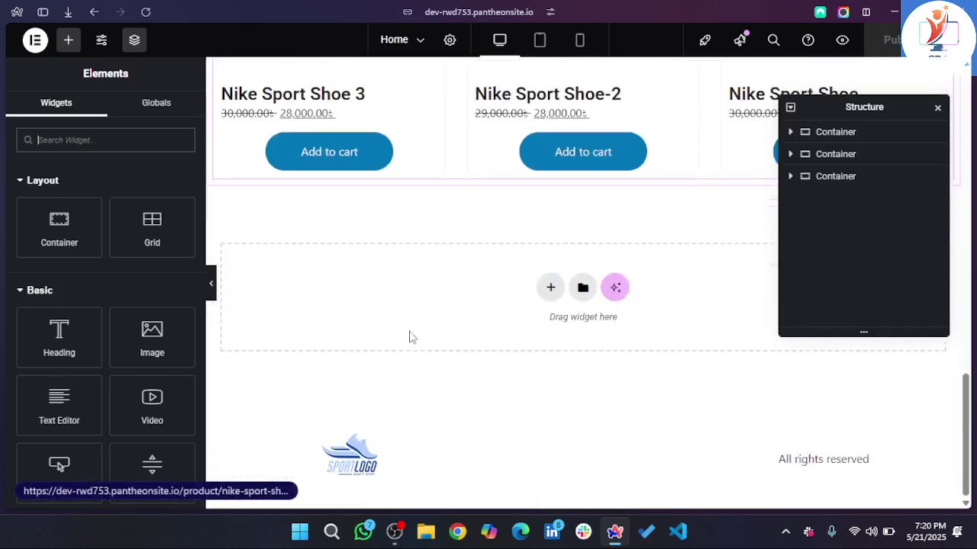
{"action": "scroll", "coordinate": [409, 337], "scroll_direction": "up", "scroll_amount": 4}
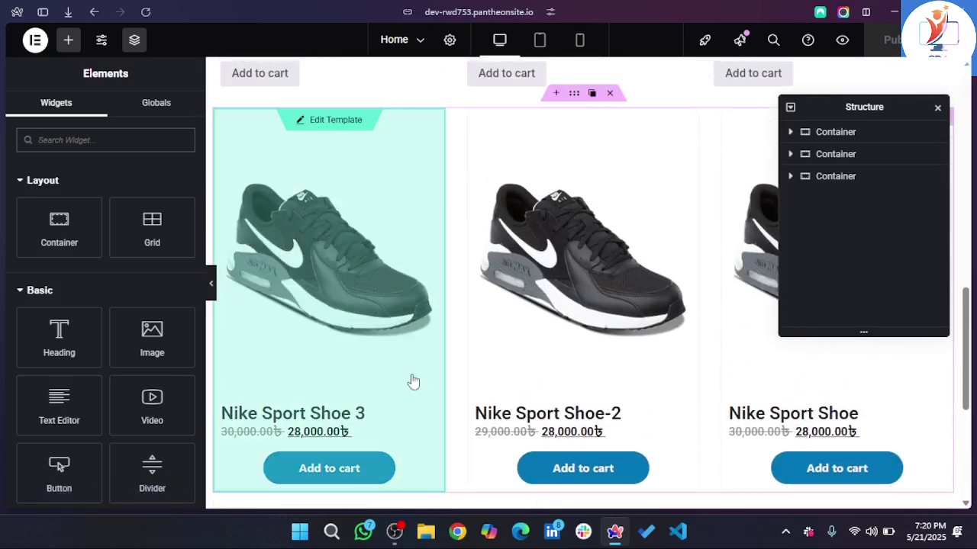
{"action": "scroll", "coordinate": [639, 336], "scroll_direction": "down", "scroll_amount": 2}
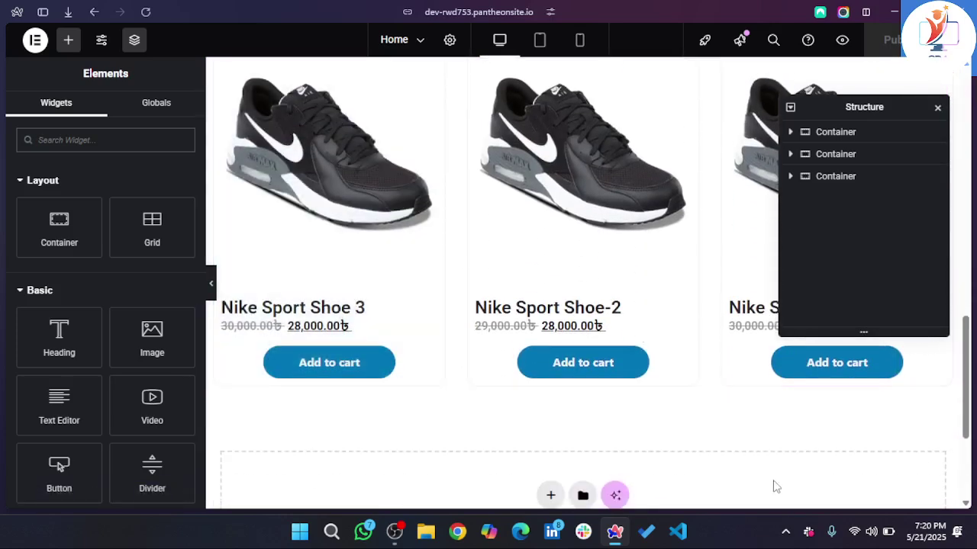
{"action": "scroll", "coordinate": [697, 430], "scroll_direction": "up", "scroll_amount": 2}
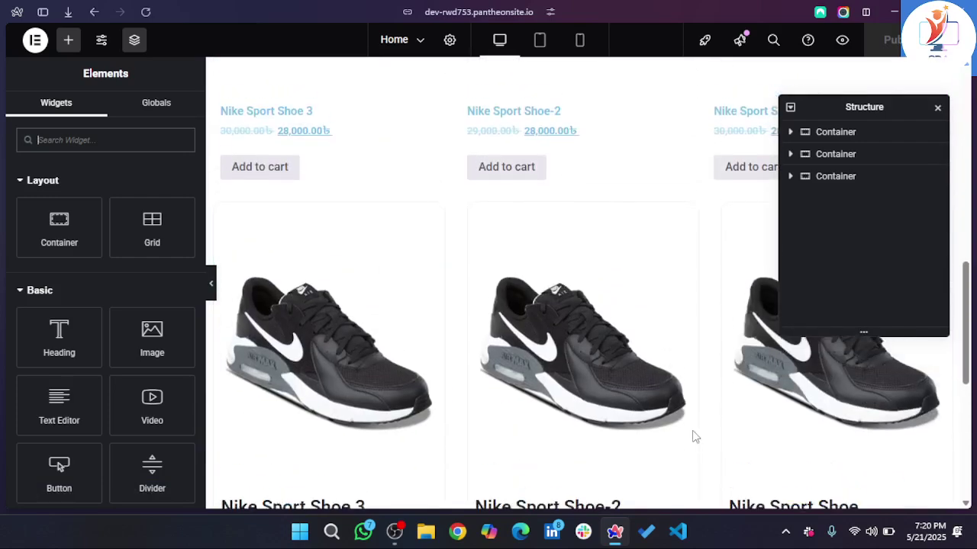
{"action": "scroll", "coordinate": [695, 437], "scroll_direction": "down", "scroll_amount": 1}
{"action": "scroll", "coordinate": [694, 437], "scroll_direction": "up", "scroll_amount": 5}
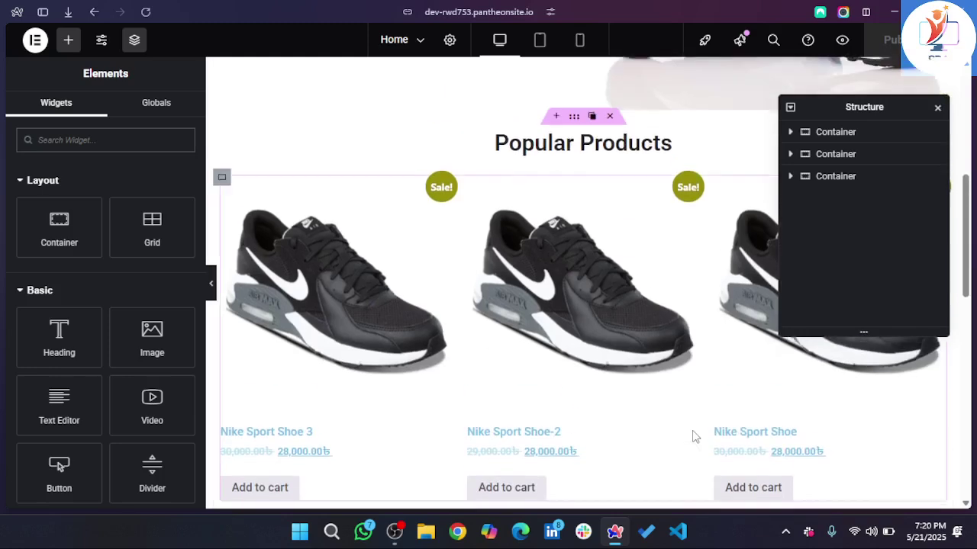
{"action": "scroll", "coordinate": [695, 438], "scroll_direction": "down", "scroll_amount": 5}
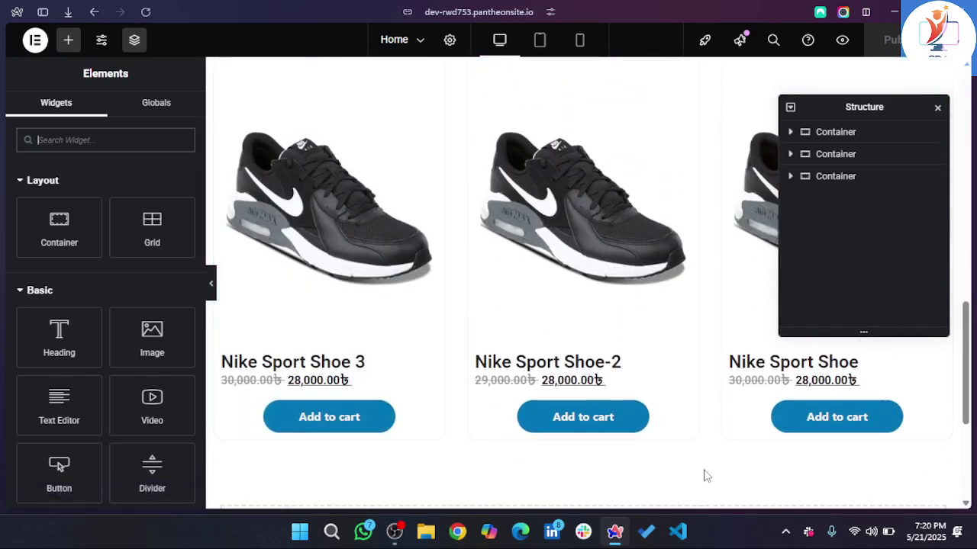
{"action": "scroll", "coordinate": [703, 474], "scroll_direction": "up", "scroll_amount": 1}
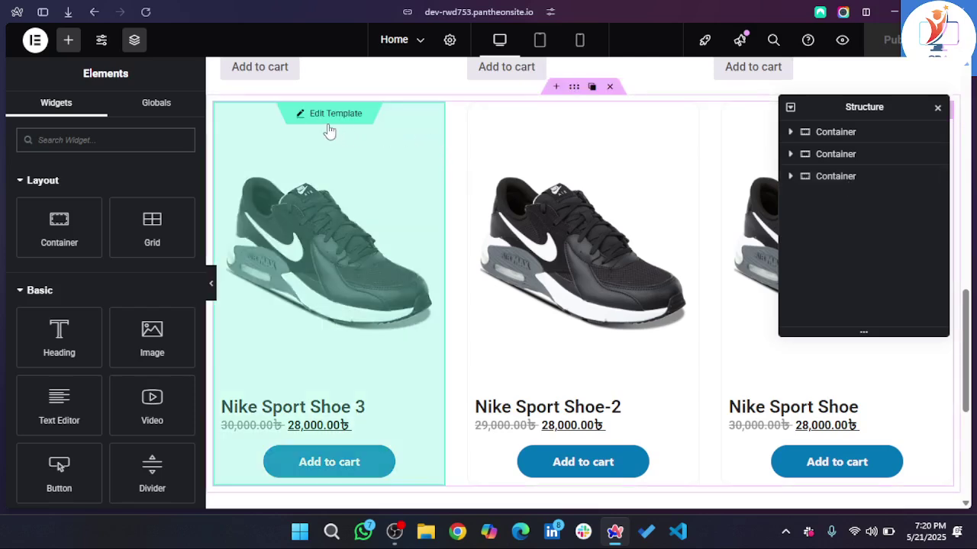
- Reopen the card template and set the featured image resolution to Medium Large - 768 x 0
{"action": "left_click", "coordinate": [328, 123]}
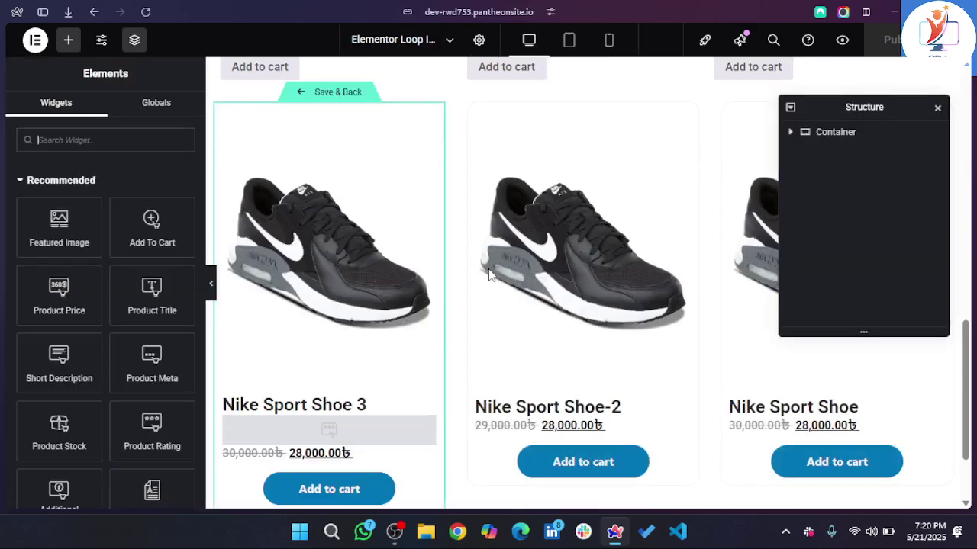
{"action": "left_click", "coordinate": [304, 235]}
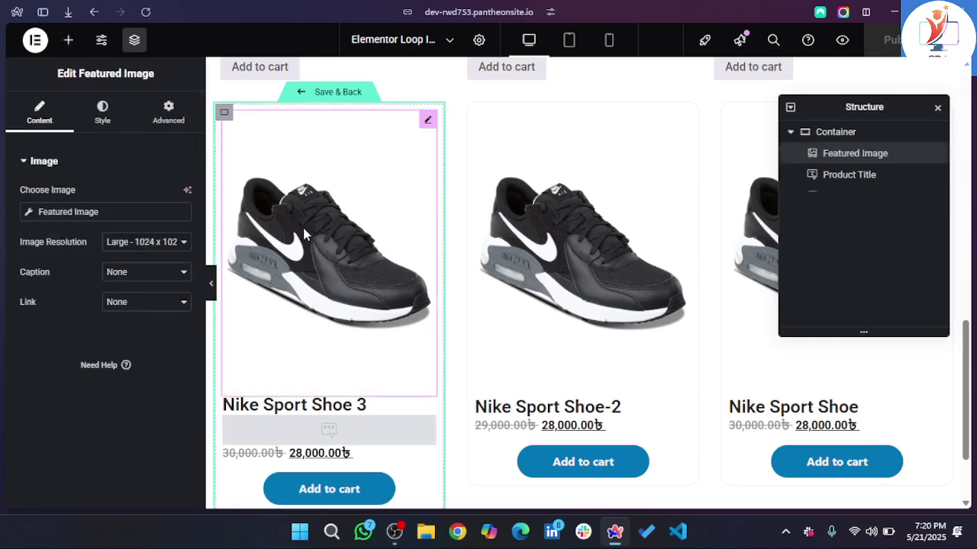
{"action": "mouse_move", "coordinate": [1, 277]}
{"action": "left_click", "coordinate": [182, 242]}
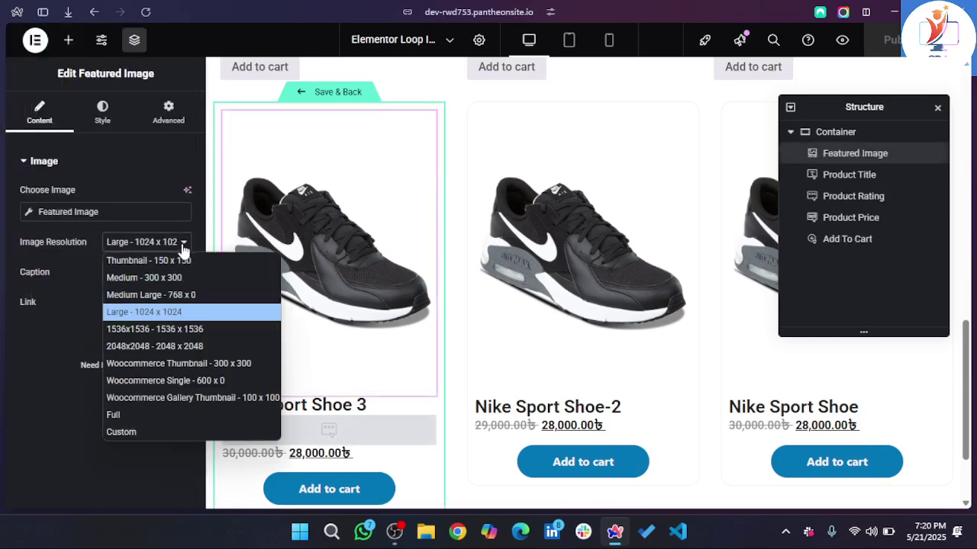
{"action": "left_click", "coordinate": [161, 292]}
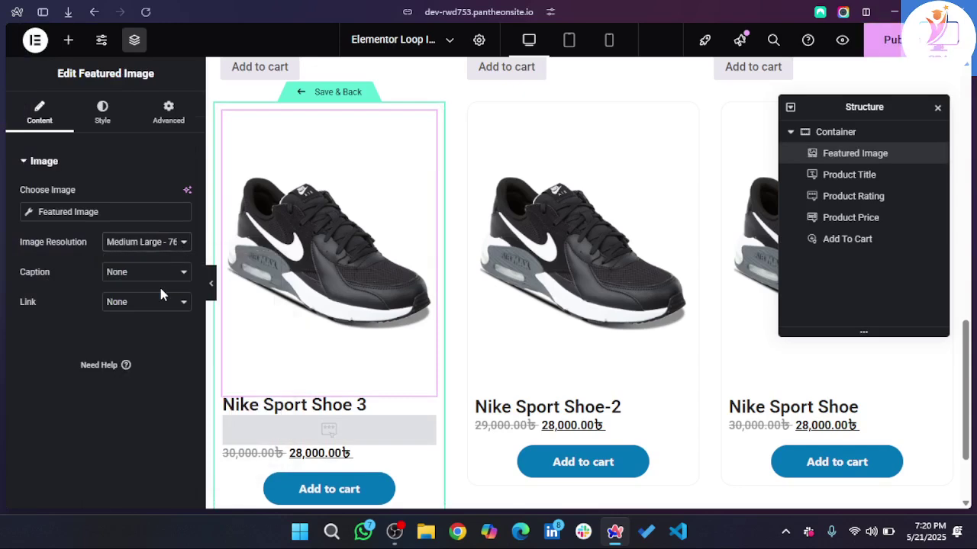
{"action": "left_click", "coordinate": [172, 243]}
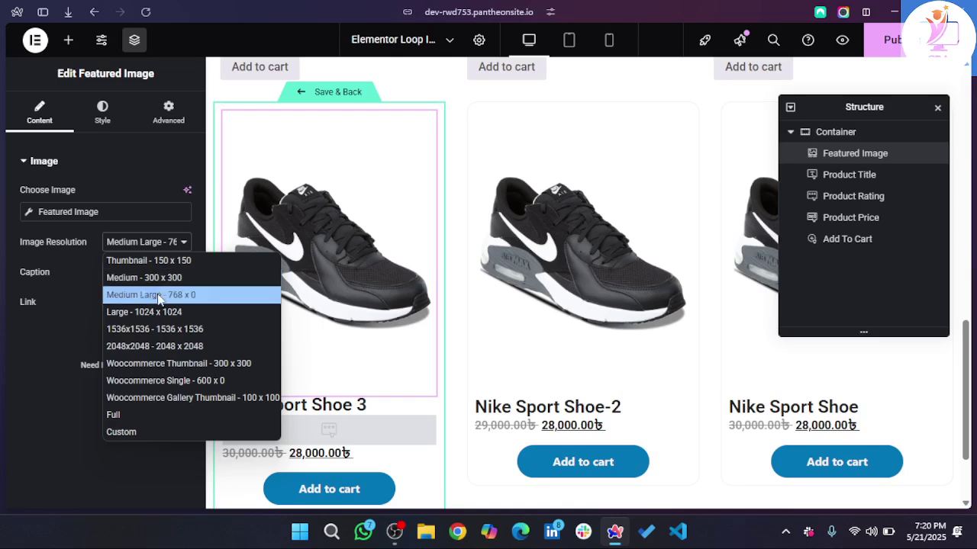
{"action": "left_click", "coordinate": [158, 296]}
{"action": "left_click", "coordinate": [107, 113]}
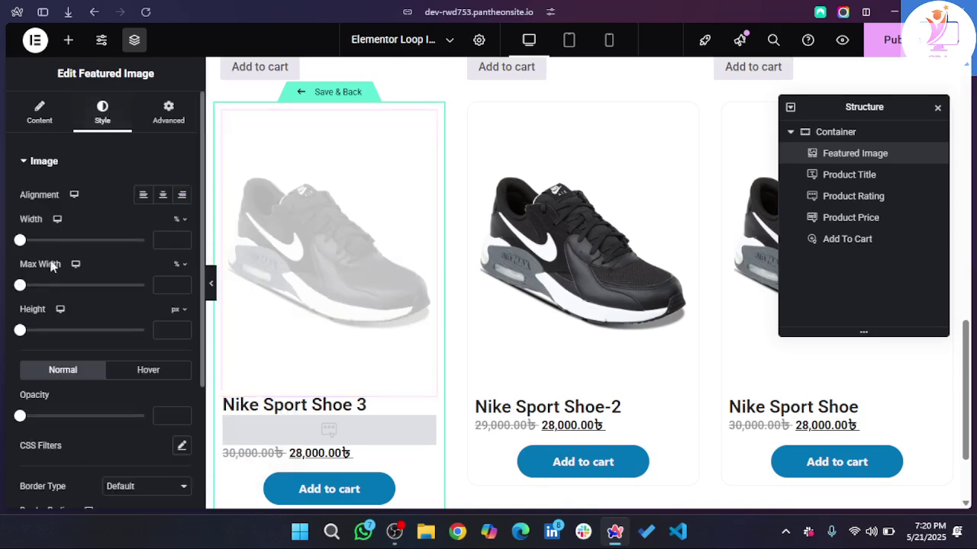
- Switch the featured image width unit to px and set it to 250
{"action": "left_click_drag", "start_coordinate": [20, 242], "coordinate": [34, 243]}
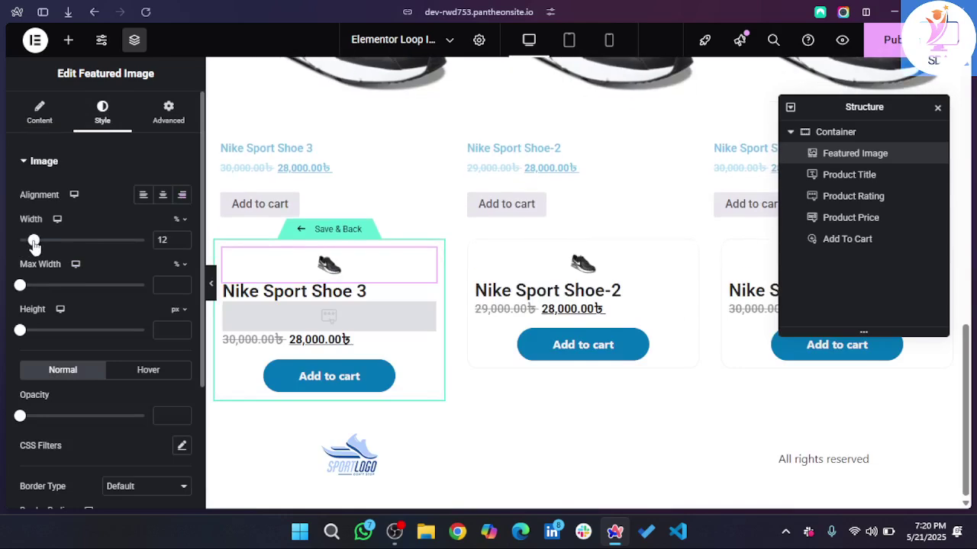
{"action": "left_click", "coordinate": [181, 229]}
{"action": "left_click", "coordinate": [178, 222]}
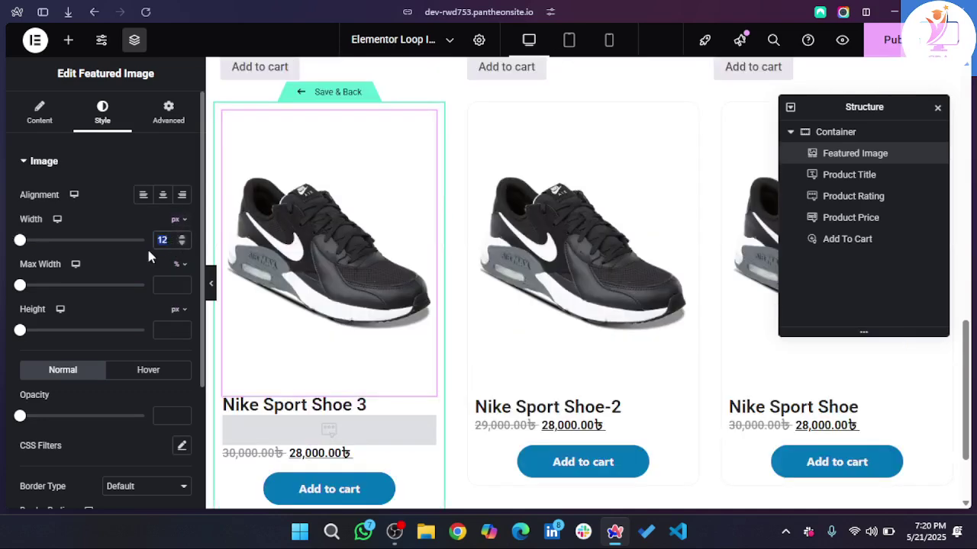
{"action": "type", "text": "200"}
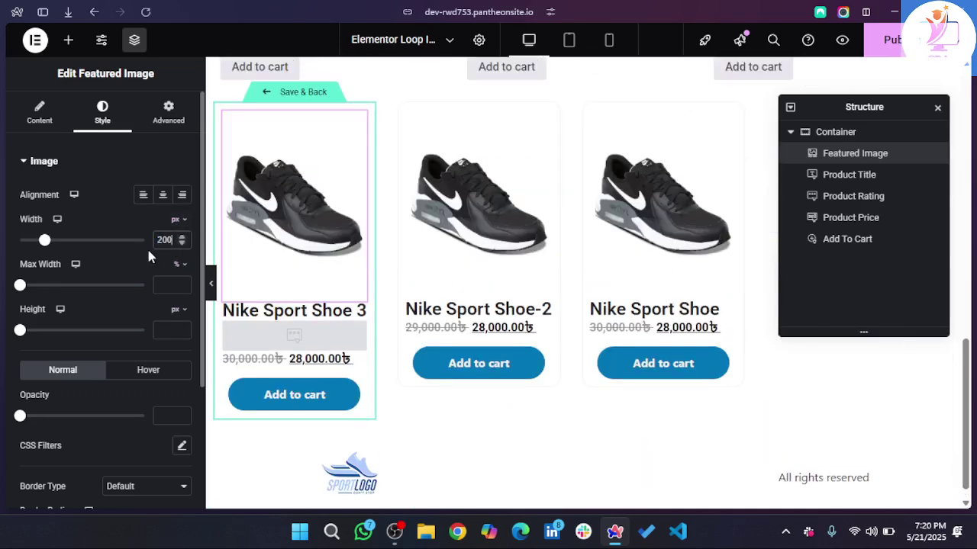
{"action": "key", "text": "BackSpace"}
{"action": "key", "text": "BackSpace"}
{"action": "type", "text": "30"}
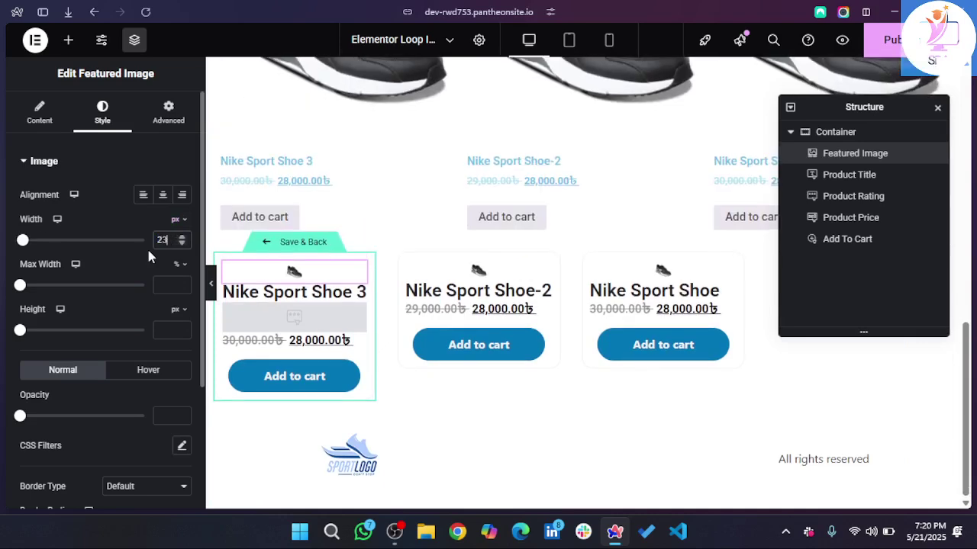
{"action": "key", "text": "BackSpace"}
{"action": "key", "text": "BackSpace"}
{"action": "key", "text": "BackSpace"}
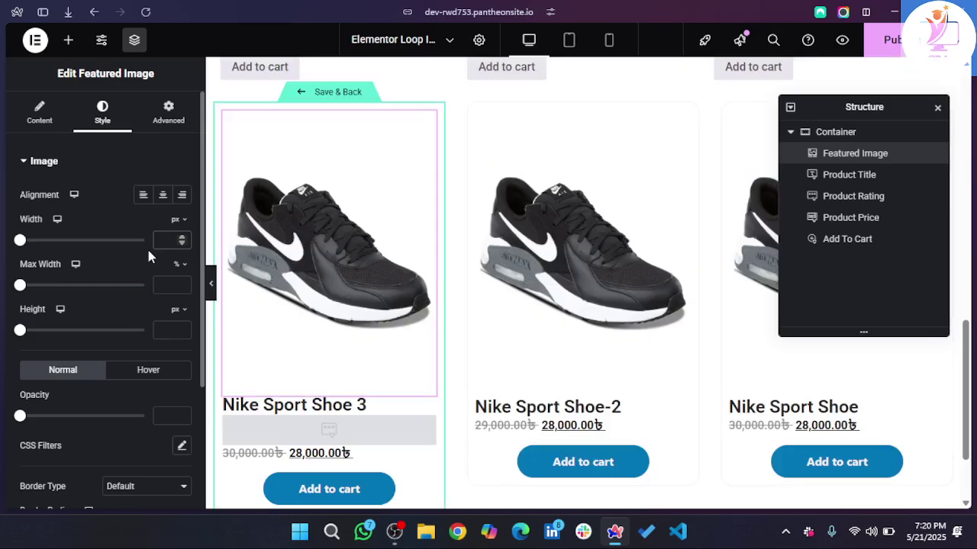
{"action": "type", "text": "300"}
{"action": "scroll", "coordinate": [467, 217], "scroll_direction": "down", "scroll_amount": 2}
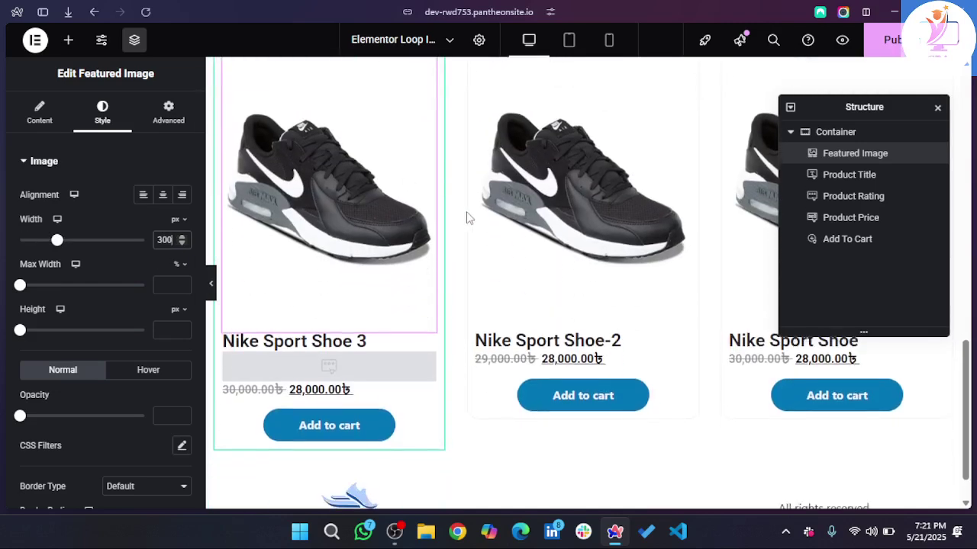
{"action": "scroll", "coordinate": [467, 217], "scroll_direction": "up", "scroll_amount": 3}
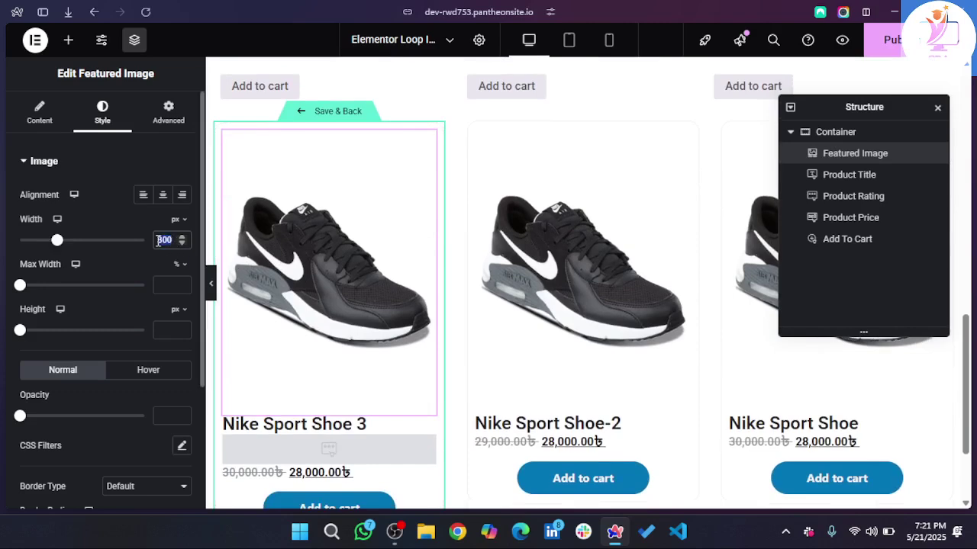
{"action": "type", "text": "250"}
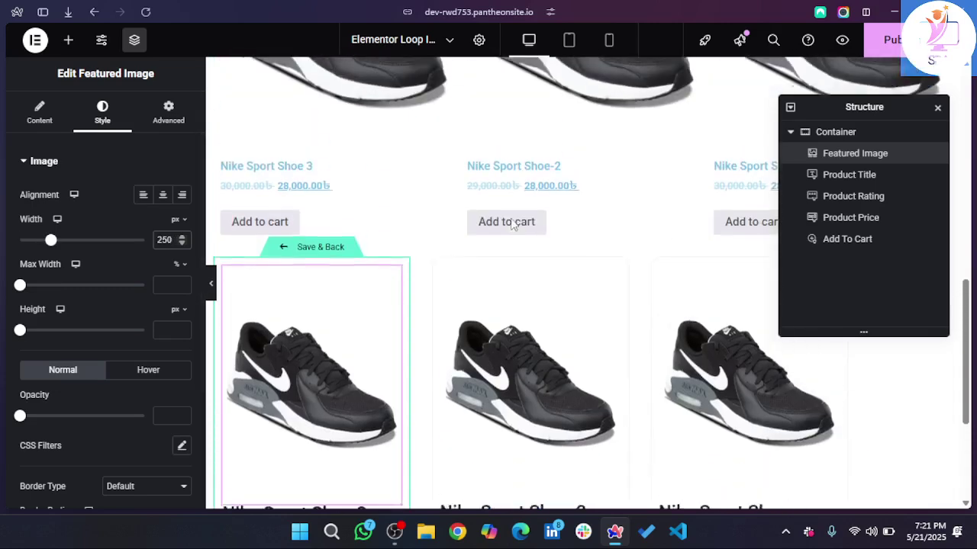
- Select the Product Title widget and open its Advanced layout settings
{"action": "scroll", "coordinate": [511, 224], "scroll_direction": "down", "scroll_amount": 1}
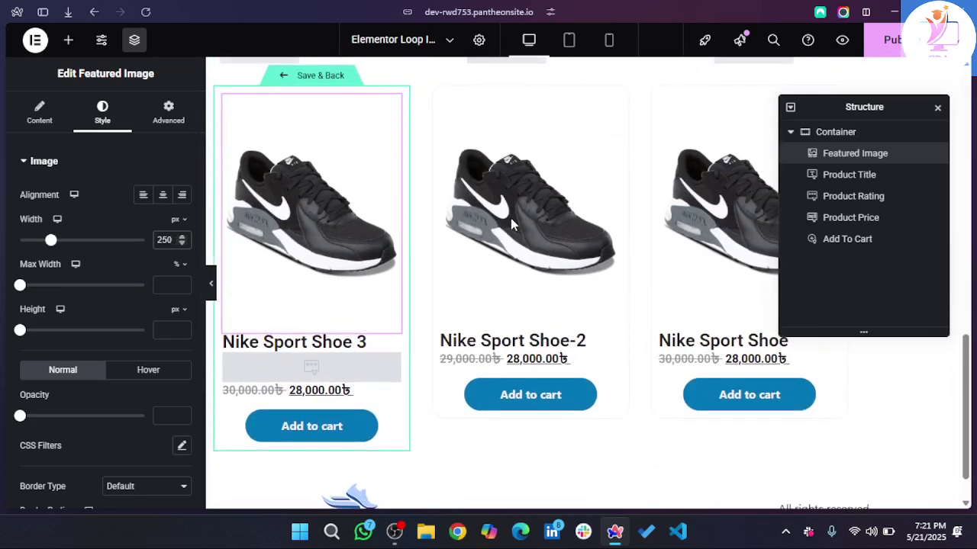
{"action": "scroll", "coordinate": [511, 223], "scroll_direction": "up", "scroll_amount": 3}
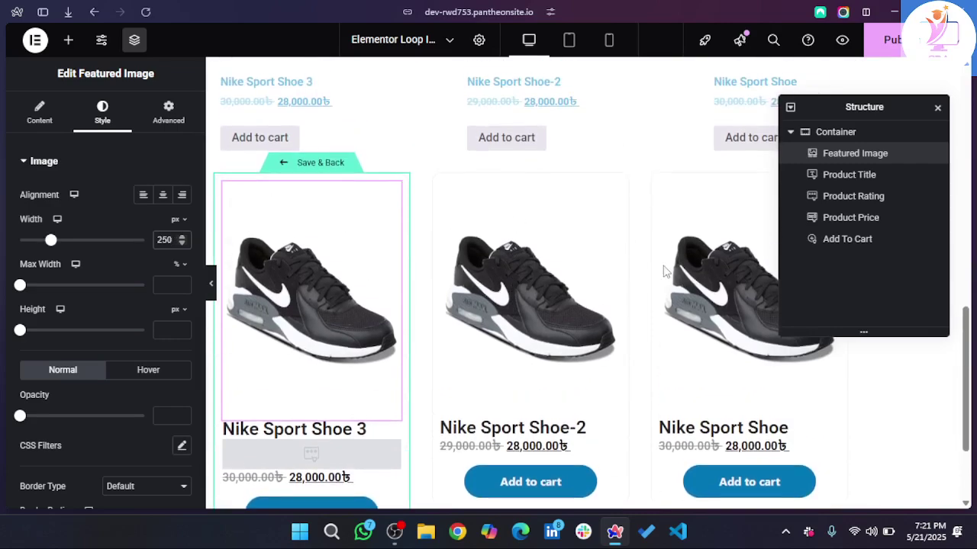
{"action": "scroll", "coordinate": [710, 321], "scroll_direction": "down", "scroll_amount": 2}
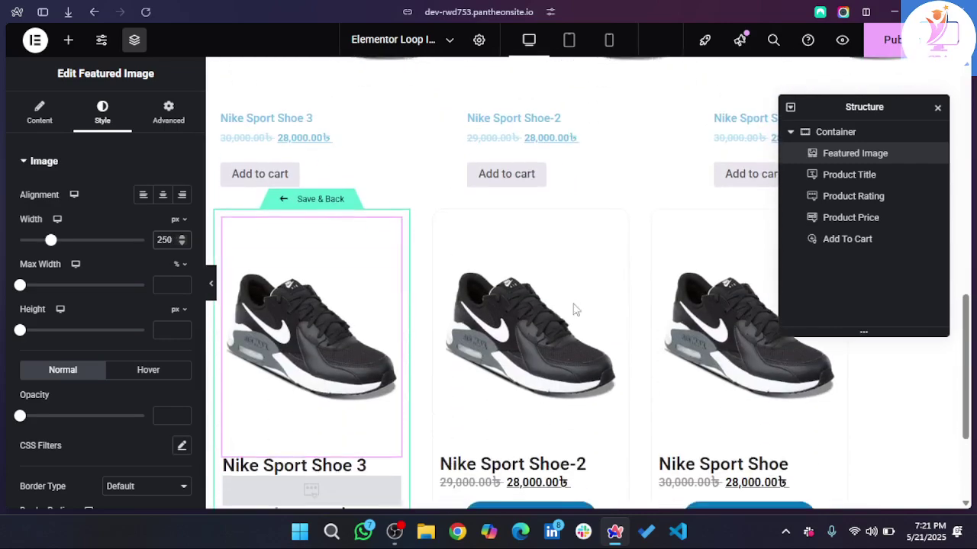
{"action": "scroll", "coordinate": [290, 427], "scroll_direction": "down", "scroll_amount": 1}
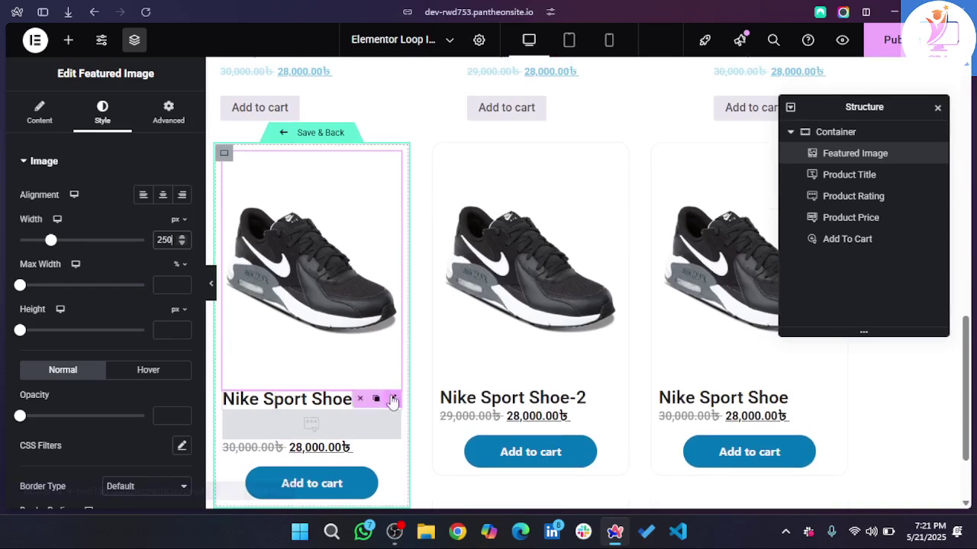
{"action": "left_click", "coordinate": [392, 400]}
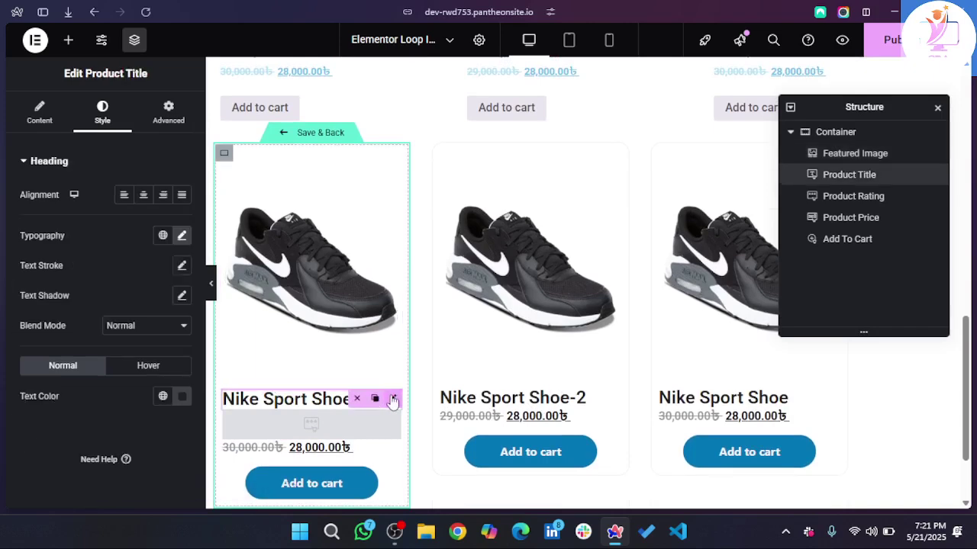
{"action": "left_click", "coordinate": [166, 115]}
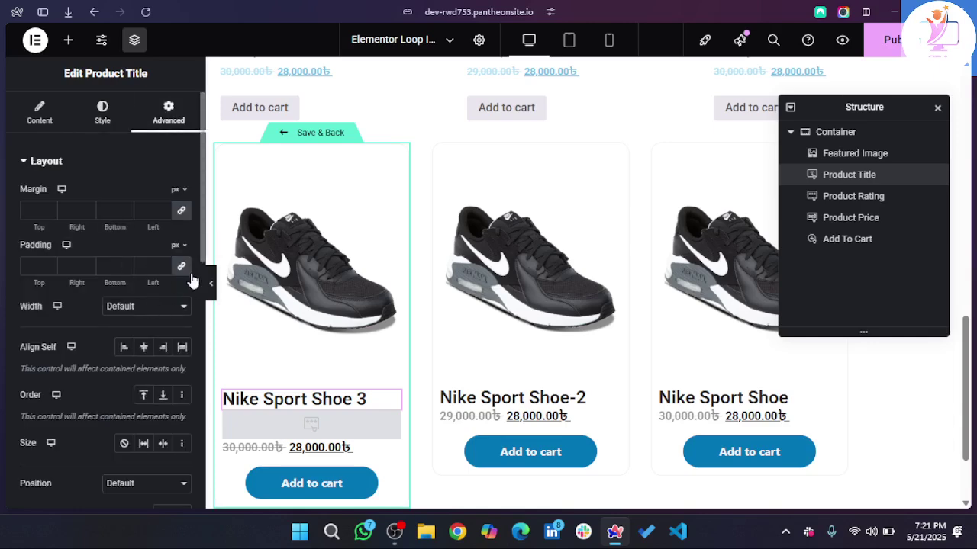
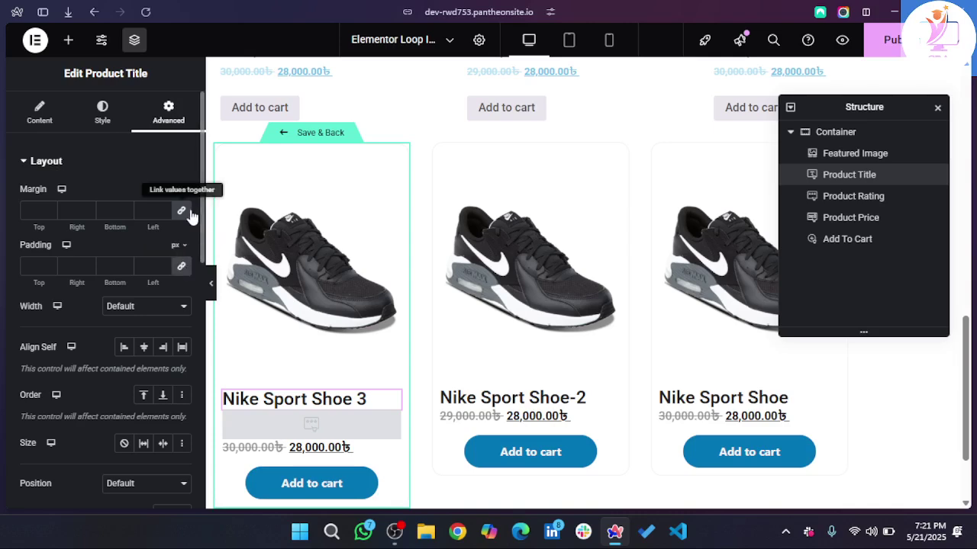
- Unlink the Product Title's padding and set its bottom padding to 10 px
{"action": "left_click", "coordinate": [183, 265]}
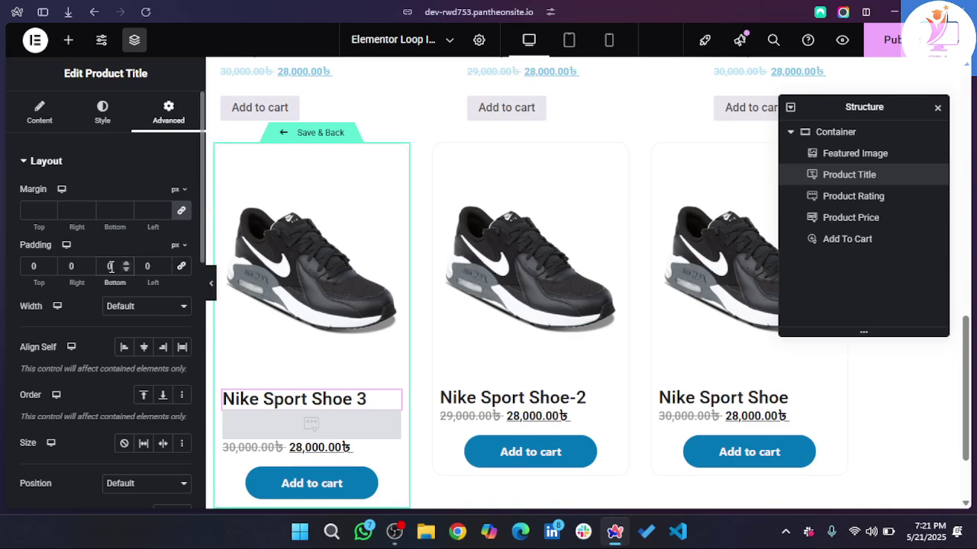
{"action": "type", "text": "10"}
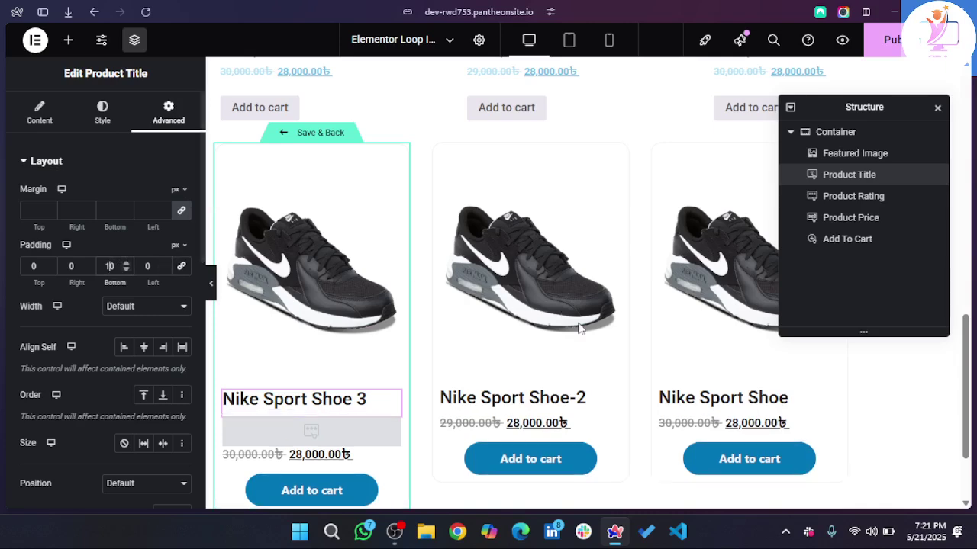
{"action": "scroll", "coordinate": [579, 326], "scroll_direction": "down", "scroll_amount": 1}
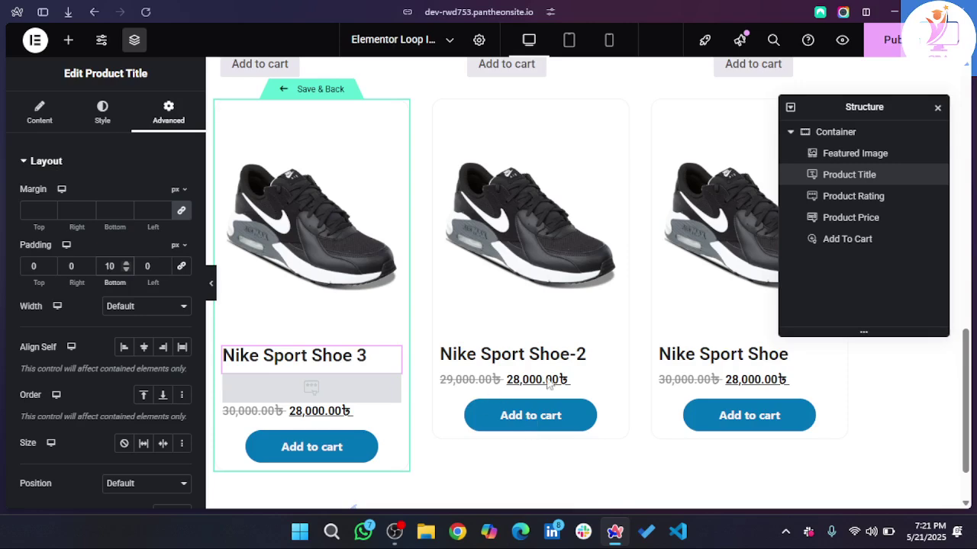
{"action": "mouse_move", "coordinate": [392, 381]}
{"action": "scroll", "coordinate": [105, 312], "scroll_direction": "down", "scroll_amount": 2}
{"action": "scroll", "coordinate": [104, 308], "scroll_direction": "up", "scroll_amount": 2}
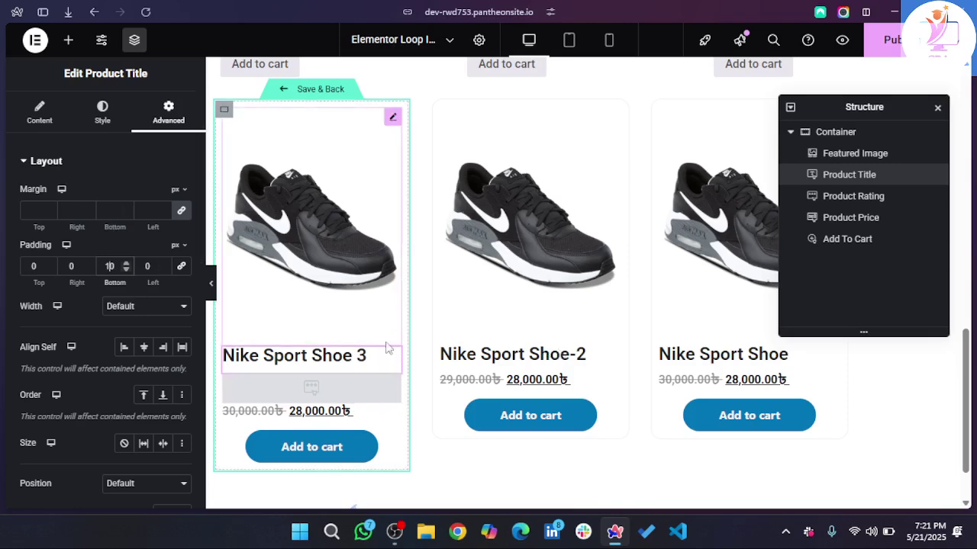
{"action": "mouse_move", "coordinate": [391, 357]}
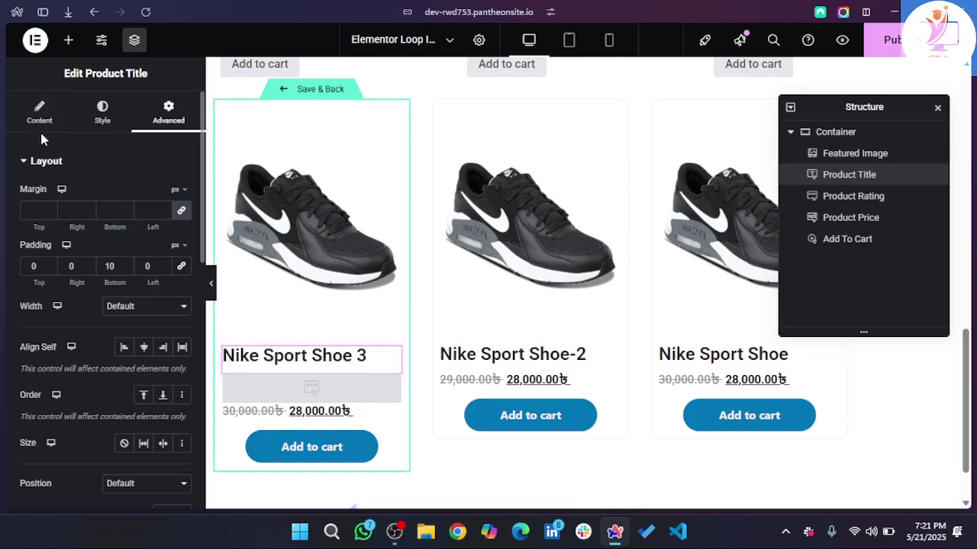
- Set the Product Title typography size to 20 px
{"action": "left_click", "coordinate": [93, 124]}
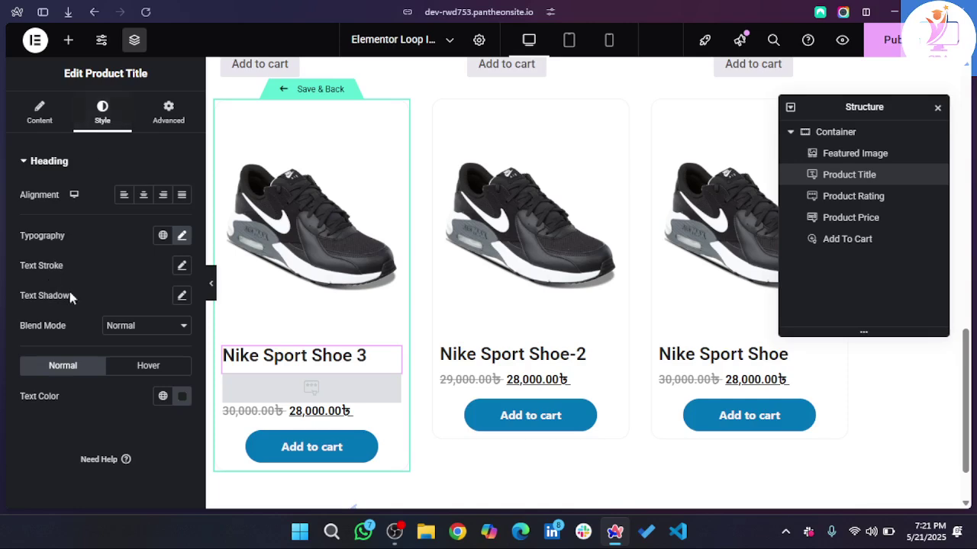
{"action": "left_click", "coordinate": [182, 238]}
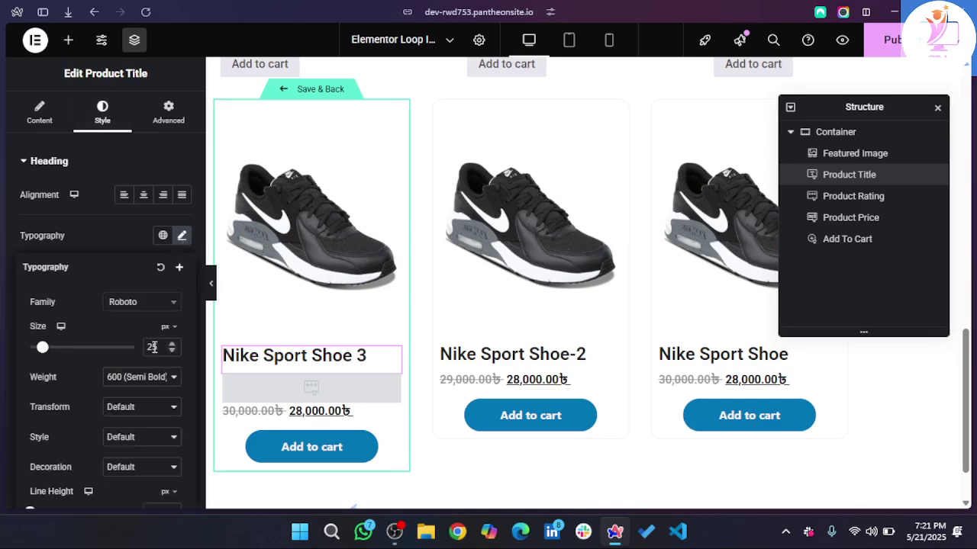
{"action": "type", "text": "20"}
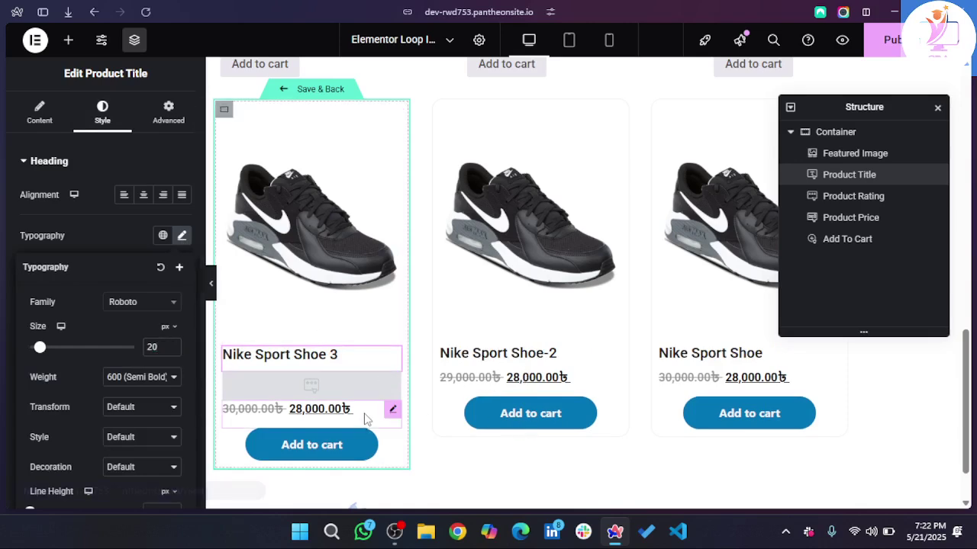
- Set the Product Price typography size to 16 px
{"action": "left_click", "coordinate": [392, 409]}
{"action": "left_click", "coordinate": [182, 353]}
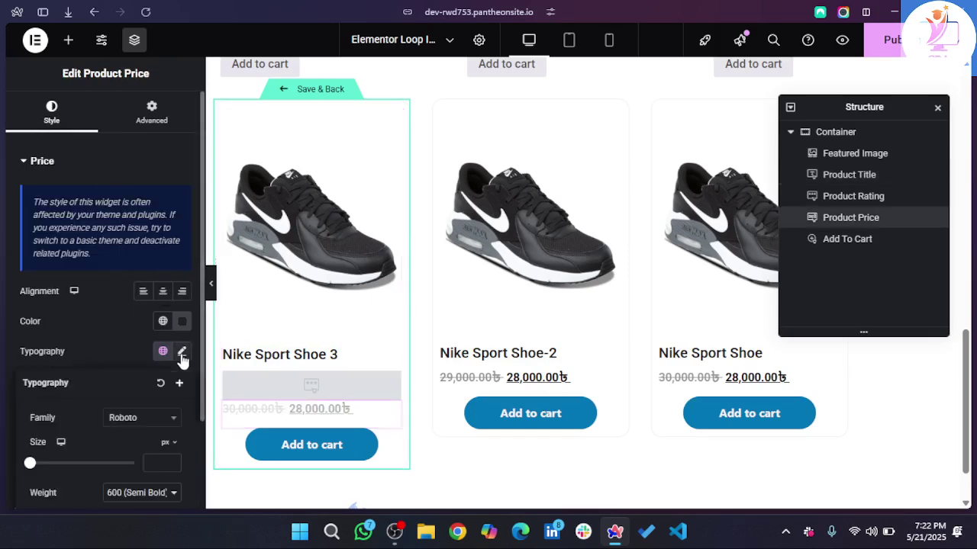
{"action": "left_click", "coordinate": [171, 463]}
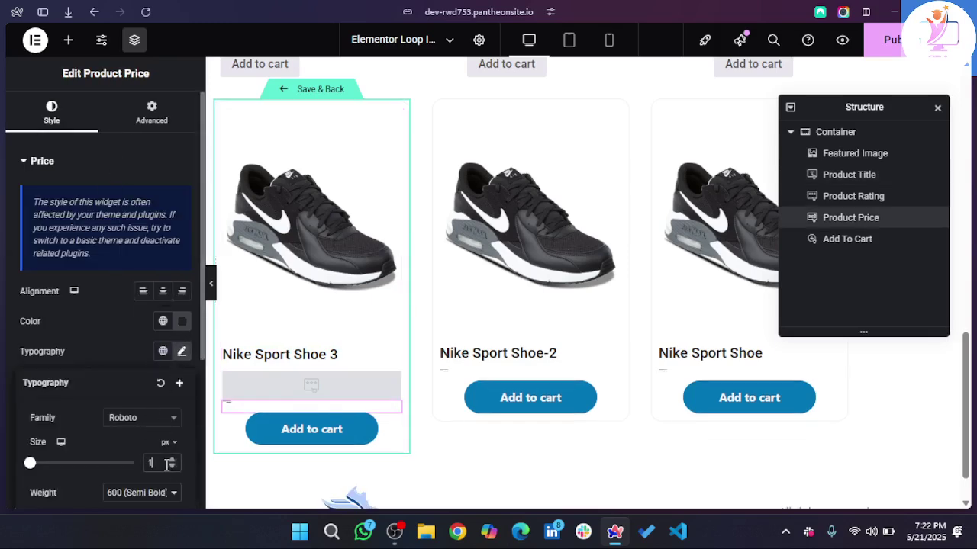
{"action": "type", "text": "6"}
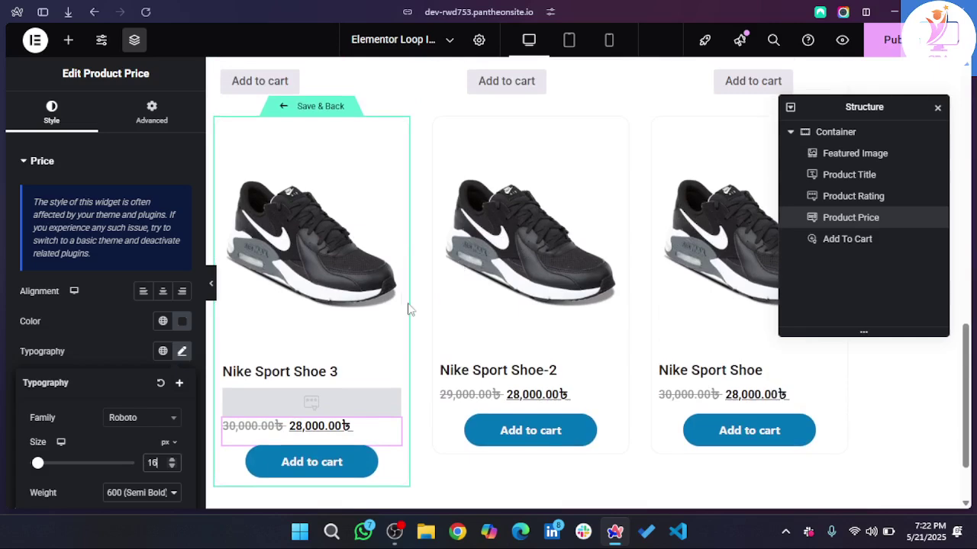
{"action": "left_click", "coordinate": [344, 193]}
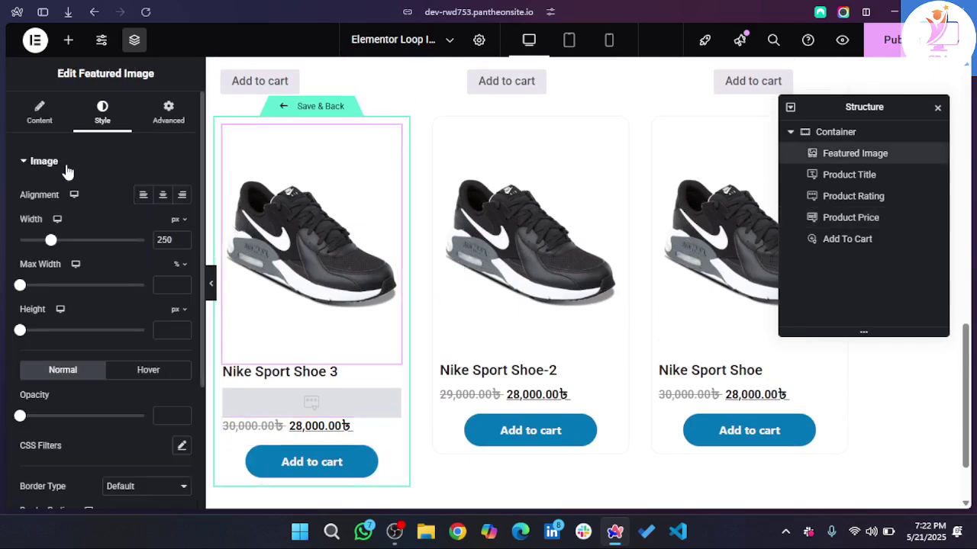
- Give the featured image a solid, mostly transparent #DDDDDD border
{"action": "scroll", "coordinate": [103, 381], "scroll_direction": "down", "scroll_amount": 2}
{"action": "scroll", "coordinate": [104, 389], "scroll_direction": "down", "scroll_amount": 1}
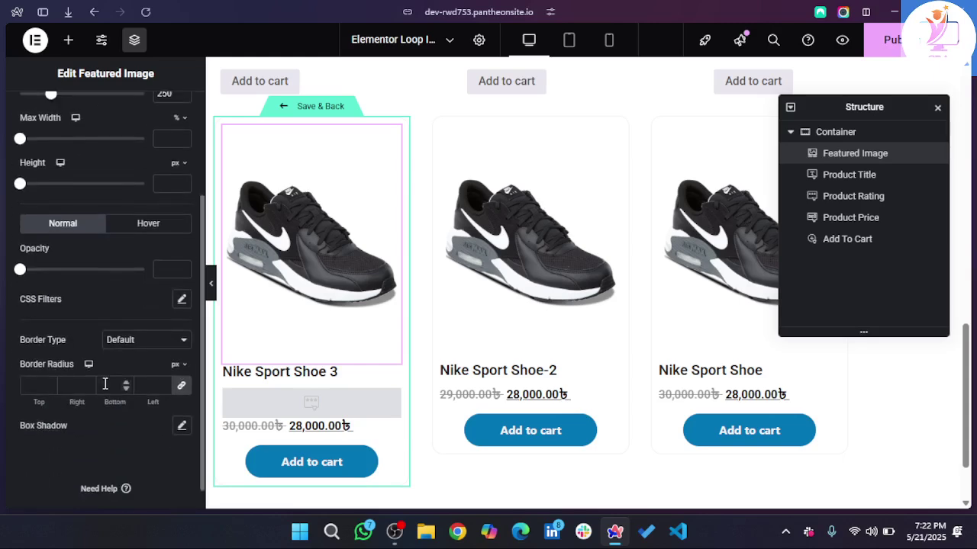
{"action": "left_click", "coordinate": [148, 341]}
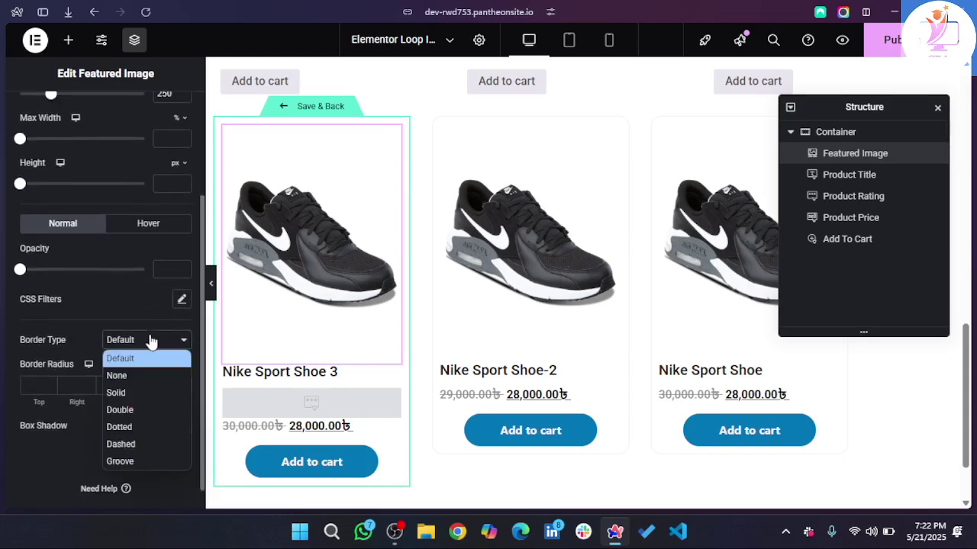
{"action": "left_click", "coordinate": [125, 395]}
{"action": "scroll", "coordinate": [179, 409], "scroll_direction": "down", "scroll_amount": 1}
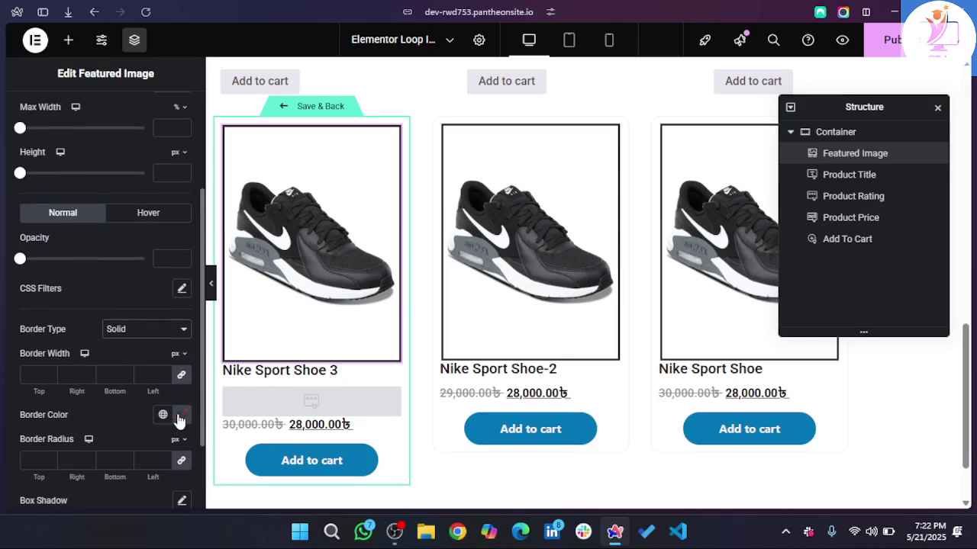
{"action": "left_click", "coordinate": [181, 416]}
{"action": "left_click_drag", "start_coordinate": [127, 285], "coordinate": [65, 246]}
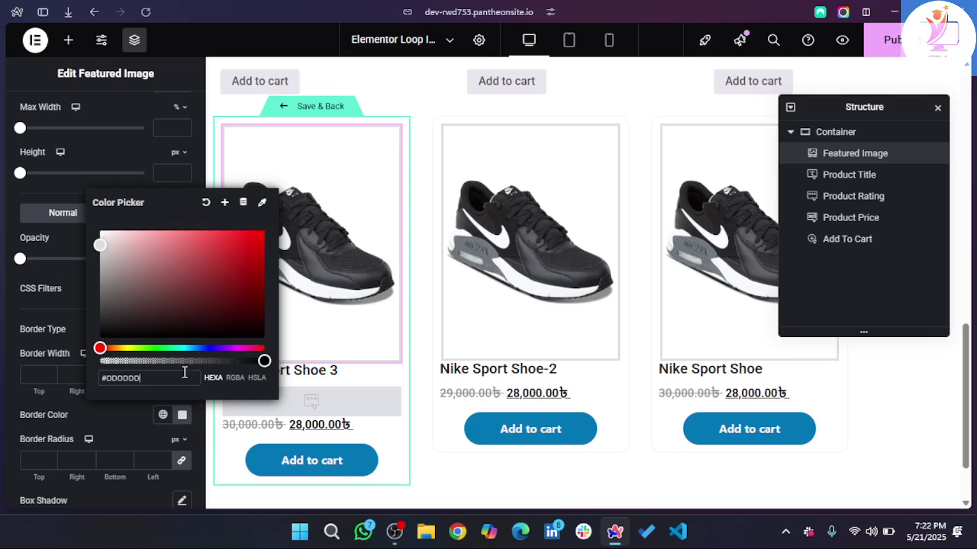
{"action": "left_click", "coordinate": [129, 363]}
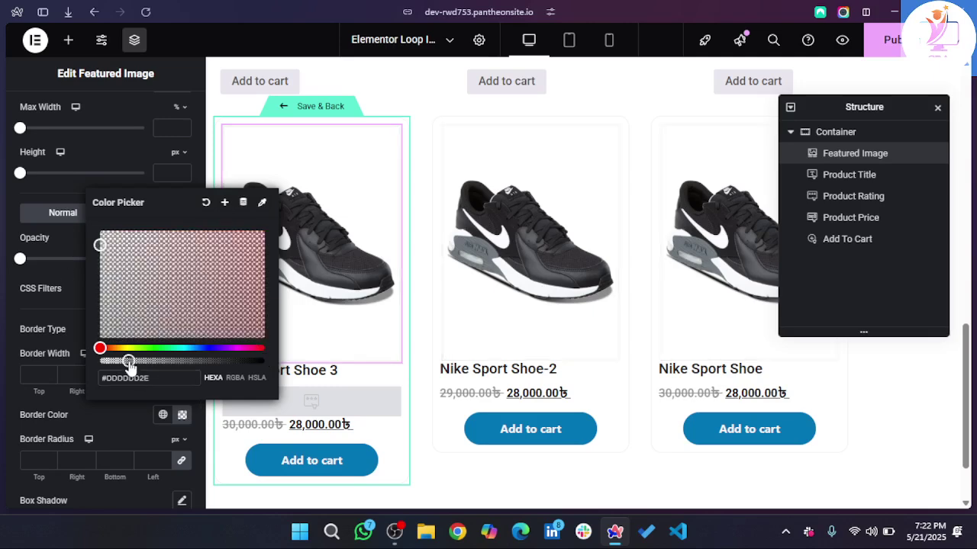
{"action": "left_click_drag", "start_coordinate": [129, 363], "coordinate": [133, 363]}
{"action": "left_click", "coordinate": [162, 460]}
- Raise the featured image's border radius to 12 px
{"action": "left_click", "coordinate": [162, 460]}
{"action": "left_click", "coordinate": [162, 459]}
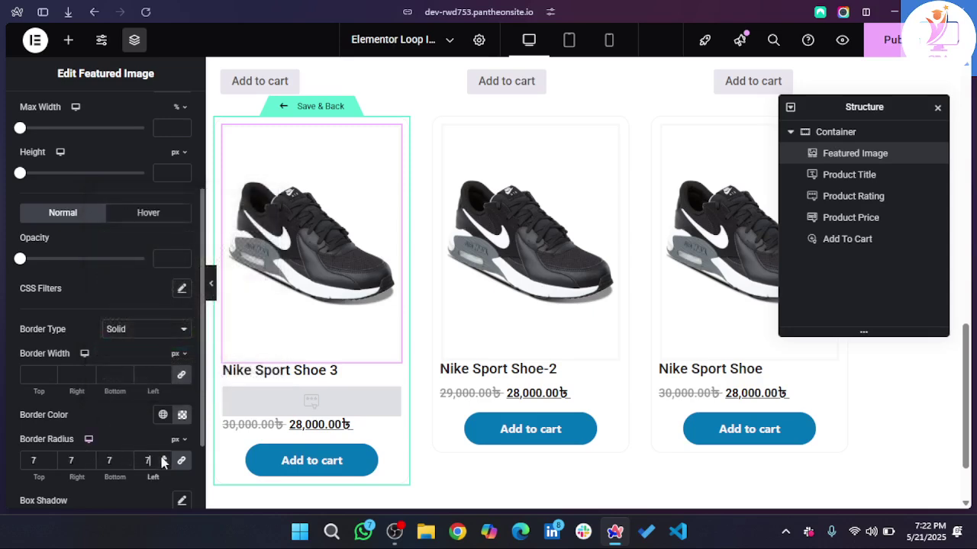
{"action": "left_click", "coordinate": [161, 459]}
{"action": "left_click", "coordinate": [162, 459]}
{"action": "left_click", "coordinate": [162, 460]}
{"action": "left_click", "coordinate": [162, 459]}
{"action": "left_click", "coordinate": [162, 459]}
{"action": "scroll", "coordinate": [611, 256], "scroll_direction": "up", "scroll_amount": 1}
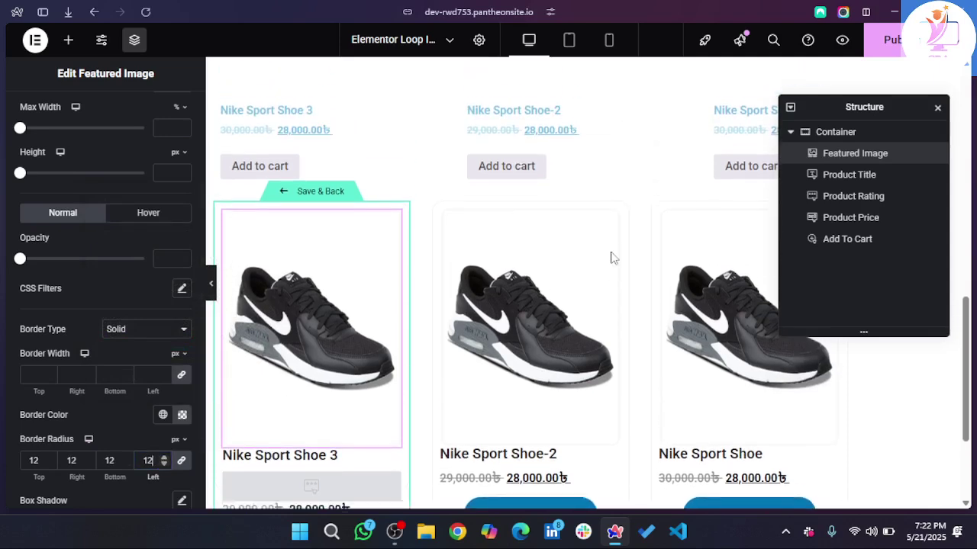
{"action": "scroll", "coordinate": [611, 257], "scroll_direction": "down", "scroll_amount": 1}
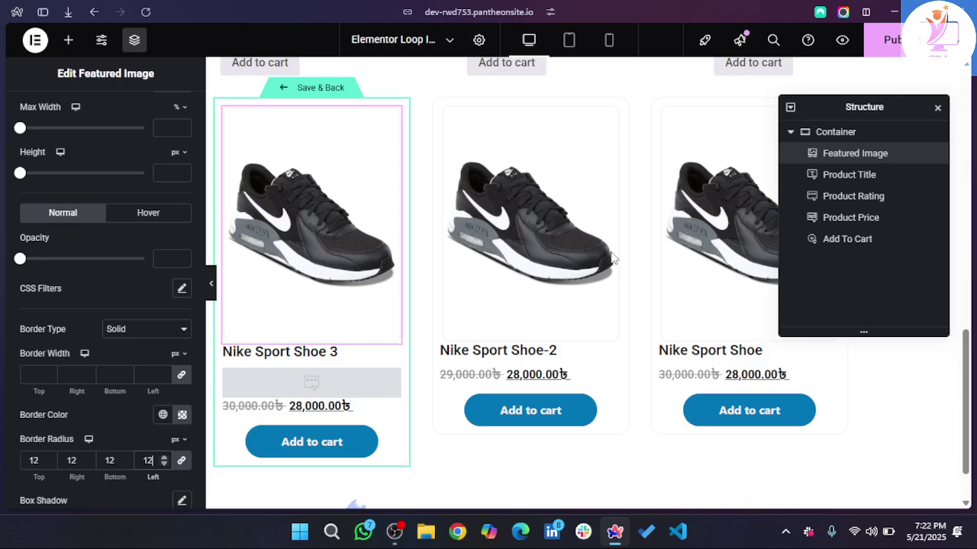
{"action": "scroll", "coordinate": [610, 257], "scroll_direction": "up", "scroll_amount": 1}
- Change the featured image's border type to None
{"action": "left_click", "coordinate": [144, 333]}
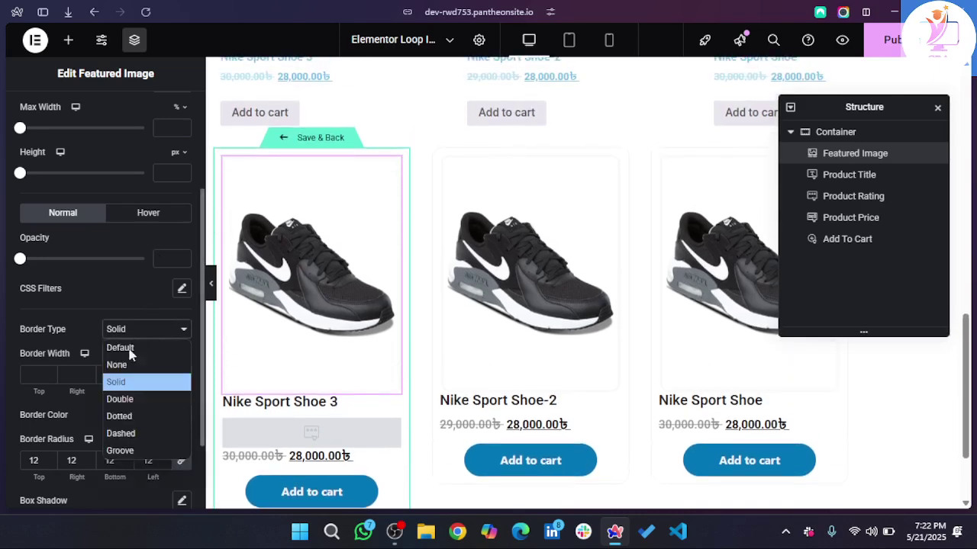
{"action": "left_click", "coordinate": [117, 365]}
{"action": "scroll", "coordinate": [564, 240], "scroll_direction": "down", "scroll_amount": 1}
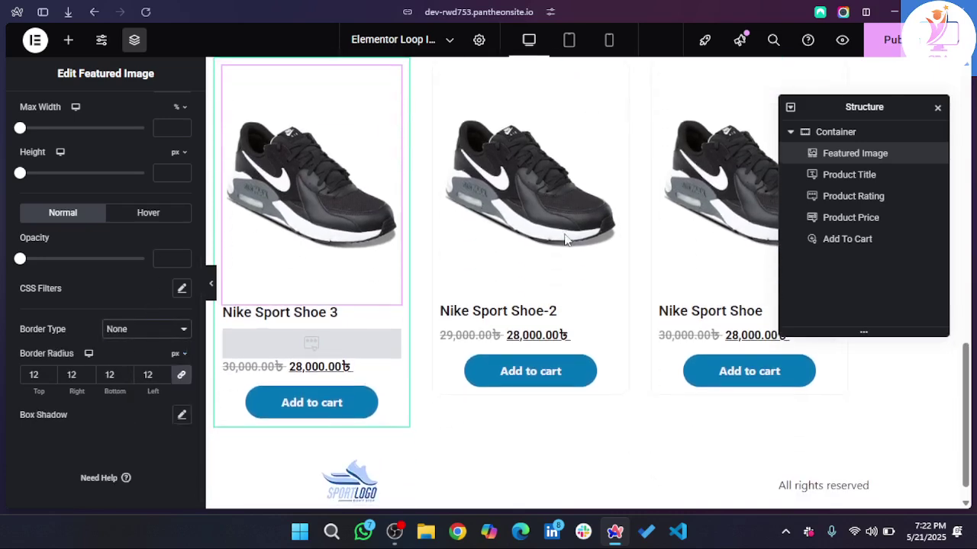
{"action": "scroll", "coordinate": [564, 234], "scroll_direction": "up", "scroll_amount": 1}
{"action": "scroll", "coordinate": [566, 240], "scroll_direction": "down", "scroll_amount": 1}
{"action": "scroll", "coordinate": [566, 240], "scroll_direction": "up", "scroll_amount": 1}
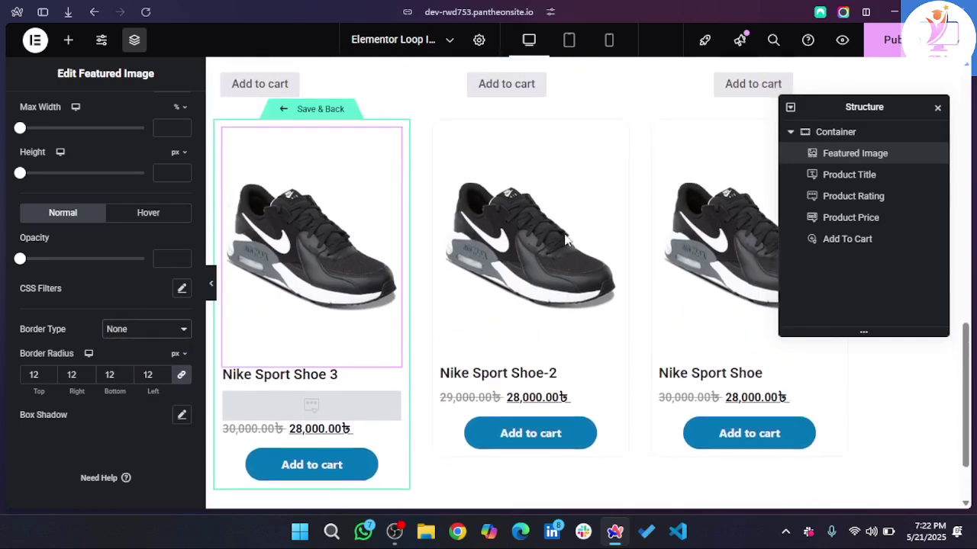
{"action": "scroll", "coordinate": [565, 240], "scroll_direction": "up", "scroll_amount": 1}
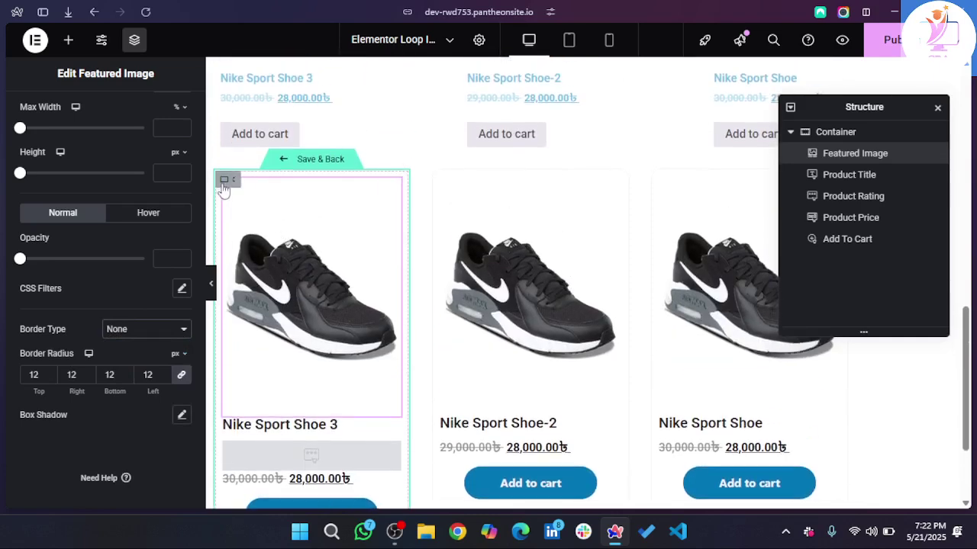
- Select the card Container and set its linked padding to 15 px on all sides
{"action": "left_click", "coordinate": [222, 180]}
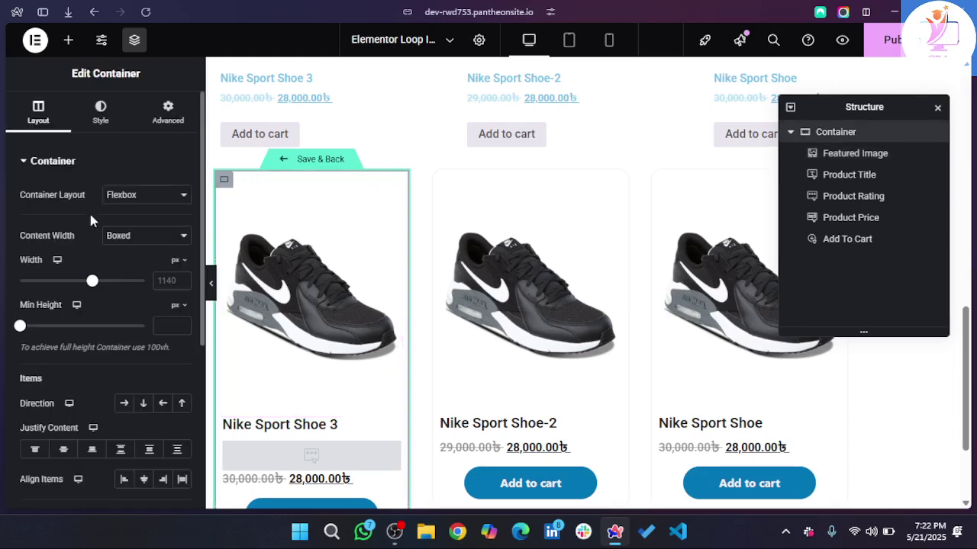
{"action": "left_click", "coordinate": [165, 122]}
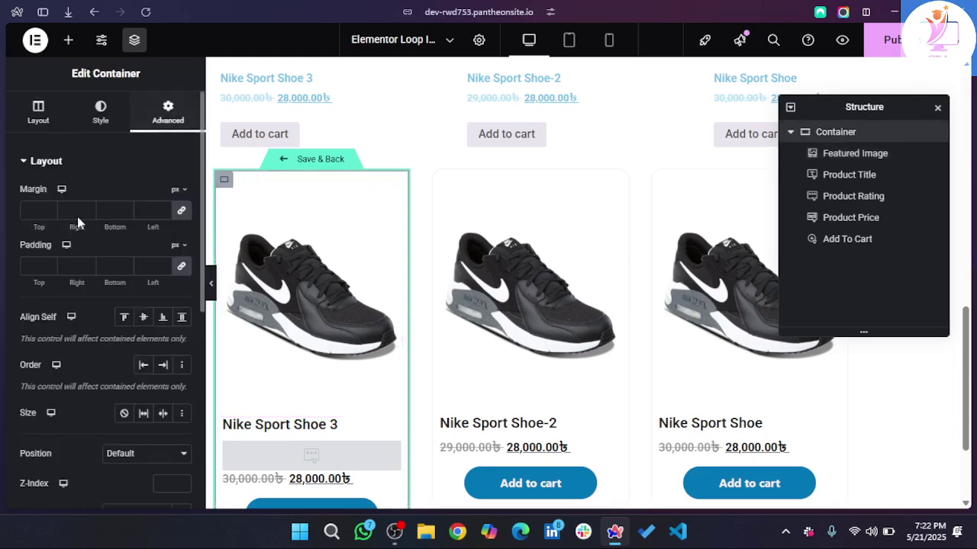
{"action": "left_click", "coordinate": [156, 266]}
{"action": "type", "text": "10"}
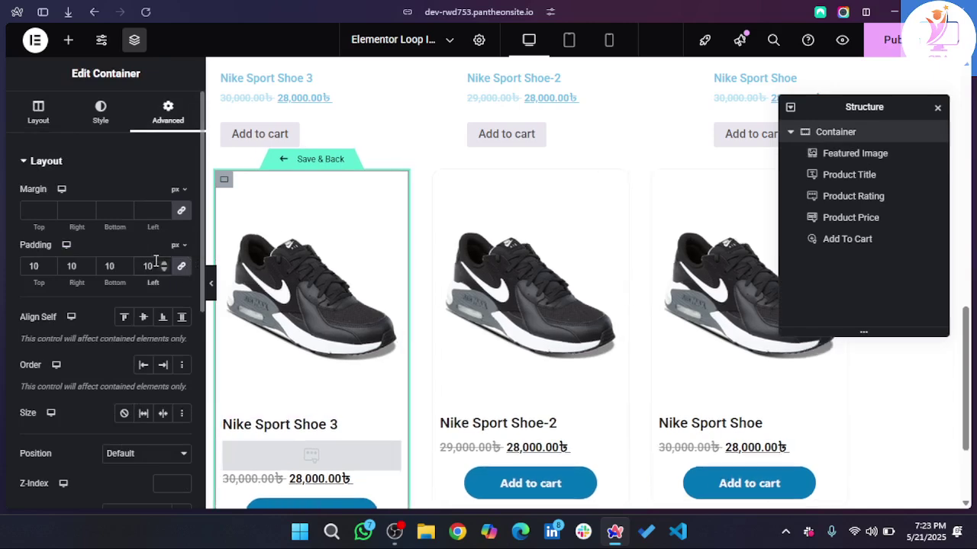
{"action": "key", "text": "Up"}
{"action": "key", "text": "Up"}
{"action": "key", "text": "Up"}
{"action": "key", "text": "Up"}
{"action": "key", "text": "Up"}
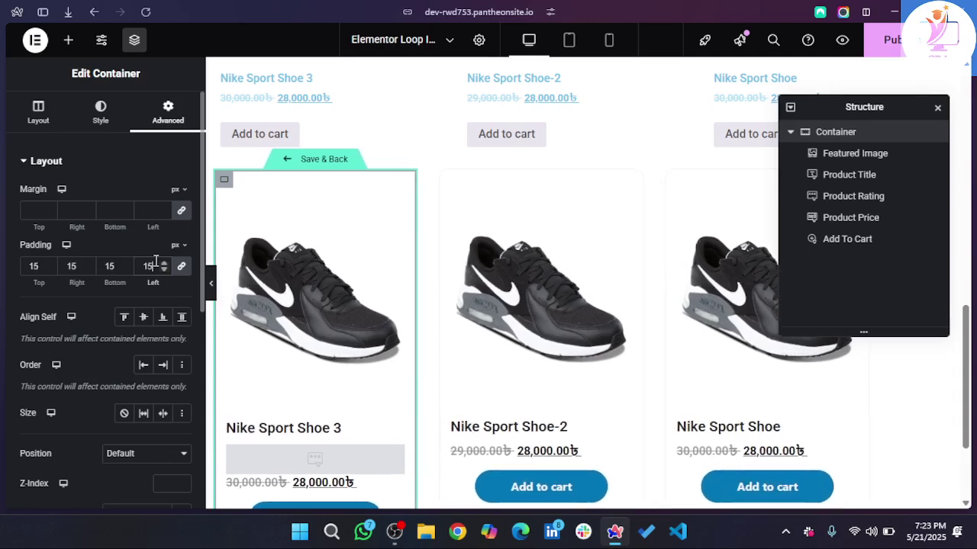
{"action": "scroll", "coordinate": [155, 262], "scroll_direction": "down", "scroll_amount": 3}
{"action": "scroll", "coordinate": [364, 322], "scroll_direction": "down", "scroll_amount": 2}
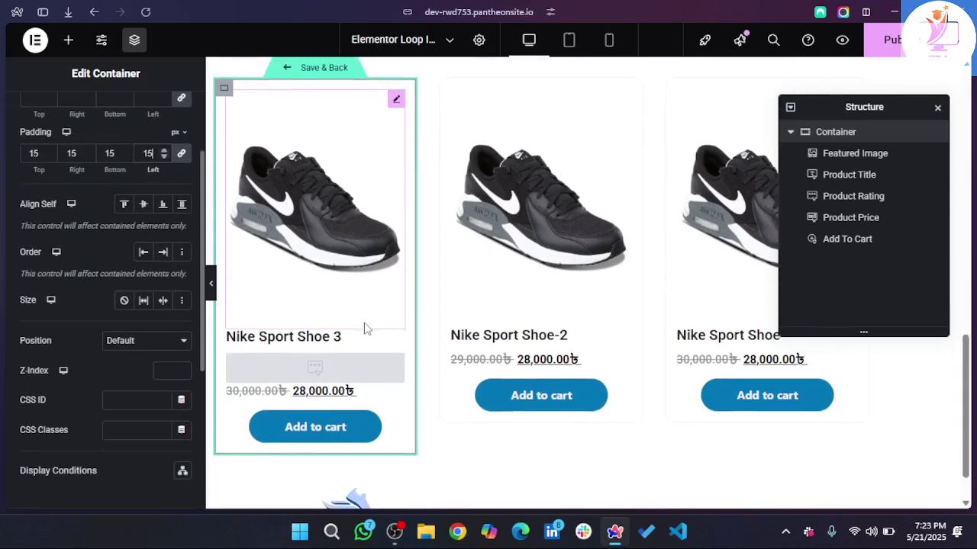
{"action": "scroll", "coordinate": [521, 277], "scroll_direction": "down", "scroll_amount": 1}
{"action": "scroll", "coordinate": [521, 277], "scroll_direction": "up", "scroll_amount": 2}
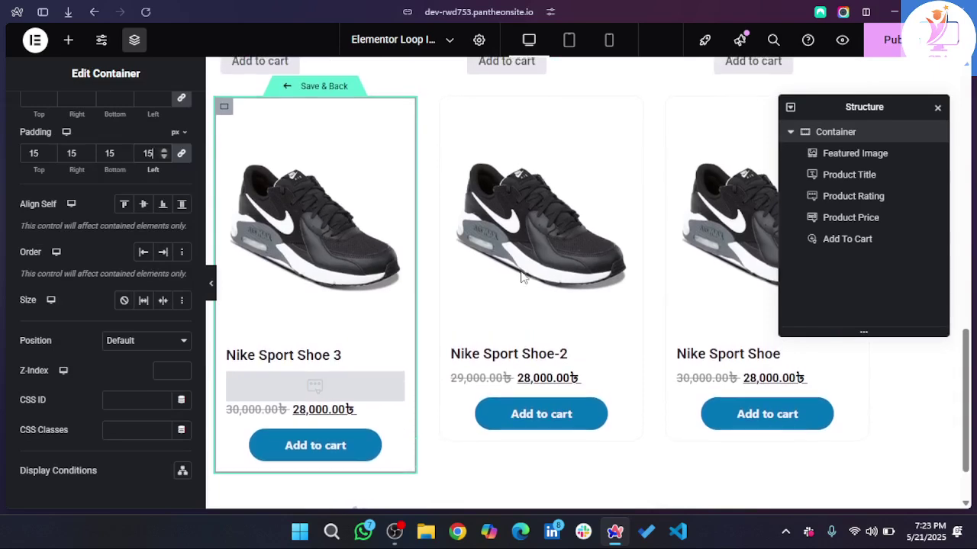
{"action": "scroll", "coordinate": [521, 277], "scroll_direction": "up", "scroll_amount": 1}
{"action": "scroll", "coordinate": [523, 277], "scroll_direction": "down", "scroll_amount": 2}
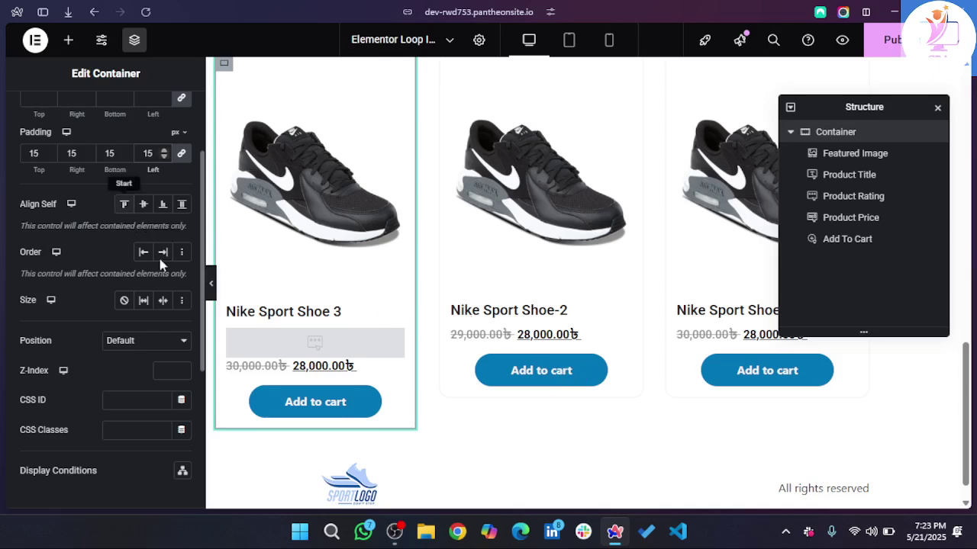
{"action": "scroll", "coordinate": [306, 368], "scroll_direction": "up", "scroll_amount": 1}
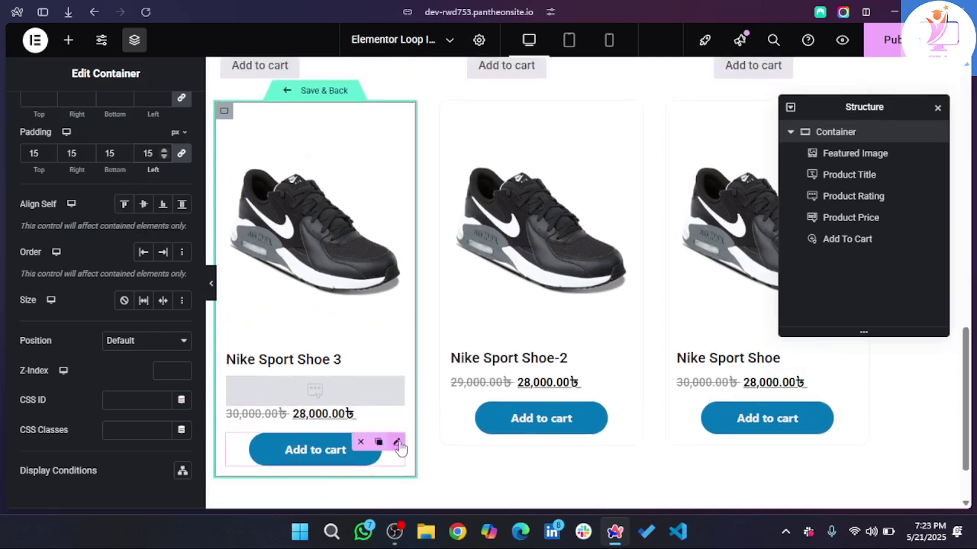
{"action": "left_click", "coordinate": [397, 444]}
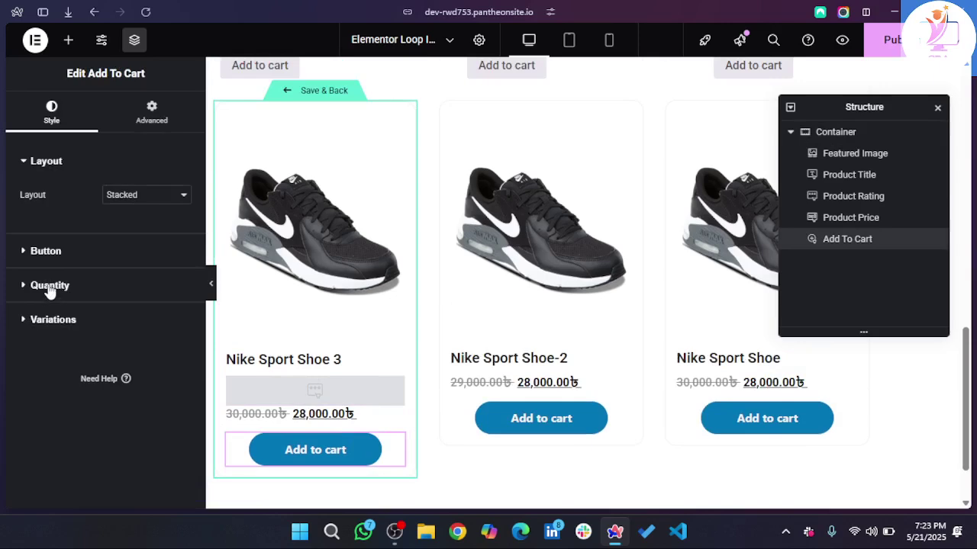
- Lower the Add to cart button's top and bottom padding to 12, then Save & Back
{"action": "left_click", "coordinate": [64, 252]}
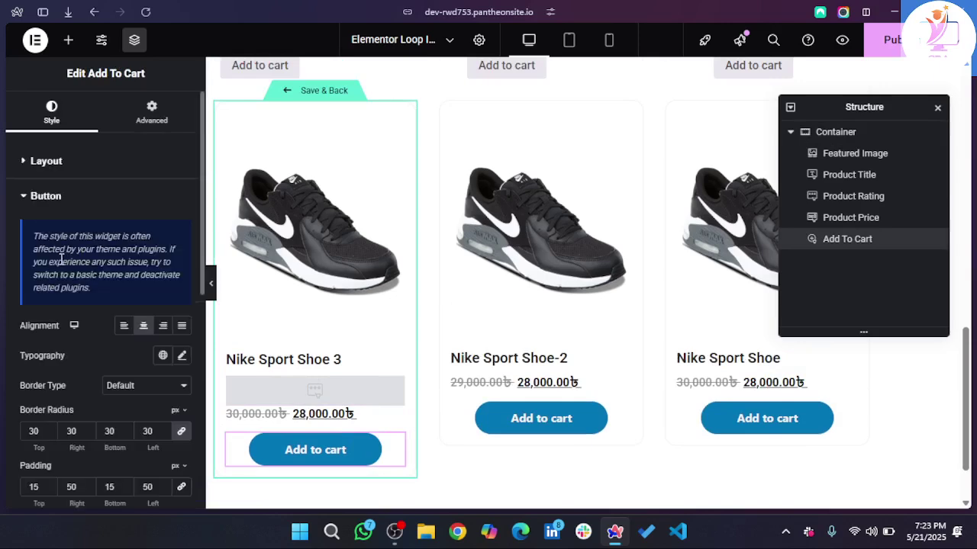
{"action": "scroll", "coordinate": [94, 390], "scroll_direction": "down", "scroll_amount": 3}
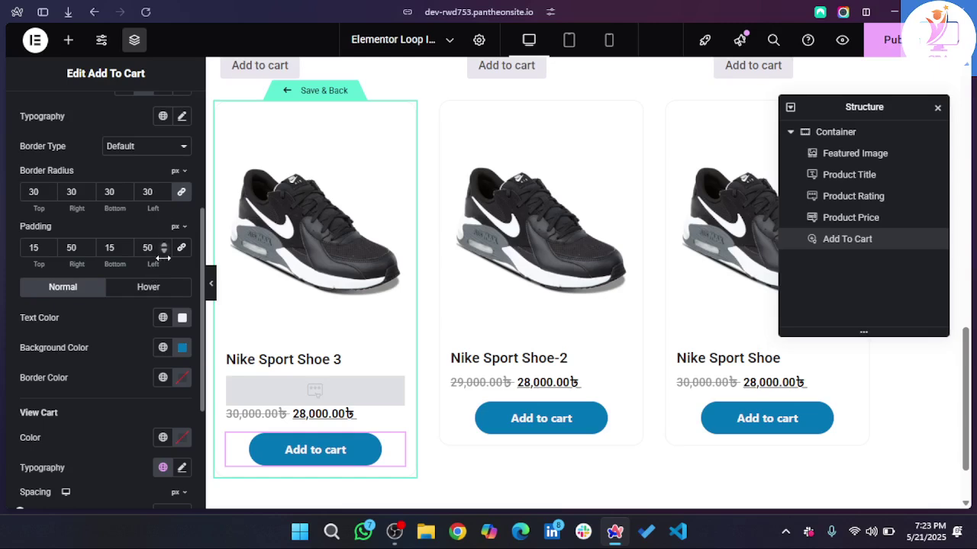
{"action": "left_click", "coordinate": [48, 251]}
{"action": "left_click", "coordinate": [48, 251]}
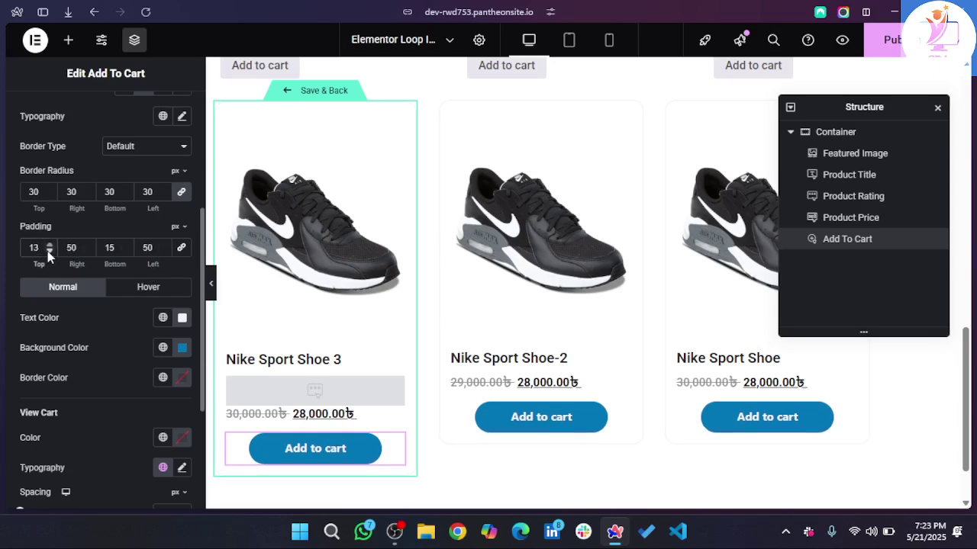
{"action": "left_click", "coordinate": [48, 251]}
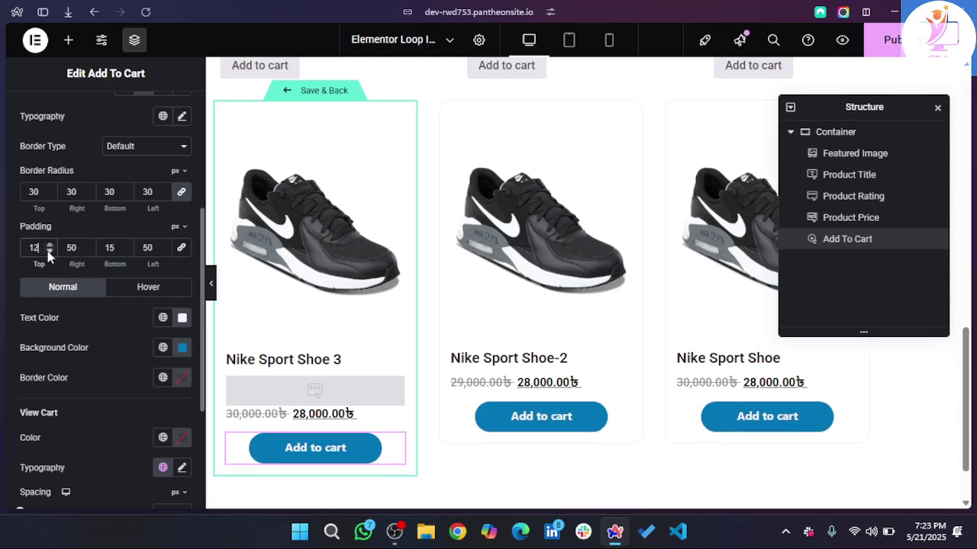
{"action": "left_click", "coordinate": [126, 251]}
{"action": "left_click", "coordinate": [126, 251]}
{"action": "left_click", "coordinate": [126, 251]}
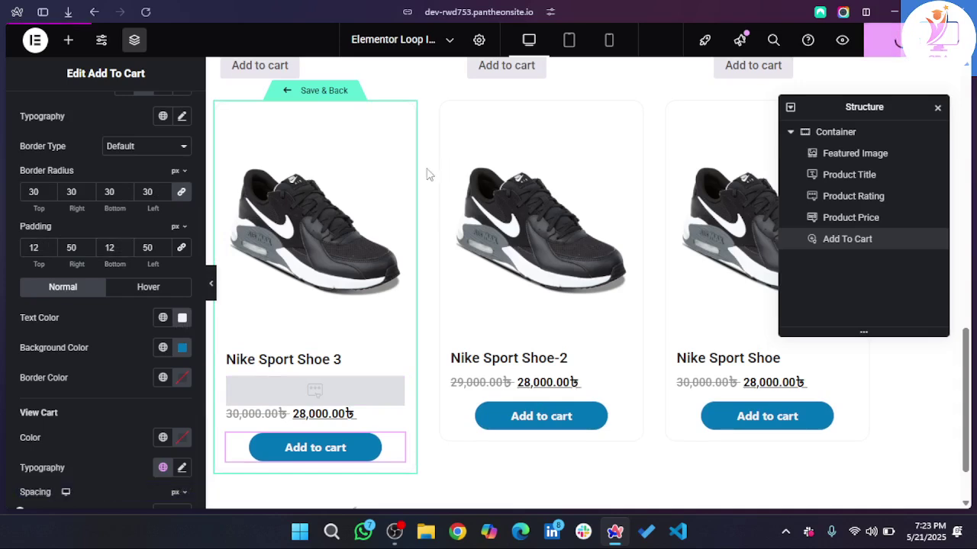
{"action": "left_click", "coordinate": [322, 93]}
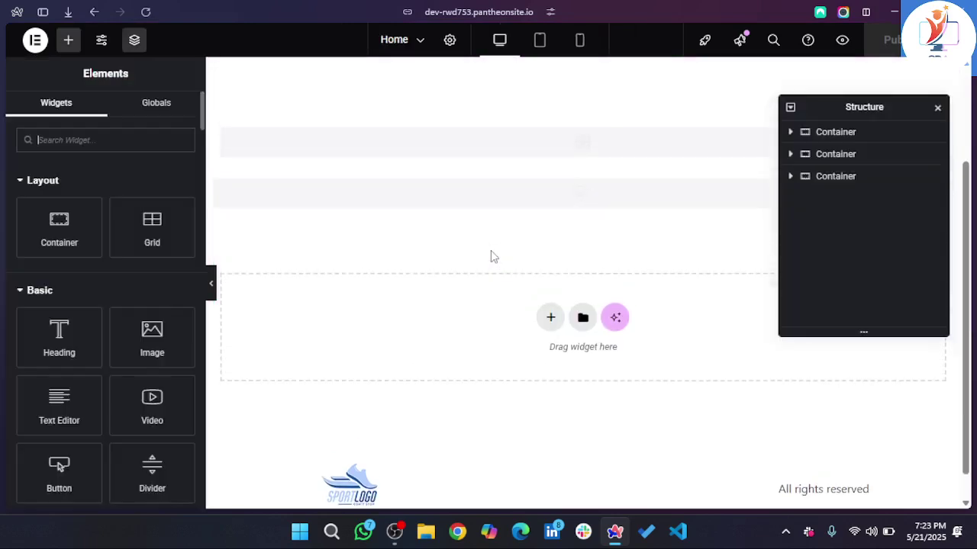
- Scroll the Home page down to the restyled shoe-card Loop Grid below Popular Products
{"action": "scroll", "coordinate": [491, 250], "scroll_direction": "down", "scroll_amount": 1}
{"action": "scroll", "coordinate": [491, 252], "scroll_direction": "down", "scroll_amount": 2}
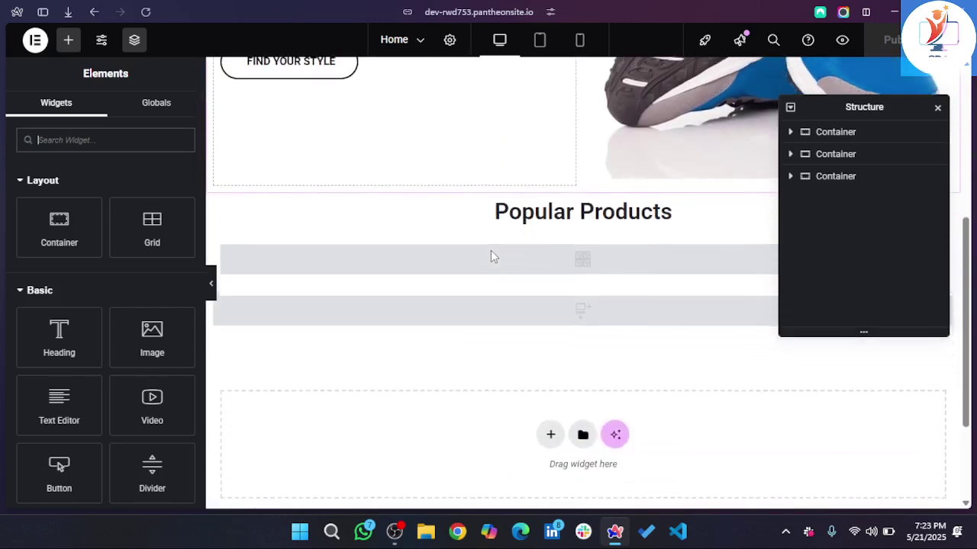
{"action": "scroll", "coordinate": [492, 257], "scroll_direction": "down", "scroll_amount": 5}
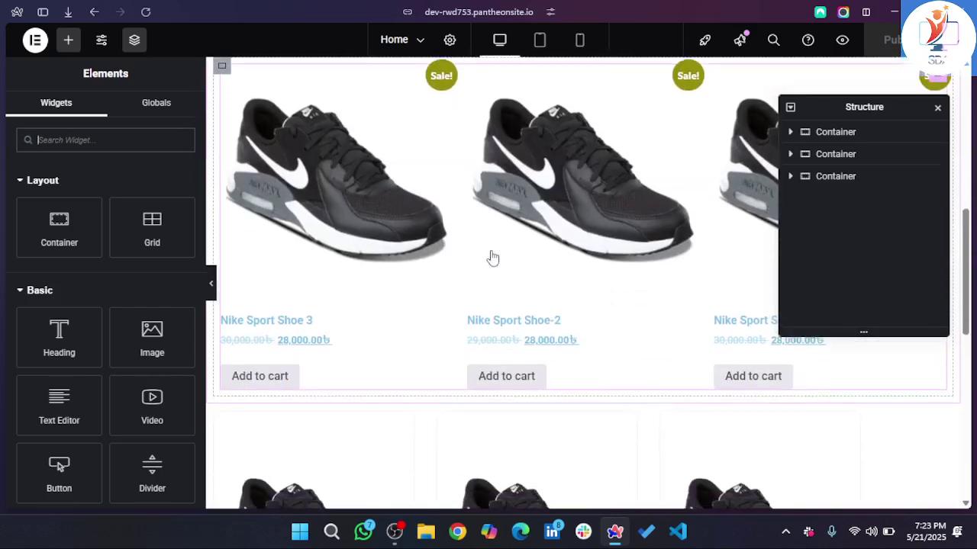
{"action": "scroll", "coordinate": [492, 257], "scroll_direction": "up", "scroll_amount": 4}
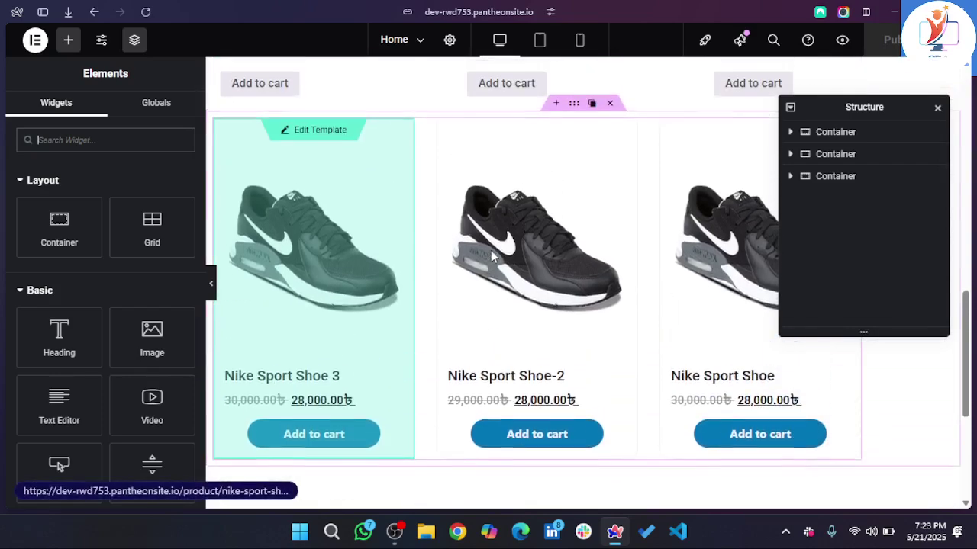
{"action": "scroll", "coordinate": [490, 256], "scroll_direction": "up", "scroll_amount": 2}
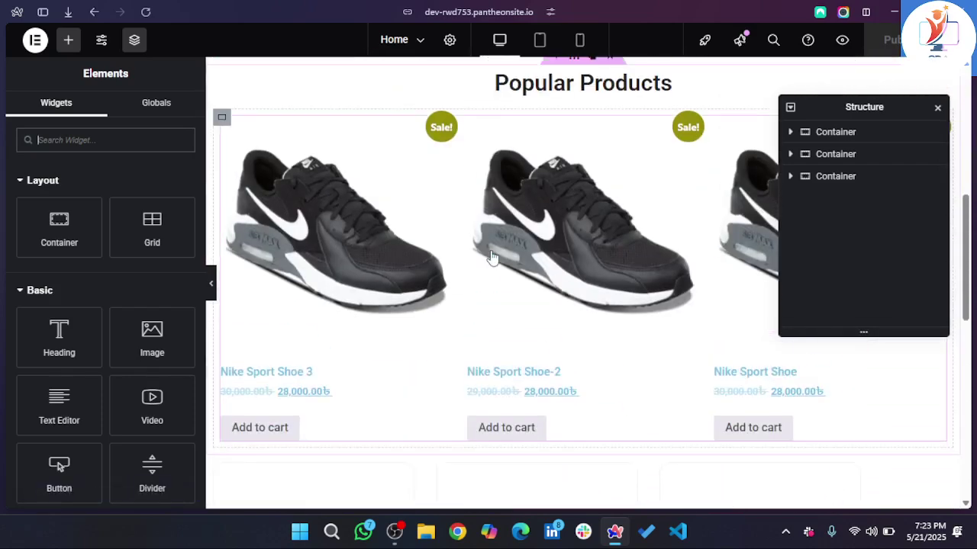
{"action": "scroll", "coordinate": [490, 256], "scroll_direction": "down", "scroll_amount": 2}
{"action": "scroll", "coordinate": [545, 215], "scroll_direction": "down", "scroll_amount": 3}
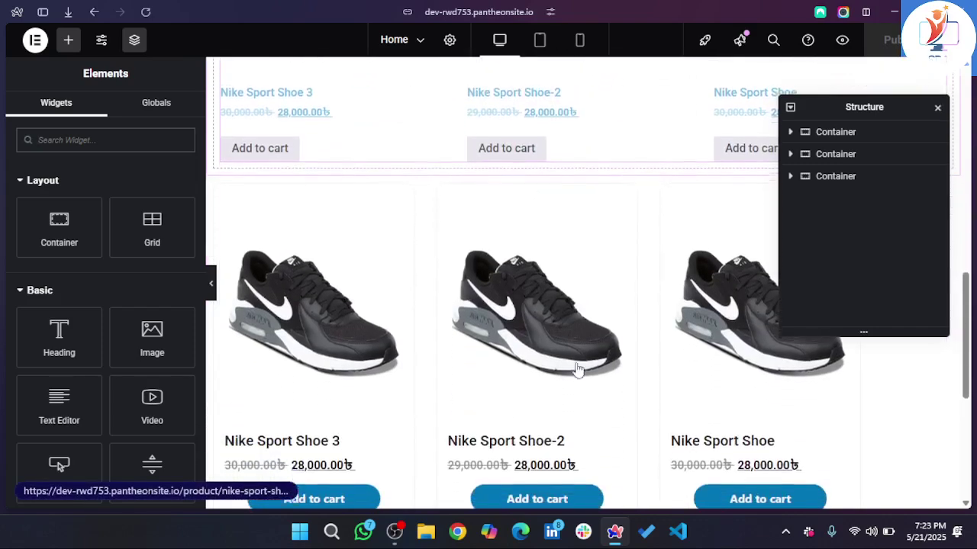
{"action": "scroll", "coordinate": [615, 366], "scroll_direction": "up", "scroll_amount": 4}
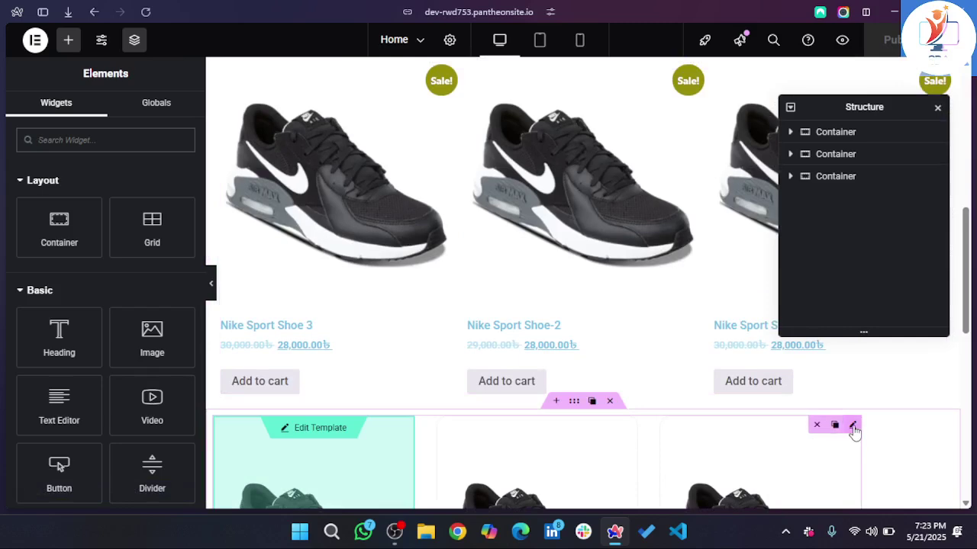
- Set the Loop Grid's parent container Justify Content to Center
{"action": "left_click", "coordinate": [853, 426]}
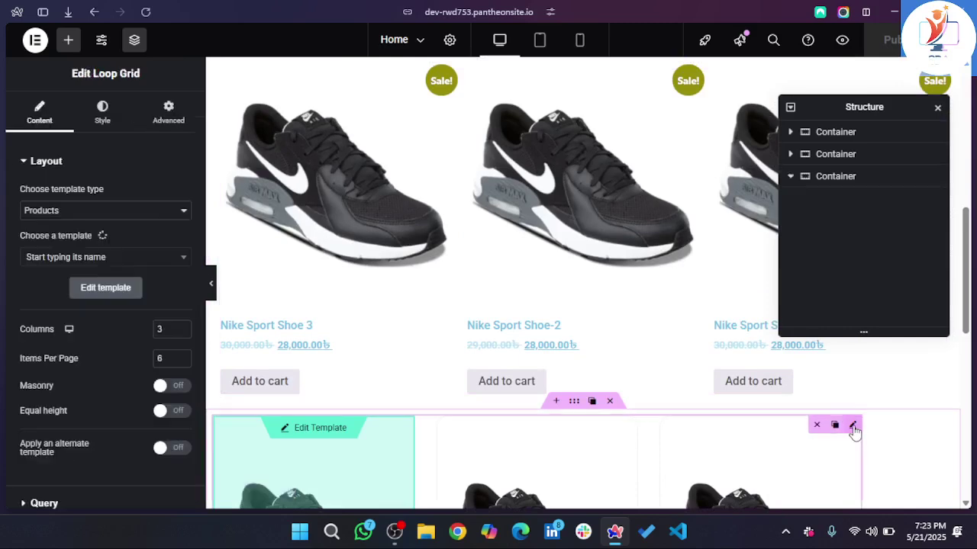
{"action": "left_click", "coordinate": [574, 414]}
{"action": "scroll", "coordinate": [628, 447], "scroll_direction": "down", "scroll_amount": 1}
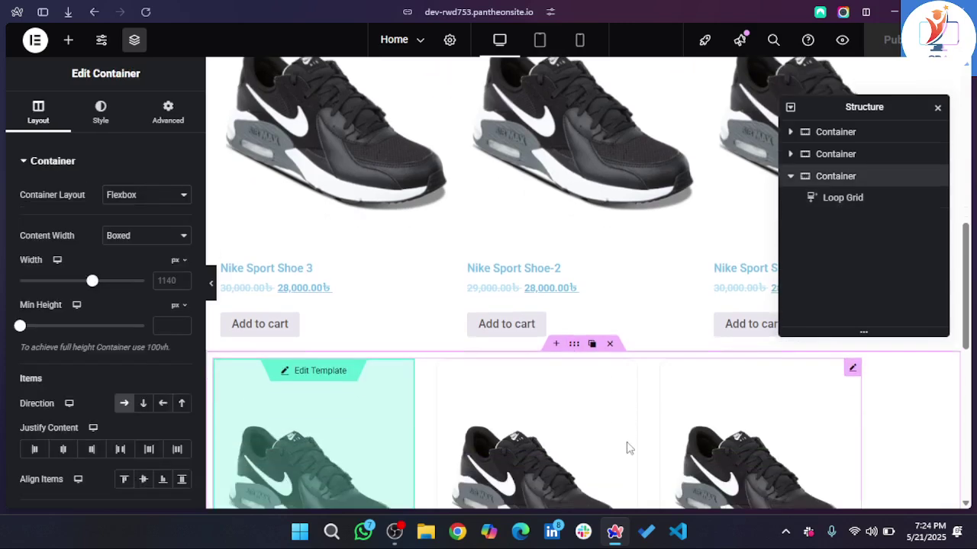
{"action": "left_click", "coordinate": [63, 450]}
{"action": "scroll", "coordinate": [297, 432], "scroll_direction": "down", "scroll_amount": 3}
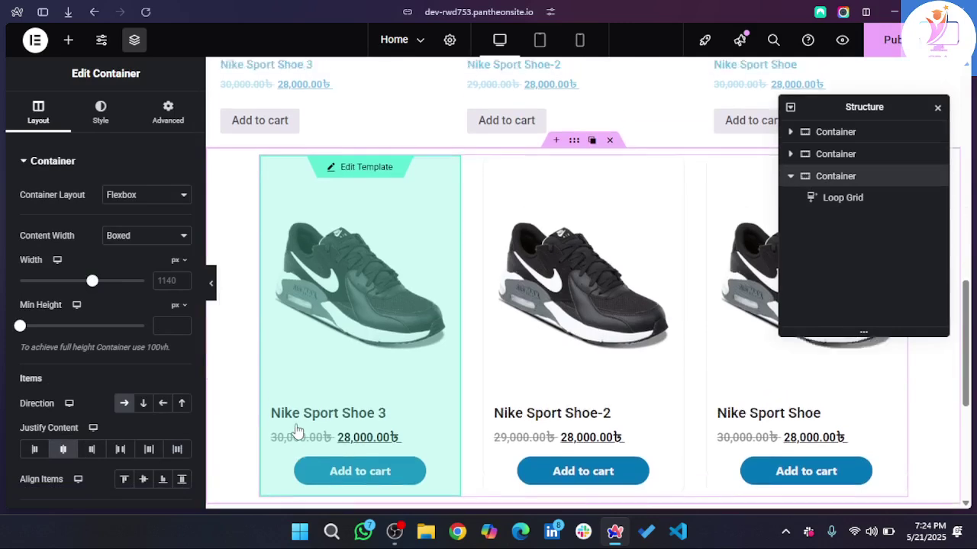
{"action": "scroll", "coordinate": [298, 432], "scroll_direction": "up", "scroll_amount": 2}
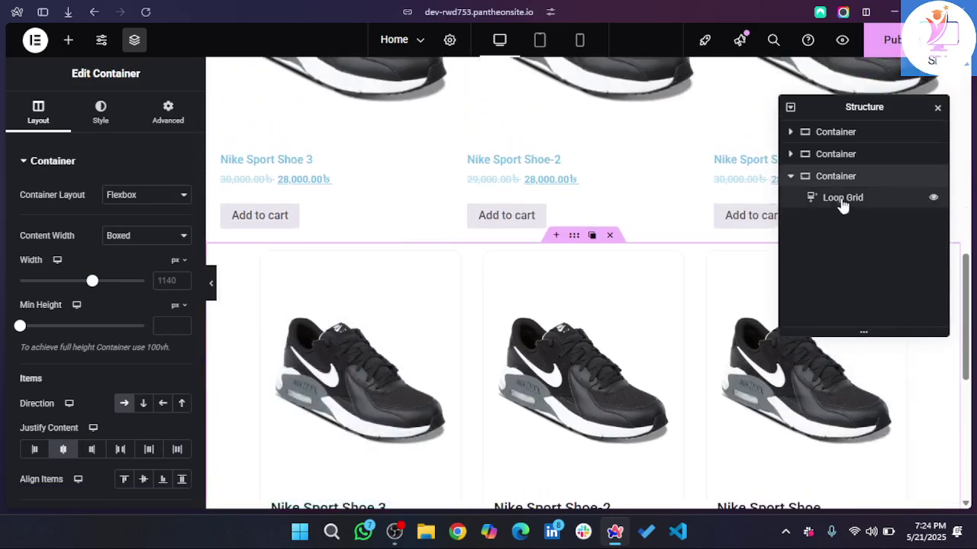
{"action": "left_click", "coordinate": [842, 200]}
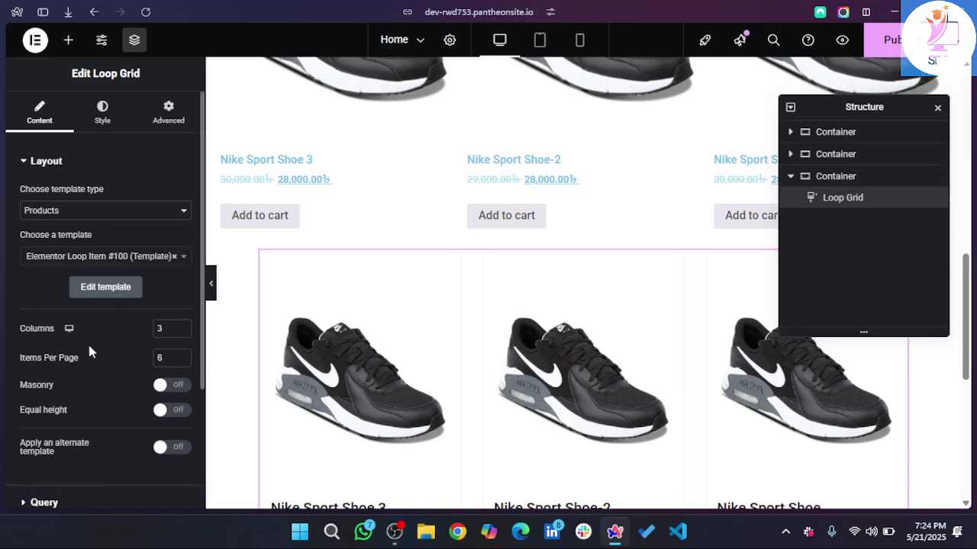
- Try 4 columns for the Loop Grid, then set it back to 3
{"action": "scroll", "coordinate": [89, 351], "scroll_direction": "down", "scroll_amount": 1}
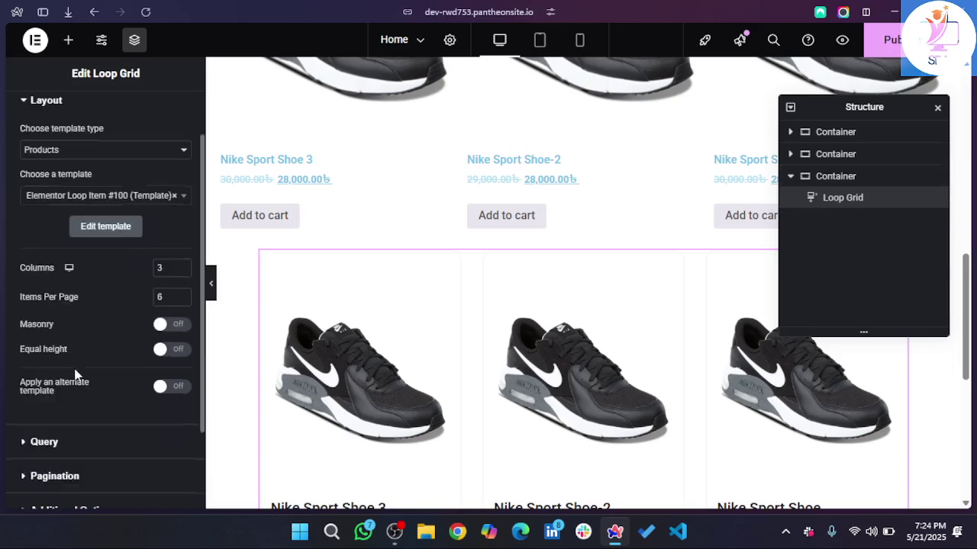
{"action": "double_click", "coordinate": [161, 271]}
{"action": "type", "text": "4"}
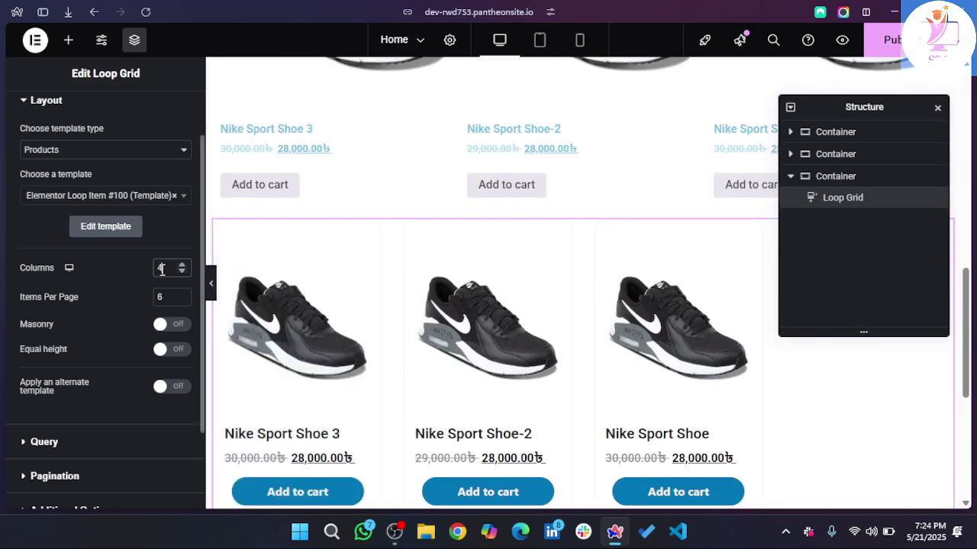
{"action": "type", "text": "3"}
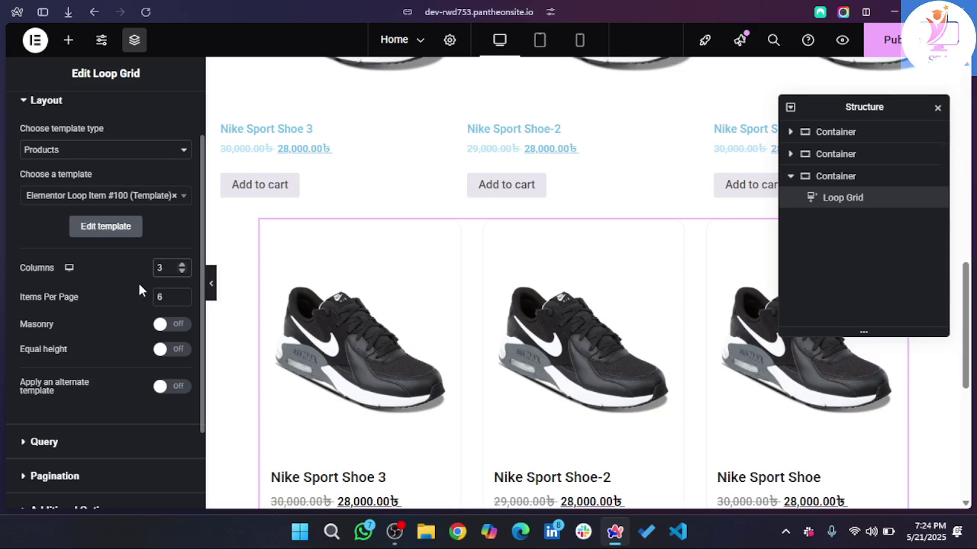
- Switch Equal height on for the Loop Grid cards
{"action": "scroll", "coordinate": [137, 280], "scroll_direction": "down", "scroll_amount": 1}
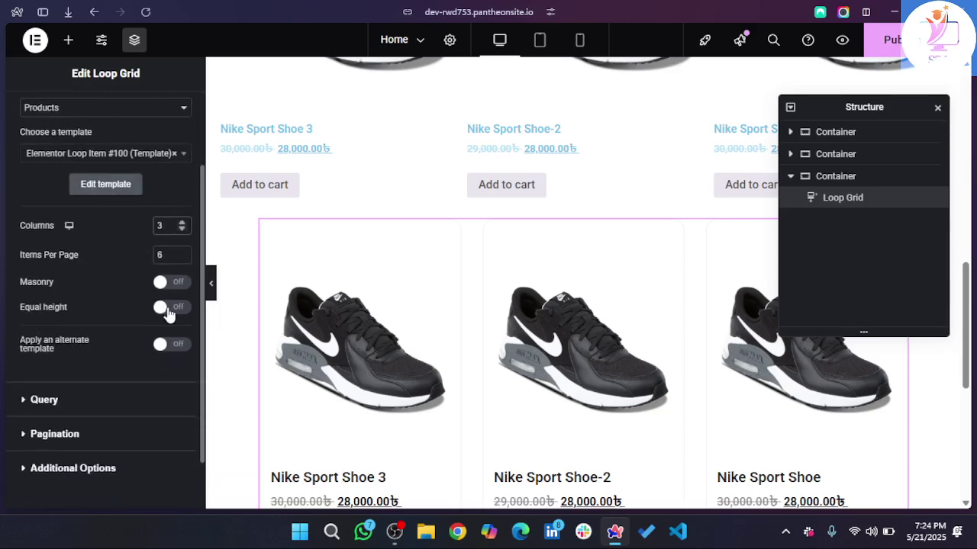
{"action": "scroll", "coordinate": [165, 311], "scroll_direction": "down", "scroll_amount": 2}
{"action": "scroll", "coordinate": [510, 345], "scroll_direction": "down", "scroll_amount": 2}
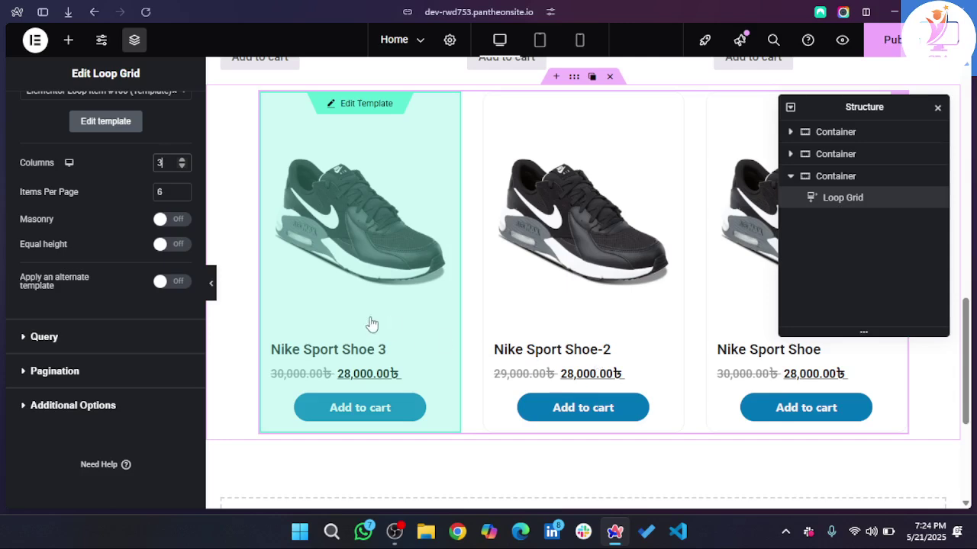
{"action": "left_click", "coordinate": [175, 246]}
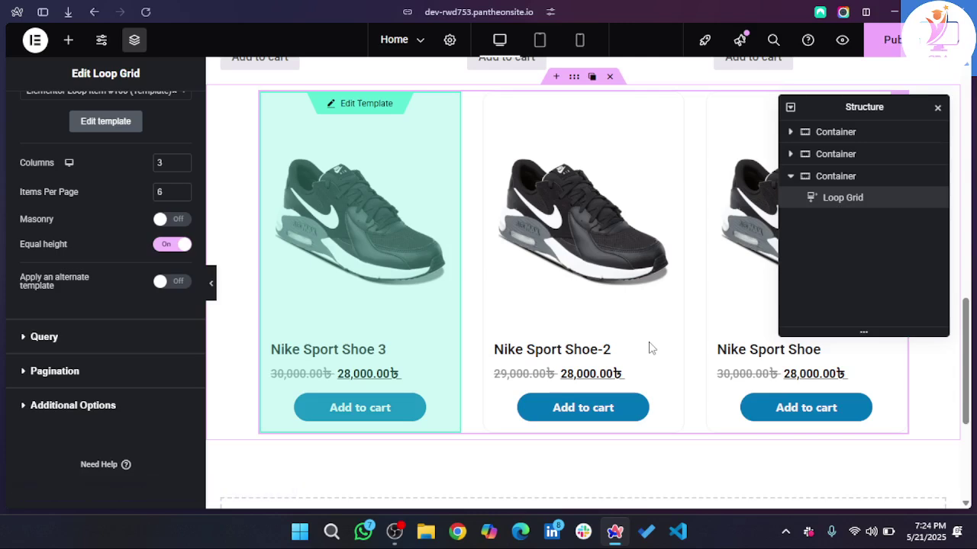
{"action": "scroll", "coordinate": [651, 349], "scroll_direction": "down", "scroll_amount": 1}
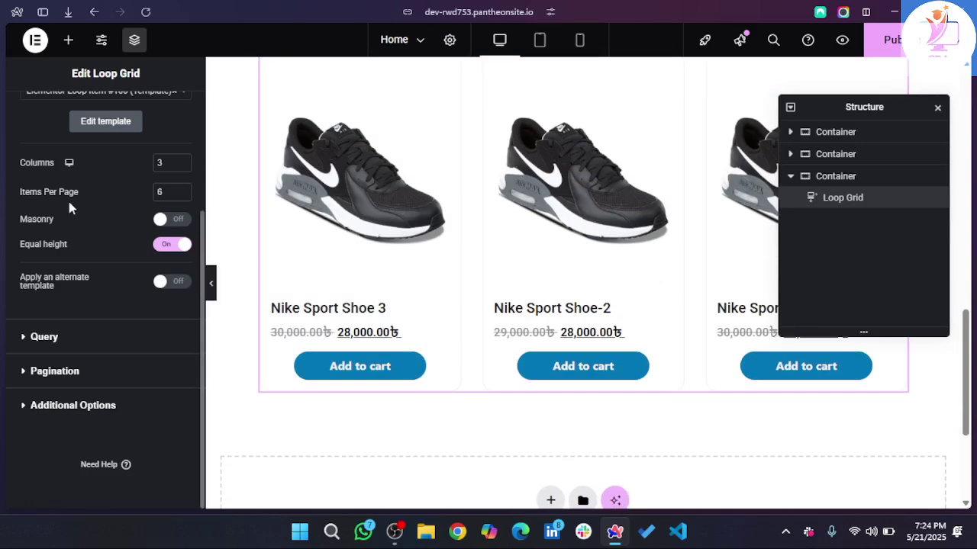
{"action": "scroll", "coordinate": [67, 198], "scroll_direction": "up", "scroll_amount": 1}
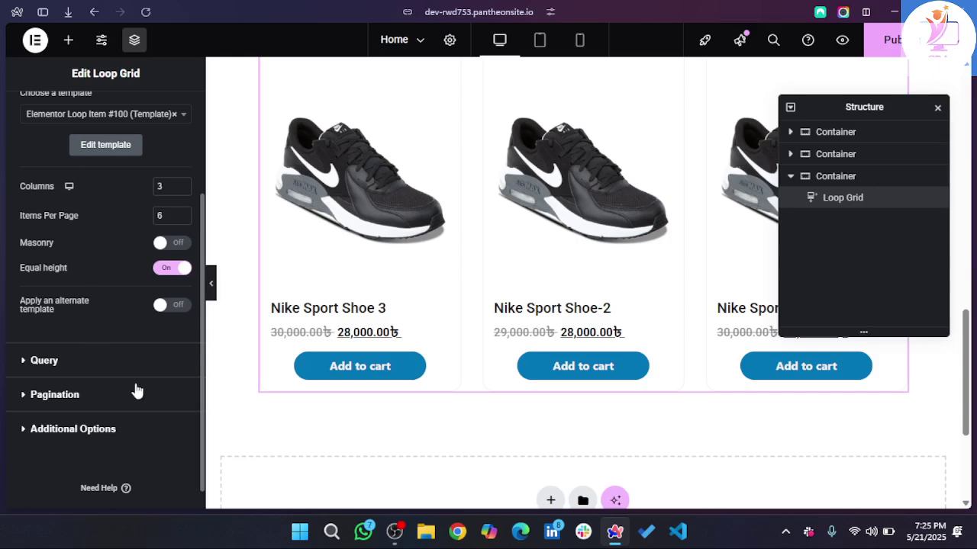
- Set the Loop Grid query source to Current Query after briefly trying Sale
{"action": "scroll", "coordinate": [136, 391], "scroll_direction": "down", "scroll_amount": 1}
{"action": "left_click", "coordinate": [43, 337]}
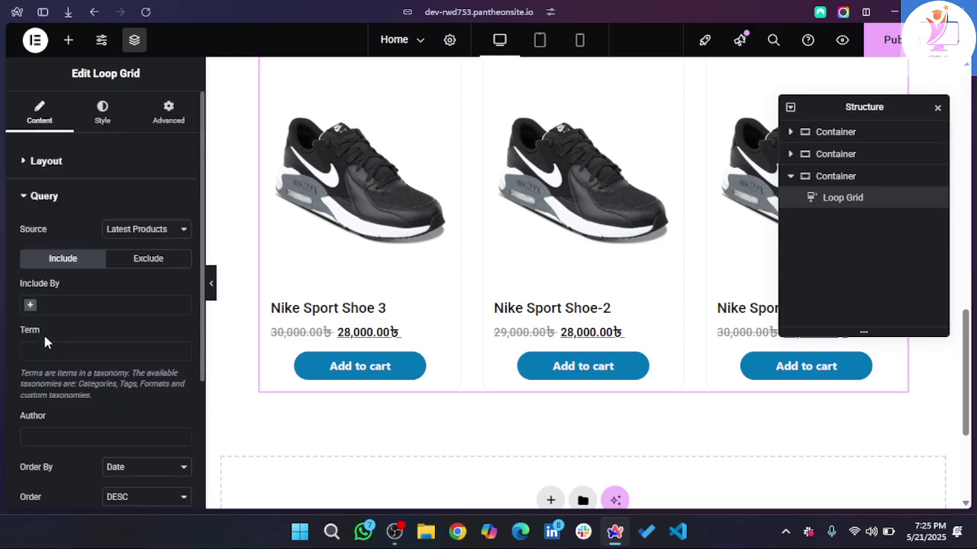
{"action": "left_click", "coordinate": [137, 233]}
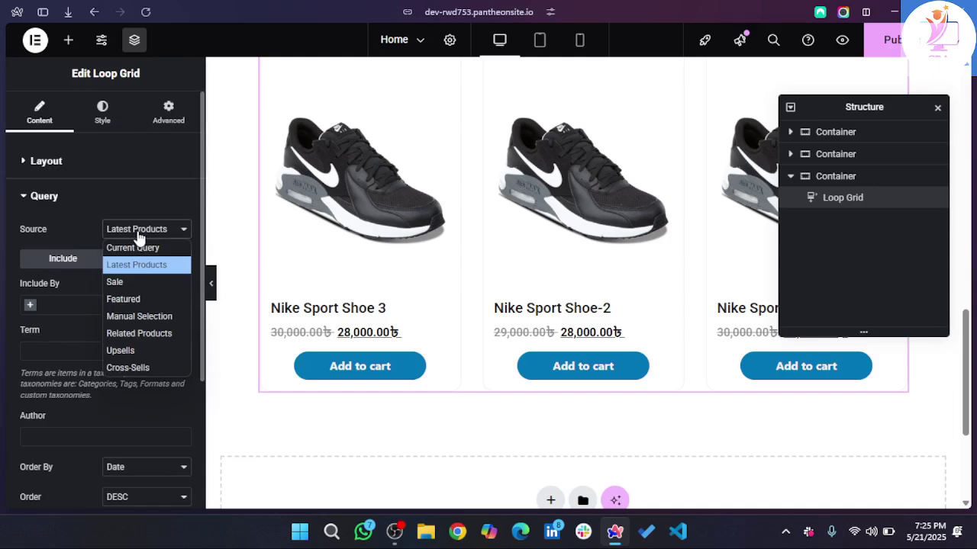
{"action": "left_click", "coordinate": [146, 284]}
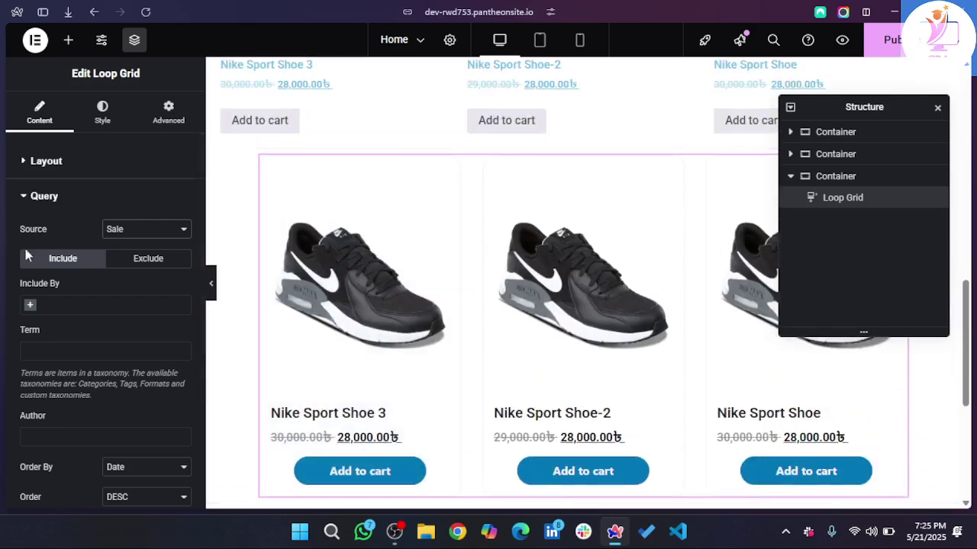
{"action": "left_click", "coordinate": [138, 234]}
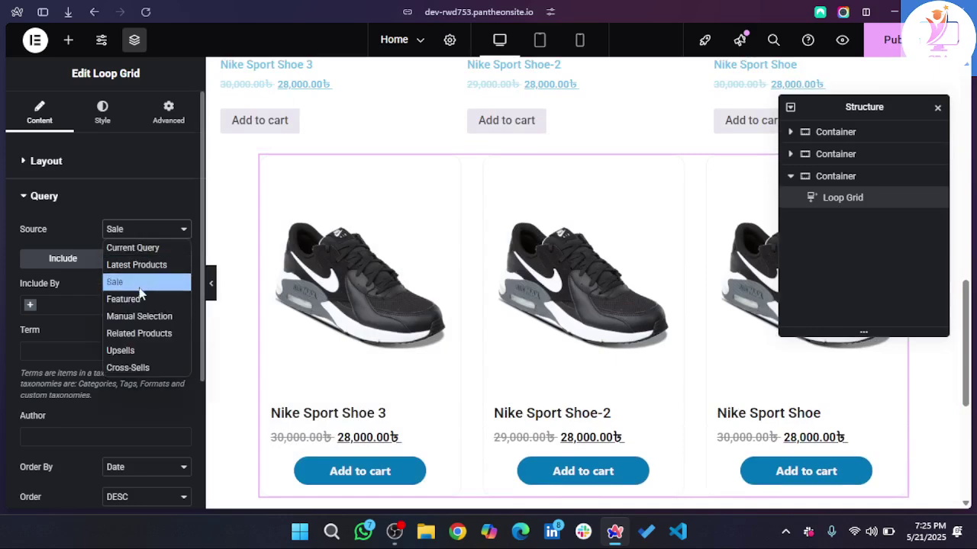
{"action": "left_click", "coordinate": [145, 251]}
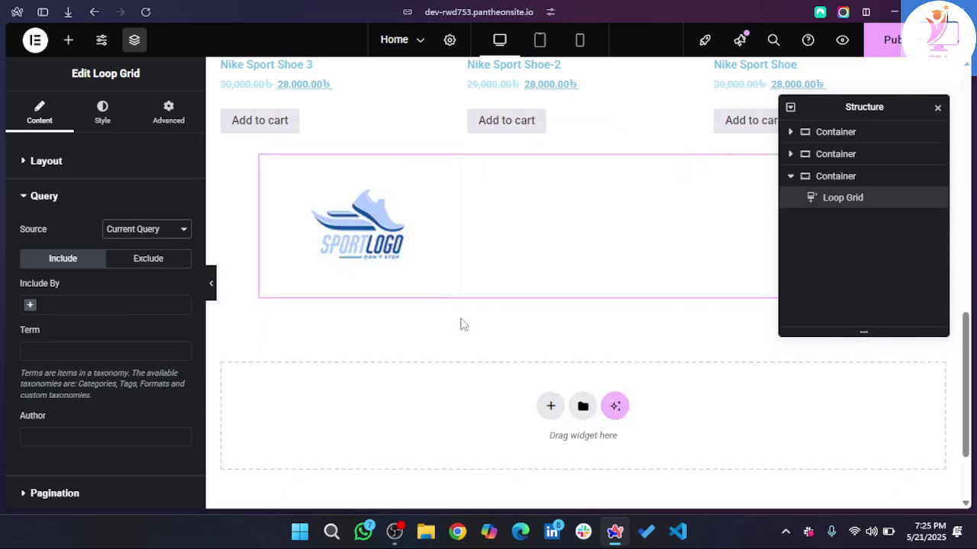
- Try an include-by search and a Manual Selection source, then revert to Current Query
{"action": "left_click", "coordinate": [30, 306]}
{"action": "type", "text": "c"}
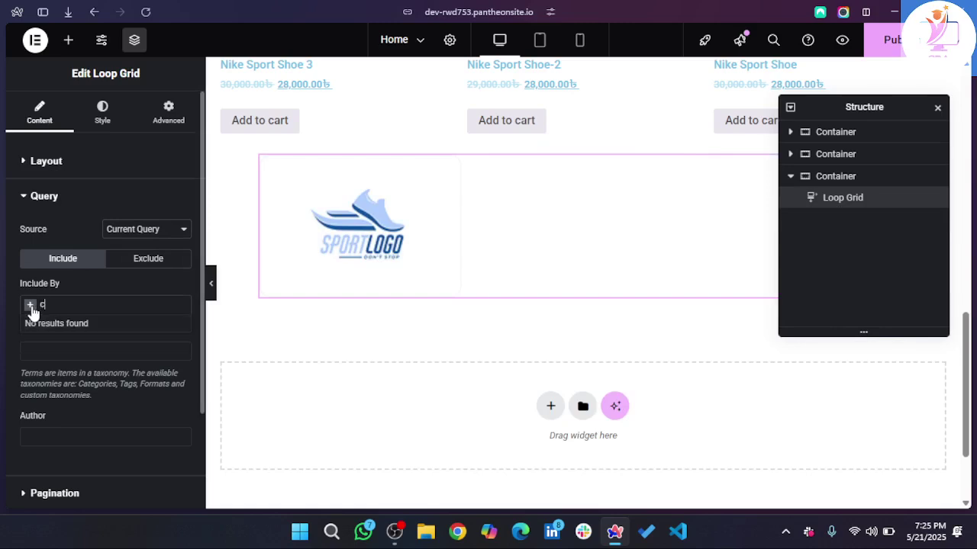
{"action": "left_click", "coordinate": [139, 239]}
{"action": "left_click", "coordinate": [139, 233]}
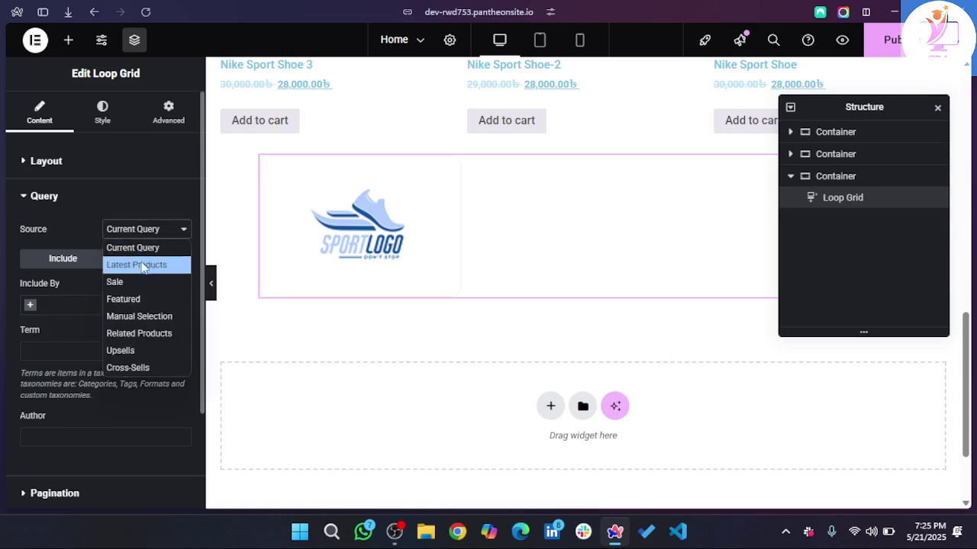
{"action": "left_click", "coordinate": [158, 321]}
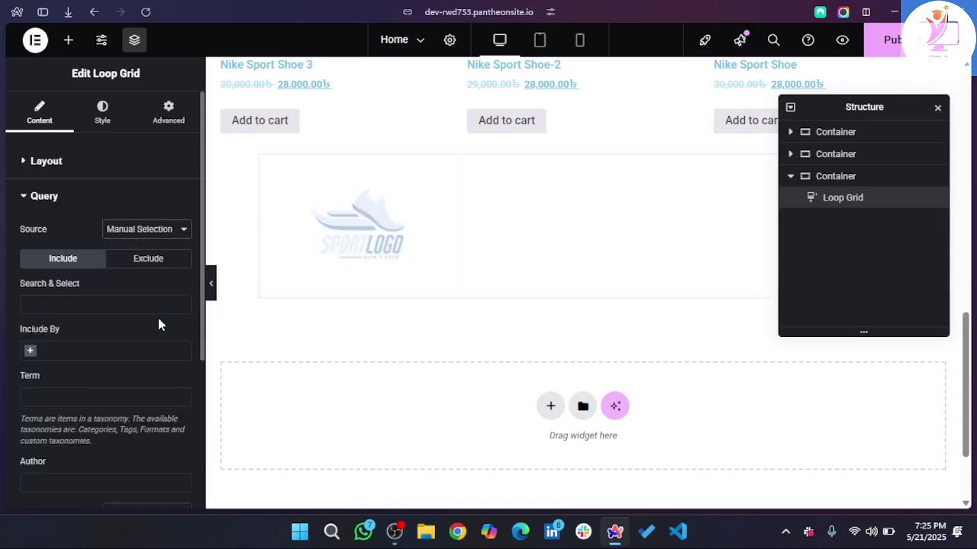
{"action": "left_click", "coordinate": [91, 304]}
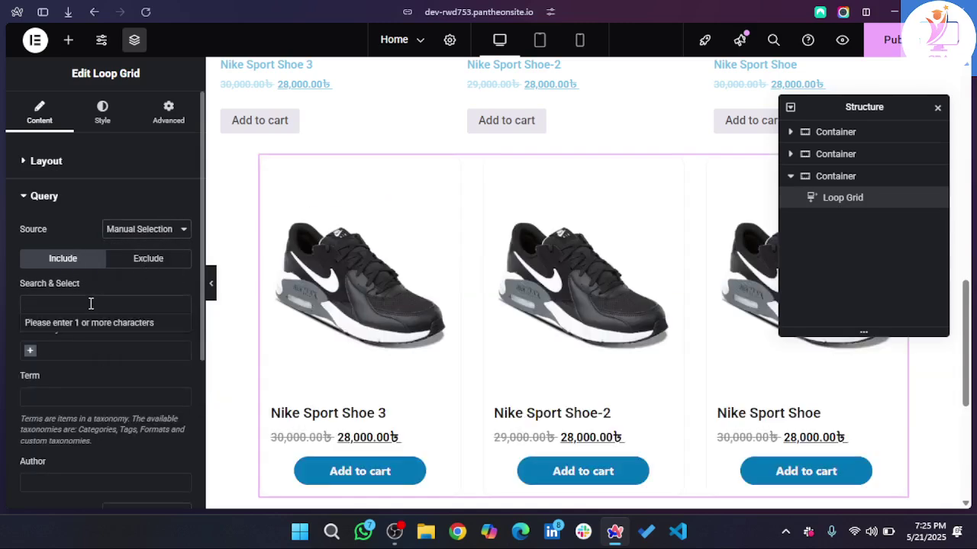
{"action": "type", "text": "care"}
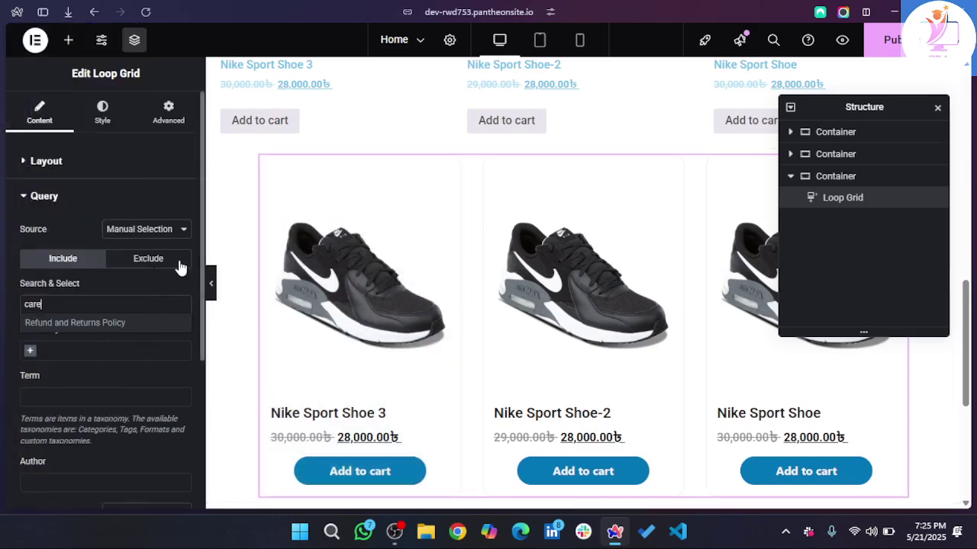
{"action": "left_click", "coordinate": [149, 236]}
{"action": "left_click", "coordinate": [149, 235]}
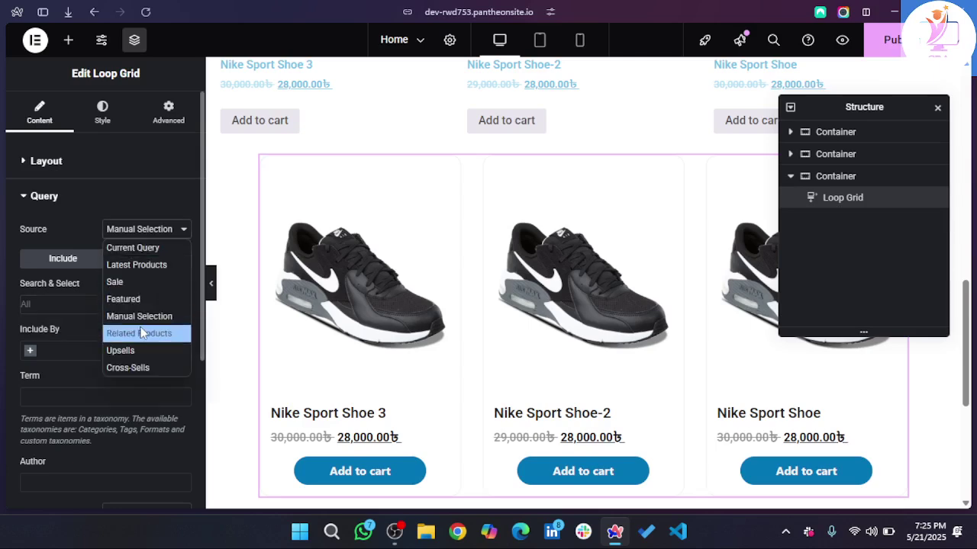
{"action": "left_click", "coordinate": [158, 255]}
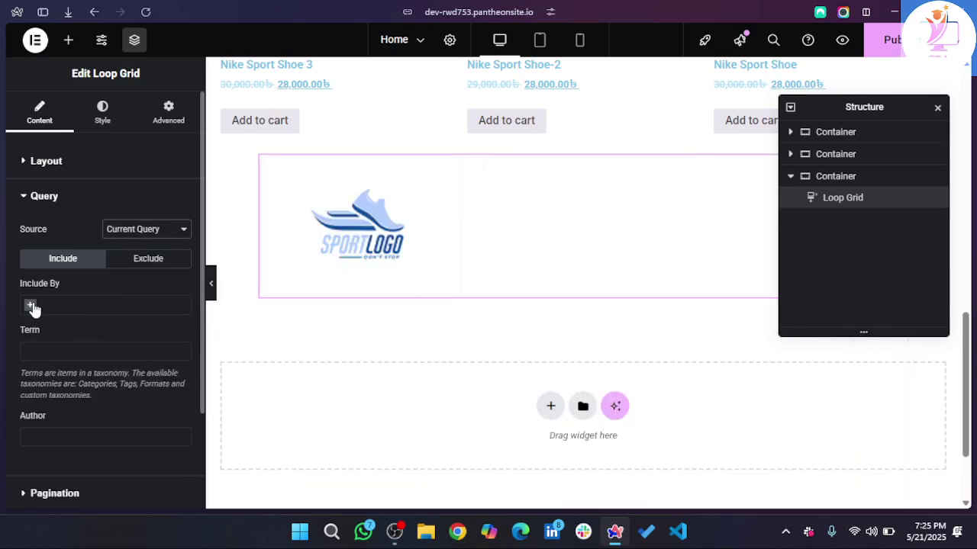
- Add an Include By filter set to Term
{"action": "left_click", "coordinate": [31, 307]}
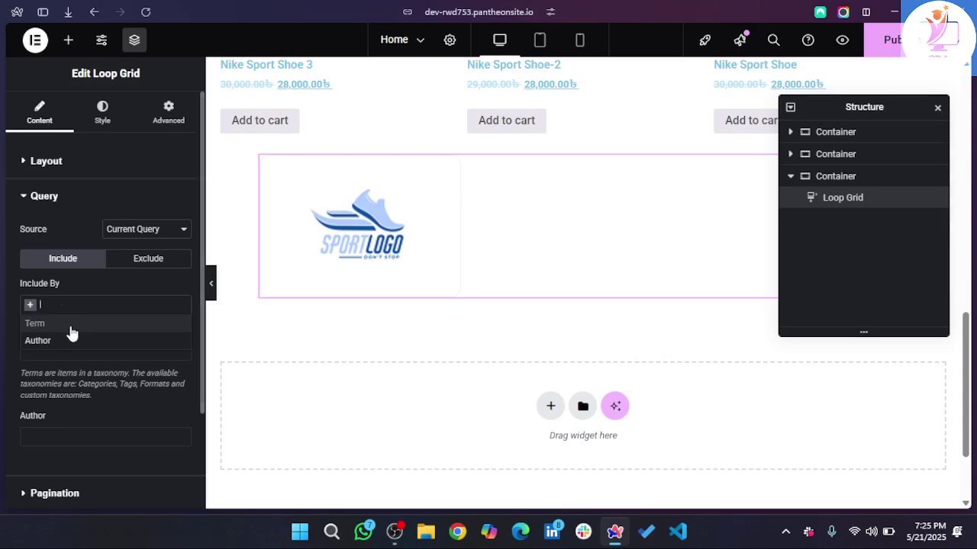
{"action": "left_click", "coordinate": [56, 329]}
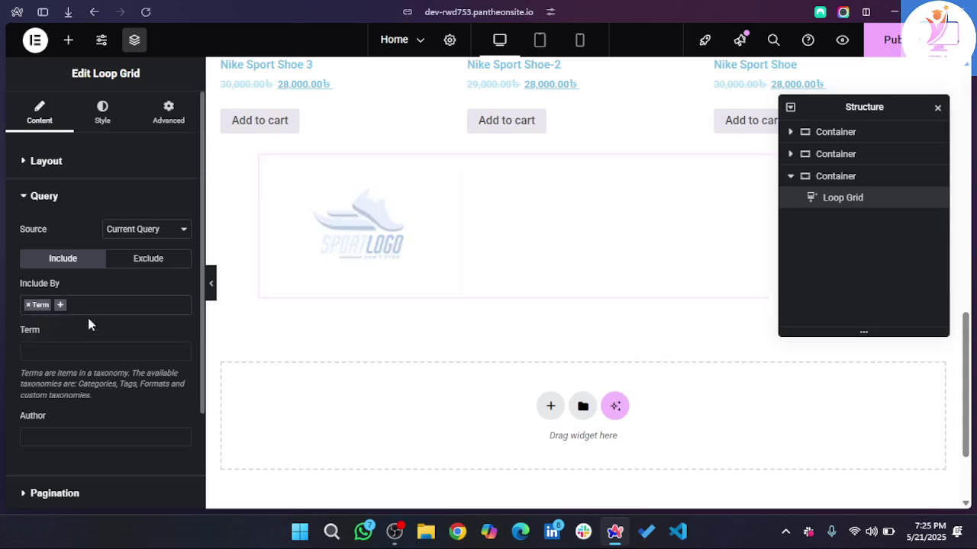
{"action": "left_click", "coordinate": [75, 357]}
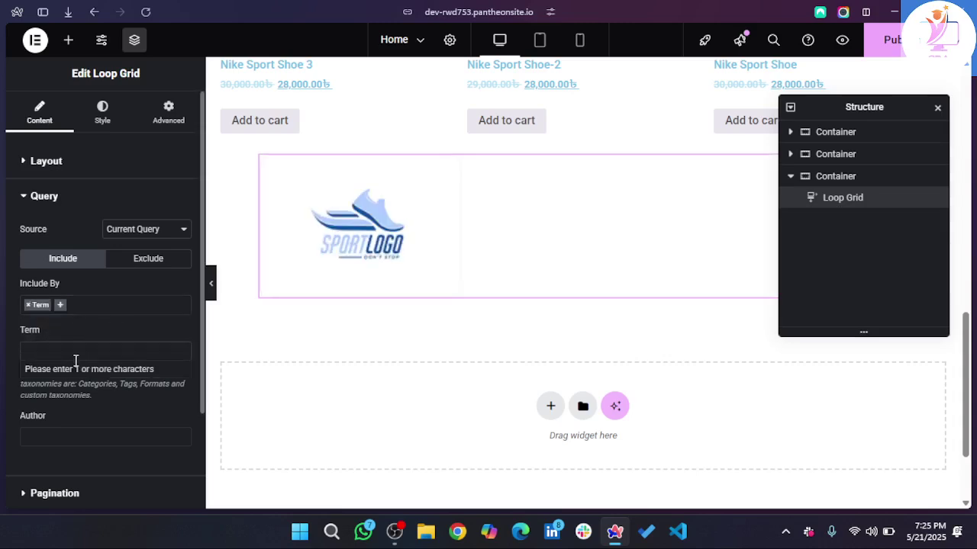
{"action": "mouse_move", "coordinate": [3, 305]}
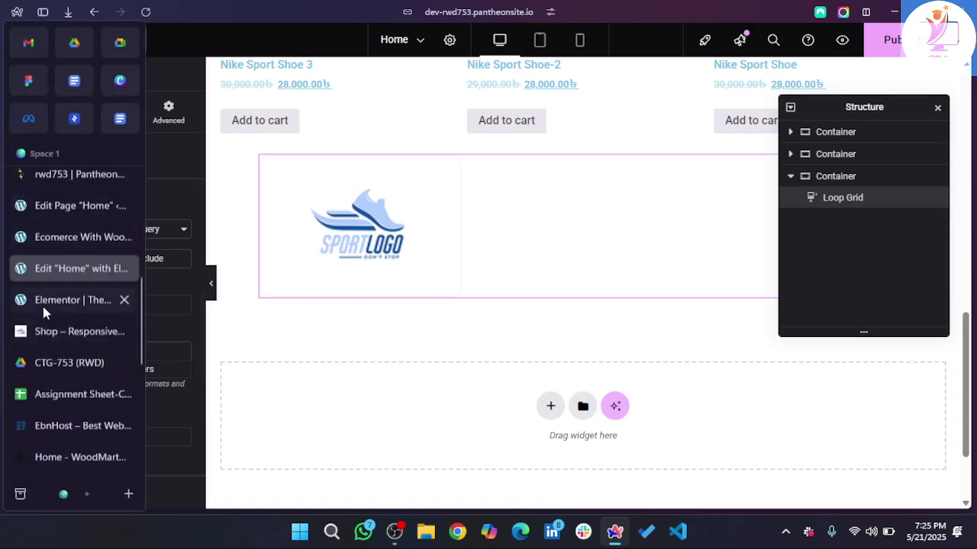
- Close the 'Ecomerce With...' browser tab and switch to the Shop tab
{"action": "left_click", "coordinate": [46, 243]}
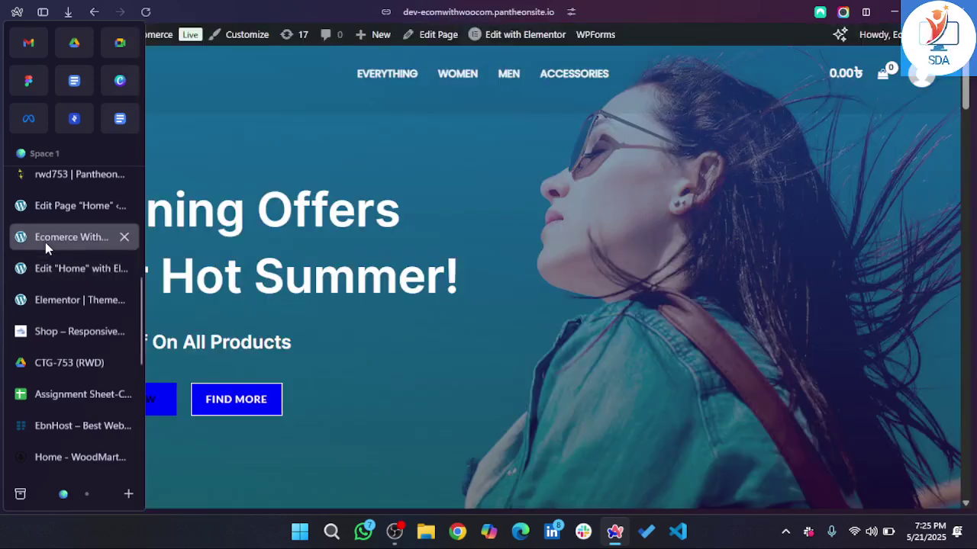
{"action": "left_click", "coordinate": [125, 238]}
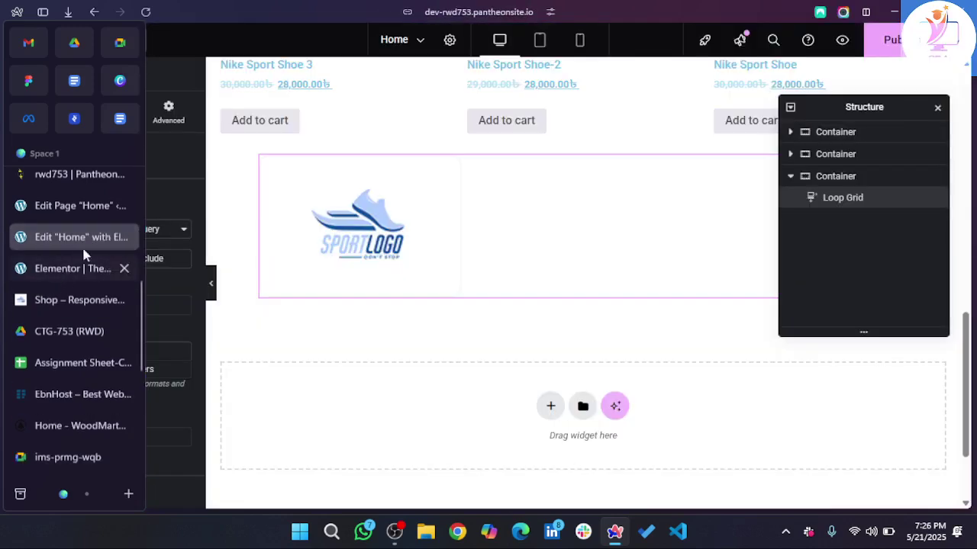
{"action": "left_click", "coordinate": [58, 297]}
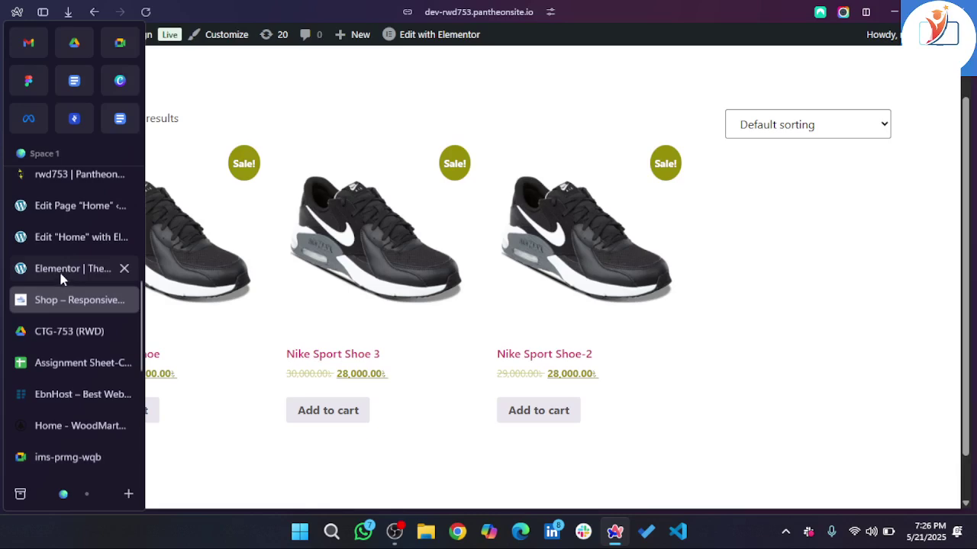
- Switch to the WordPress admin Dashboard tab
{"action": "mouse_move", "coordinate": [70, 36]}
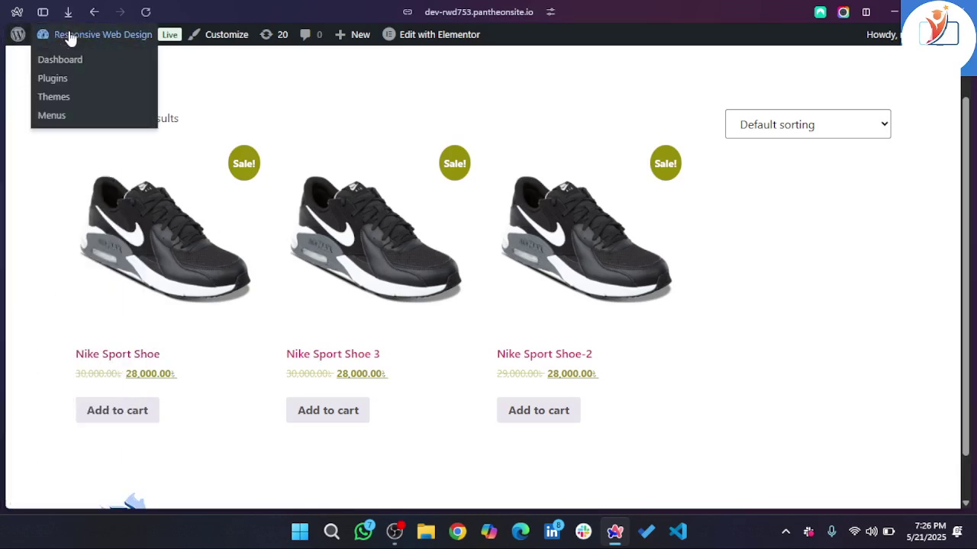
{"action": "right_click", "coordinate": [53, 58]}
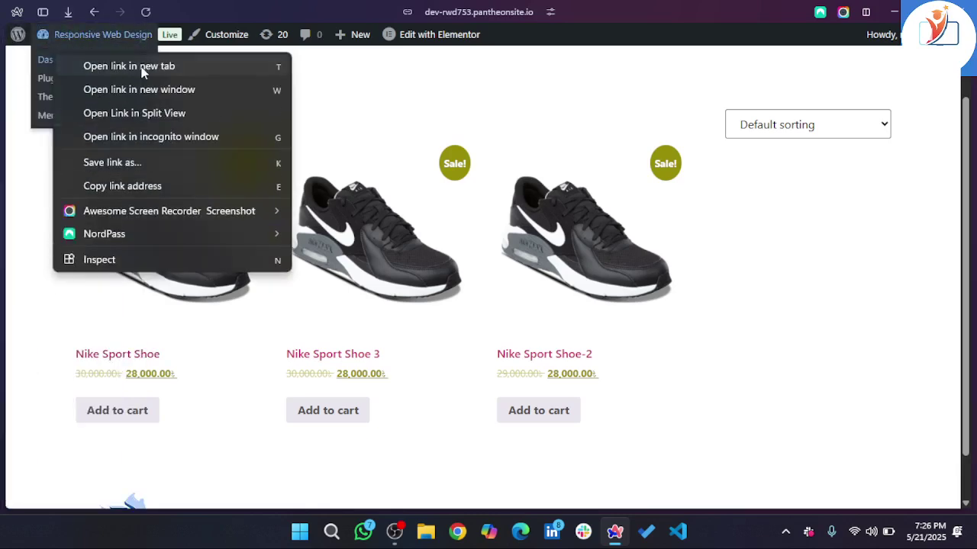
{"action": "key", "text": "Escape"}
{"action": "mouse_move", "coordinate": [87, 196]}
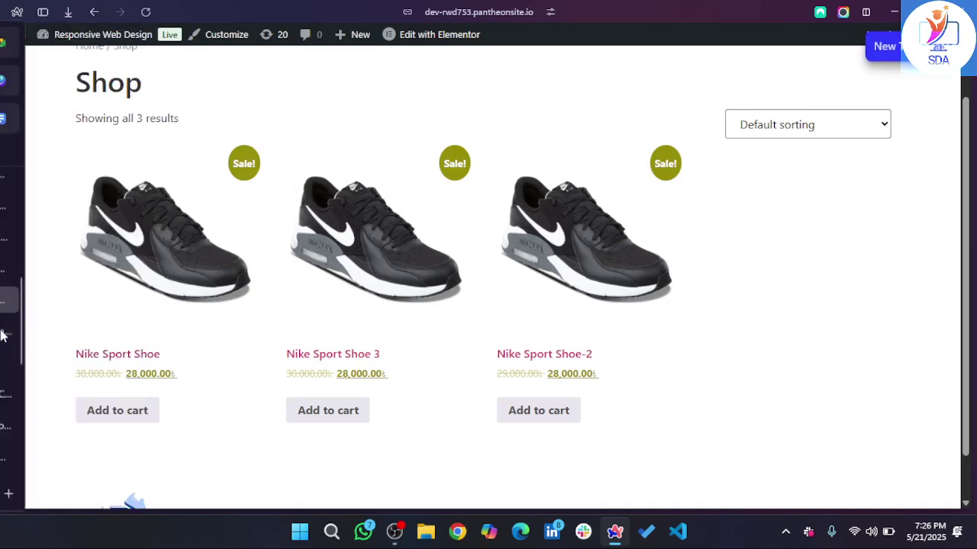
{"action": "left_click", "coordinate": [86, 329]}
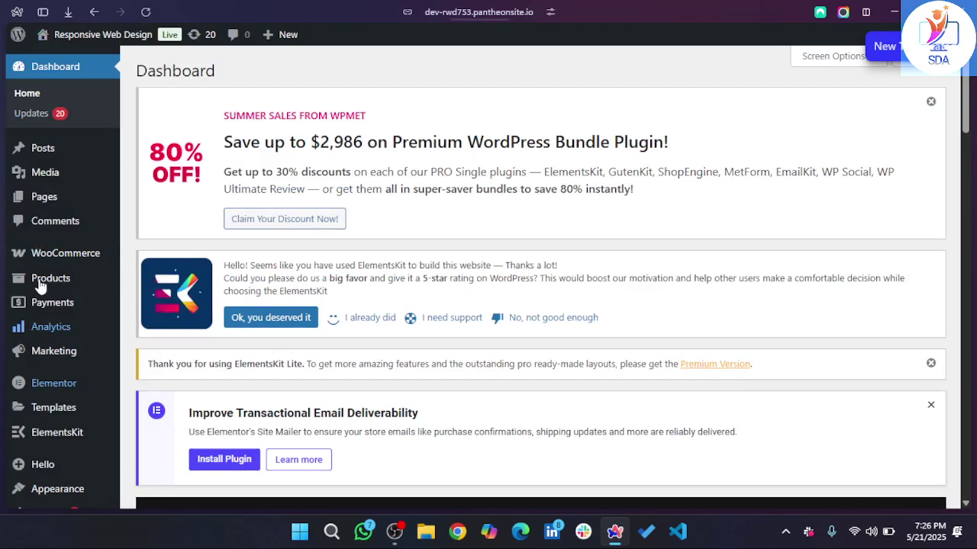
- Create a new product category named Featured
{"action": "mouse_move", "coordinate": [51, 279]}
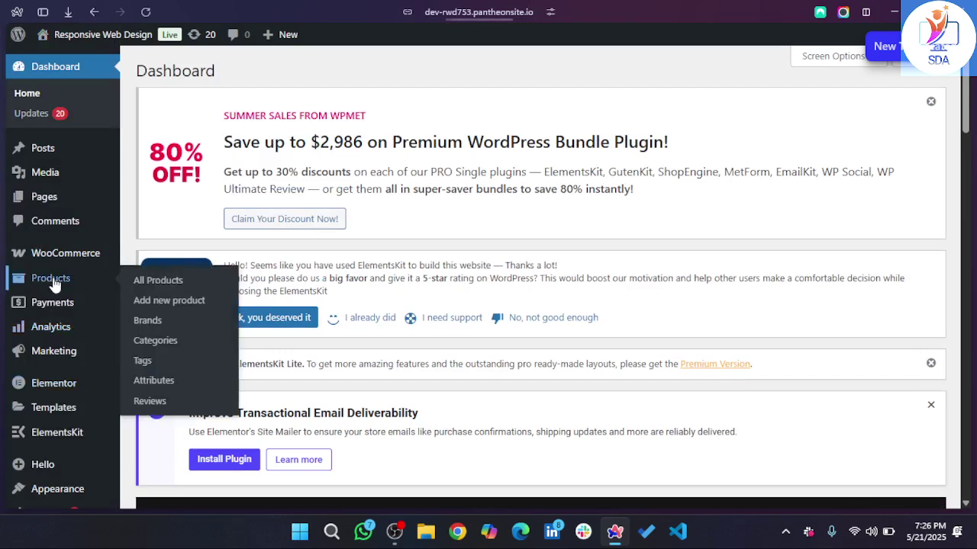
{"action": "left_click", "coordinate": [155, 341]}
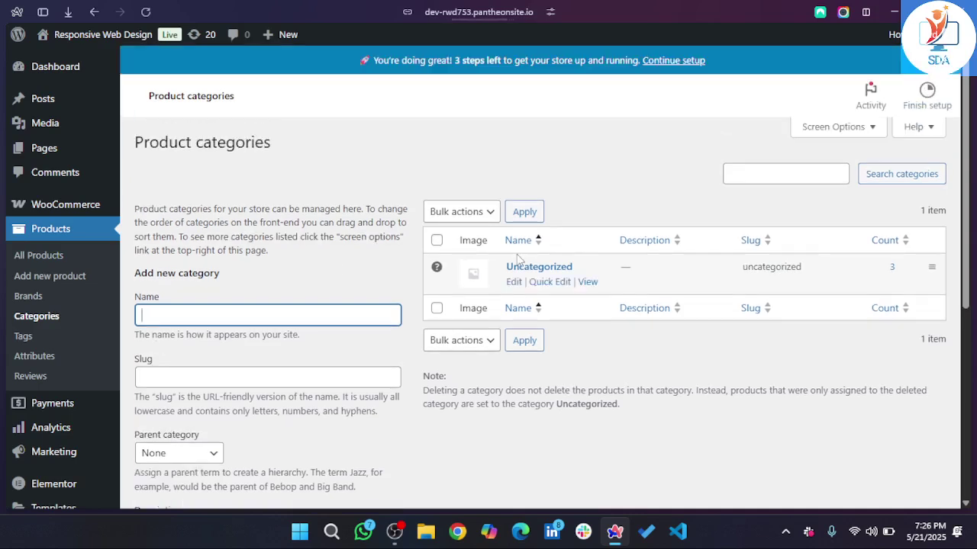
{"action": "left_click", "coordinate": [279, 315]}
{"action": "type", "text": "Featured"}
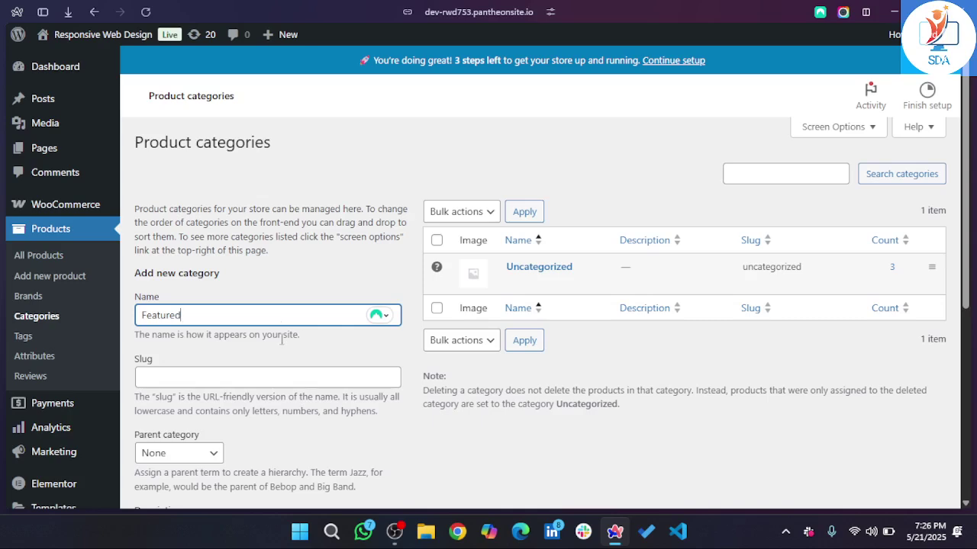
{"action": "scroll", "coordinate": [220, 419], "scroll_direction": "down", "scroll_amount": 1}
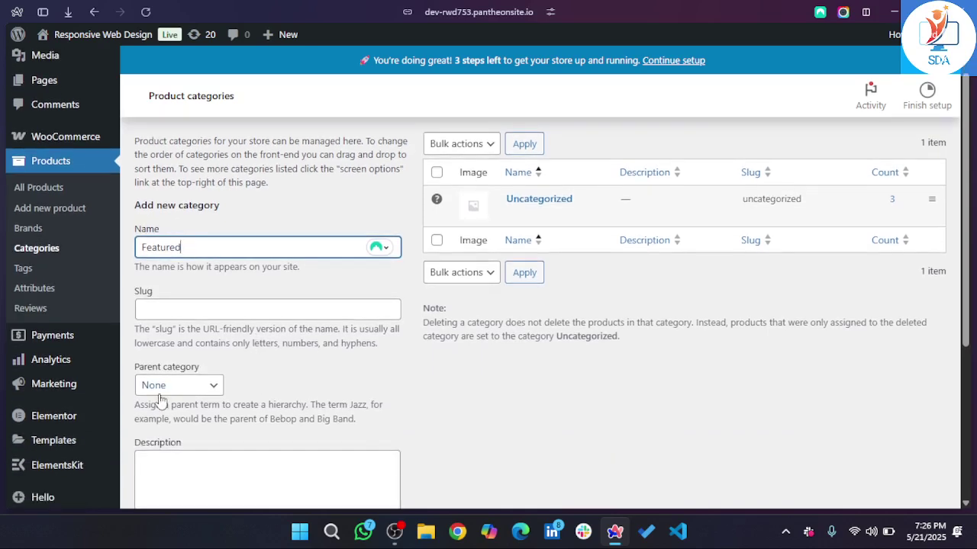
{"action": "scroll", "coordinate": [161, 401], "scroll_direction": "down", "scroll_amount": 3}
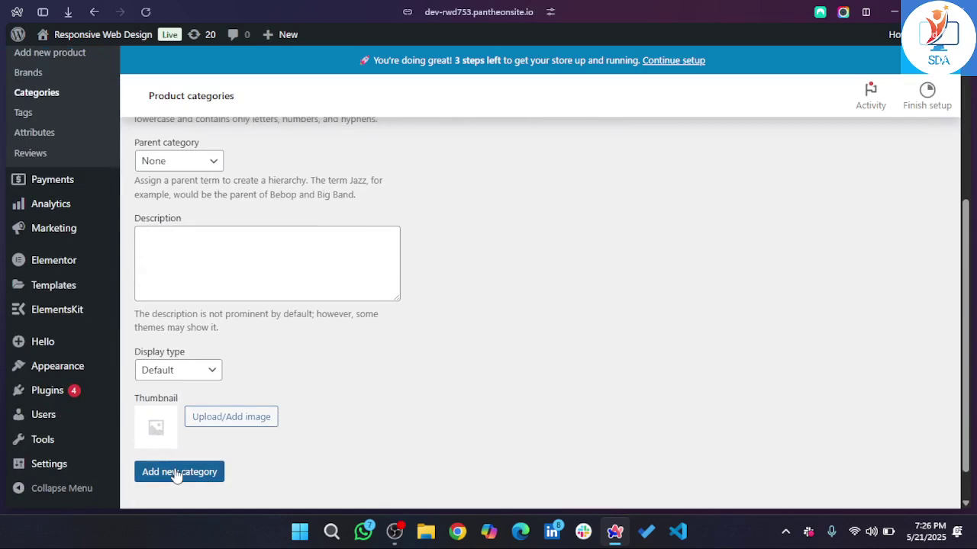
{"action": "left_click", "coordinate": [175, 473]}
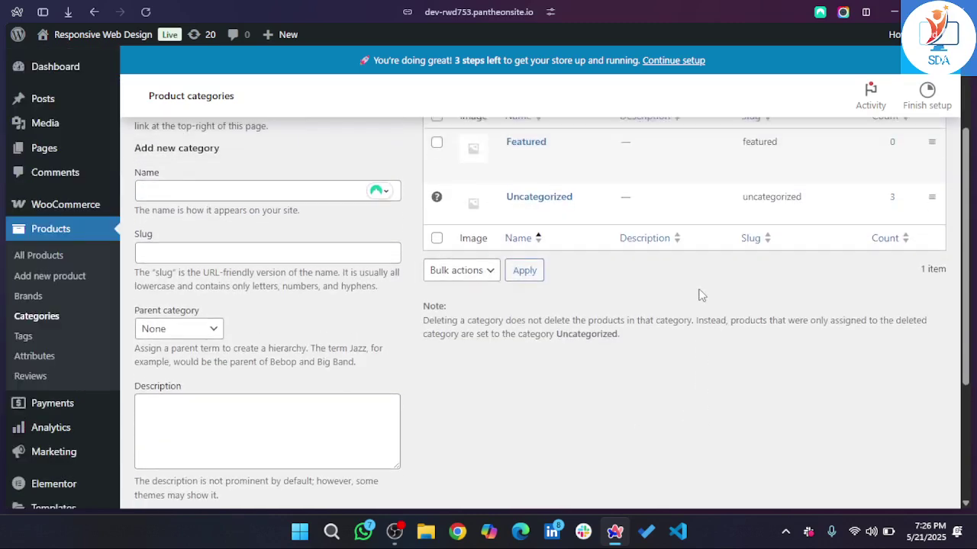
- Create a second product category named Best Sellers
{"action": "scroll", "coordinate": [521, 247], "scroll_direction": "down", "scroll_amount": 5}
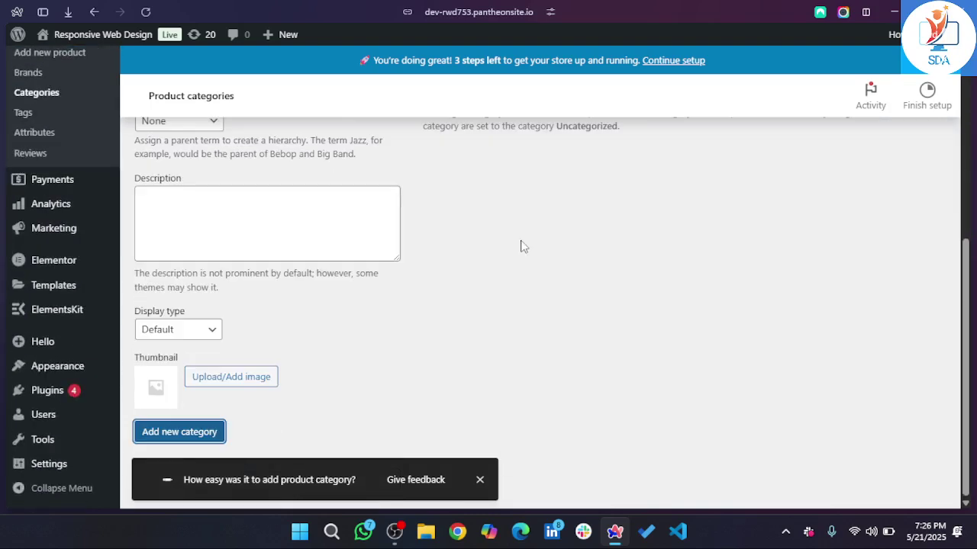
{"action": "scroll", "coordinate": [519, 246], "scroll_direction": "up", "scroll_amount": 5}
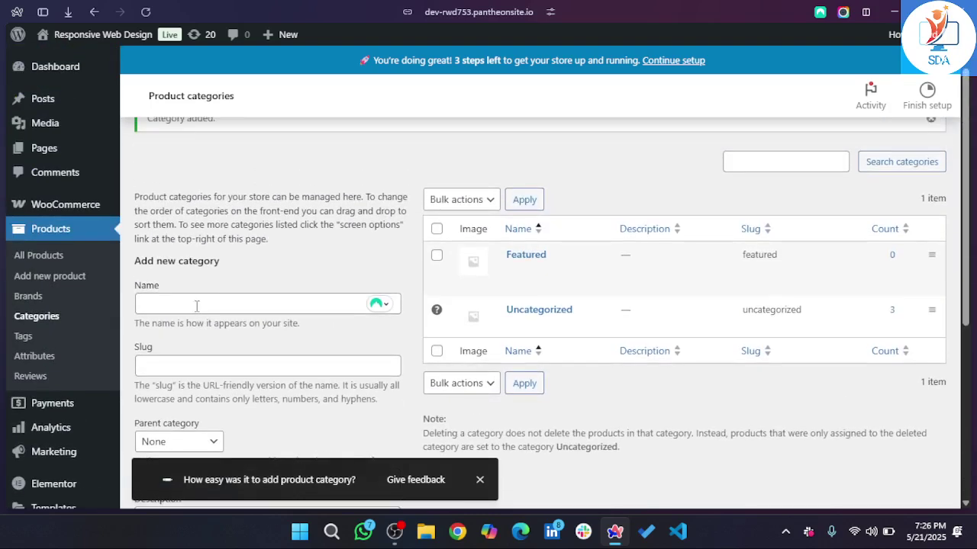
{"action": "left_click", "coordinate": [196, 305]}
{"action": "type", "text": "be"}
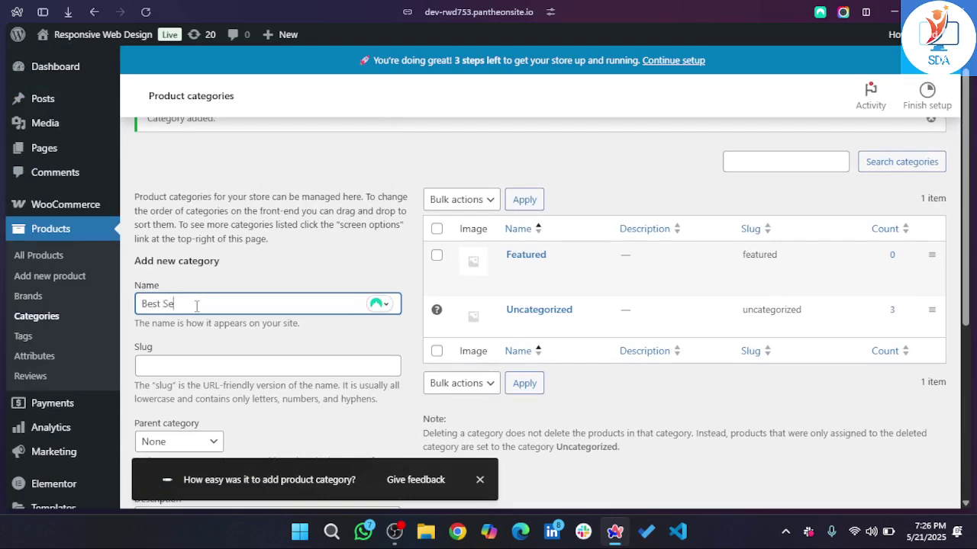
{"action": "scroll", "coordinate": [197, 305], "scroll_direction": "down", "scroll_amount": 5}
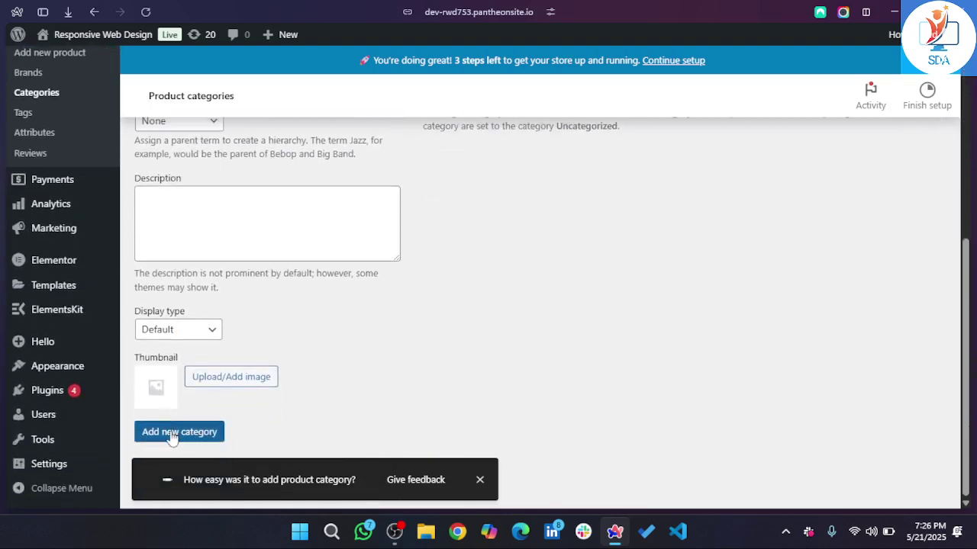
{"action": "left_click", "coordinate": [176, 432]}
{"action": "scroll", "coordinate": [432, 351], "scroll_direction": "up", "scroll_amount": 2}
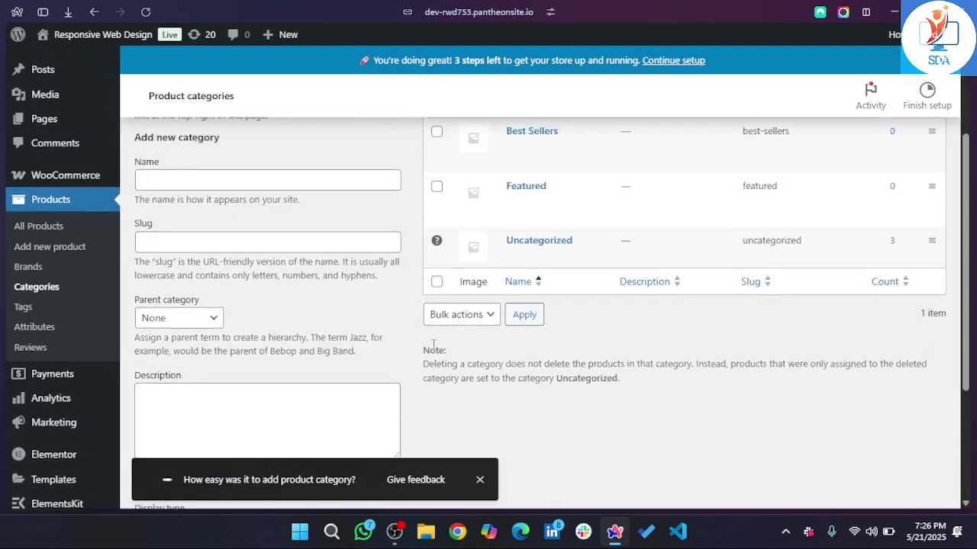
{"action": "mouse_move", "coordinate": [84, 252]}
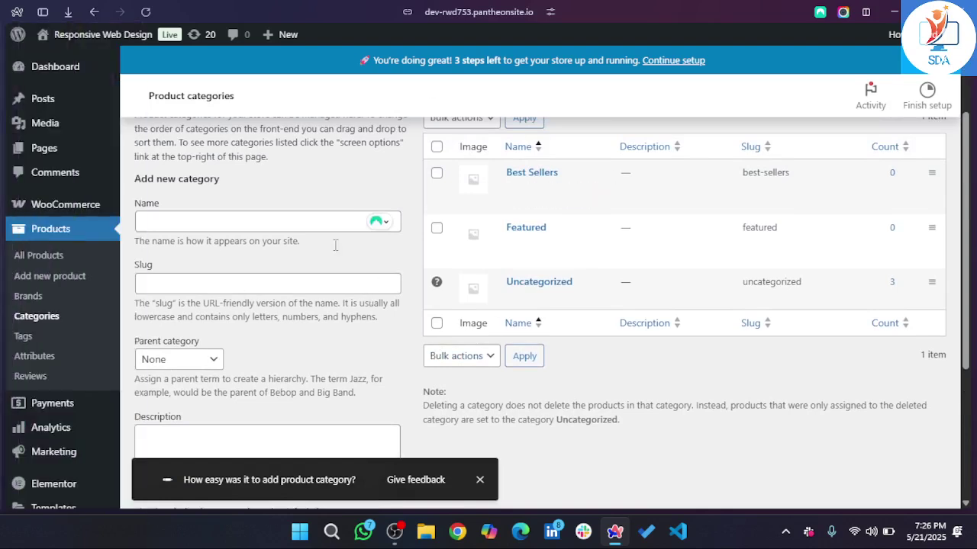
{"action": "left_click", "coordinate": [49, 257]}
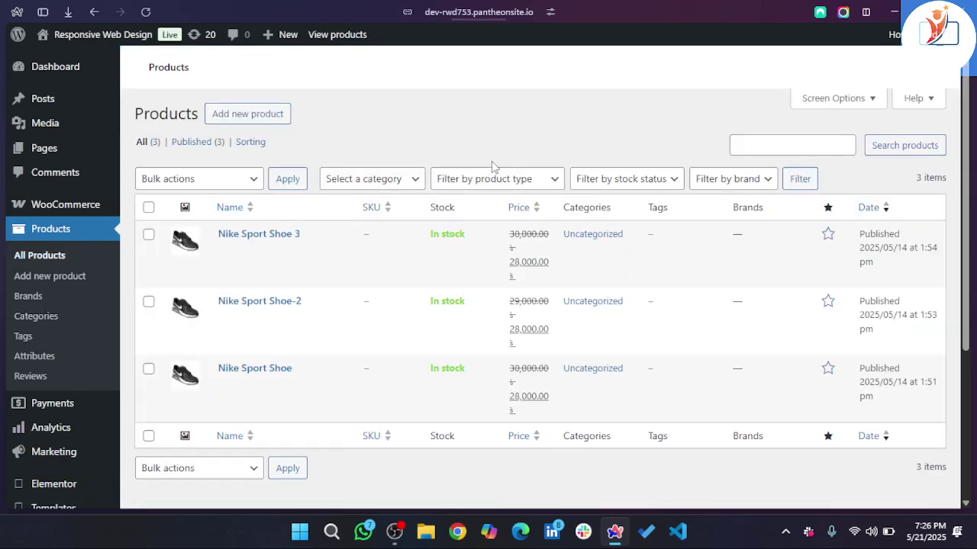
- Move Nike Sport Shoe 3 from Uncategorized into Best Sellers
{"action": "mouse_move", "coordinate": [174, 252]}
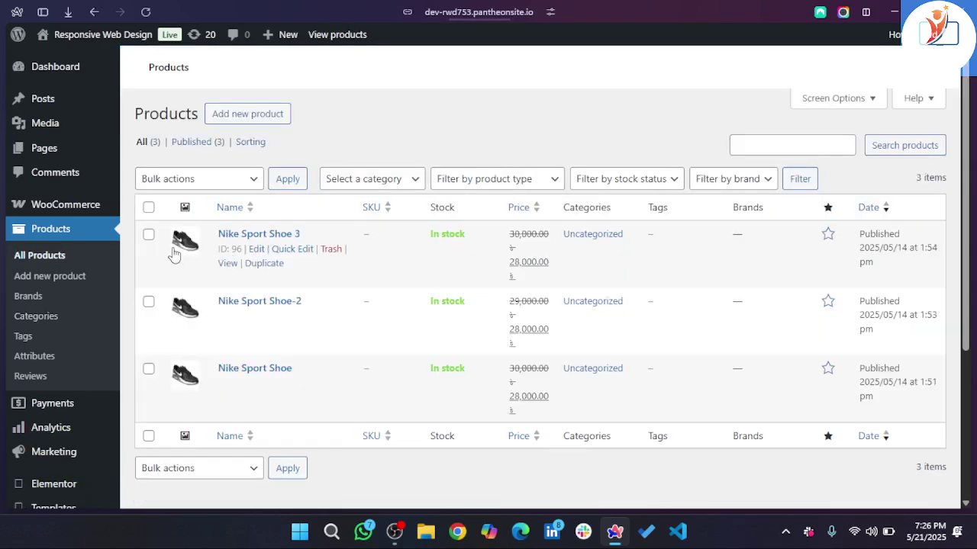
{"action": "left_click", "coordinate": [294, 251]}
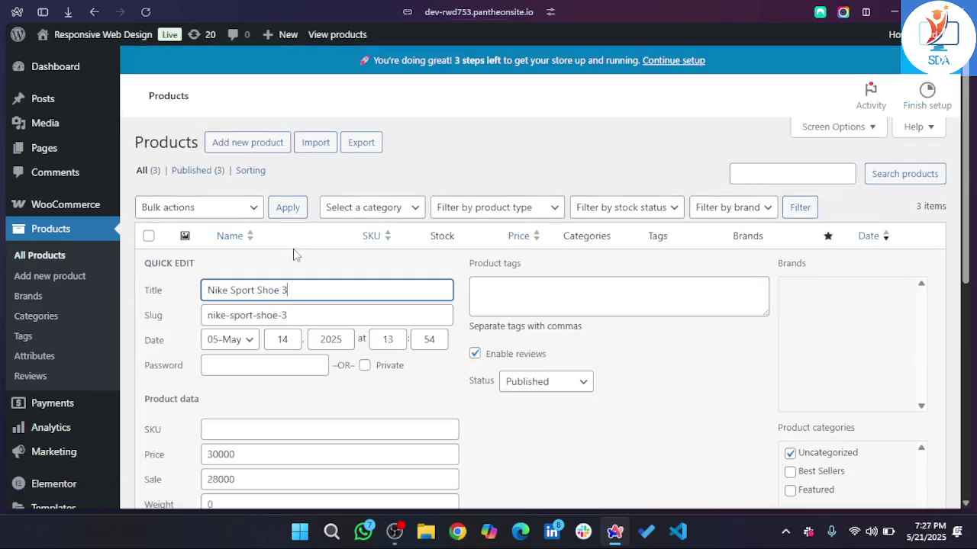
{"action": "scroll", "coordinate": [329, 330], "scroll_direction": "down", "scroll_amount": 1}
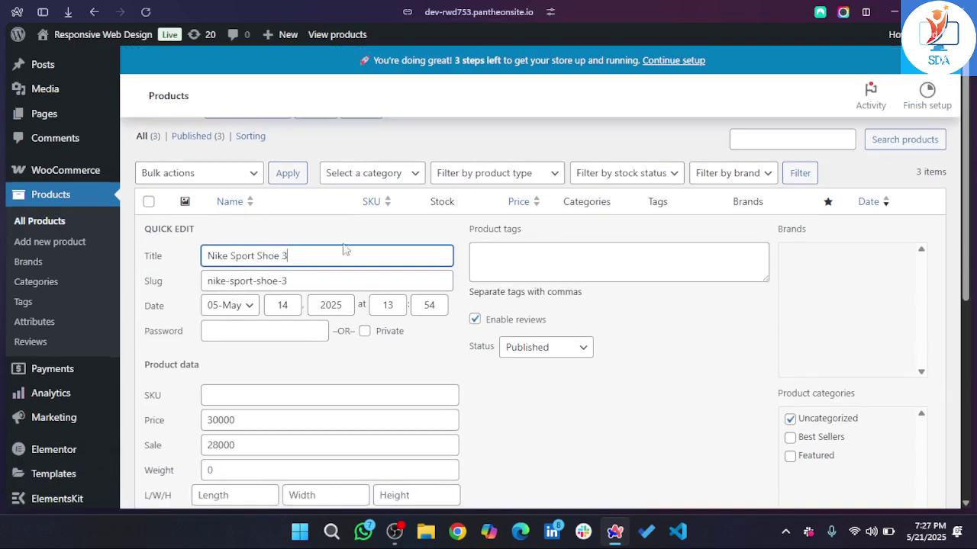
{"action": "scroll", "coordinate": [337, 255], "scroll_direction": "down", "scroll_amount": 2}
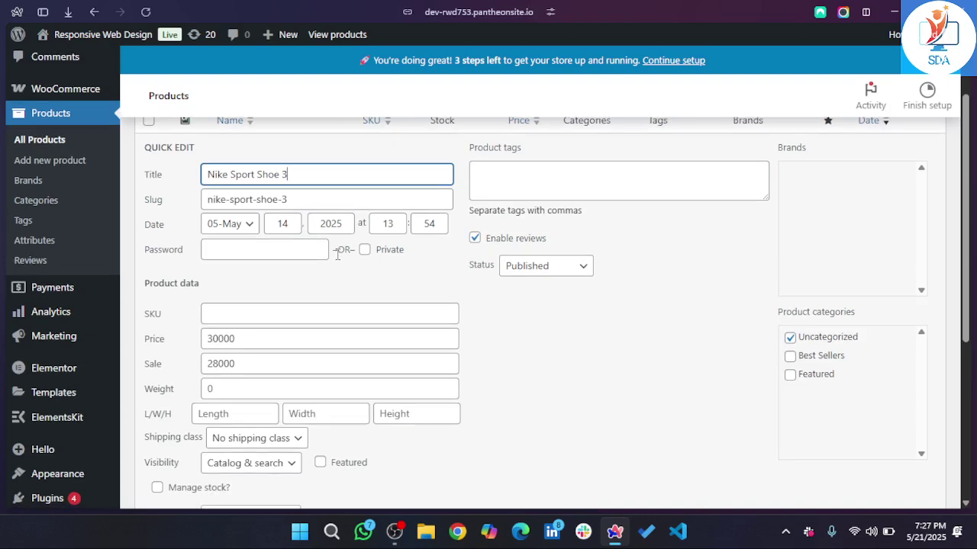
{"action": "scroll", "coordinate": [382, 356], "scroll_direction": "down", "scroll_amount": 1}
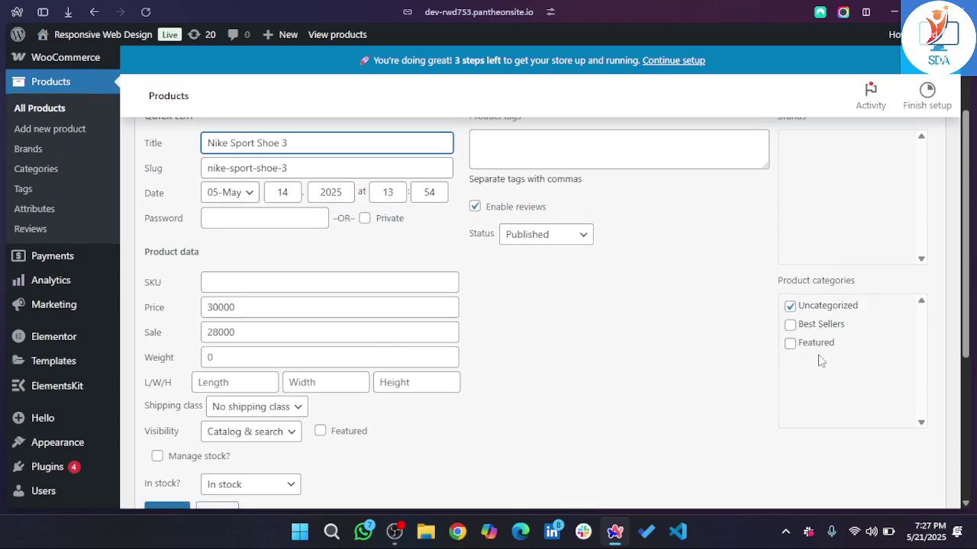
{"action": "left_click", "coordinate": [791, 325]}
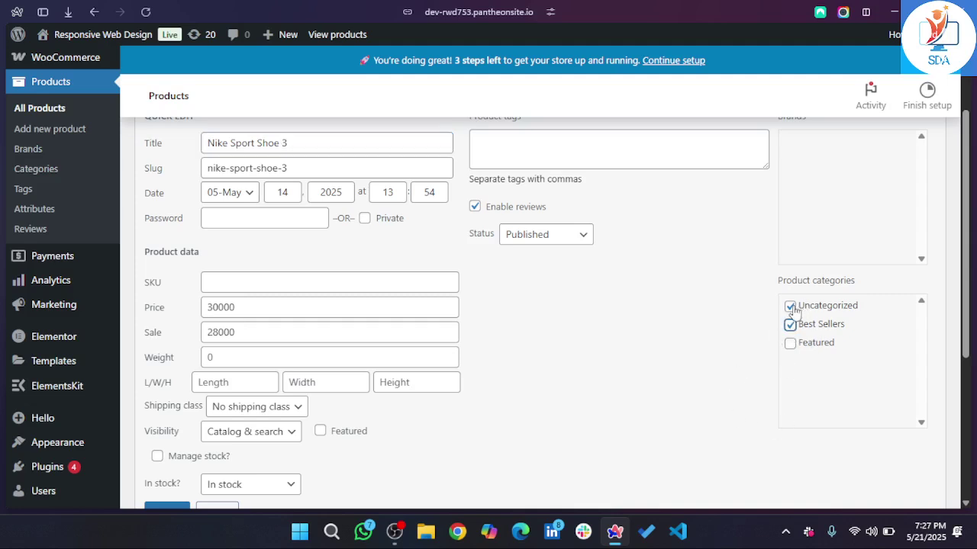
{"action": "left_click", "coordinate": [790, 306]}
{"action": "scroll", "coordinate": [683, 327], "scroll_direction": "down", "scroll_amount": 1}
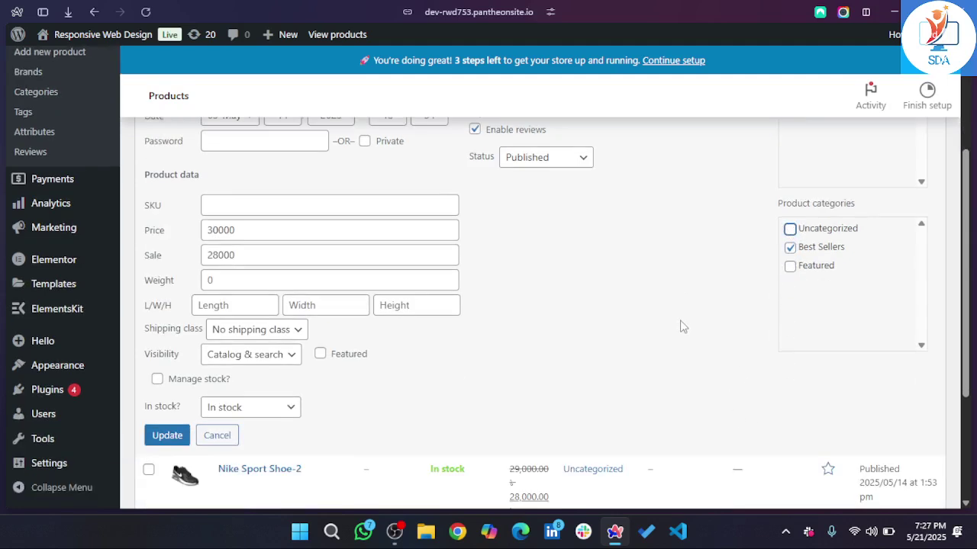
{"action": "left_click", "coordinate": [163, 441]}
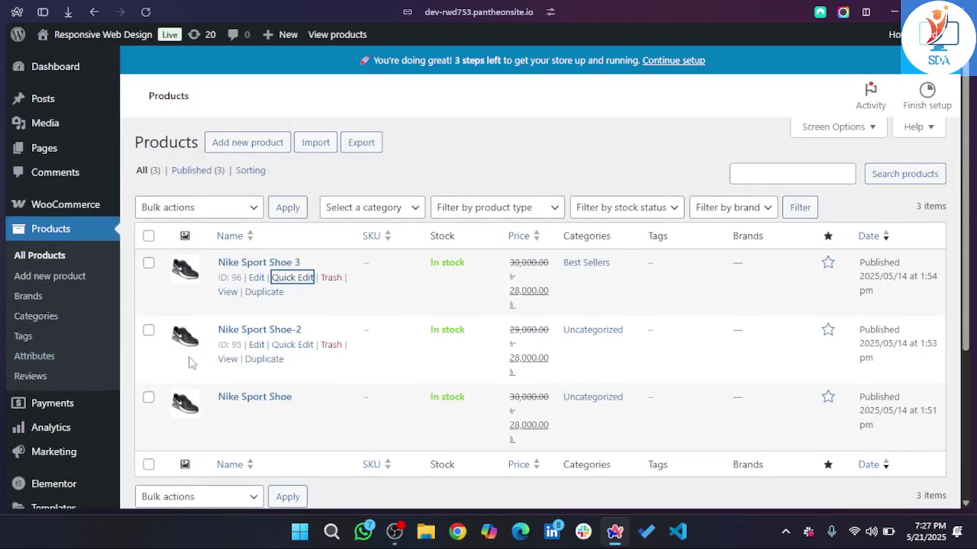
- Move Nike Sport Shoe-2 from Uncategorized into Best Sellers, keeping it in Featured
{"action": "left_click", "coordinate": [282, 348]}
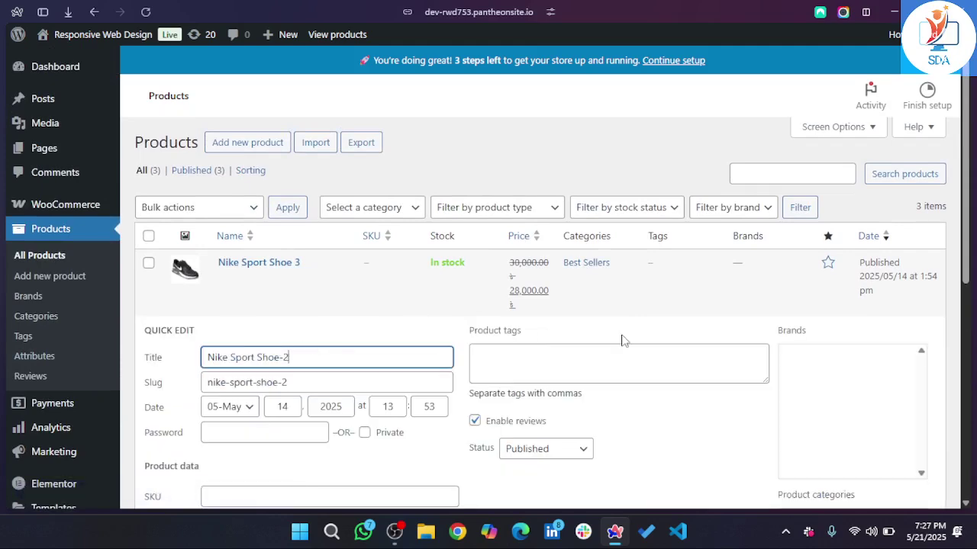
{"action": "scroll", "coordinate": [792, 391], "scroll_direction": "down", "scroll_amount": 2}
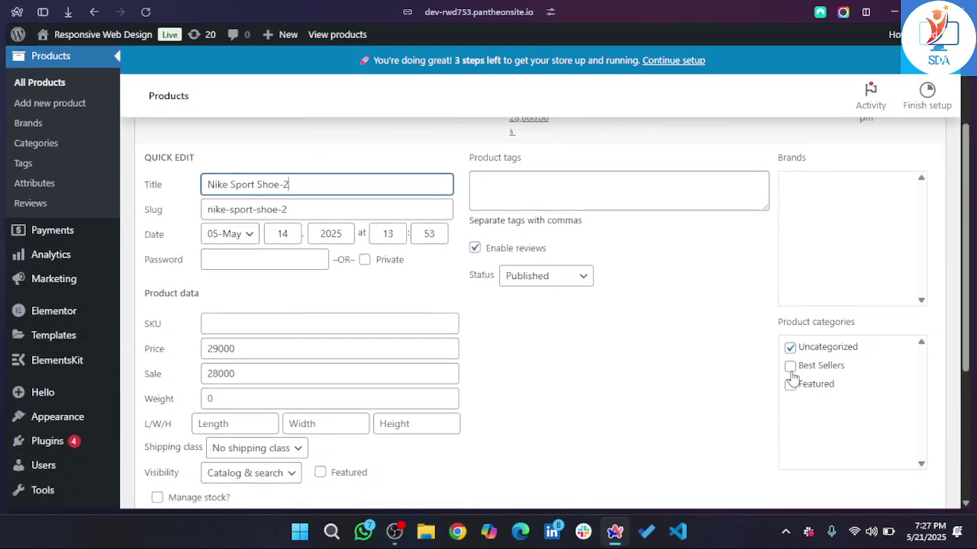
{"action": "left_click", "coordinate": [789, 367]}
{"action": "left_click", "coordinate": [789, 349]}
{"action": "scroll", "coordinate": [578, 425], "scroll_direction": "down", "scroll_amount": 2}
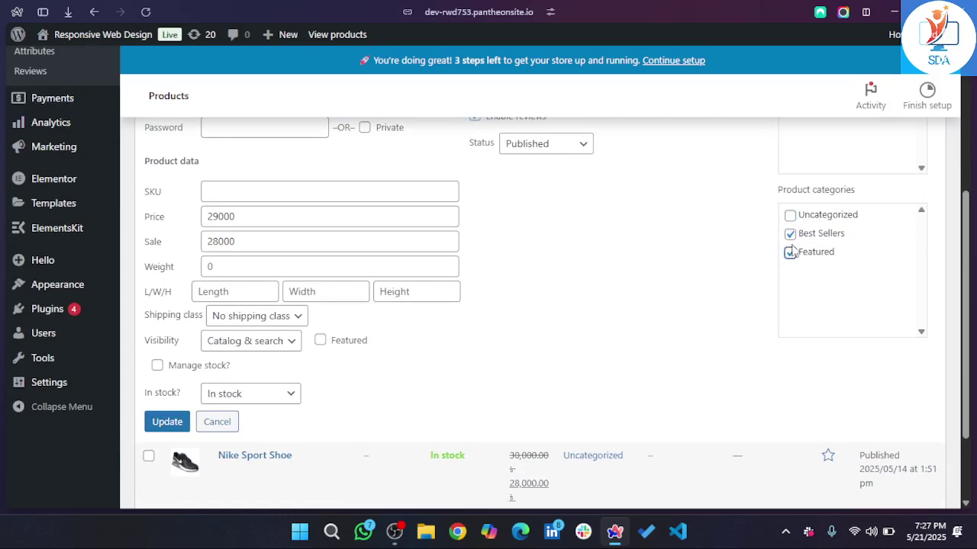
{"action": "left_click", "coordinate": [167, 421]}
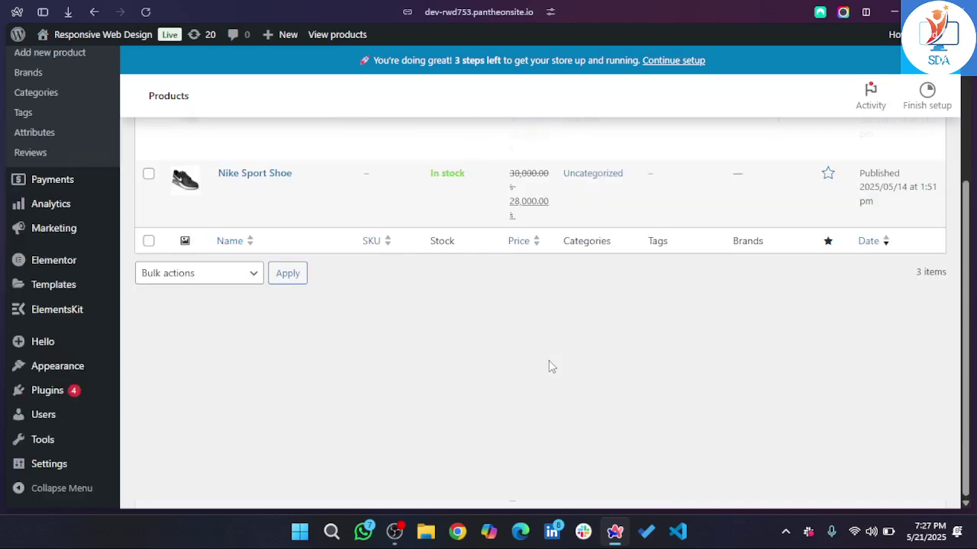
{"action": "scroll", "coordinate": [549, 364], "scroll_direction": "up", "scroll_amount": 2}
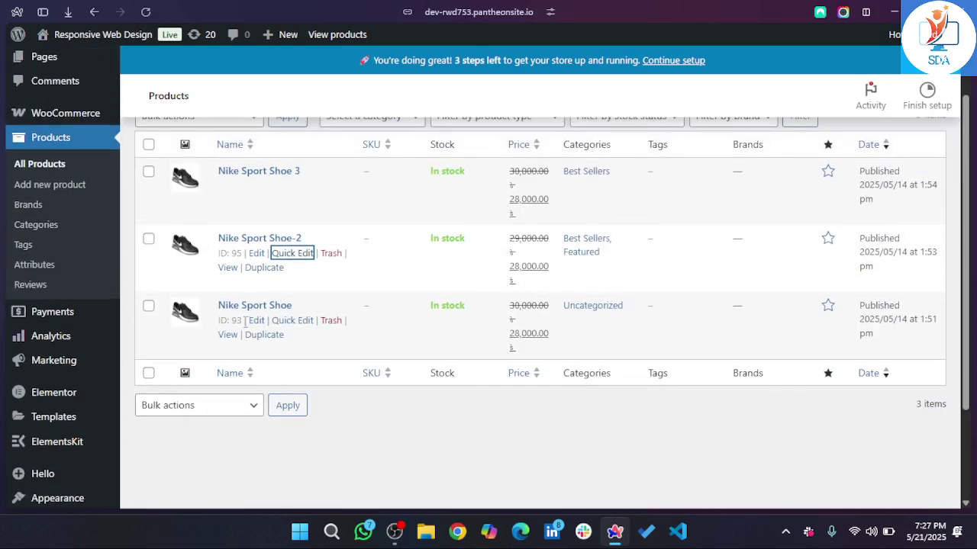
- Add Nike Sport Shoe to the Best Sellers category
{"action": "left_click", "coordinate": [290, 321]}
{"action": "scroll", "coordinate": [828, 405], "scroll_direction": "down", "scroll_amount": 1}
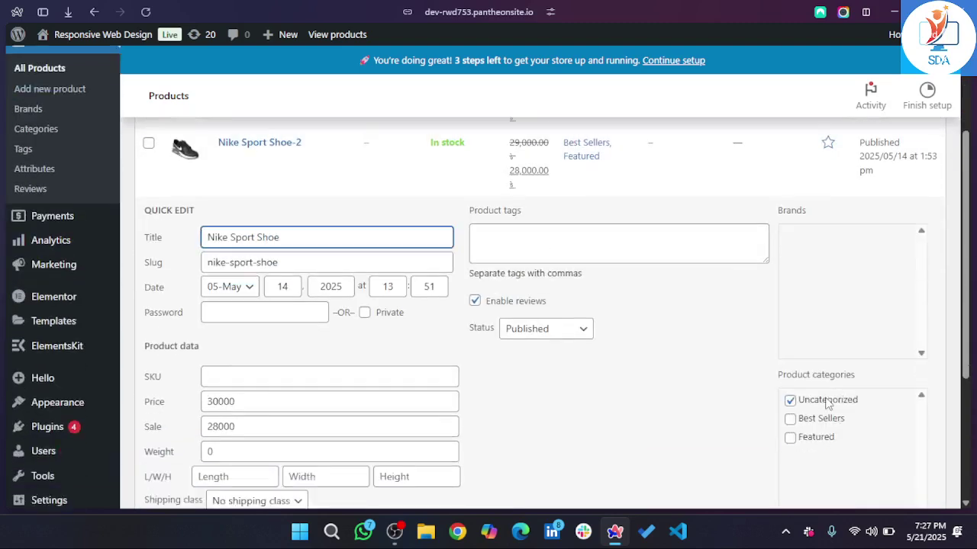
{"action": "left_click", "coordinate": [790, 402]}
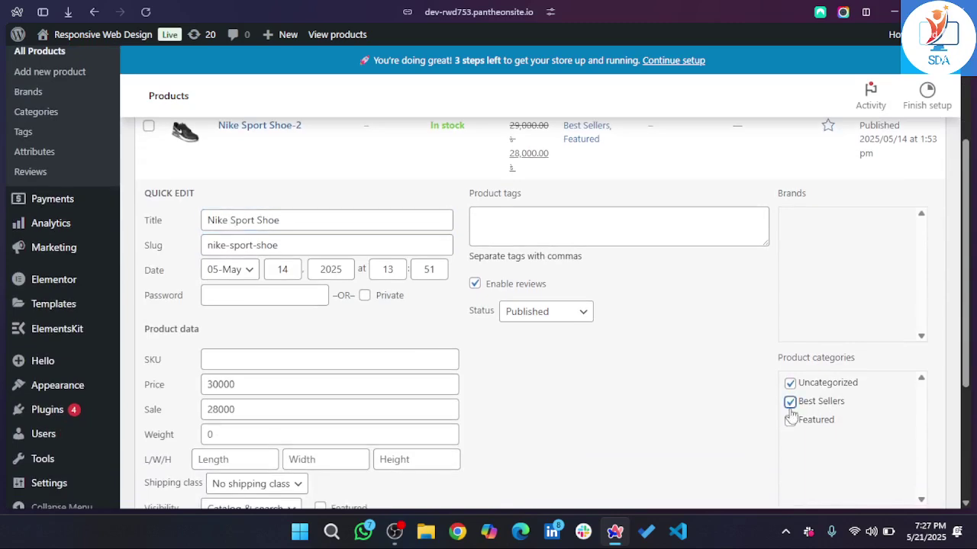
{"action": "scroll", "coordinate": [514, 344], "scroll_direction": "down", "scroll_amount": 3}
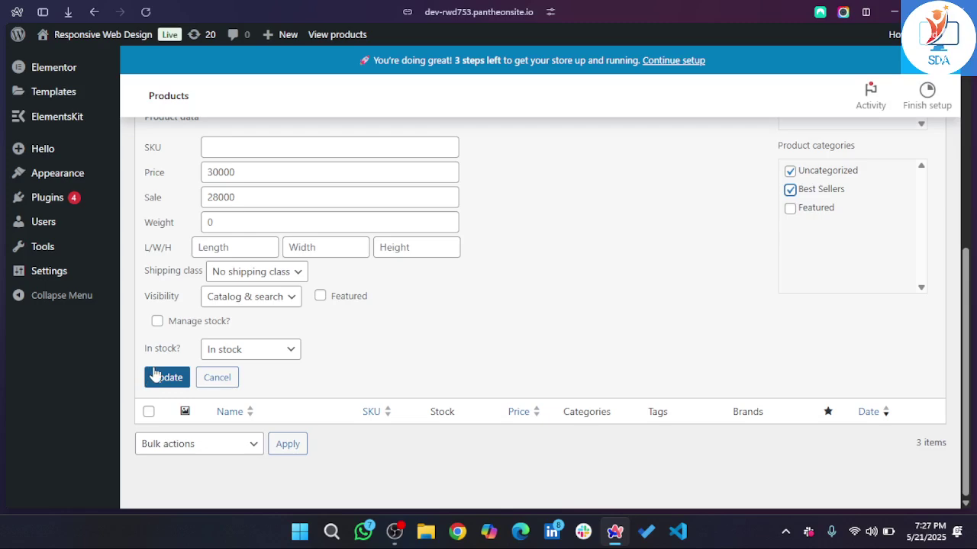
{"action": "left_click", "coordinate": [156, 374]}
- Switch back to the Elementor editor for the Home page
{"action": "mouse_move", "coordinate": [3, 305]}
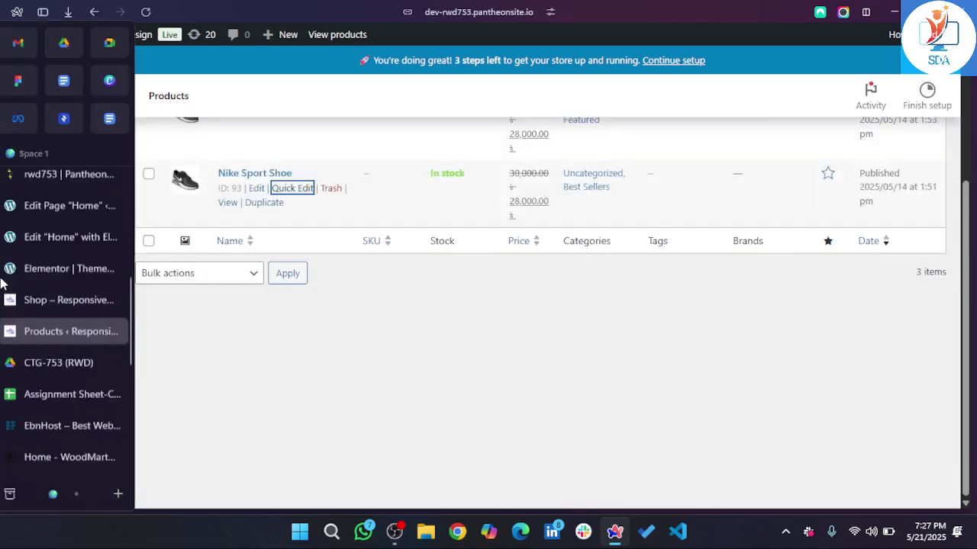
{"action": "left_click", "coordinate": [68, 299]}
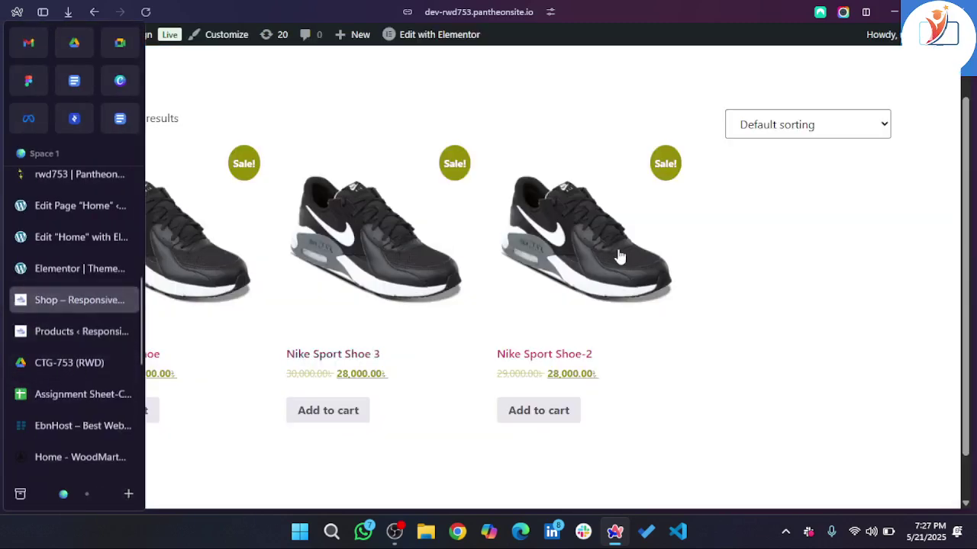
{"action": "scroll", "coordinate": [636, 262], "scroll_direction": "down", "scroll_amount": 1}
{"action": "scroll", "coordinate": [637, 263], "scroll_direction": "down", "scroll_amount": 2}
{"action": "mouse_move", "coordinate": [3, 321]}
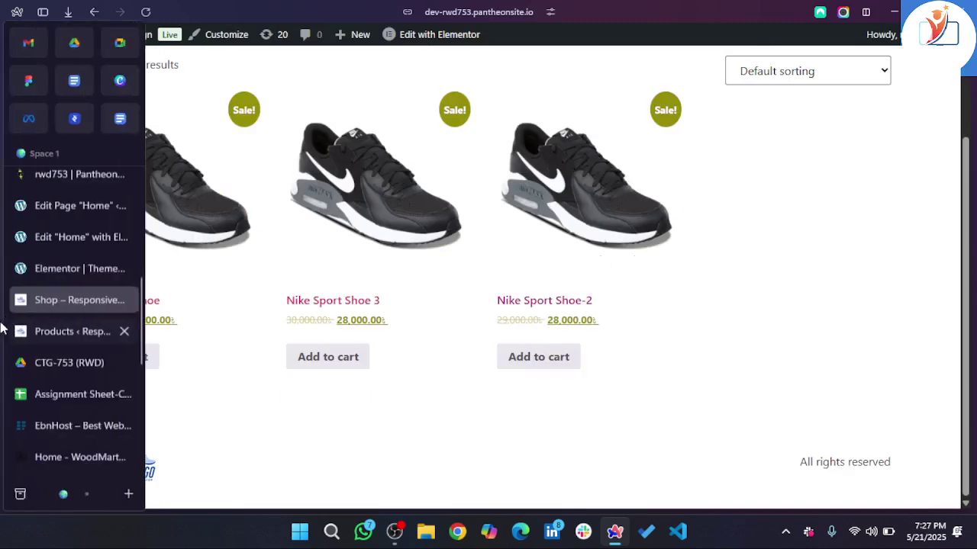
{"action": "left_click", "coordinate": [79, 268]}
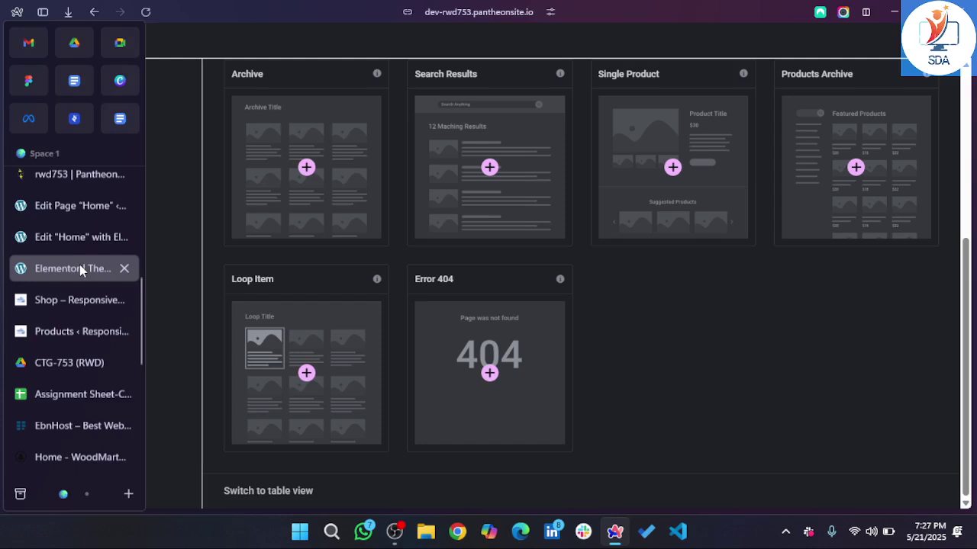
{"action": "left_click", "coordinate": [76, 237]}
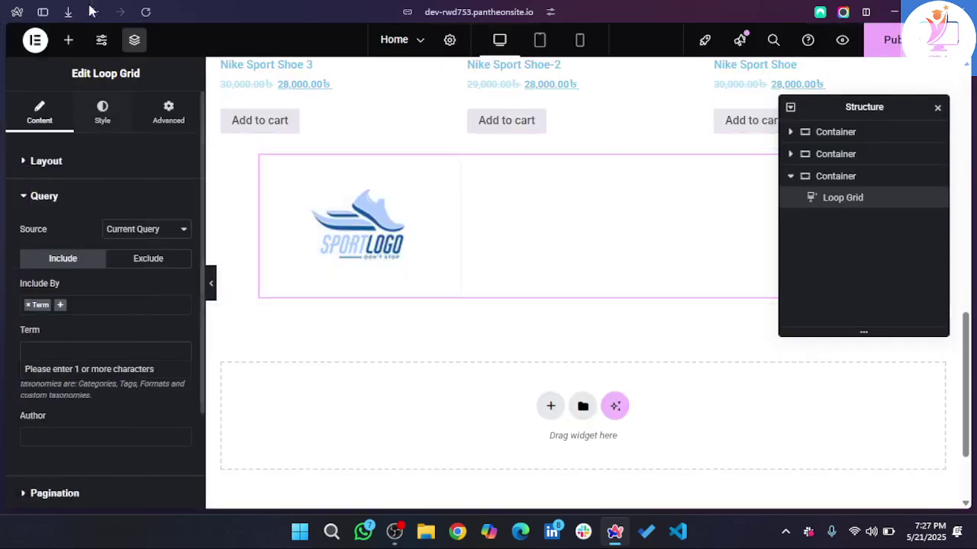
{"action": "left_click", "coordinate": [901, 48]}
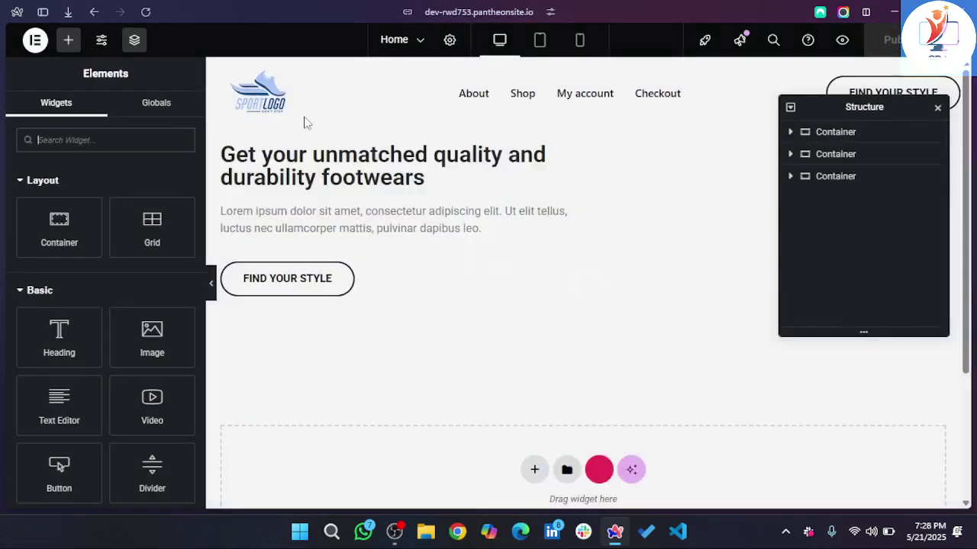
- Open the product loop item template, then Save & Back to the Home page
{"action": "scroll", "coordinate": [556, 317], "scroll_direction": "down", "scroll_amount": 15}
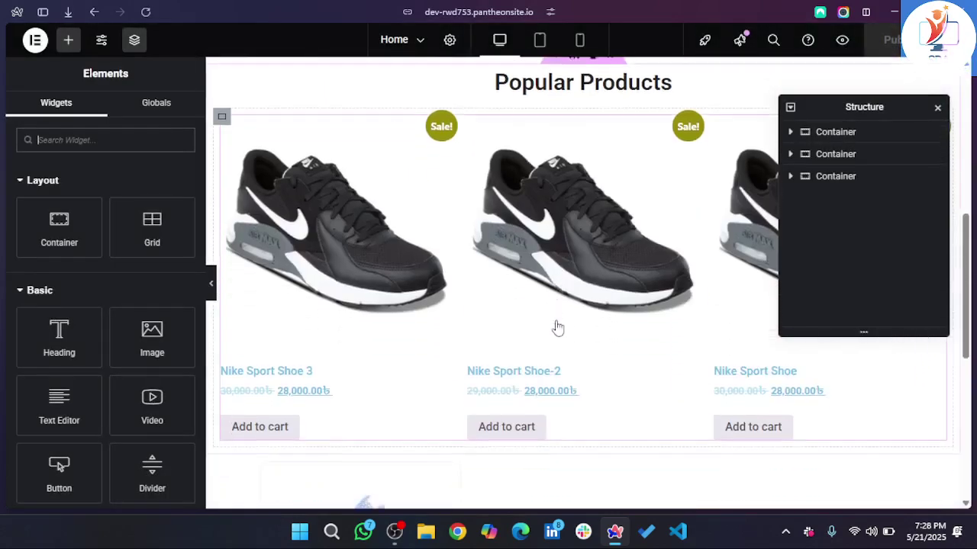
{"action": "scroll", "coordinate": [557, 324], "scroll_direction": "up", "scroll_amount": 4}
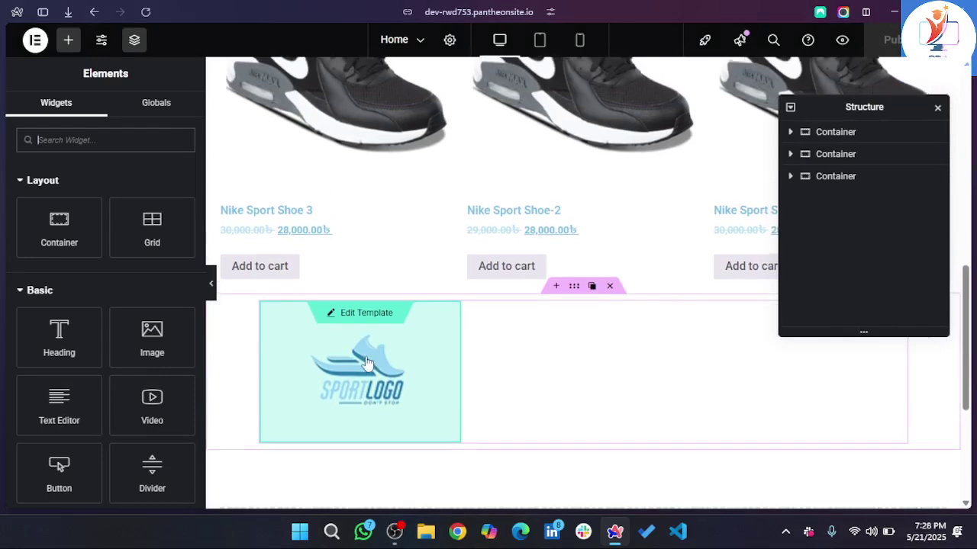
{"action": "left_click", "coordinate": [367, 363]}
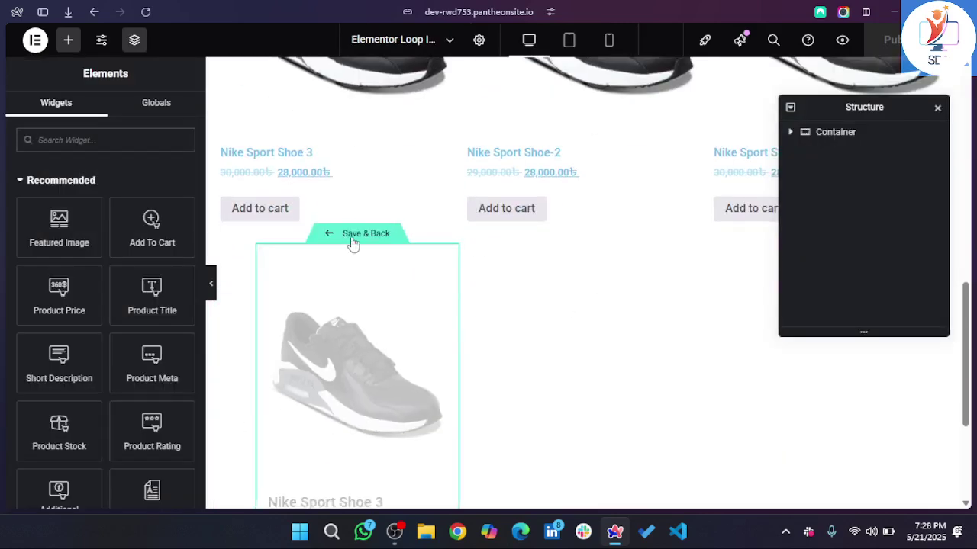
{"action": "left_click", "coordinate": [352, 238]}
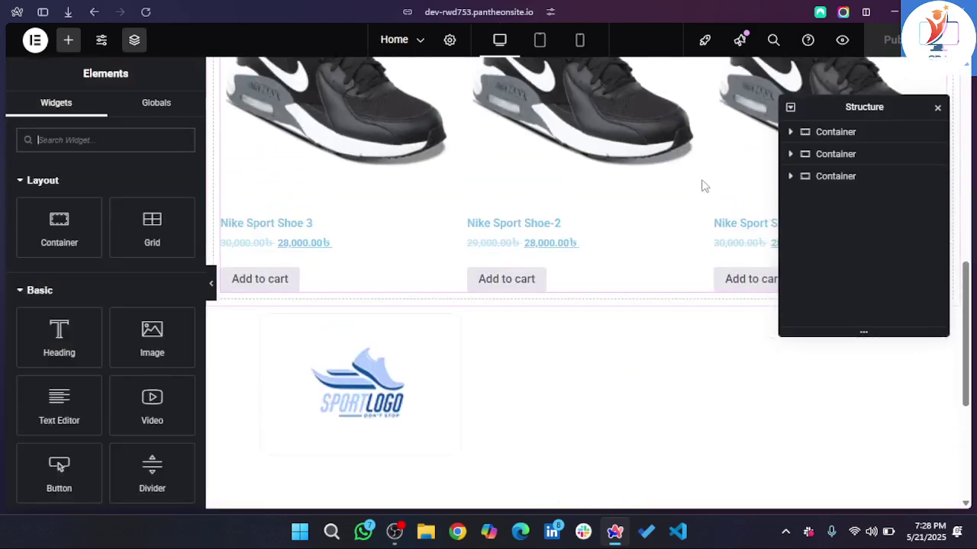
- Filter the Loop Grid query by Best Sellers, with Latest Products as the source
{"action": "left_click", "coordinate": [577, 373]}
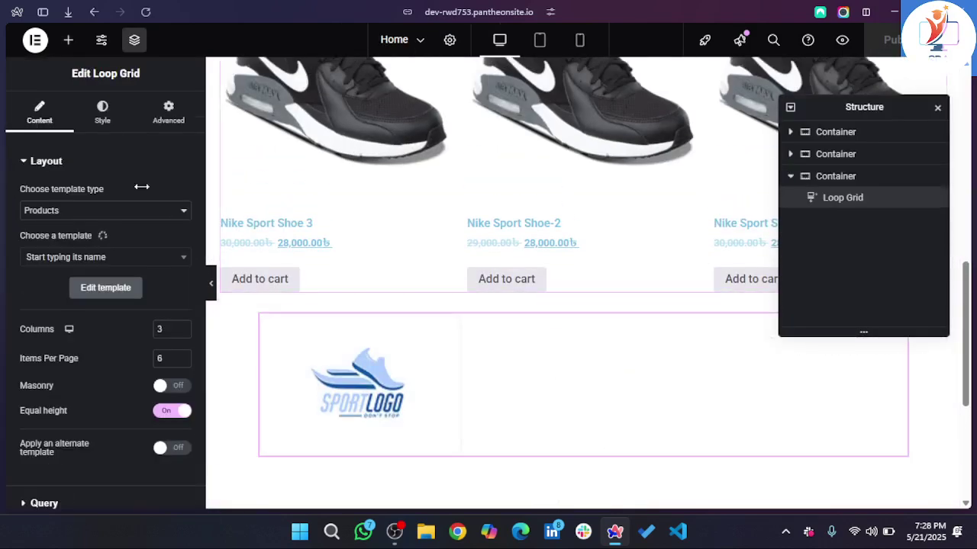
{"action": "scroll", "coordinate": [93, 307], "scroll_direction": "down", "scroll_amount": 3}
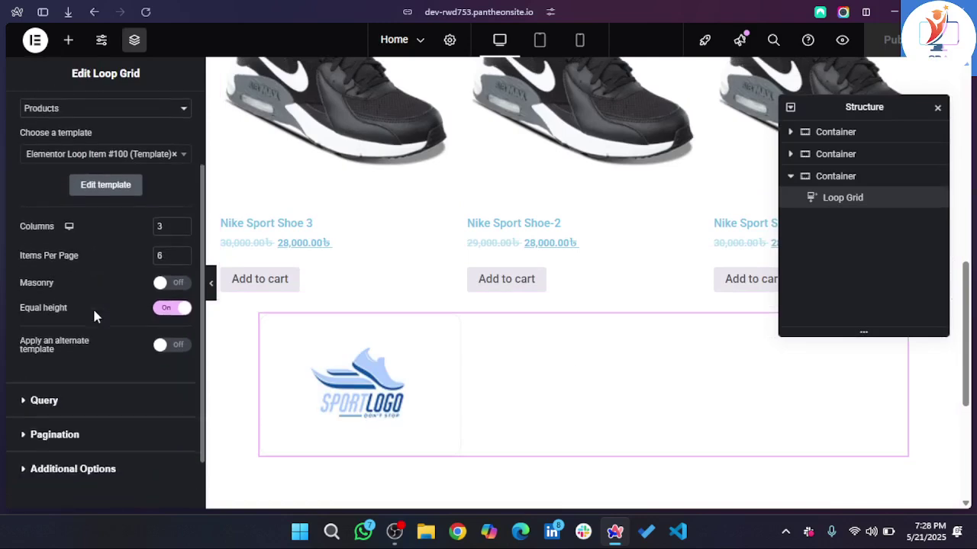
{"action": "left_click", "coordinate": [38, 339]}
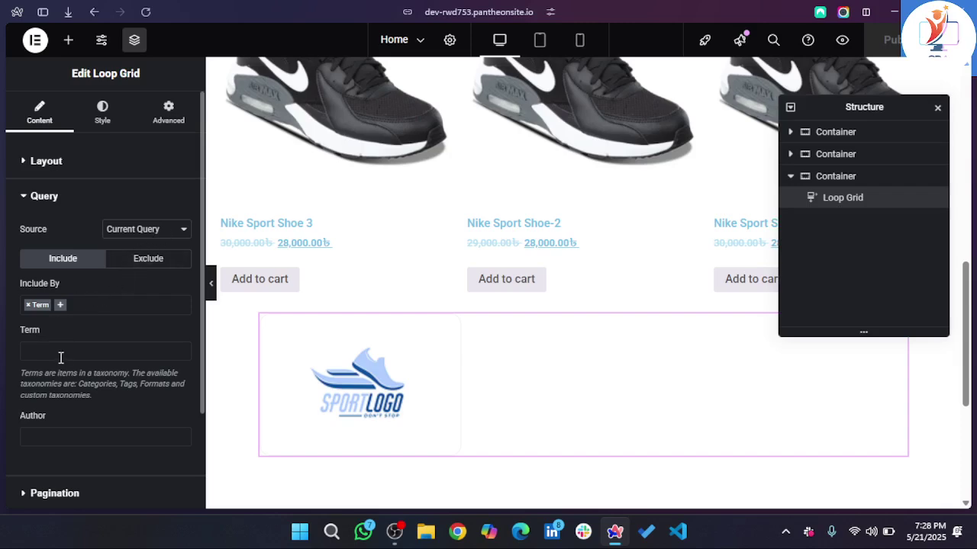
{"action": "left_click", "coordinate": [61, 353]}
{"action": "type", "text": "be"}
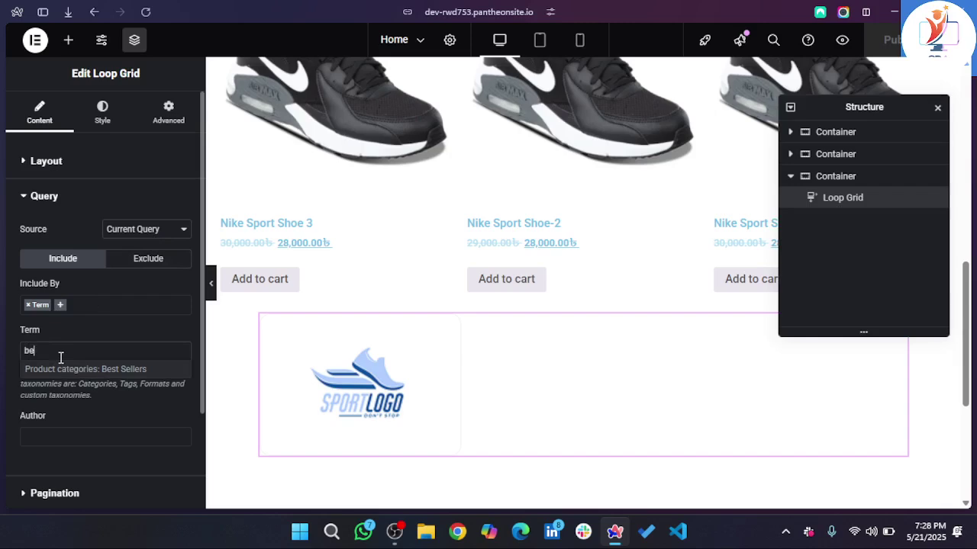
{"action": "left_click", "coordinate": [116, 370]}
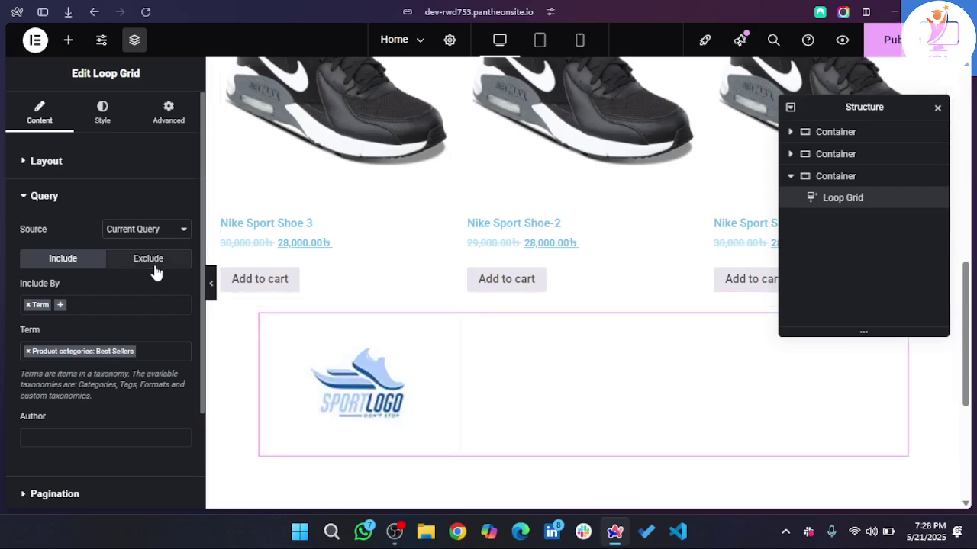
{"action": "scroll", "coordinate": [462, 299], "scroll_direction": "down", "scroll_amount": 1}
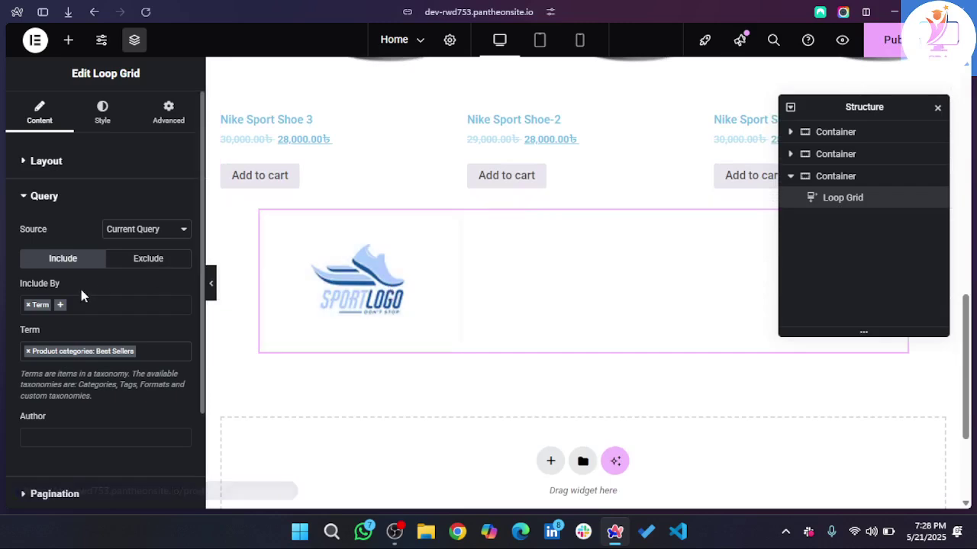
{"action": "left_click", "coordinate": [120, 232]}
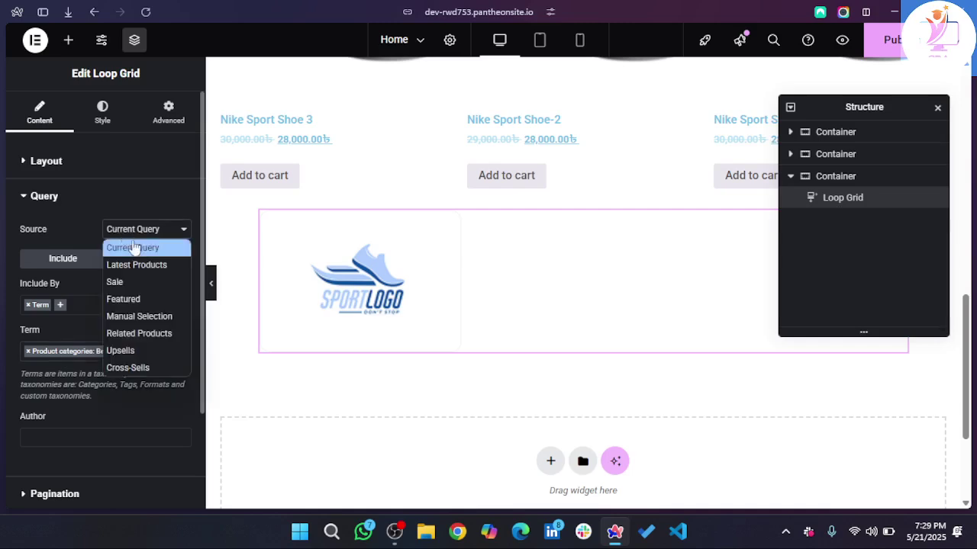
{"action": "left_click", "coordinate": [148, 264]}
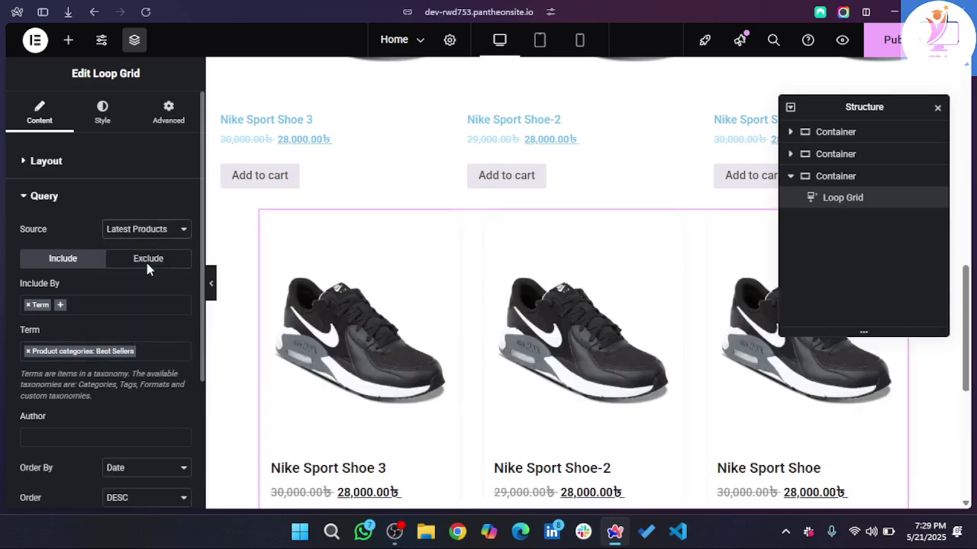
- Replace the Best Sellers term with the Featured product category
{"action": "scroll", "coordinate": [415, 313], "scroll_direction": "down", "scroll_amount": 2}
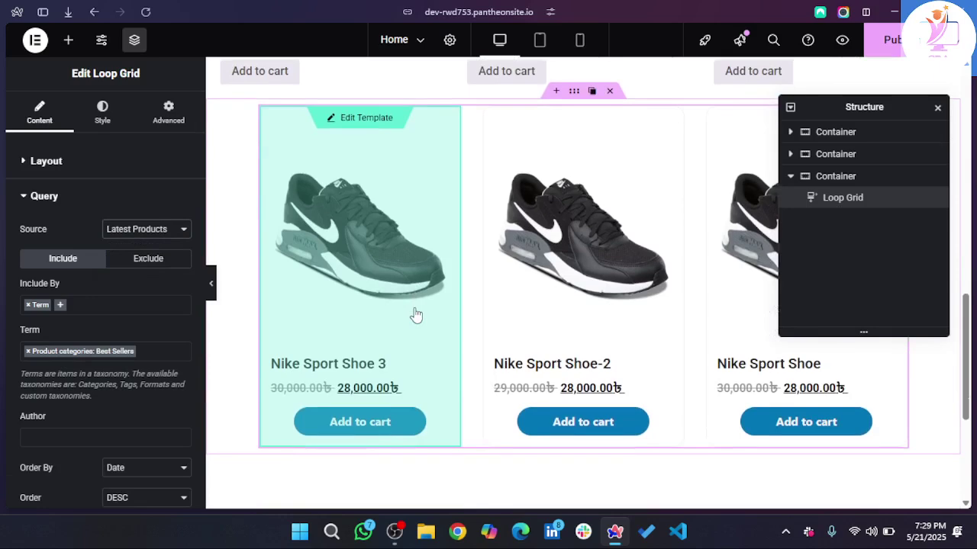
{"action": "left_click", "coordinate": [157, 348]}
{"action": "type", "text": "fea"}
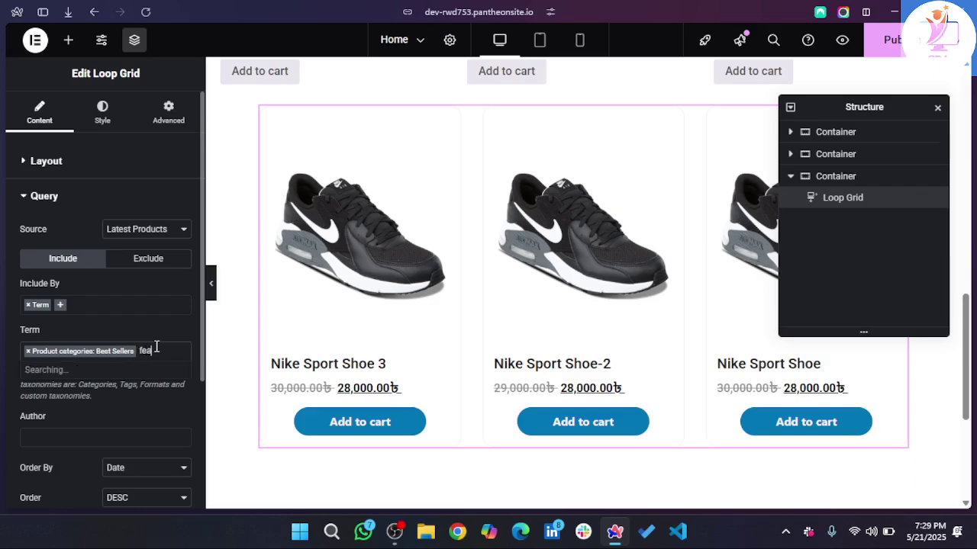
{"action": "key", "text": "BackSpace"}
{"action": "key", "text": "BackSpace"}
{"action": "key", "text": "BackSpace"}
{"action": "type", "text": "featued"}
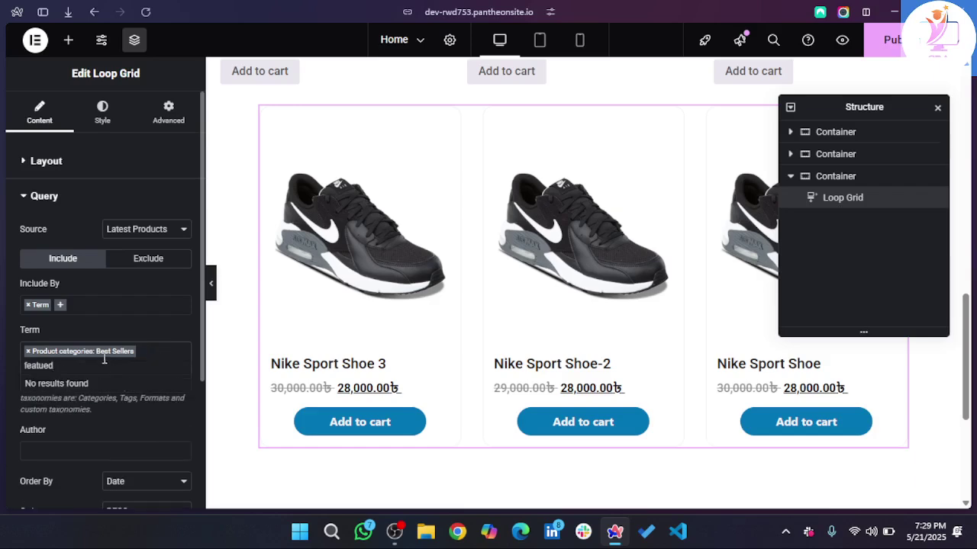
{"action": "left_click", "coordinate": [29, 351]}
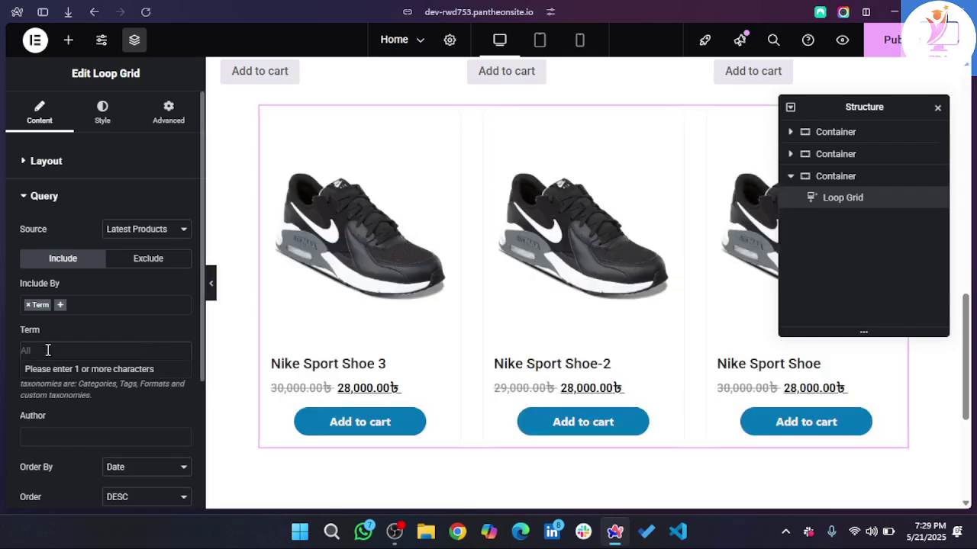
{"action": "key", "text": "Escape"}
{"action": "left_click", "coordinate": [48, 350]}
{"action": "type", "text": "f"}
{"action": "key", "text": "BackSpace"}
{"action": "type", "text": "featu"}
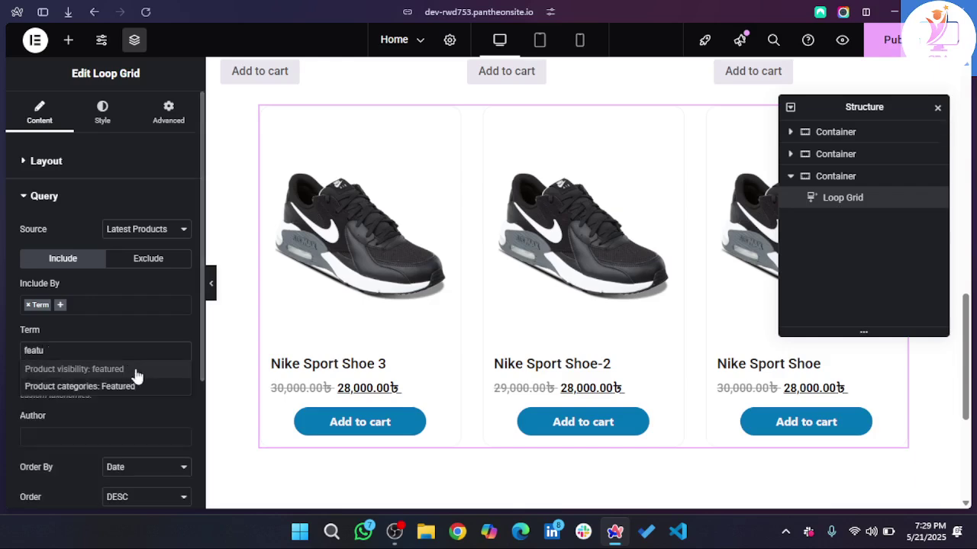
{"action": "left_click", "coordinate": [126, 390]}
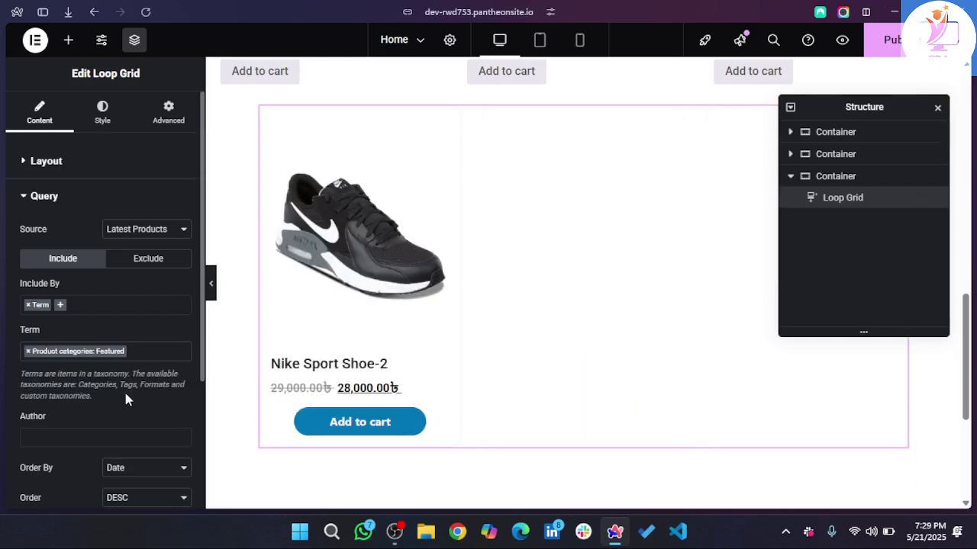
- Add Best Sellers back beside Featured and close the Structure panel
{"action": "scroll", "coordinate": [310, 295], "scroll_direction": "up", "scroll_amount": 2}
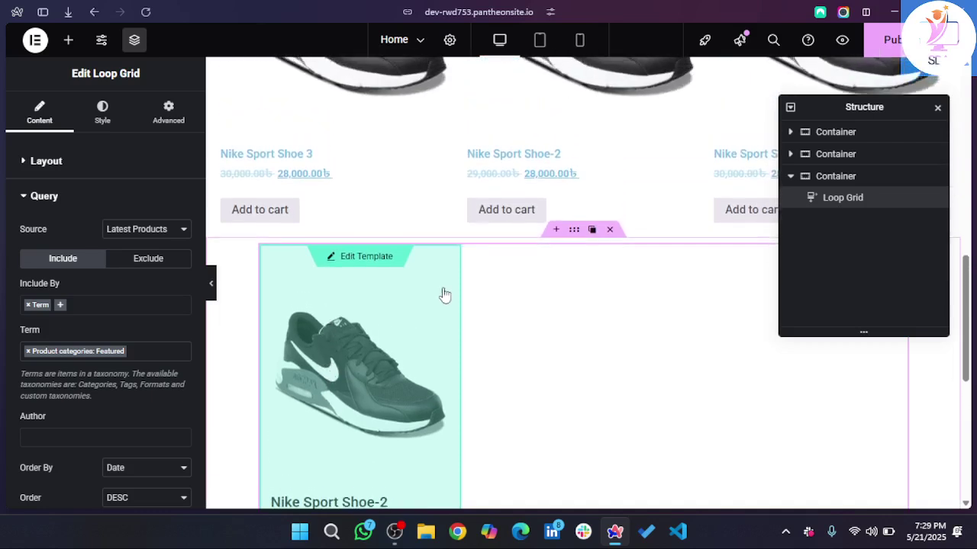
{"action": "left_click", "coordinate": [121, 234]}
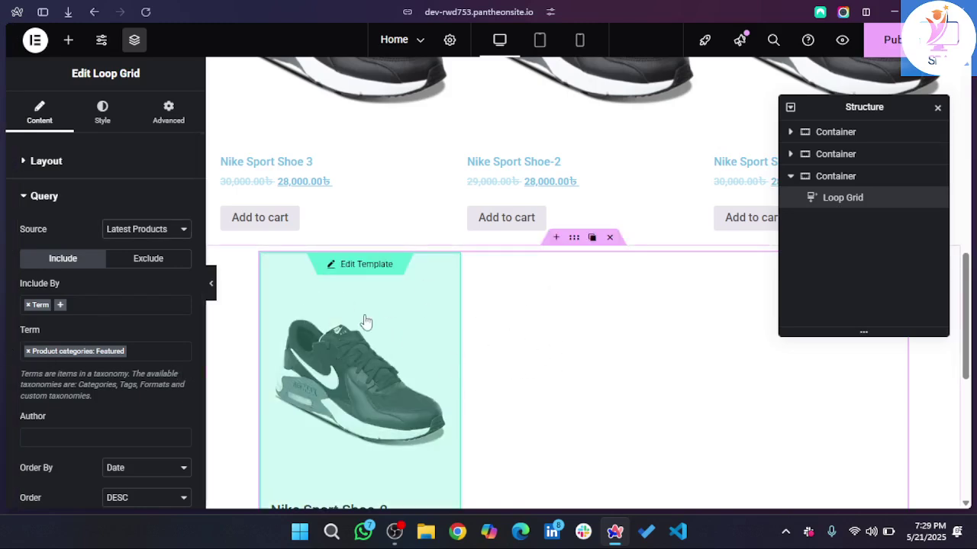
{"action": "scroll", "coordinate": [584, 236], "scroll_direction": "down", "scroll_amount": 1}
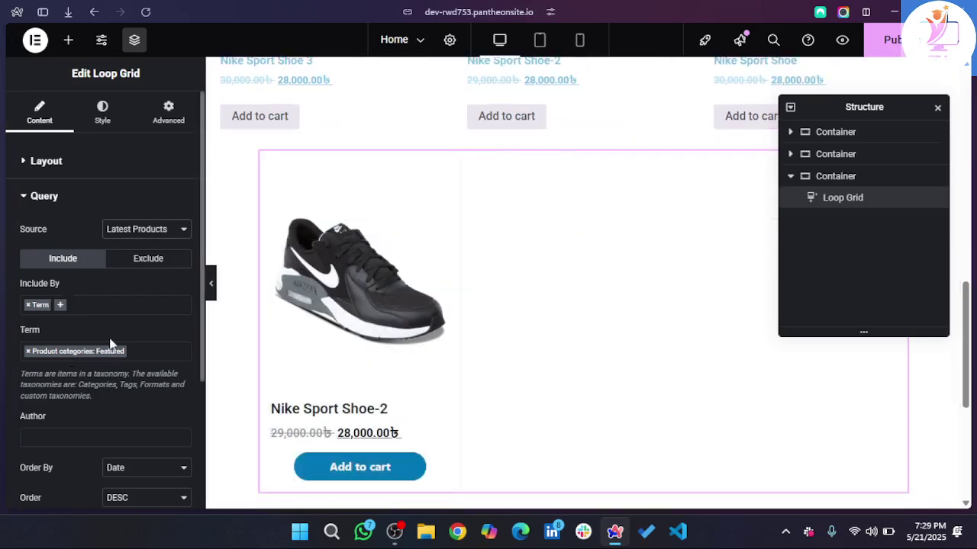
{"action": "left_click", "coordinate": [140, 349]}
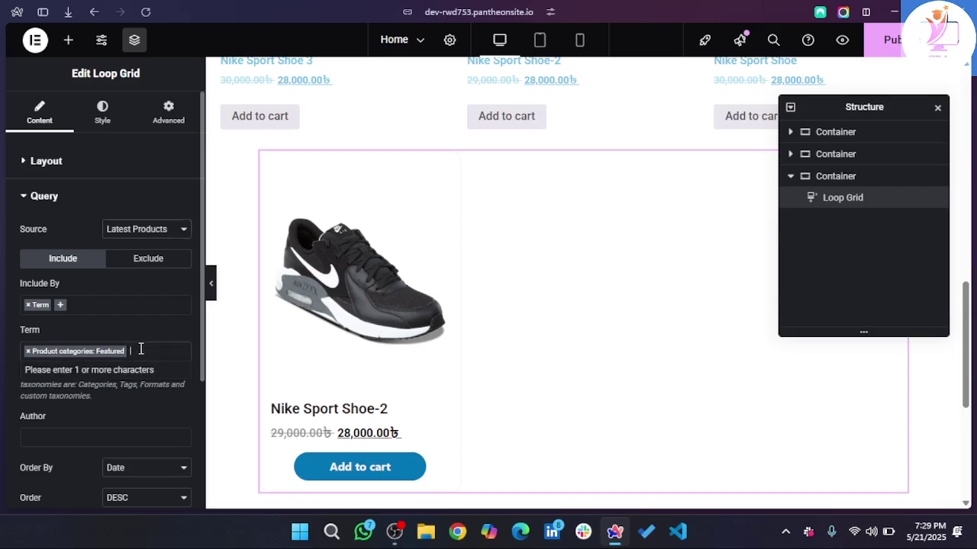
{"action": "type", "text": "best"}
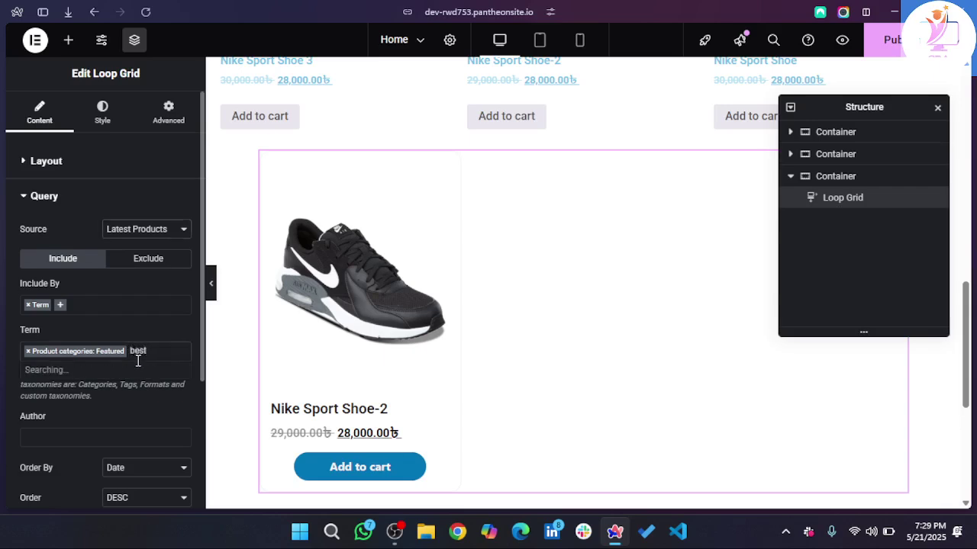
{"action": "left_click", "coordinate": [132, 370]}
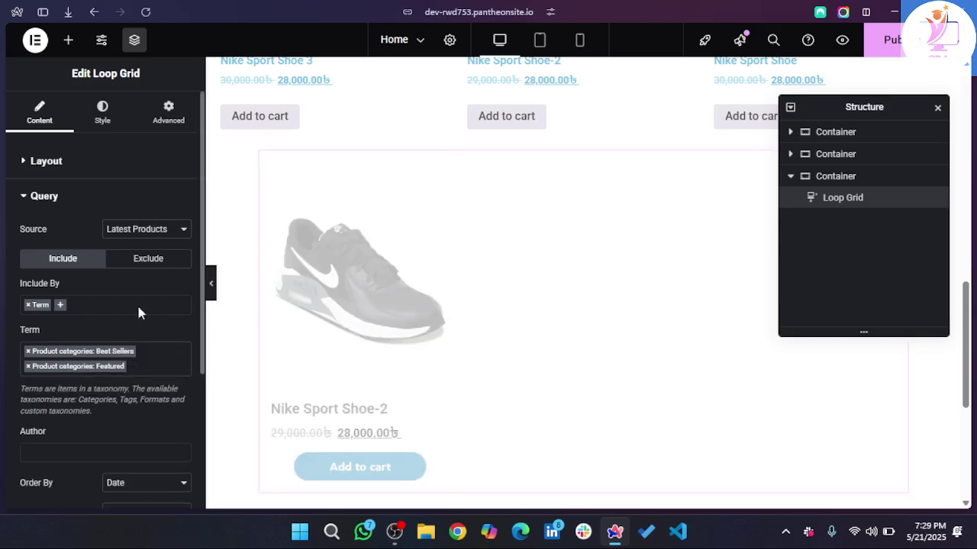
{"action": "mouse_move", "coordinate": [352, 334]}
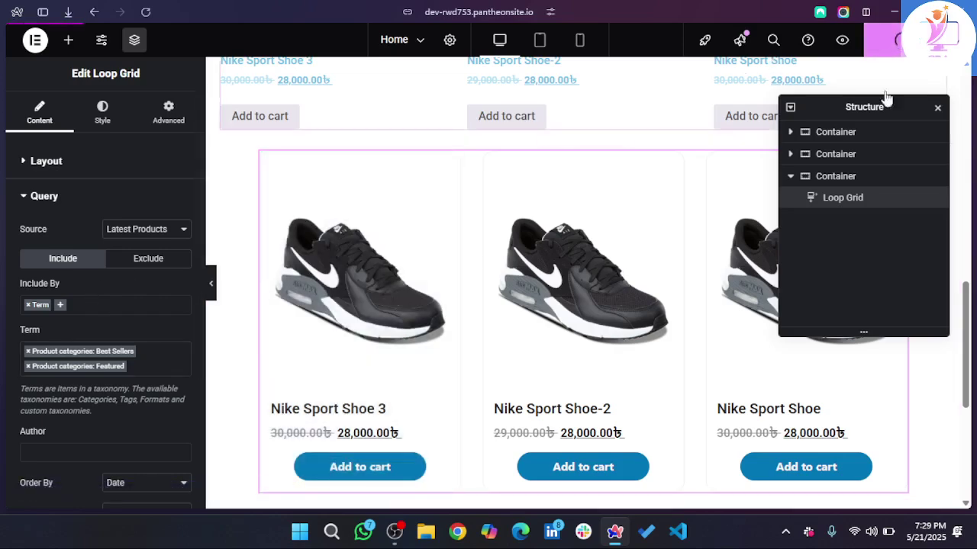
{"action": "left_click_drag", "start_coordinate": [877, 111], "coordinate": [954, 152]}
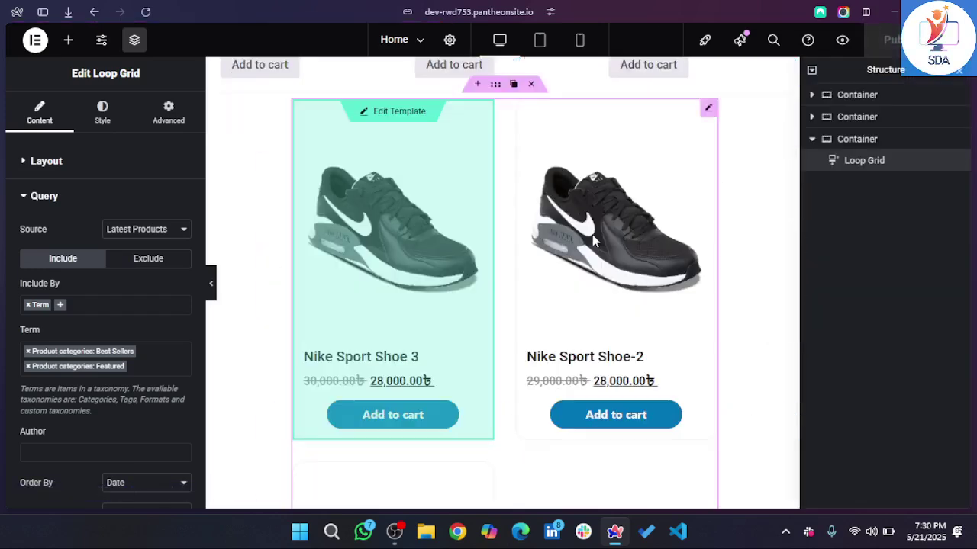
{"action": "left_click", "coordinate": [960, 71]}
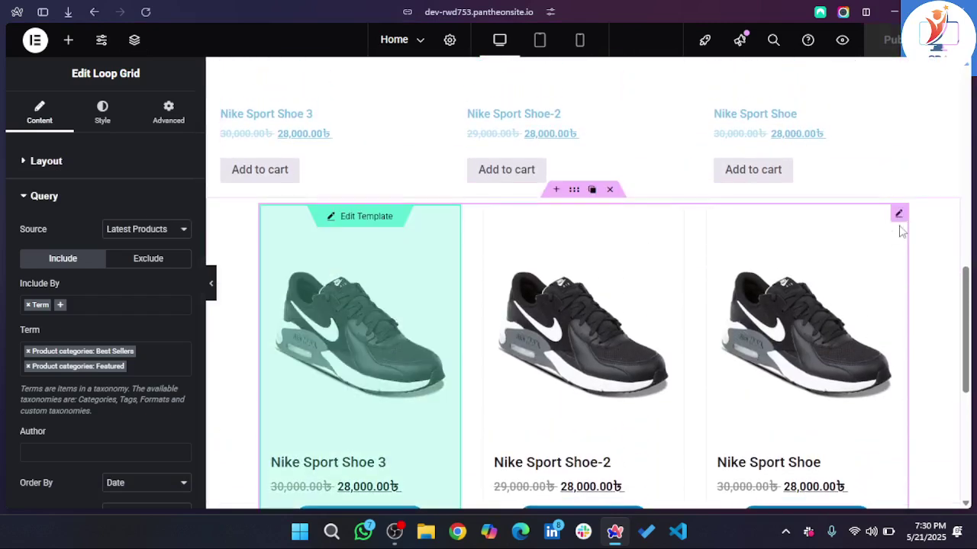
- Set the Loop Grid pagination style to Numbers
{"action": "scroll", "coordinate": [643, 336], "scroll_direction": "down", "scroll_amount": 3}
{"action": "scroll", "coordinate": [643, 335], "scroll_direction": "down", "scroll_amount": 1}
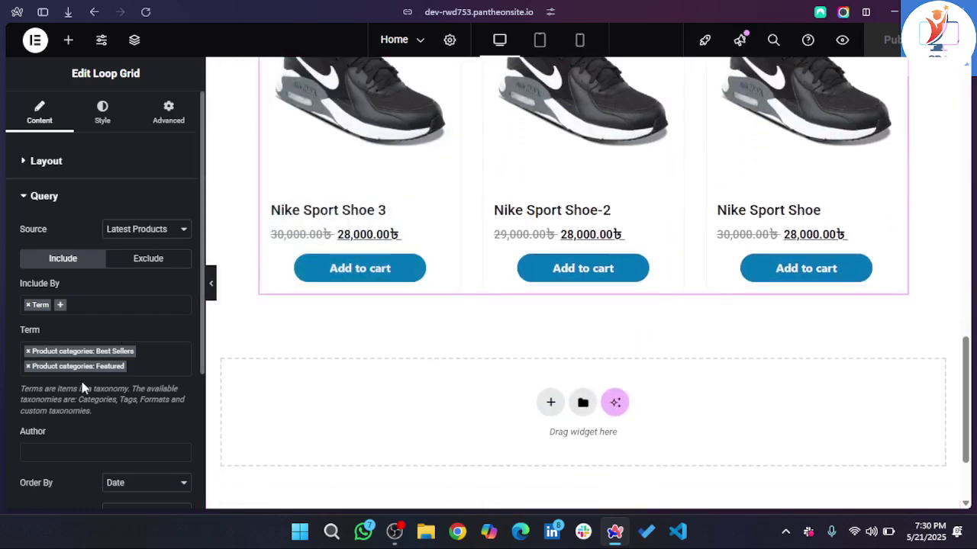
{"action": "scroll", "coordinate": [82, 388], "scroll_direction": "down", "scroll_amount": 3}
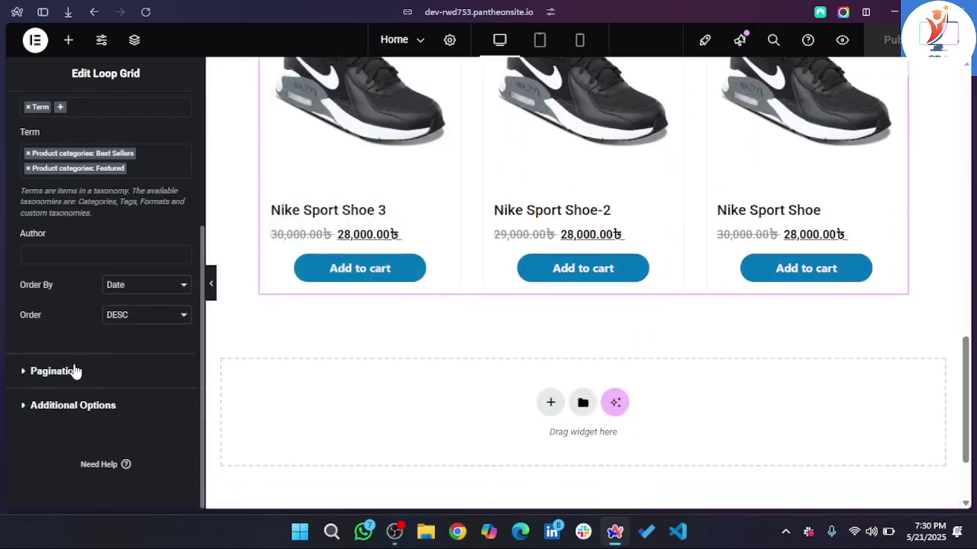
{"action": "left_click", "coordinate": [74, 371]}
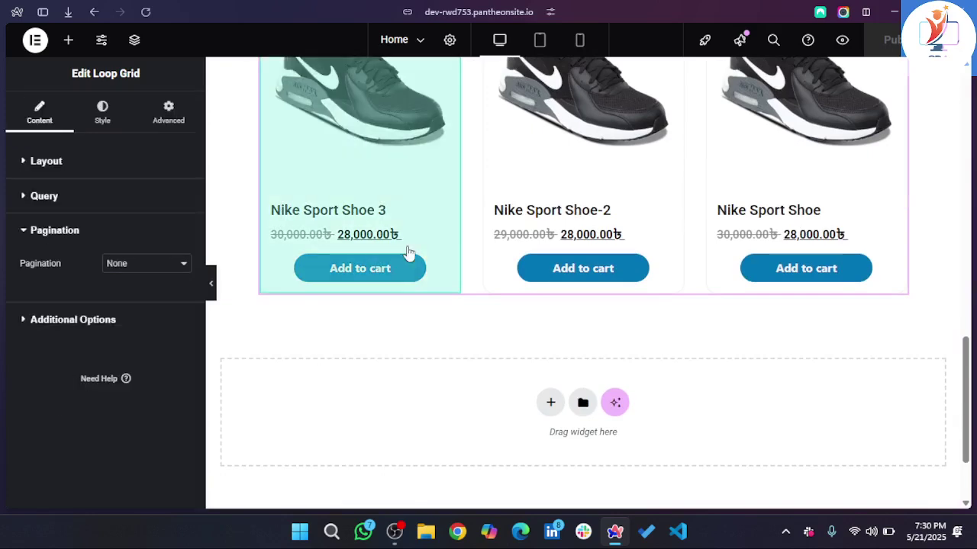
{"action": "scroll", "coordinate": [408, 252], "scroll_direction": "up", "scroll_amount": 2}
{"action": "scroll", "coordinate": [497, 264], "scroll_direction": "down", "scroll_amount": 4}
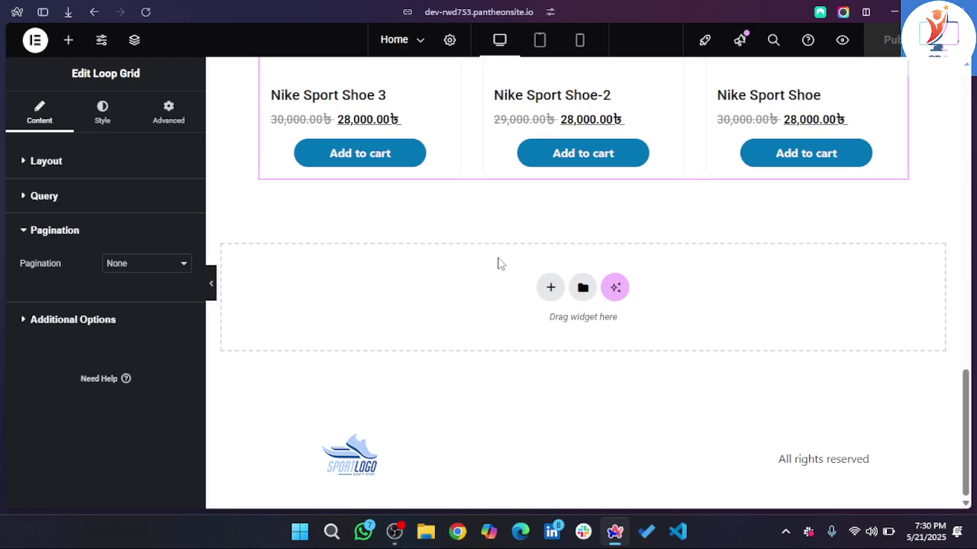
{"action": "left_click", "coordinate": [133, 265]}
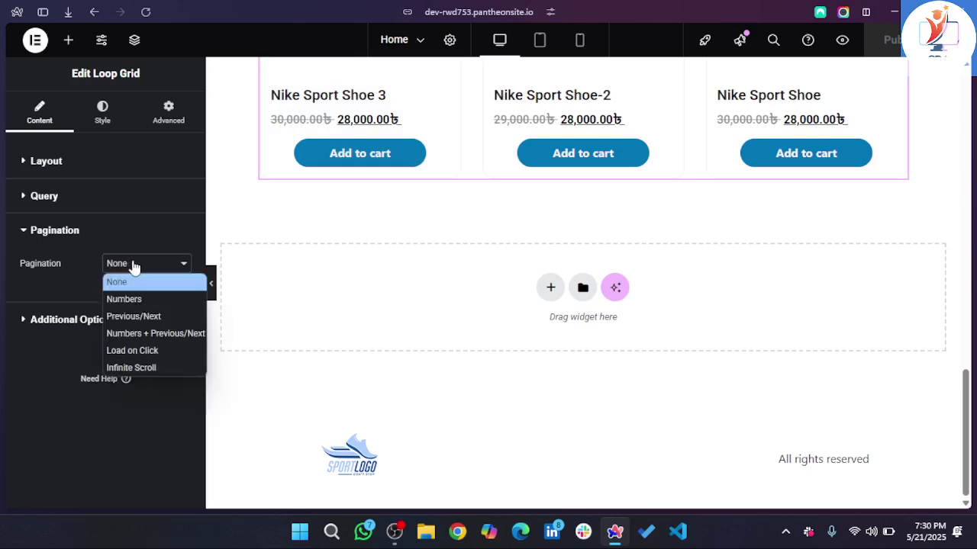
{"action": "left_click", "coordinate": [172, 304]}
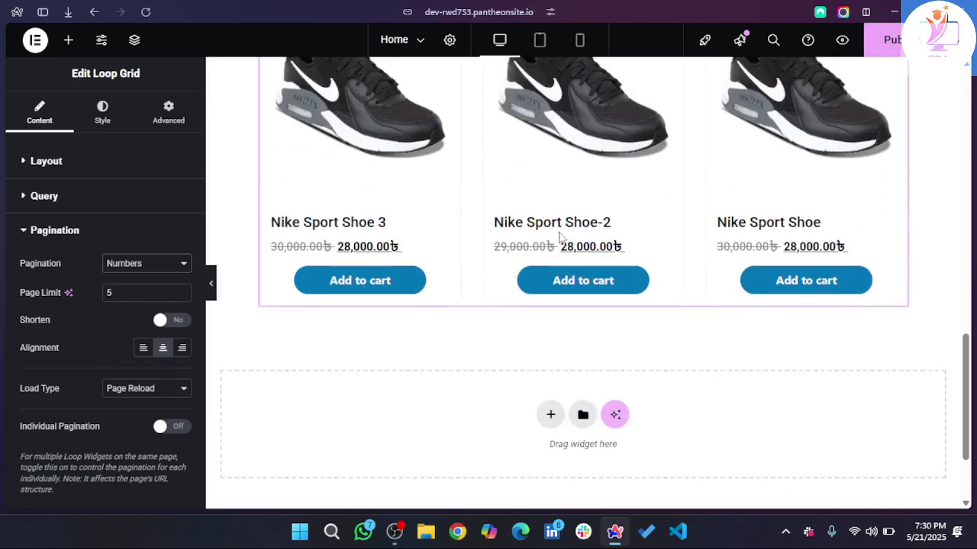
- Set the pagination Page Limit to 2
{"action": "scroll", "coordinate": [558, 236], "scroll_direction": "up", "scroll_amount": 2}
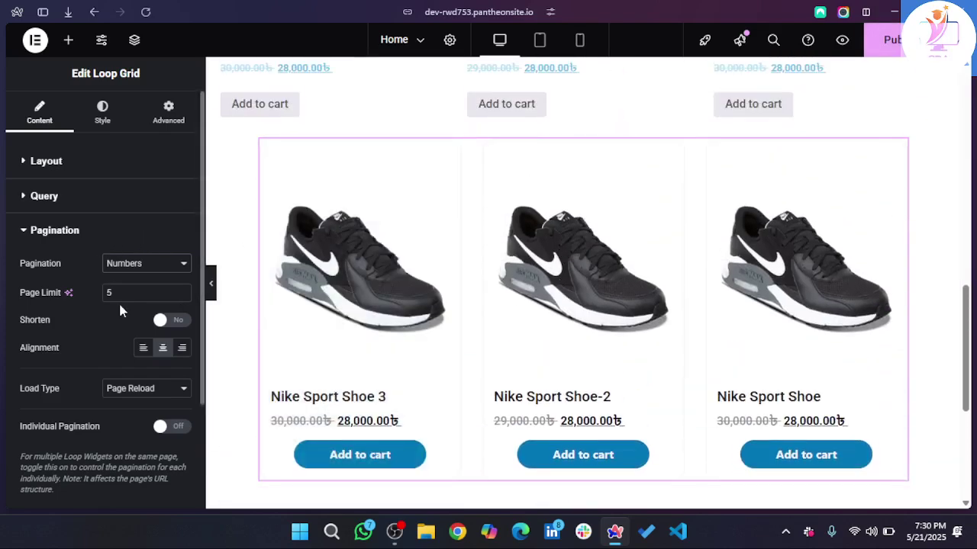
{"action": "type", "text": "3"}
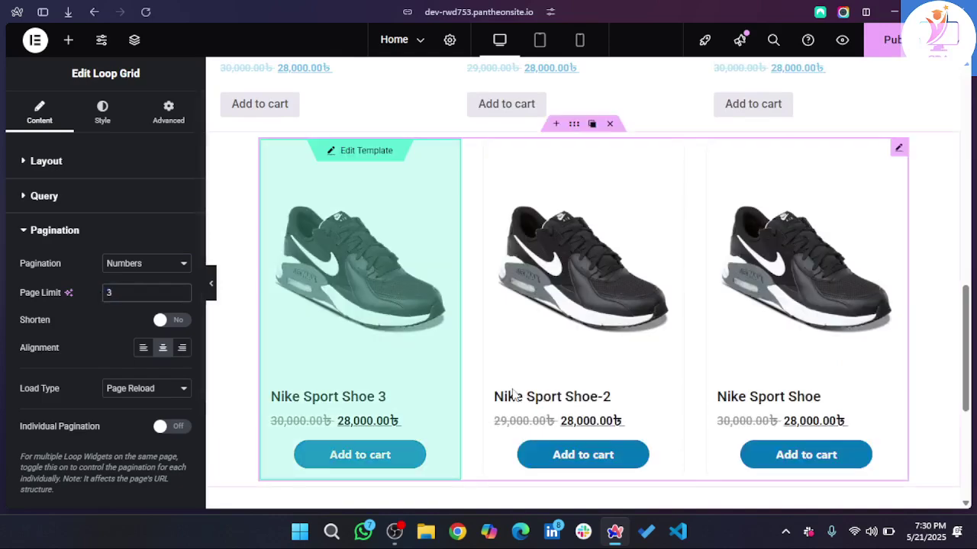
{"action": "scroll", "coordinate": [512, 394], "scroll_direction": "down", "scroll_amount": 3}
{"action": "scroll", "coordinate": [513, 394], "scroll_direction": "up", "scroll_amount": 4}
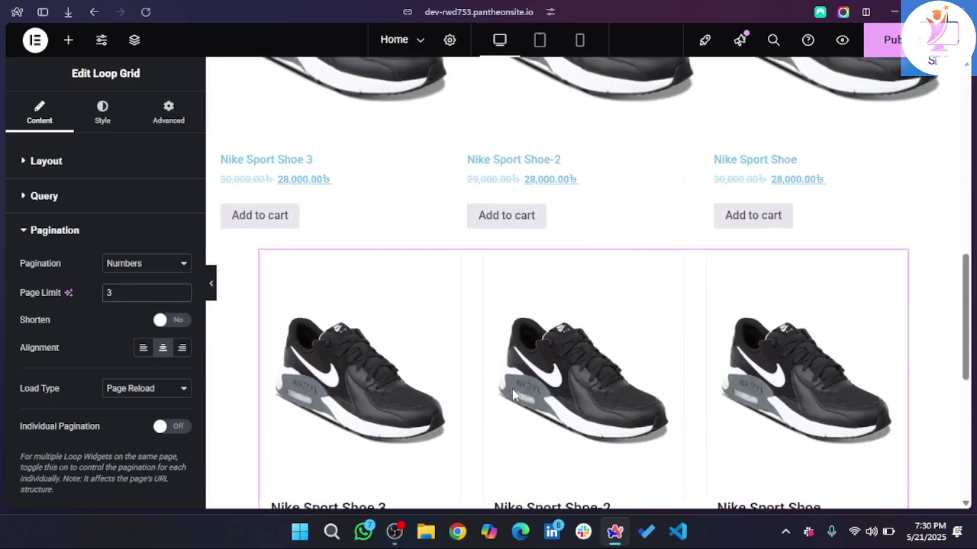
{"action": "key", "text": "BackSpace"}
{"action": "type", "text": "2"}
{"action": "scroll", "coordinate": [809, 456], "scroll_direction": "down", "scroll_amount": 2}
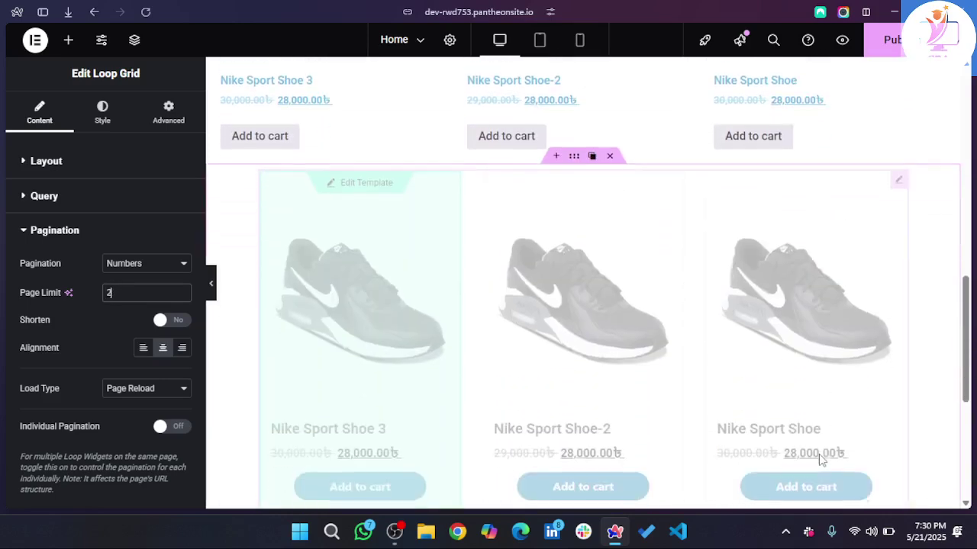
{"action": "scroll", "coordinate": [820, 458], "scroll_direction": "down", "scroll_amount": 2}
{"action": "scroll", "coordinate": [818, 458], "scroll_direction": "up", "scroll_amount": 1}
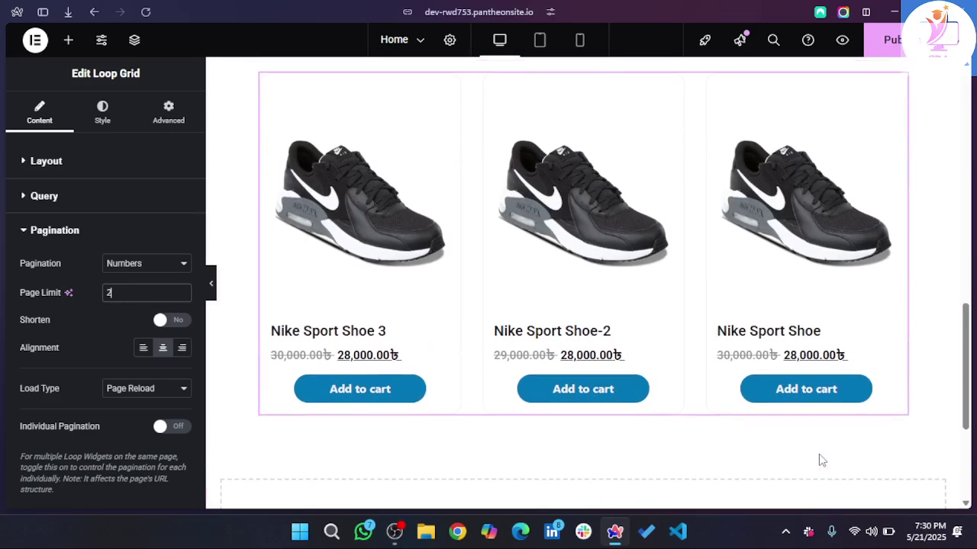
{"action": "scroll", "coordinate": [471, 374], "scroll_direction": "up", "scroll_amount": 2}
{"action": "scroll", "coordinate": [218, 323], "scroll_direction": "up", "scroll_amount": 3}
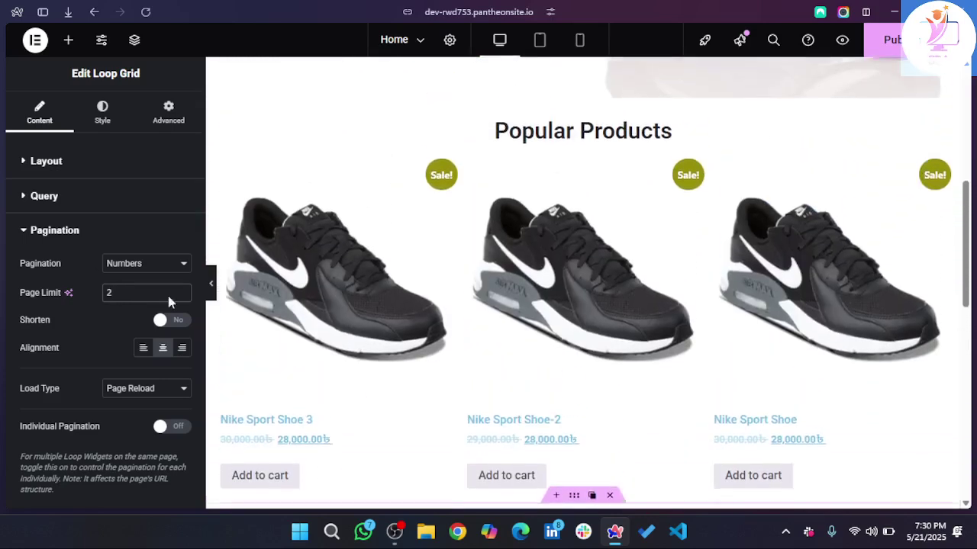
- Change the Loop Grid layout to 2 columns
{"action": "left_click", "coordinate": [72, 160]}
{"action": "left_click_drag", "start_coordinate": [167, 328], "coordinate": [152, 333]}
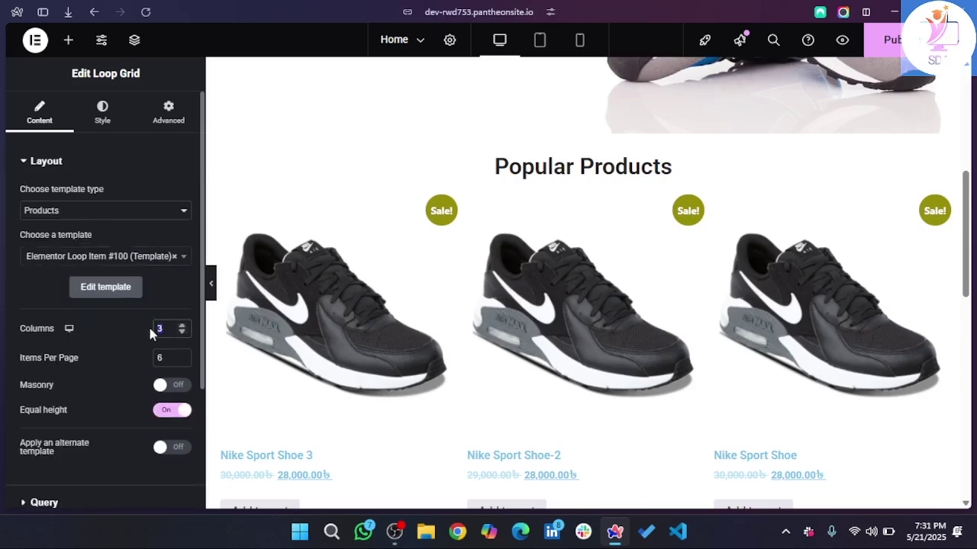
{"action": "type", "text": "2"}
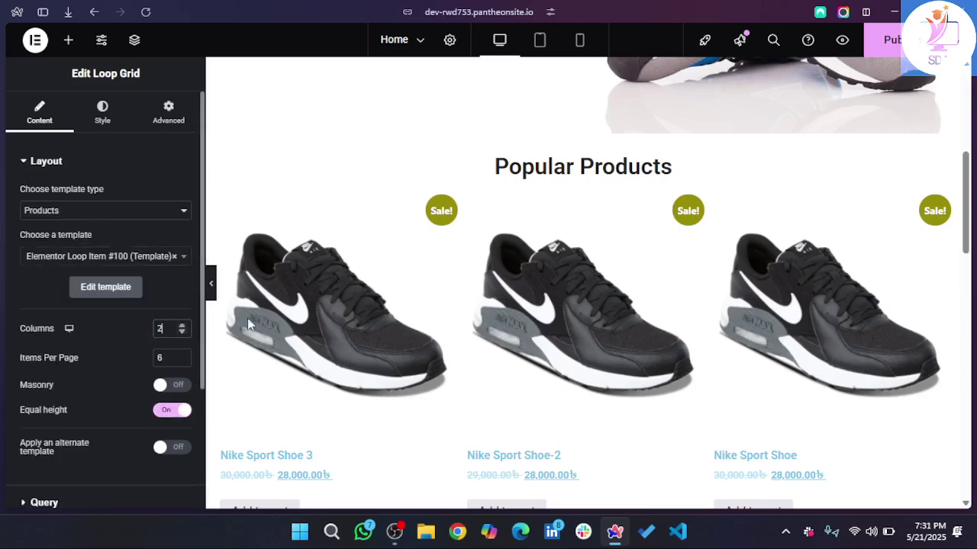
{"action": "scroll", "coordinate": [440, 312], "scroll_direction": "down", "scroll_amount": 9}
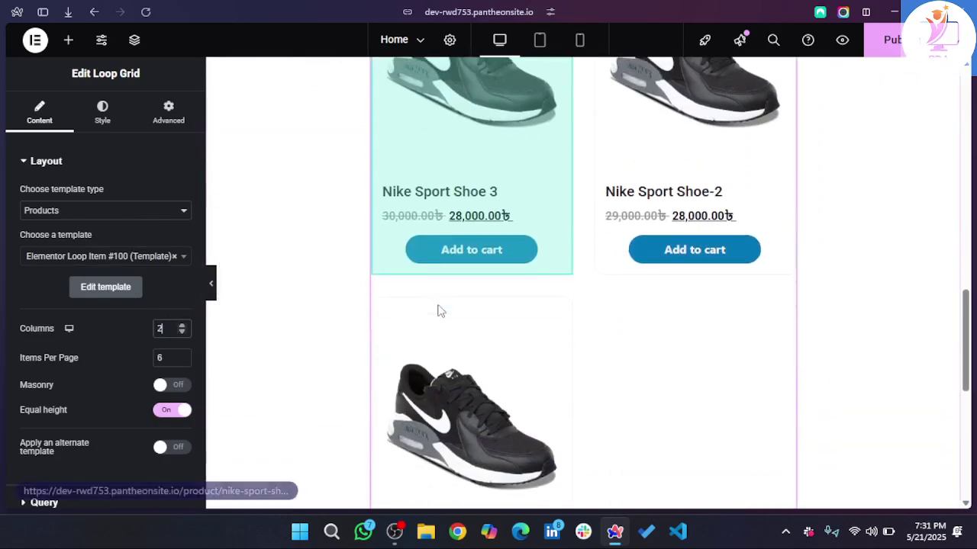
{"action": "scroll", "coordinate": [439, 312], "scroll_direction": "down", "scroll_amount": 2}
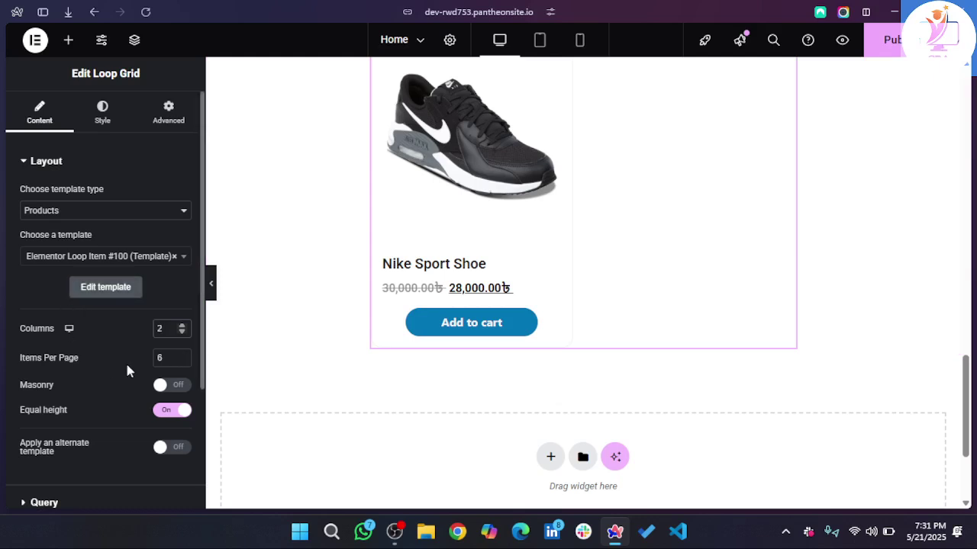
{"action": "scroll", "coordinate": [109, 373], "scroll_direction": "down", "scroll_amount": 1}
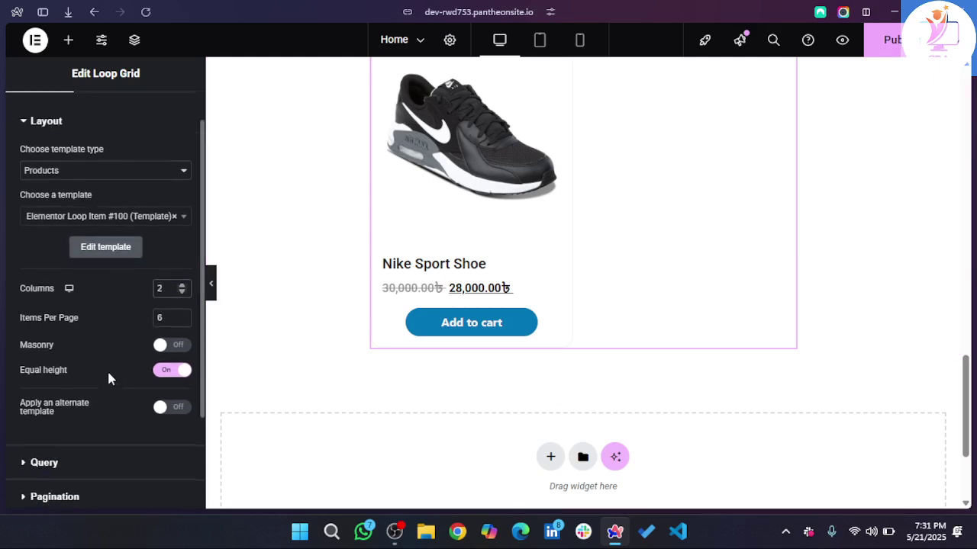
{"action": "scroll", "coordinate": [108, 374], "scroll_direction": "up", "scroll_amount": 1}
{"action": "scroll", "coordinate": [109, 379], "scroll_direction": "down", "scroll_amount": 3}
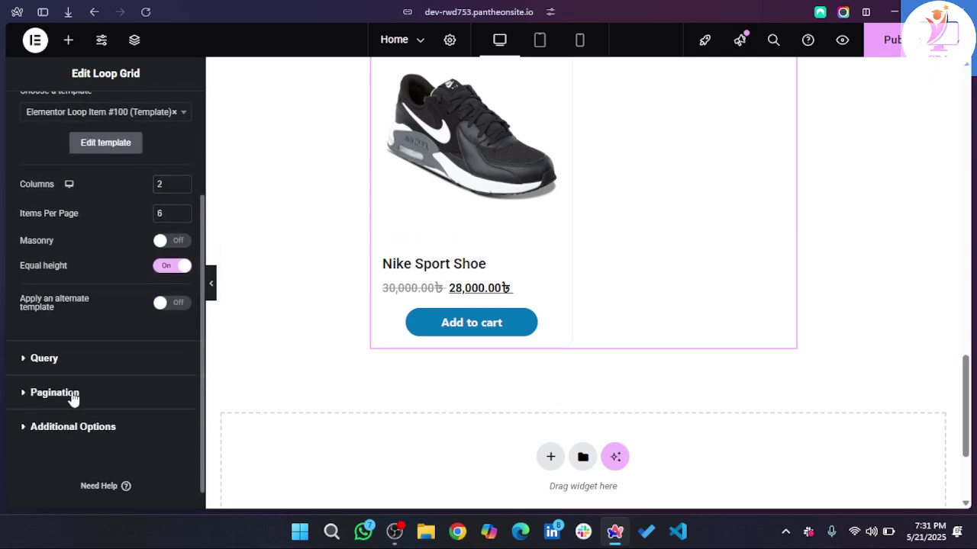
- Set the pagination Page Limit to 5, keeping Page Reload as the load type
{"action": "left_click", "coordinate": [72, 396]}
{"action": "left_click_drag", "start_coordinate": [122, 295], "coordinate": [106, 295]}
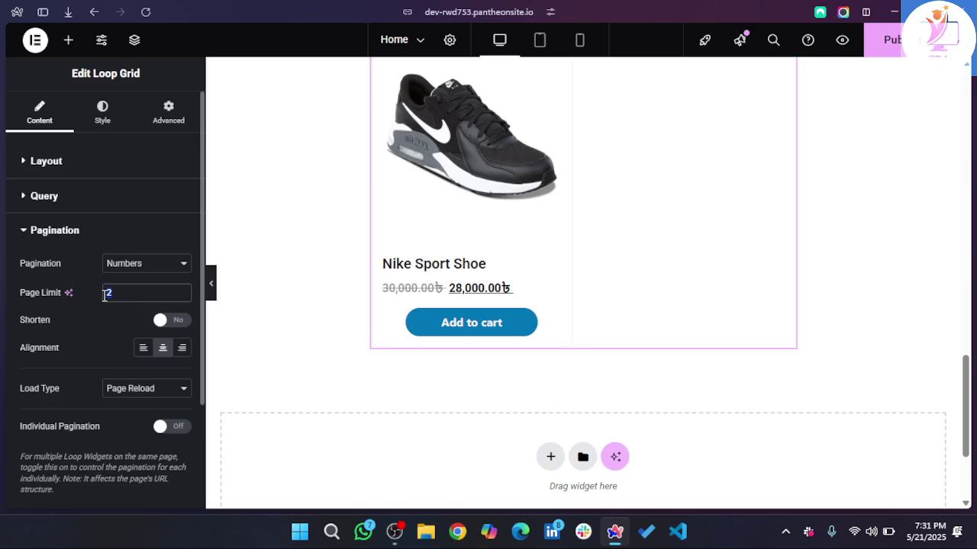
{"action": "left_click", "coordinate": [135, 390]}
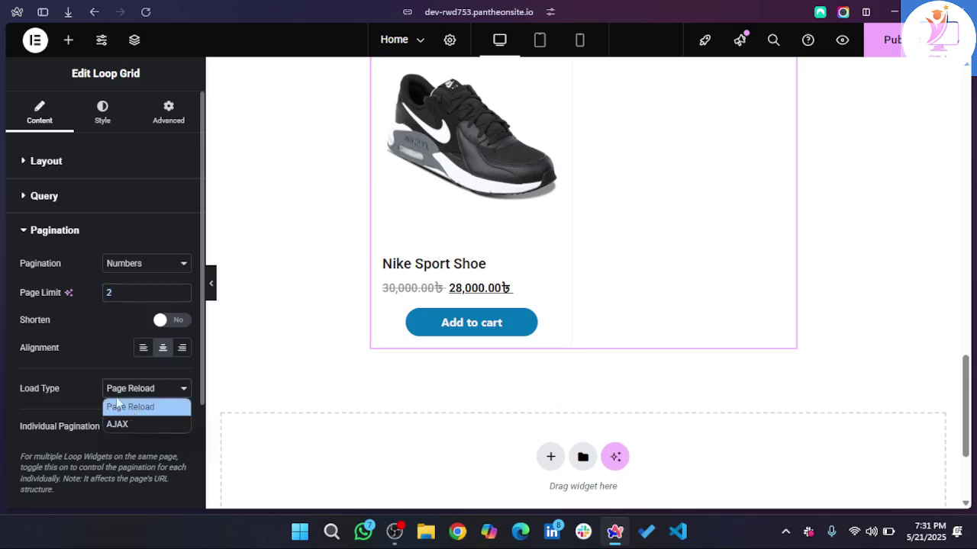
{"action": "left_click", "coordinate": [120, 405]}
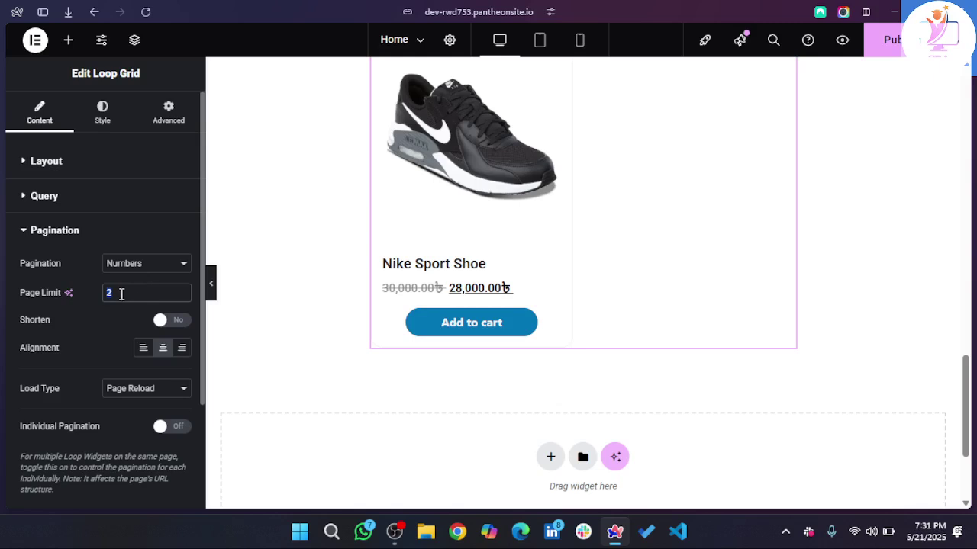
{"action": "type", "text": "5"}
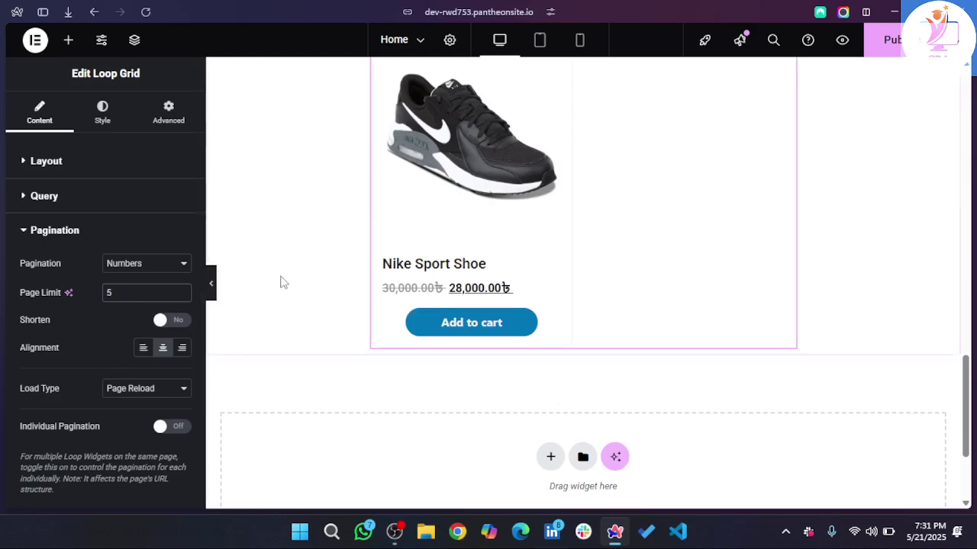
- Reduce Items Per Page from 6 to 2
{"action": "left_click", "coordinate": [70, 167]}
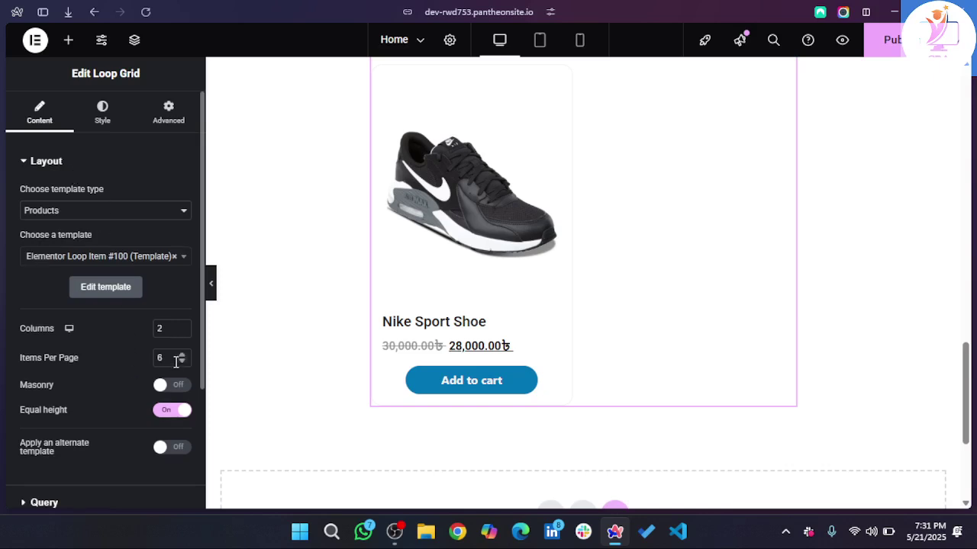
{"action": "double_click", "coordinate": [171, 358]}
{"action": "type", "text": "2"}
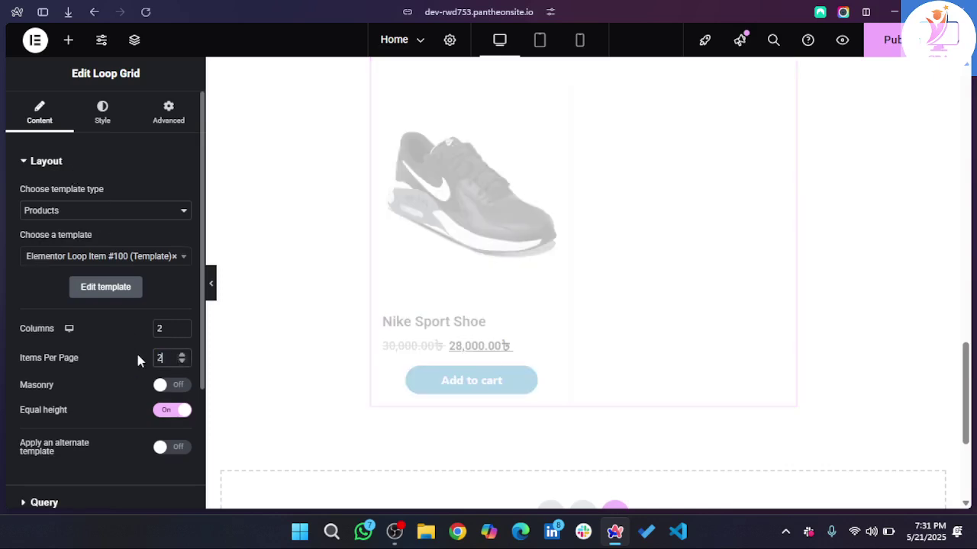
{"action": "scroll", "coordinate": [559, 250], "scroll_direction": "up", "scroll_amount": 1}
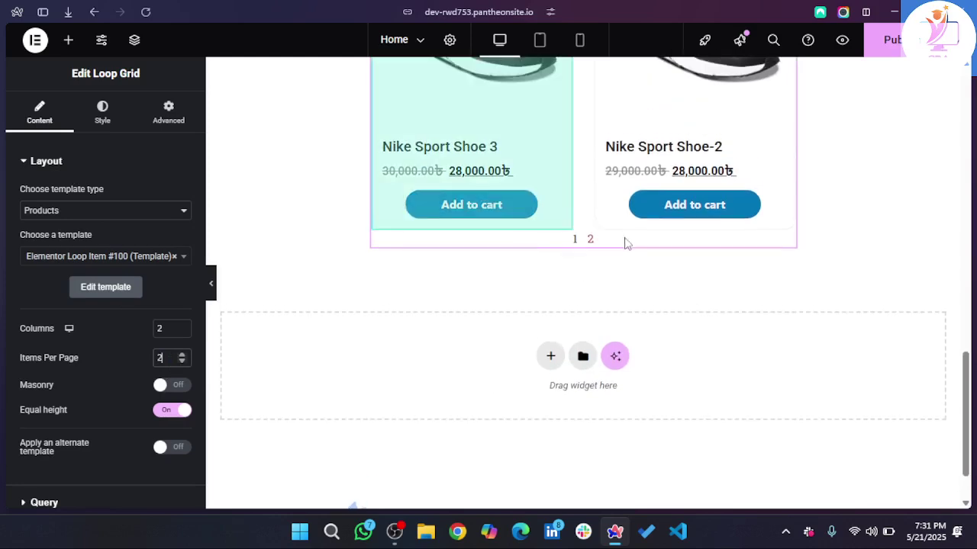
{"action": "scroll", "coordinate": [603, 273], "scroll_direction": "up", "scroll_amount": 2}
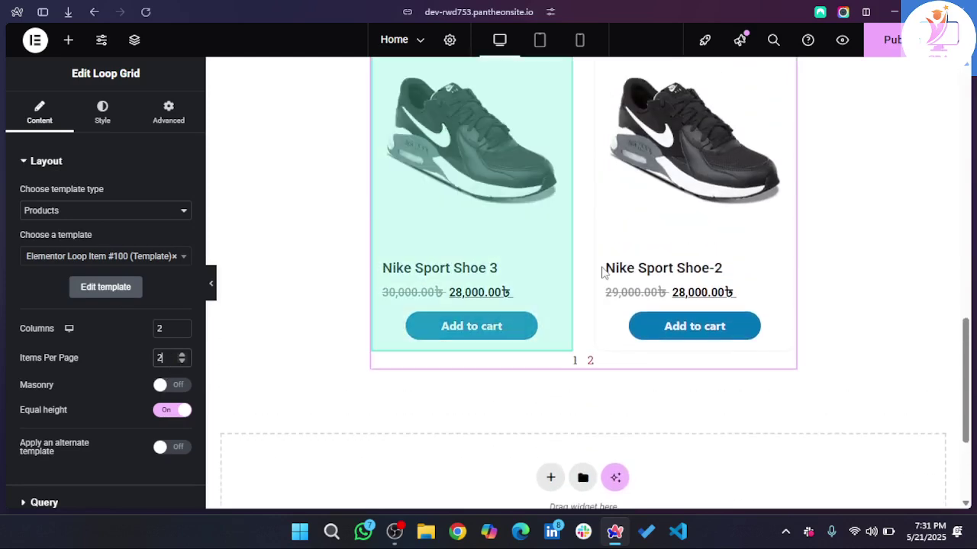
{"action": "scroll", "coordinate": [65, 438], "scroll_direction": "down", "scroll_amount": 2}
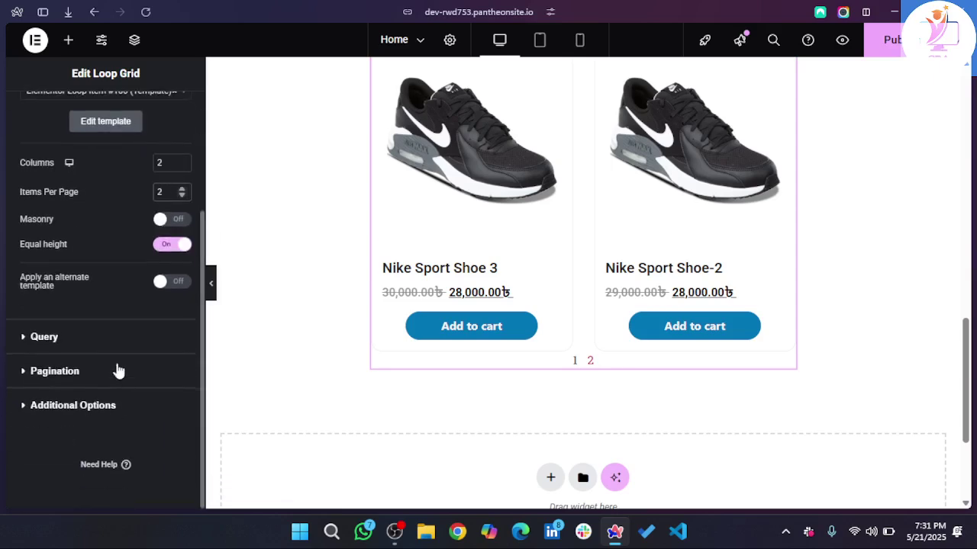
{"action": "left_click", "coordinate": [68, 377]}
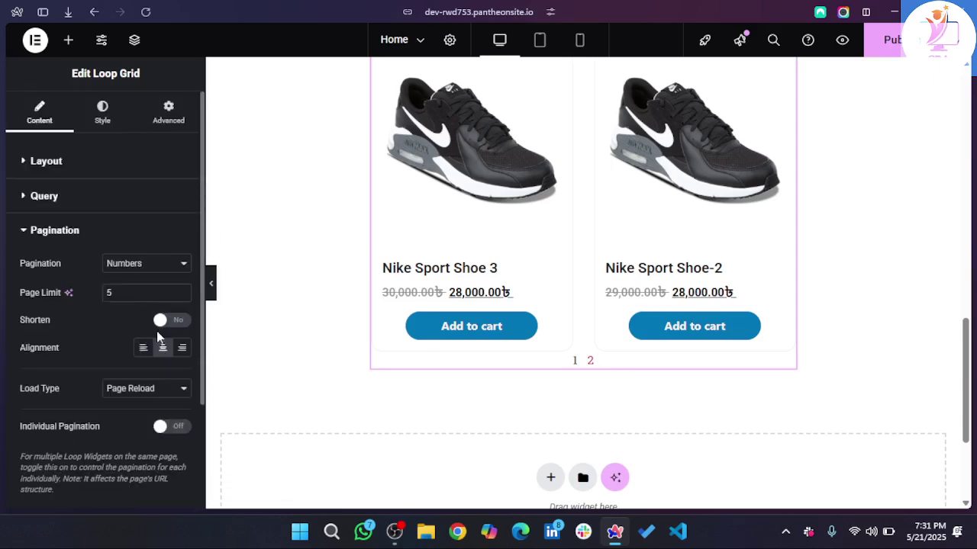
- Try Previous/Next pagination, then settle on Numbers + Previous/Next
{"action": "left_click", "coordinate": [155, 263]}
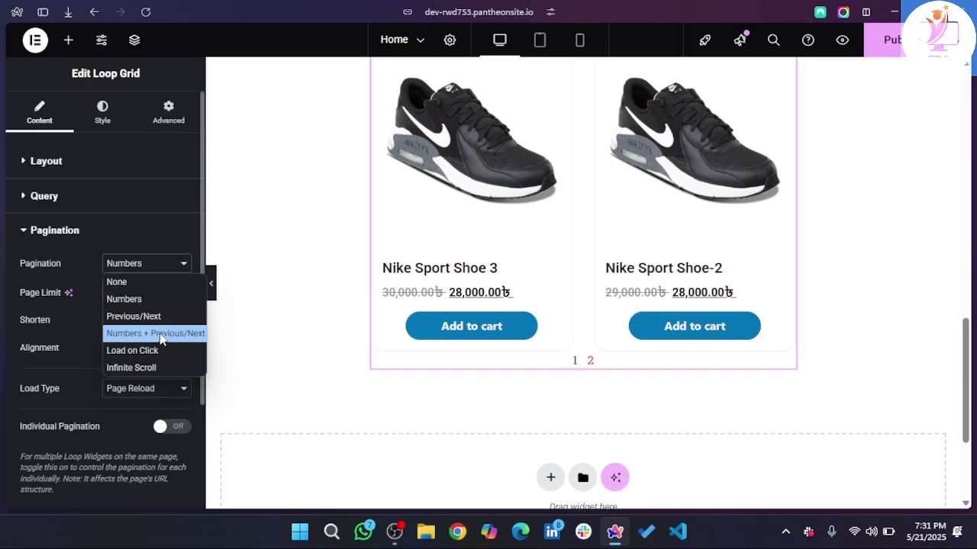
{"action": "left_click", "coordinate": [130, 316]}
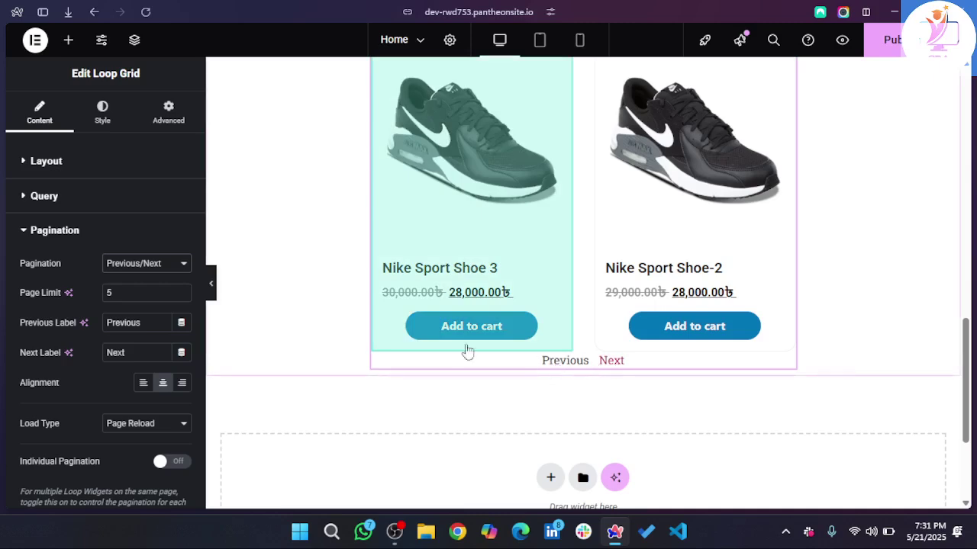
{"action": "left_click", "coordinate": [126, 267]}
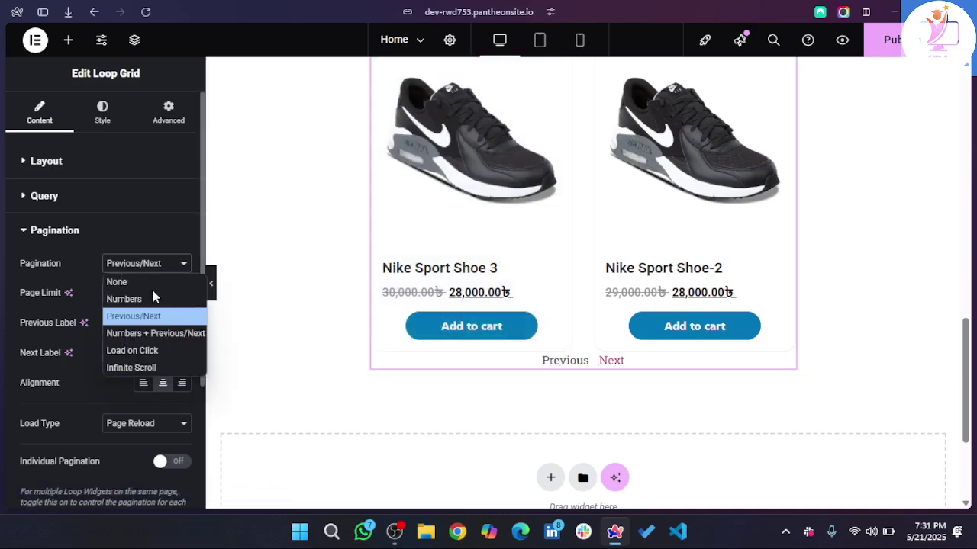
{"action": "left_click", "coordinate": [133, 334]}
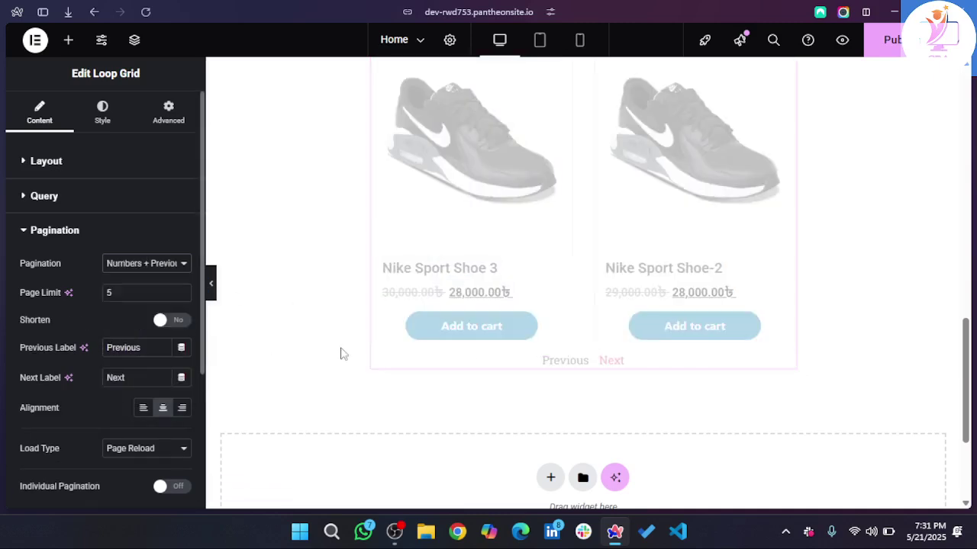
{"action": "left_click", "coordinate": [141, 265]}
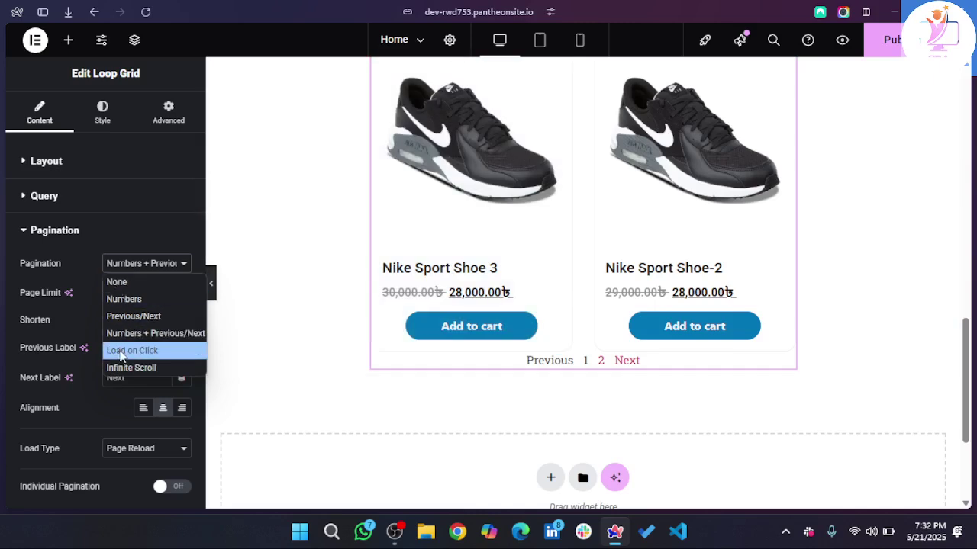
{"action": "scroll", "coordinate": [69, 357], "scroll_direction": "down", "scroll_amount": 1}
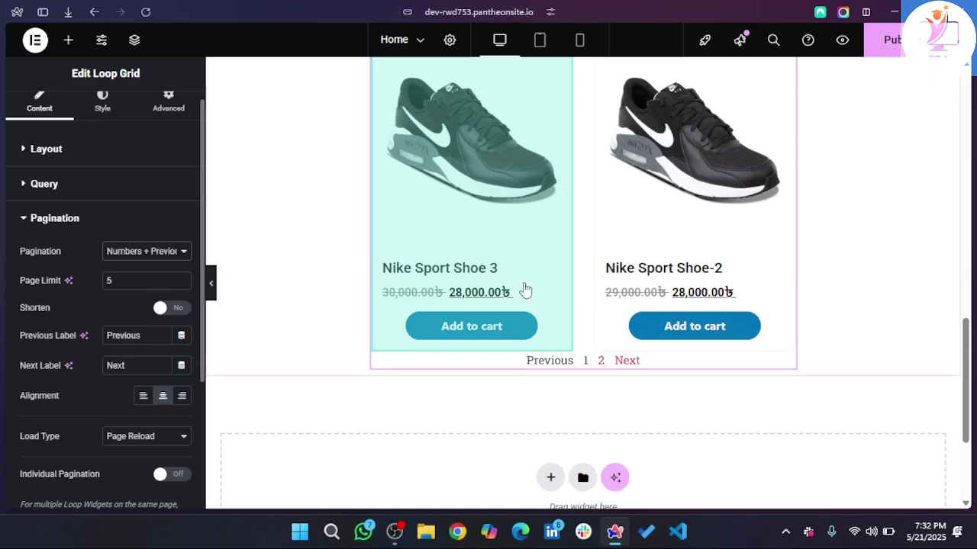
{"action": "scroll", "coordinate": [525, 290], "scroll_direction": "up", "scroll_amount": 3}
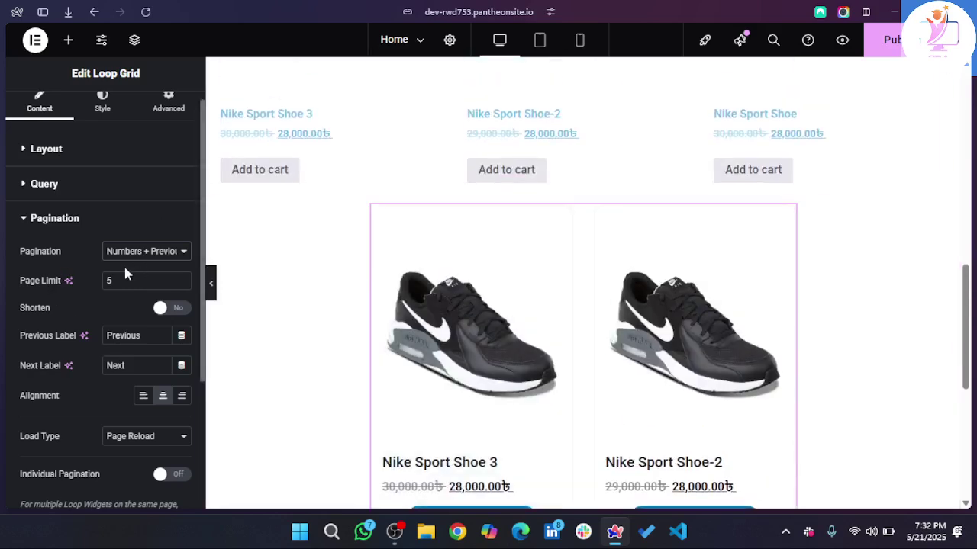
{"action": "scroll", "coordinate": [126, 275], "scroll_direction": "up", "scroll_amount": 1}
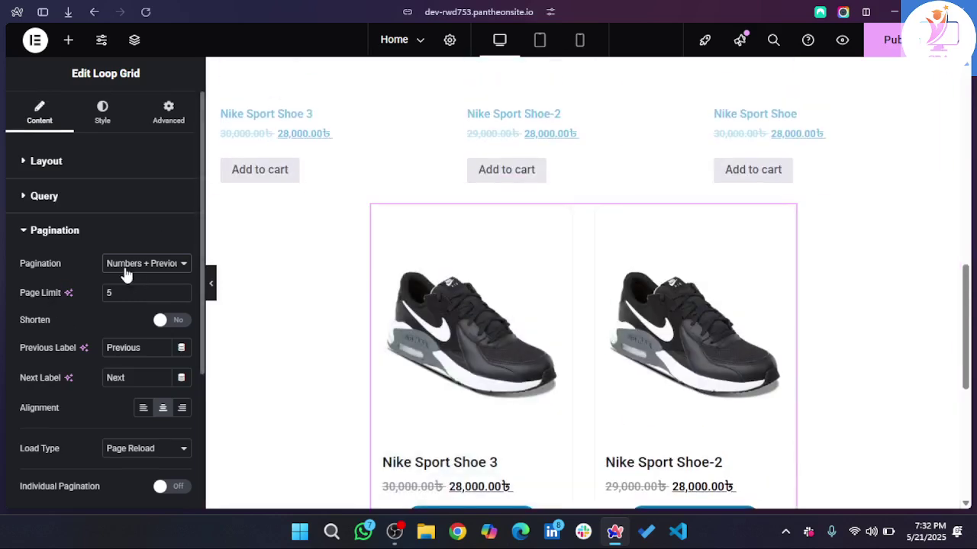
{"action": "left_click", "coordinate": [76, 174]}
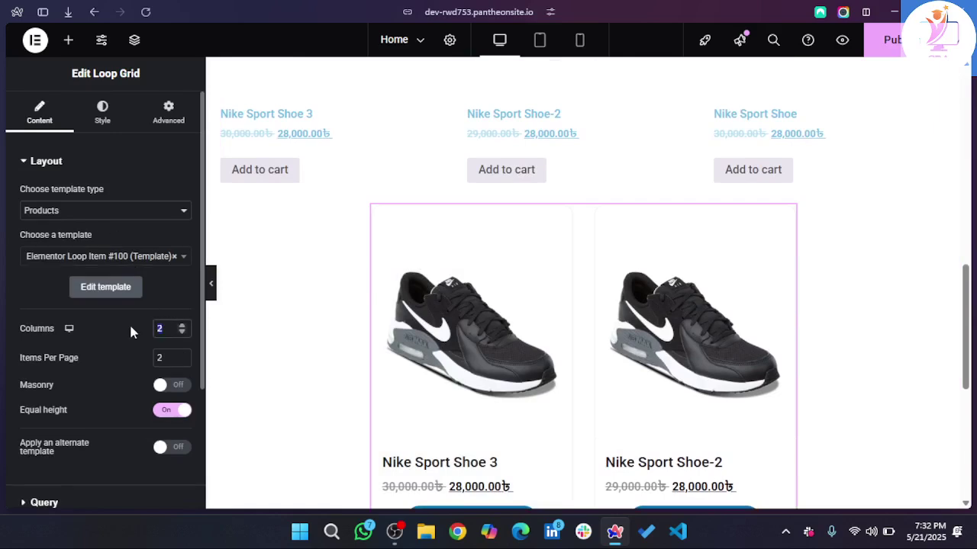
- Set the grid to 3 columns and 3 items per page, then view the Shop page
{"action": "type", "text": "3"}
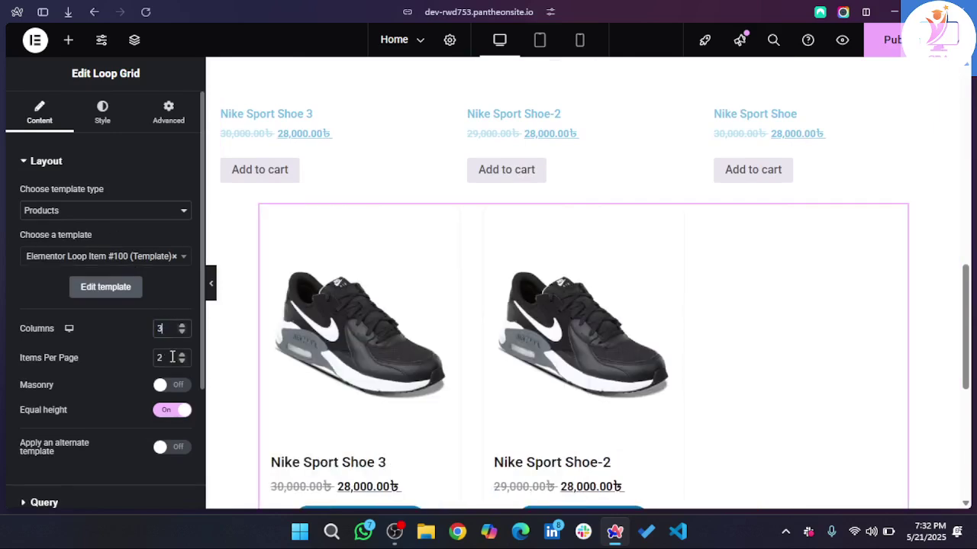
{"action": "left_click", "coordinate": [182, 355]}
{"action": "scroll", "coordinate": [588, 333], "scroll_direction": "down", "scroll_amount": 2}
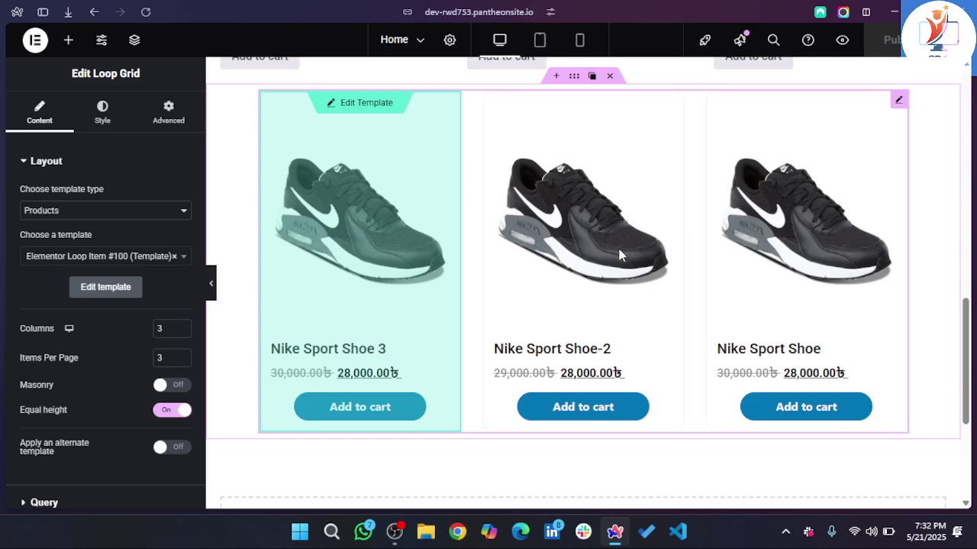
{"action": "mouse_move", "coordinate": [4, 202]}
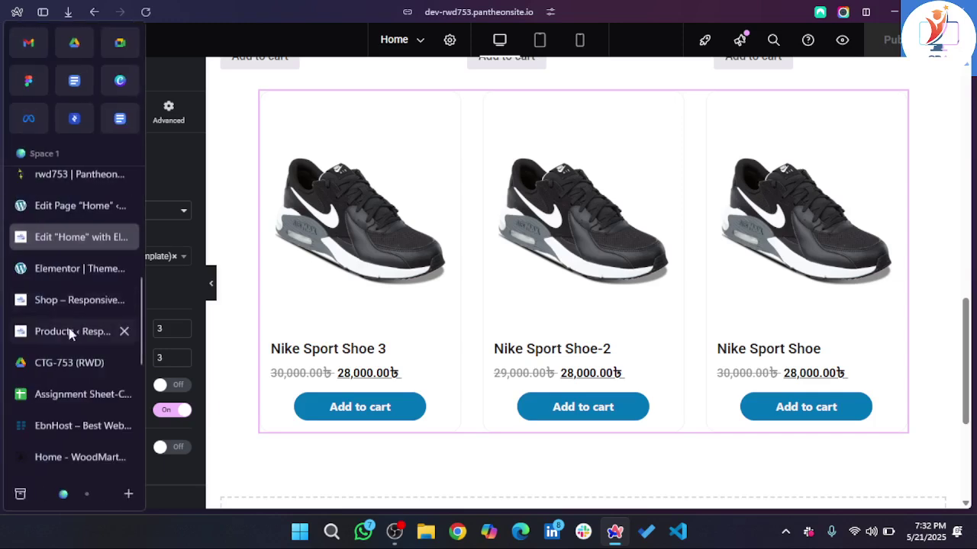
{"action": "left_click", "coordinate": [66, 305]}
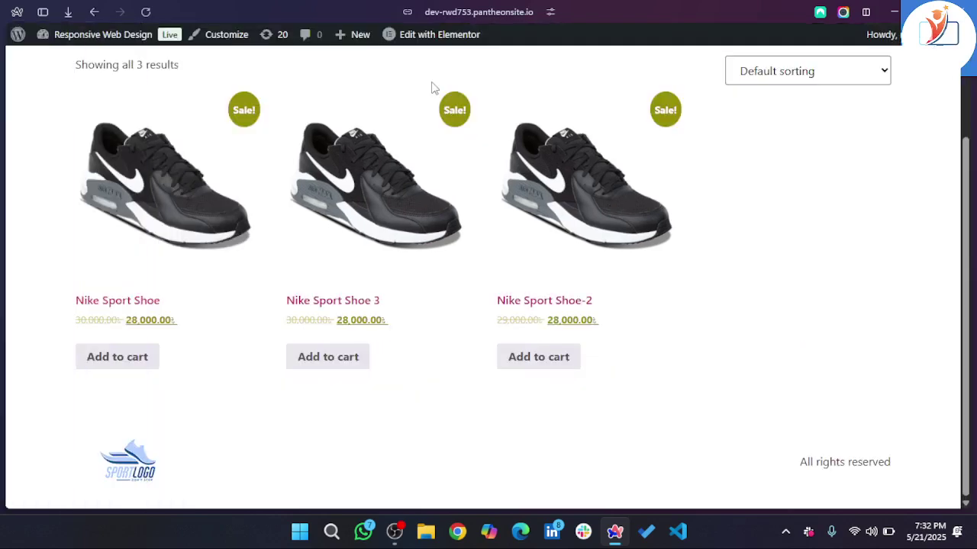
- Reload the shop page, then remove 'shop' from the address to load the home page
{"action": "left_click", "coordinate": [145, 14]}
{"action": "scroll", "coordinate": [253, 252], "scroll_direction": "up", "scroll_amount": 2}
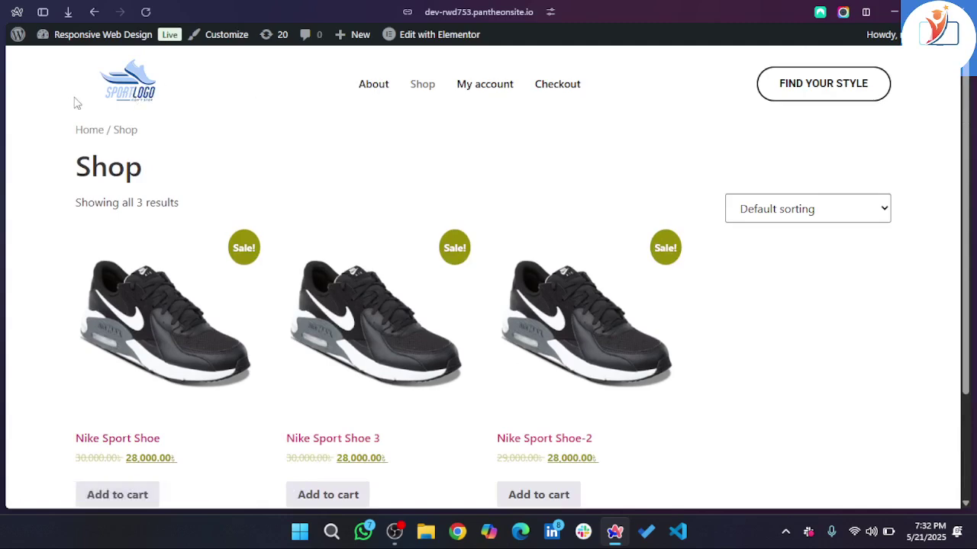
{"action": "left_click", "coordinate": [485, 13]}
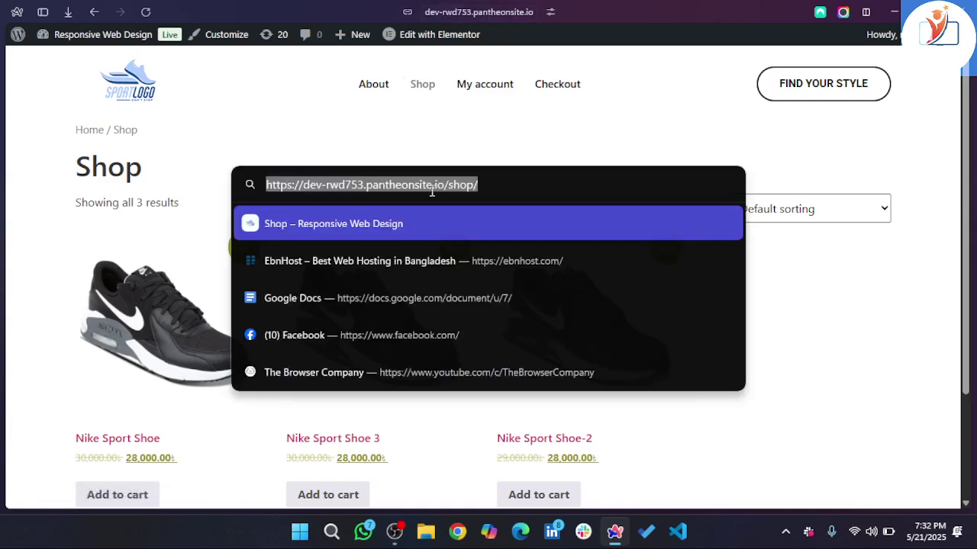
{"action": "left_click_drag", "start_coordinate": [456, 193], "coordinate": [532, 196]}
{"action": "key", "text": "BackSpace"}
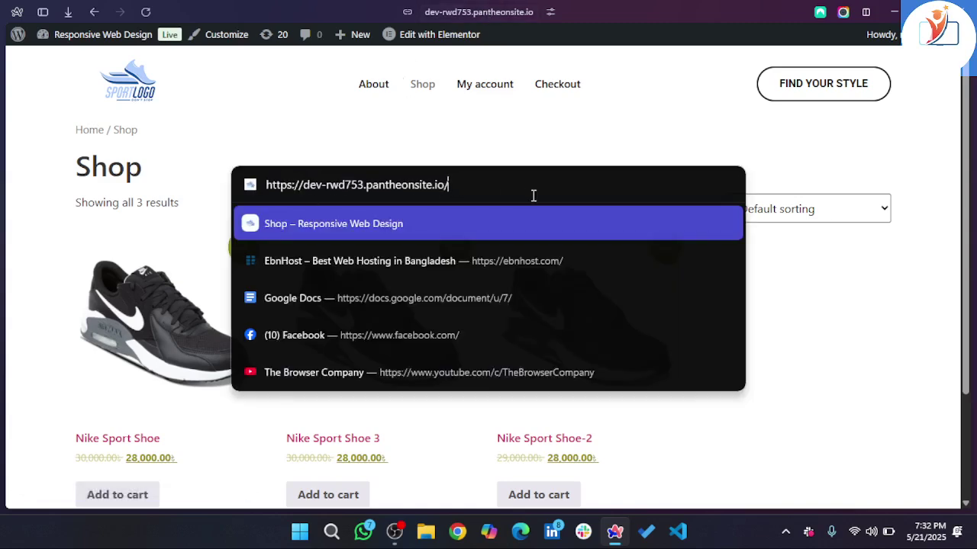
{"action": "key", "text": "Return"}
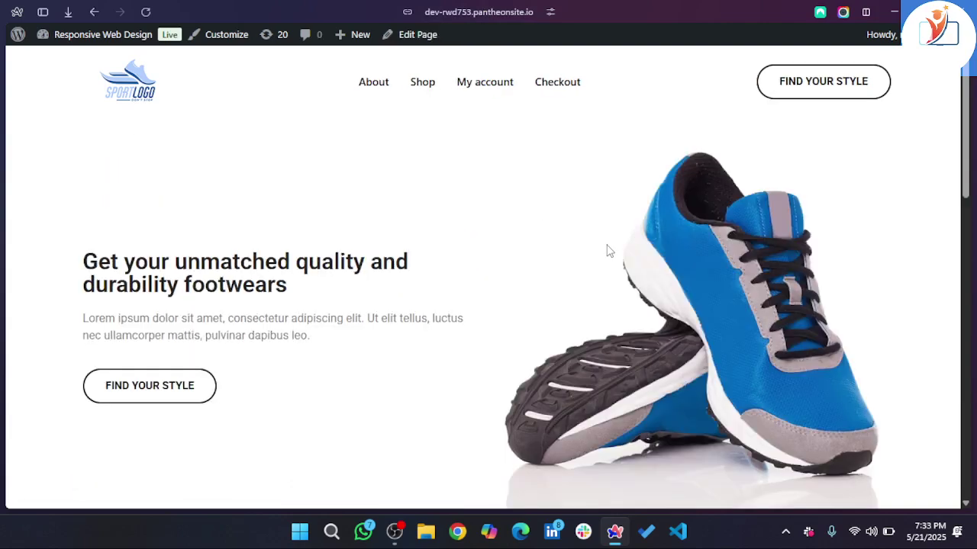
- Select and double-click the Nike shoe card titles to confirm they are not links
{"action": "scroll", "coordinate": [608, 251], "scroll_direction": "down", "scroll_amount": 5}
{"action": "scroll", "coordinate": [608, 252], "scroll_direction": "down", "scroll_amount": 5}
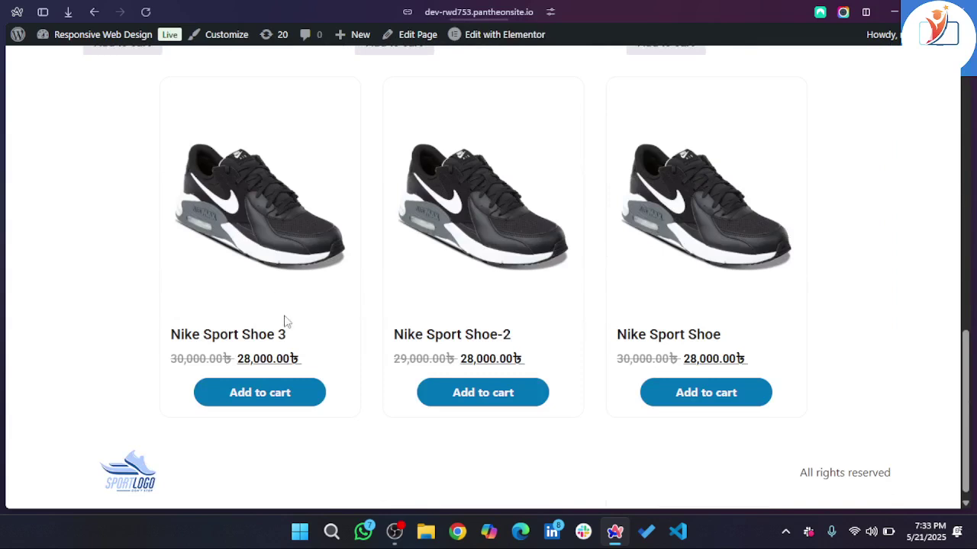
{"action": "scroll", "coordinate": [387, 361], "scroll_direction": "up", "scroll_amount": 2}
{"action": "scroll", "coordinate": [387, 360], "scroll_direction": "down", "scroll_amount": 2}
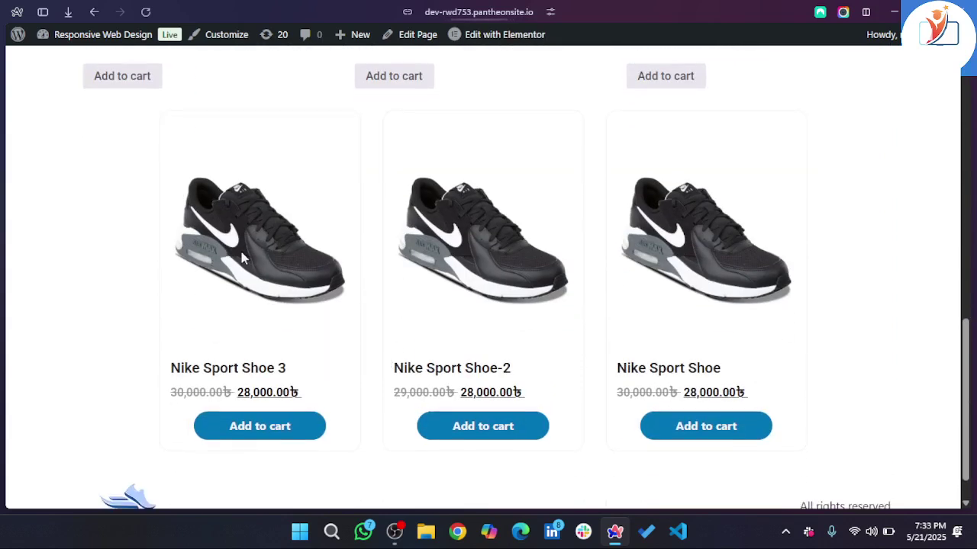
{"action": "triple_click", "coordinate": [225, 377]}
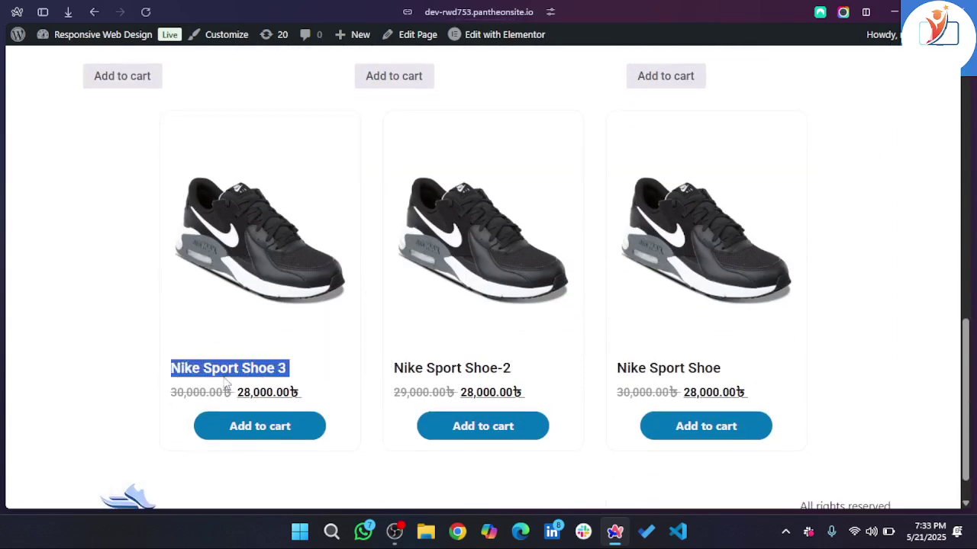
{"action": "left_click_drag", "start_coordinate": [225, 377], "coordinate": [488, 376]}
{"action": "double_click", "coordinate": [488, 376]}
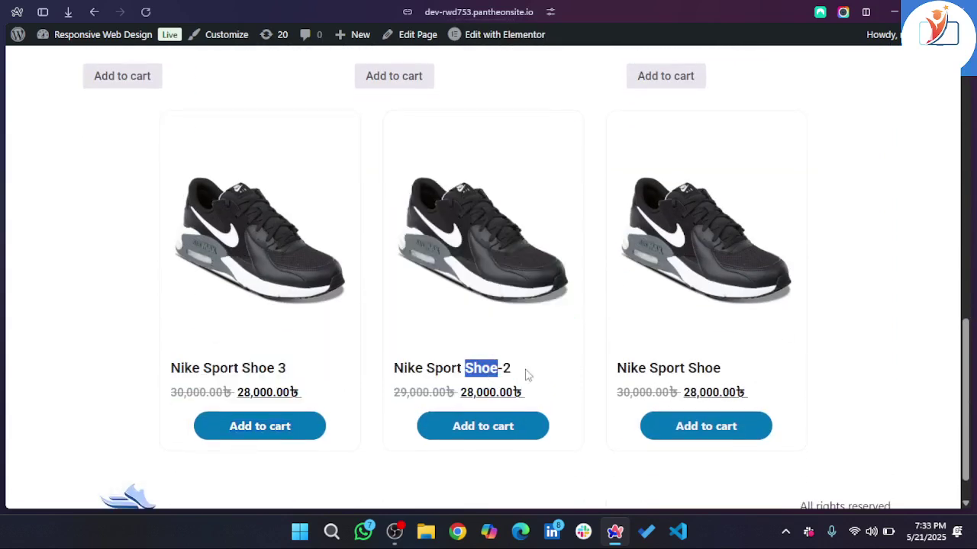
{"action": "double_click", "coordinate": [682, 382]}
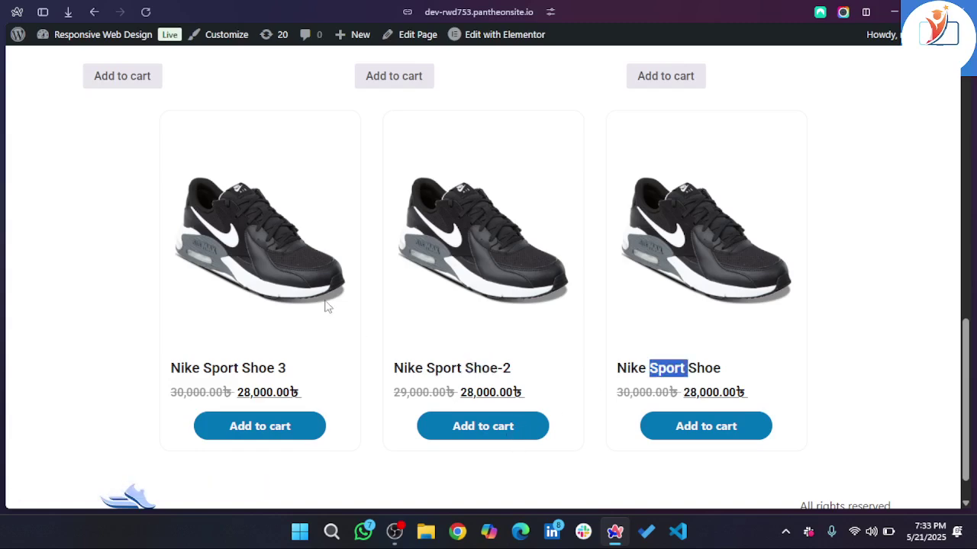
{"action": "mouse_move", "coordinate": [3, 266]}
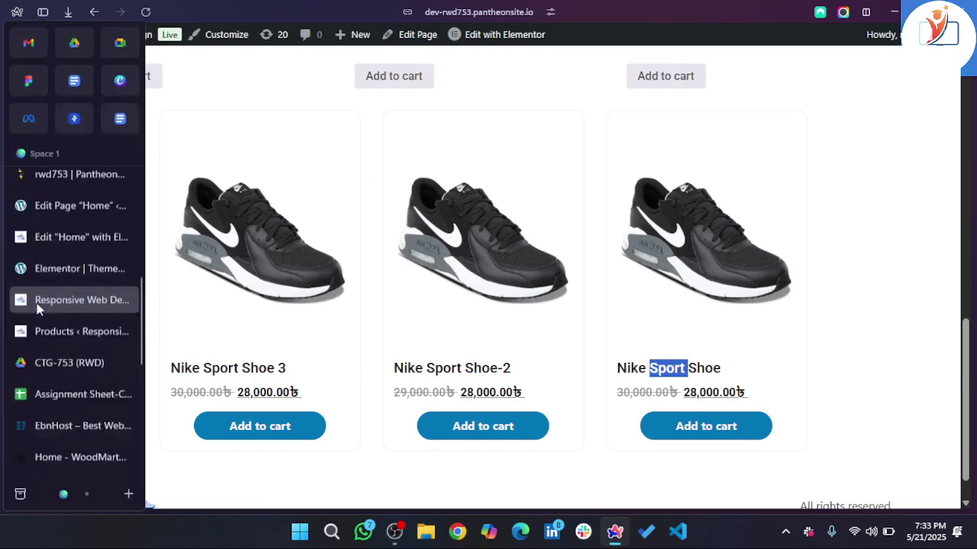
- In the loop item template, link the Featured Image to a Custom URL using dynamic Post URL
{"action": "left_click", "coordinate": [76, 241]}
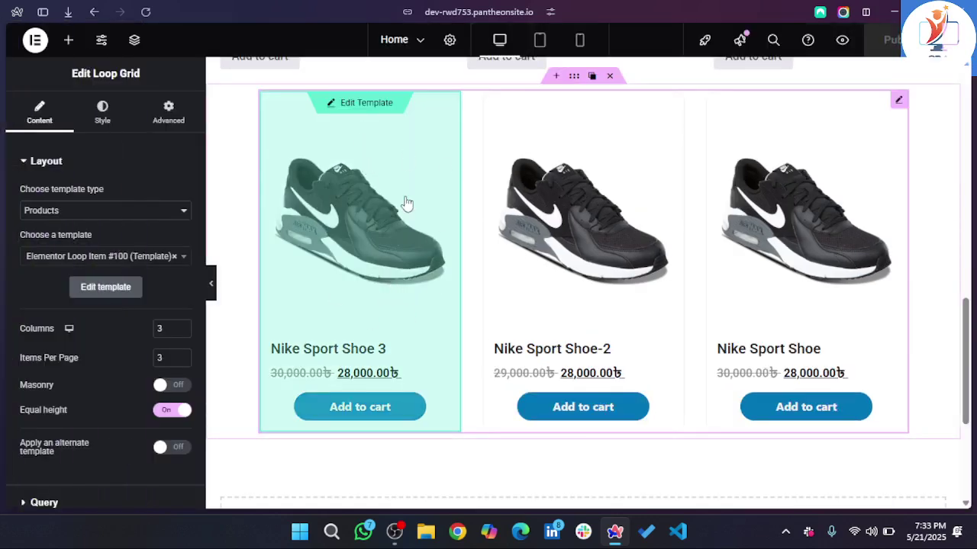
{"action": "double_click", "coordinate": [374, 257]}
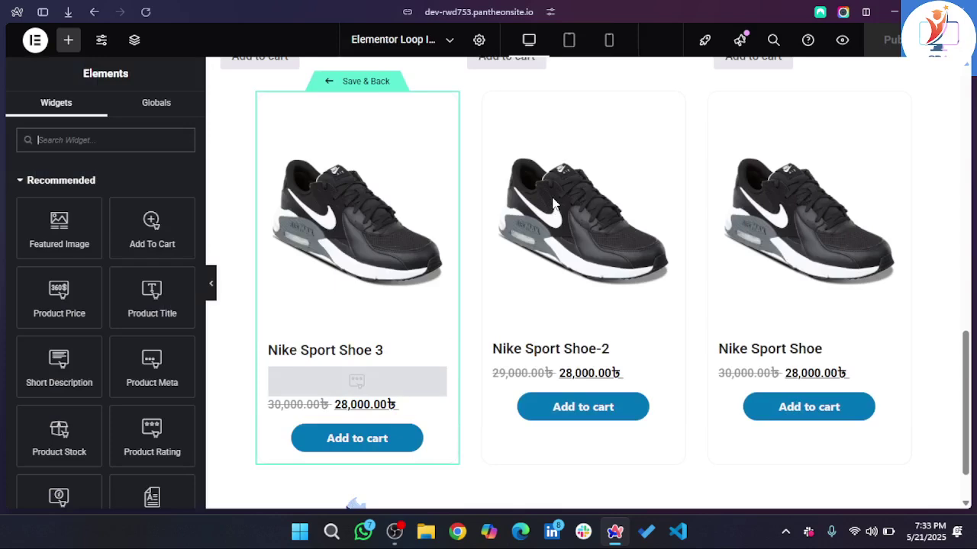
{"action": "left_click", "coordinate": [390, 186]}
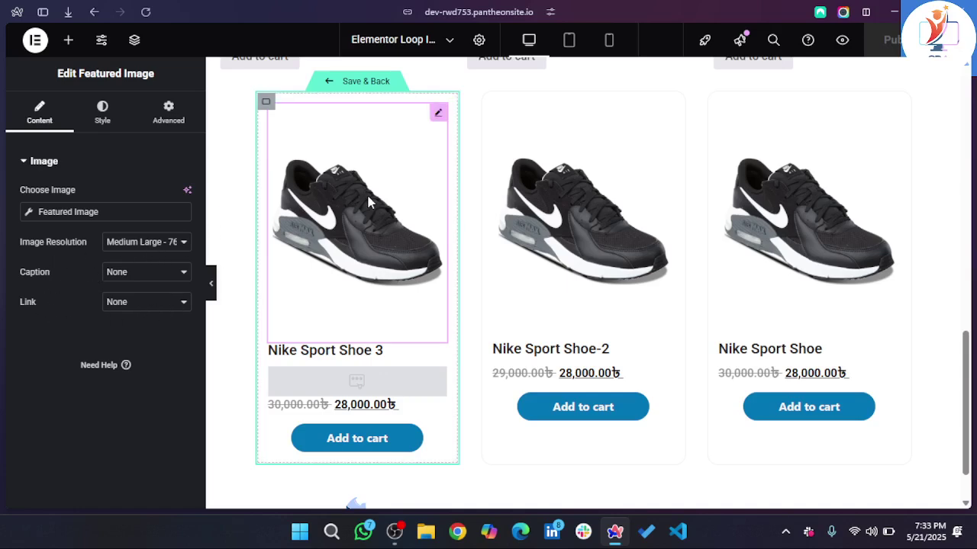
{"action": "left_click", "coordinate": [123, 304]}
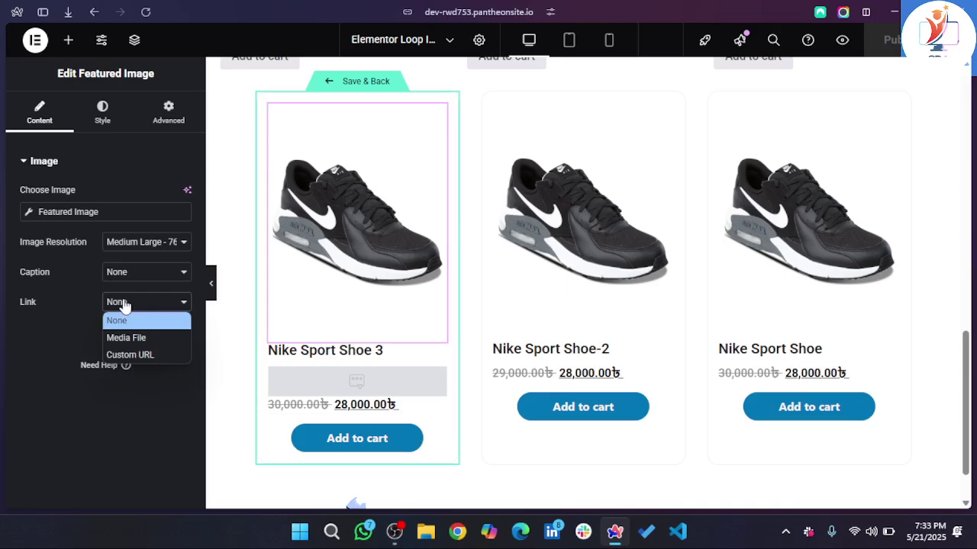
{"action": "left_click", "coordinate": [145, 357]}
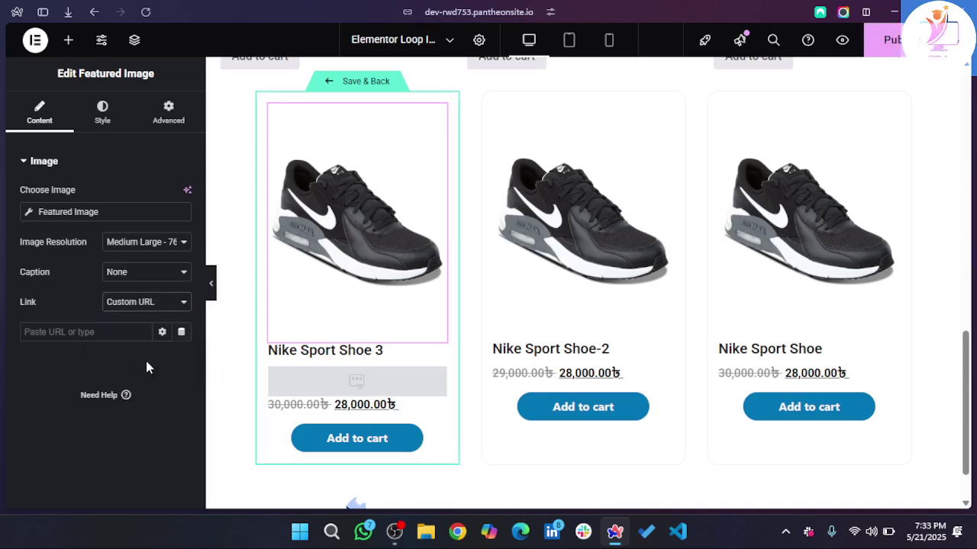
{"action": "left_click", "coordinate": [182, 333]}
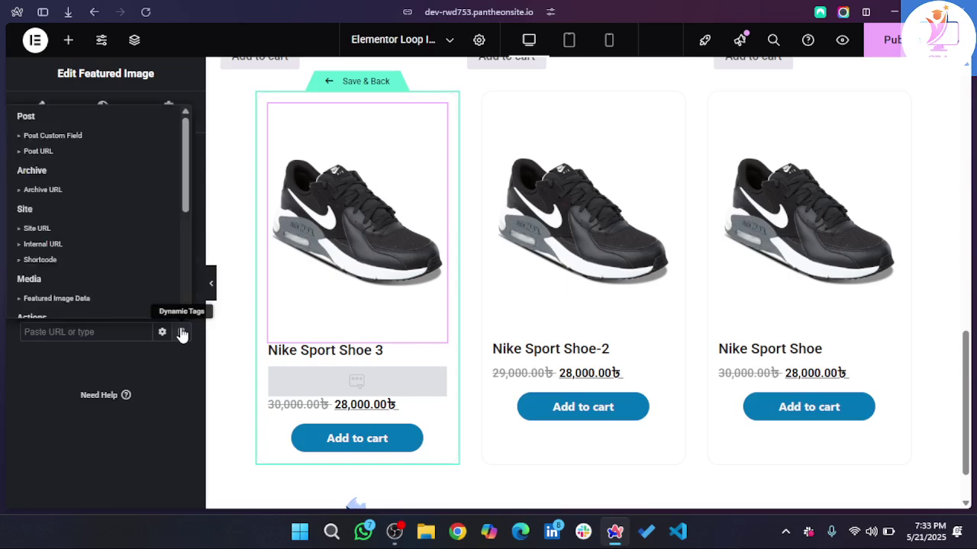
{"action": "left_click", "coordinate": [38, 153]}
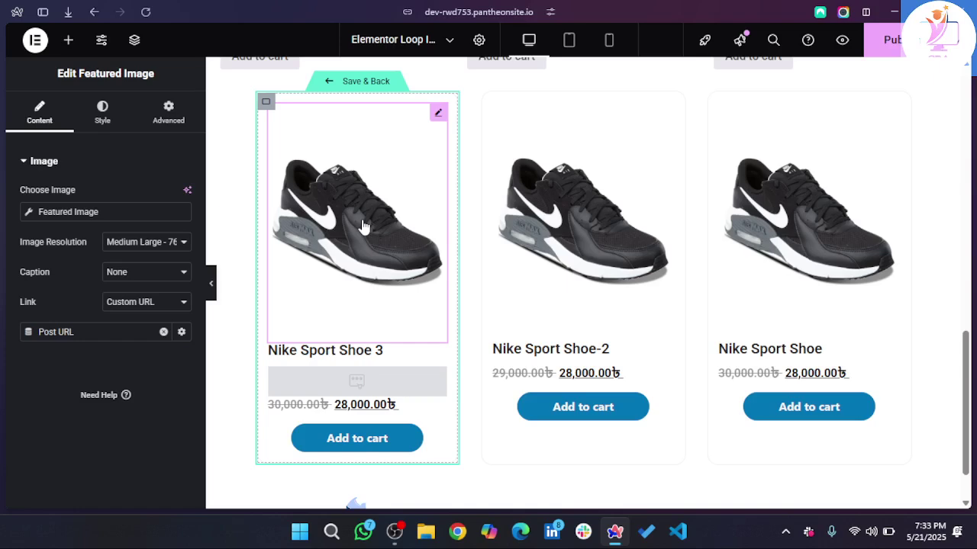
{"action": "left_click", "coordinate": [377, 351]}
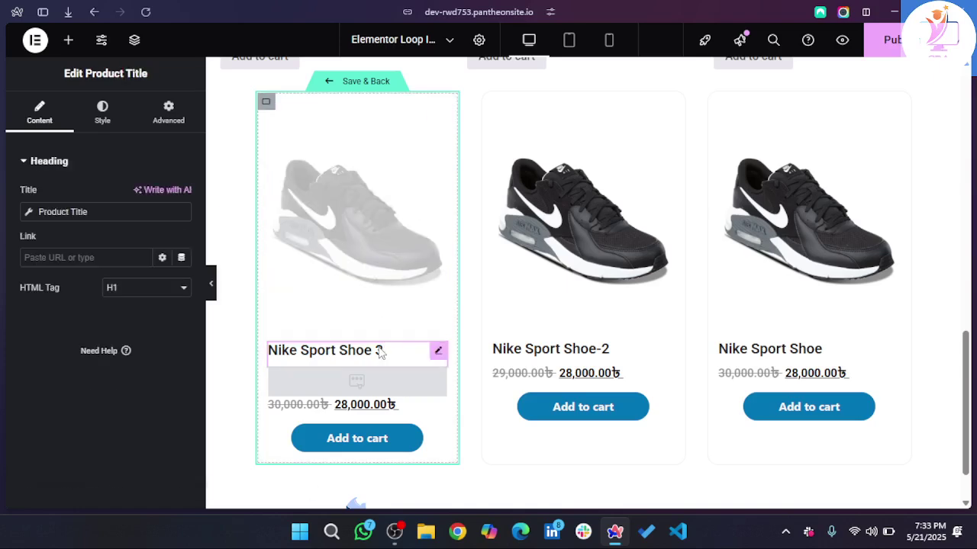
- Link the Product Title to the product's page via the dynamic Post URL tag
{"action": "left_click", "coordinate": [183, 259]}
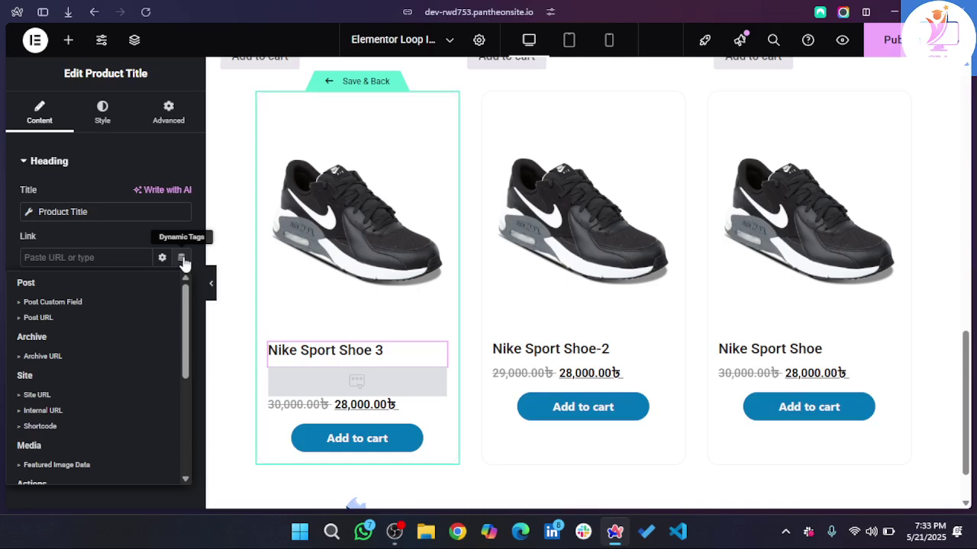
{"action": "scroll", "coordinate": [103, 378], "scroll_direction": "down", "scroll_amount": 1}
{"action": "scroll", "coordinate": [57, 344], "scroll_direction": "up", "scroll_amount": 1}
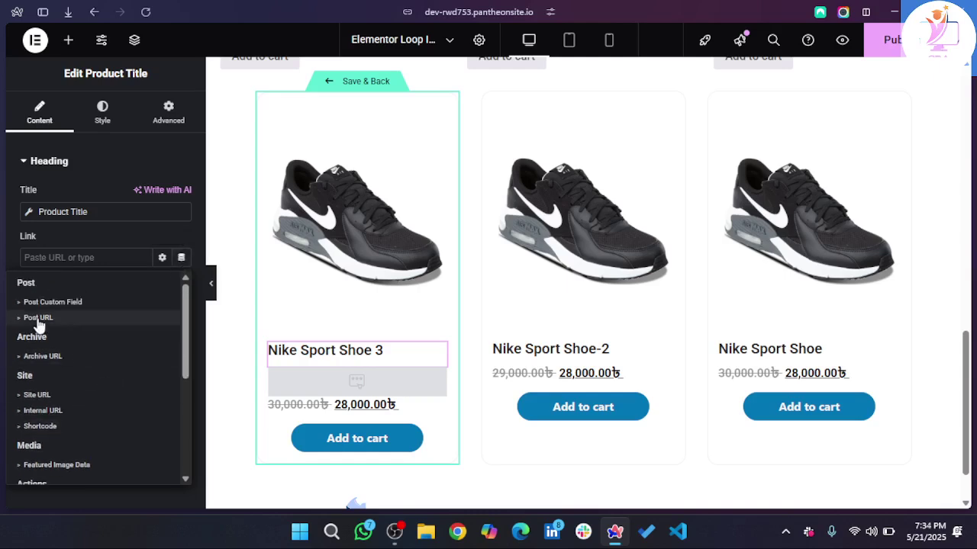
{"action": "left_click", "coordinate": [38, 318]}
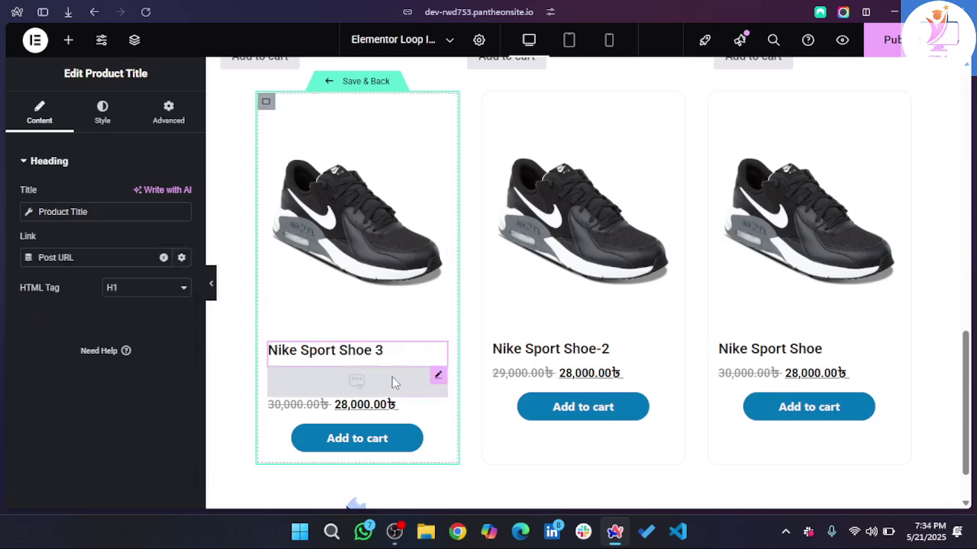
- Review the card container and price settings, then save the template and return to Home
{"action": "left_click", "coordinate": [266, 102]}
{"action": "scroll", "coordinate": [125, 320], "scroll_direction": "down", "scroll_amount": 4}
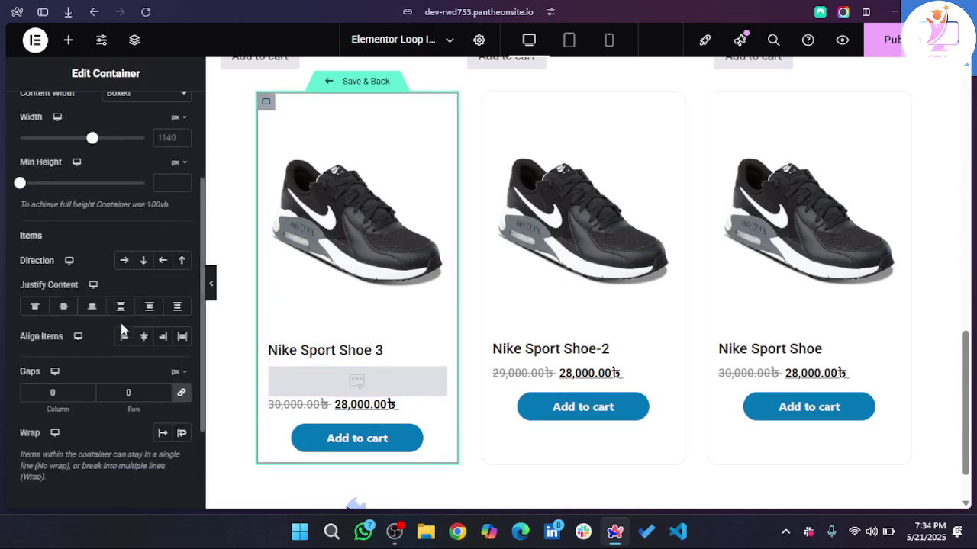
{"action": "scroll", "coordinate": [52, 373], "scroll_direction": "up", "scroll_amount": 2}
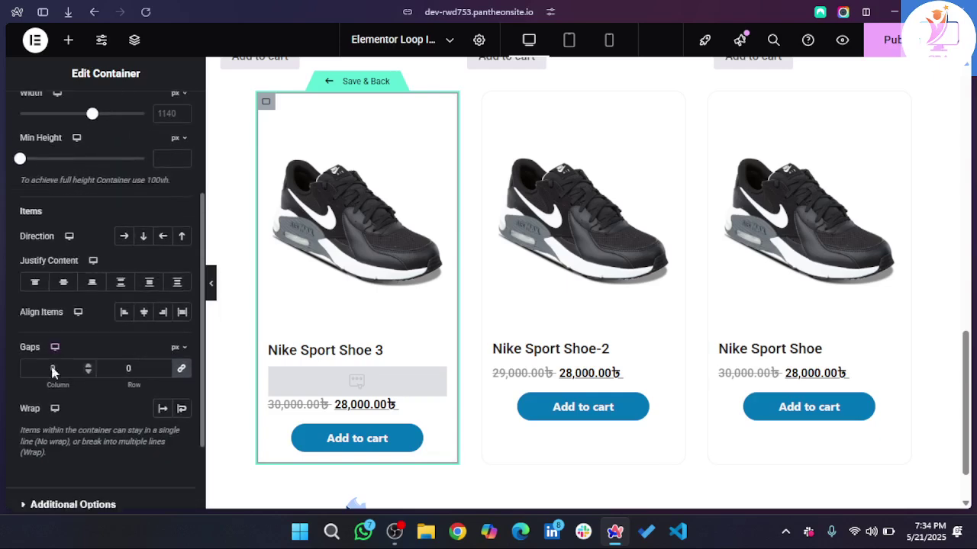
{"action": "scroll", "coordinate": [52, 373], "scroll_direction": "down", "scroll_amount": 2}
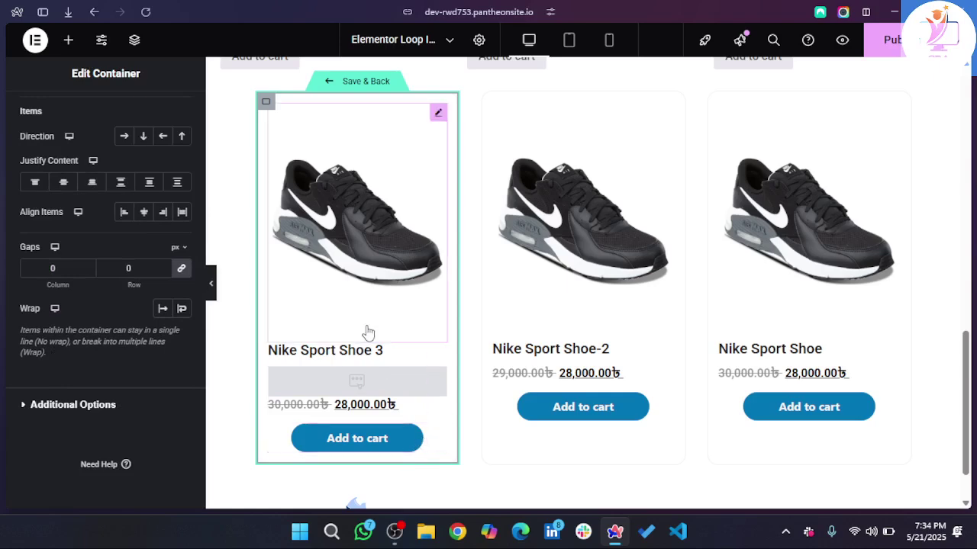
{"action": "scroll", "coordinate": [40, 300], "scroll_direction": "up", "scroll_amount": 2}
{"action": "scroll", "coordinate": [42, 309], "scroll_direction": "up", "scroll_amount": 3}
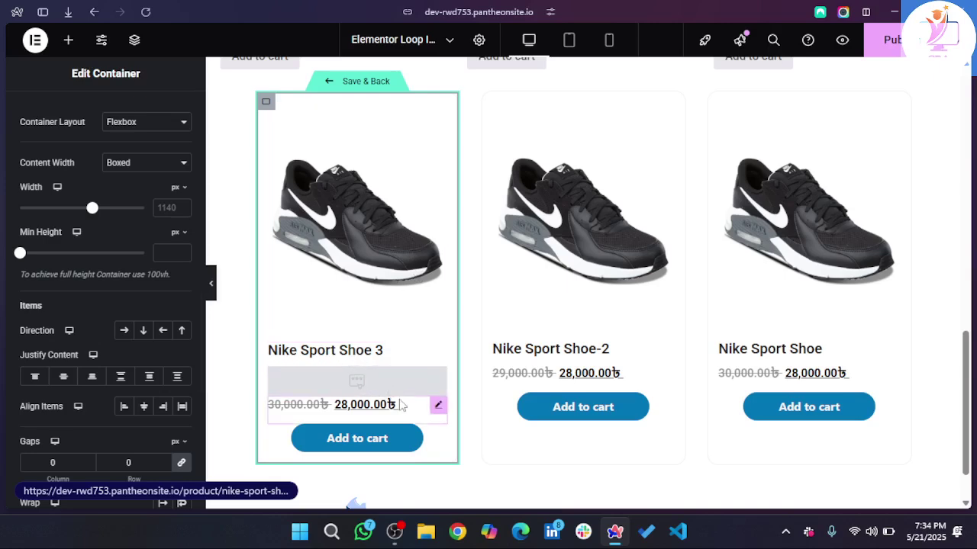
{"action": "left_click", "coordinate": [428, 414]}
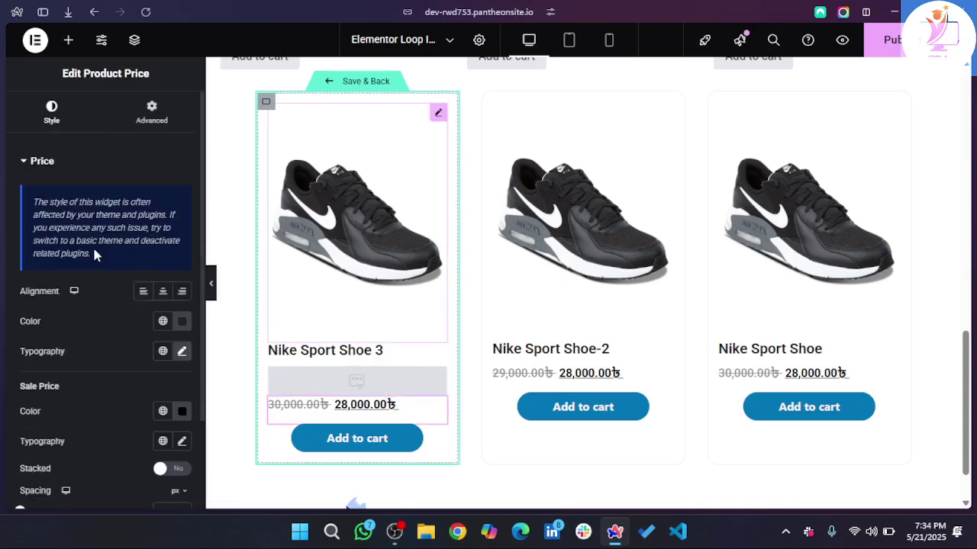
{"action": "scroll", "coordinate": [127, 355], "scroll_direction": "down", "scroll_amount": 2}
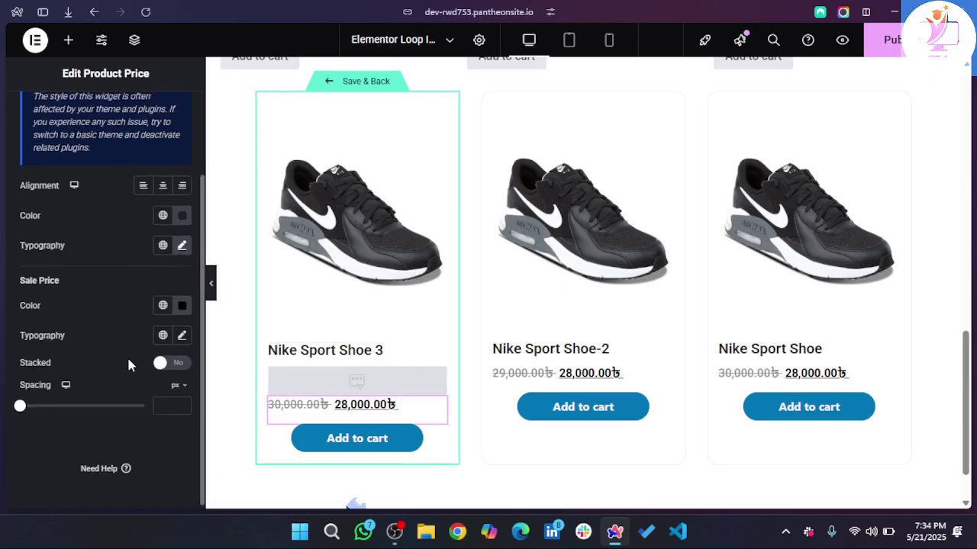
{"action": "scroll", "coordinate": [127, 359], "scroll_direction": "up", "scroll_amount": 2}
{"action": "scroll", "coordinate": [125, 360], "scroll_direction": "down", "scroll_amount": 2}
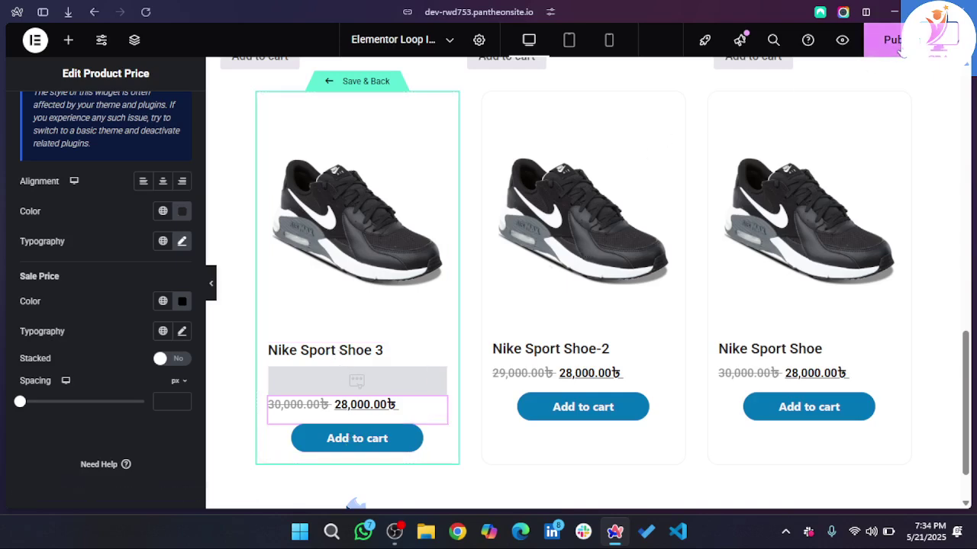
{"action": "left_click", "coordinate": [356, 90]}
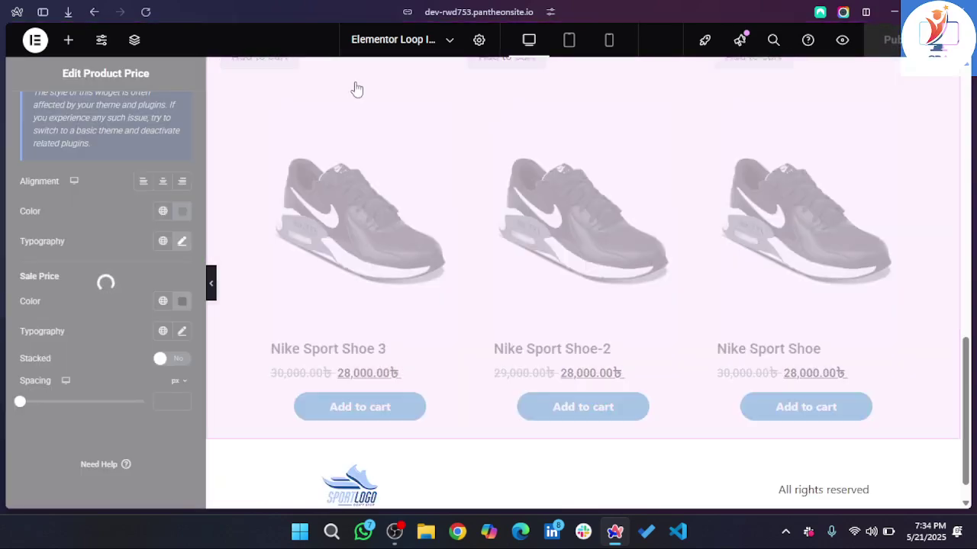
- Preview the home page in a new tab and scroll down to the Nike shoe cards
{"action": "mouse_move", "coordinate": [3, 275]}
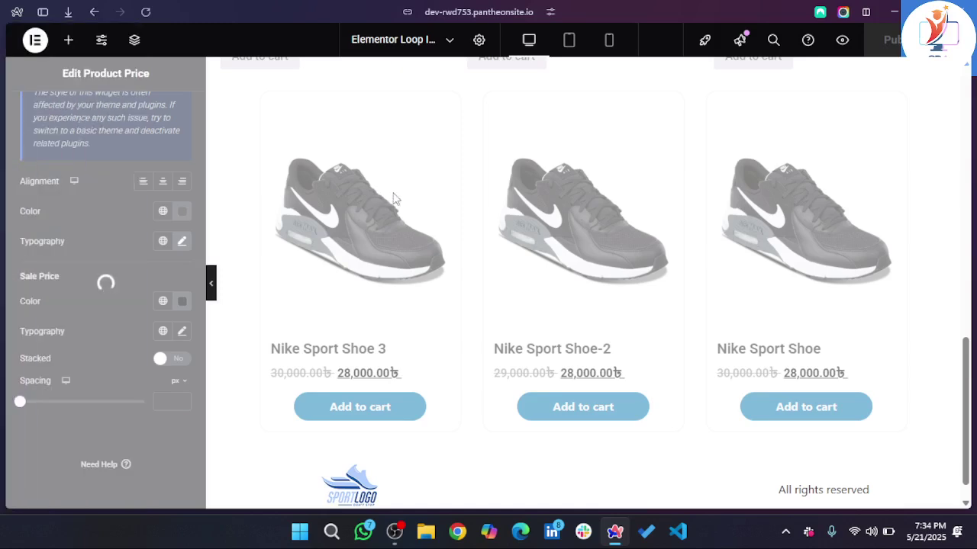
{"action": "left_click", "coordinate": [842, 42]}
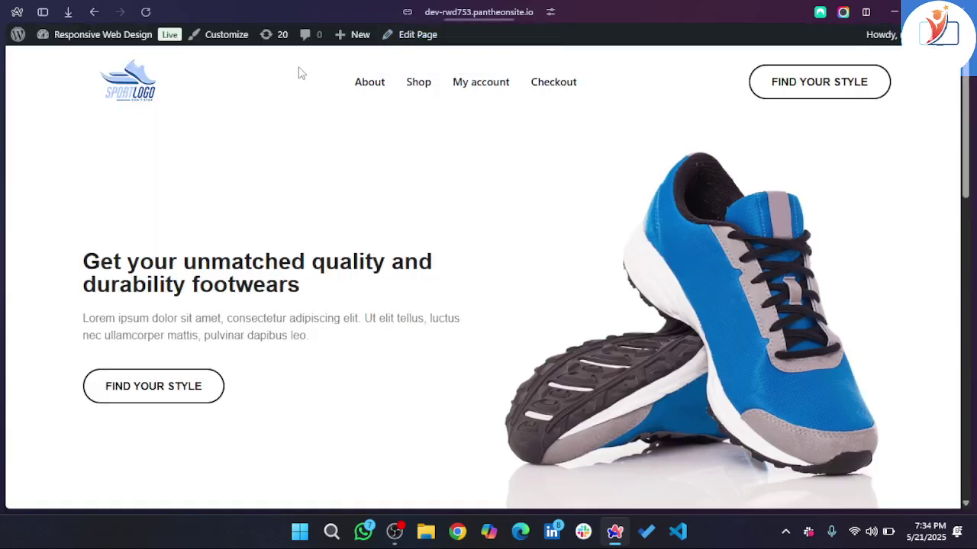
{"action": "scroll", "coordinate": [321, 259], "scroll_direction": "down", "scroll_amount": 15}
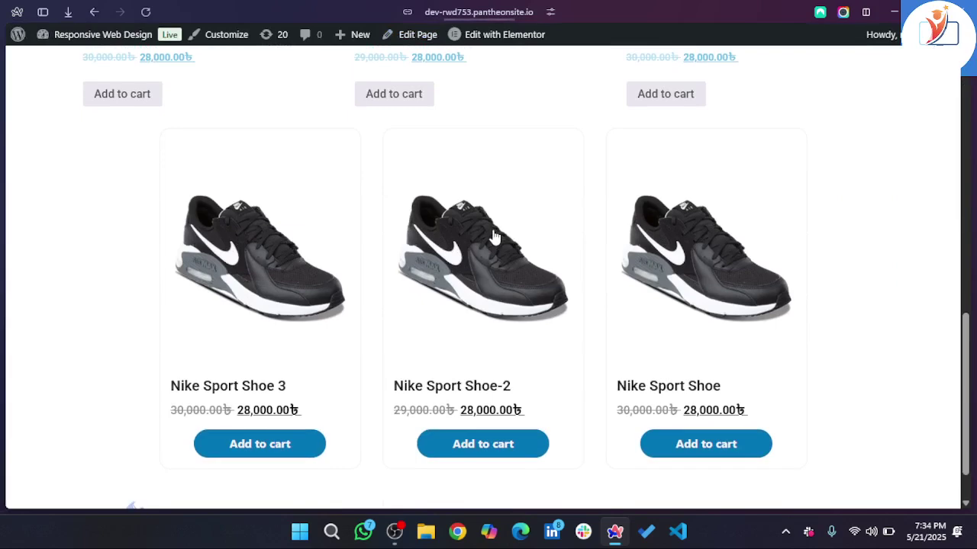
{"action": "scroll", "coordinate": [183, 334], "scroll_direction": "down", "scroll_amount": 2}
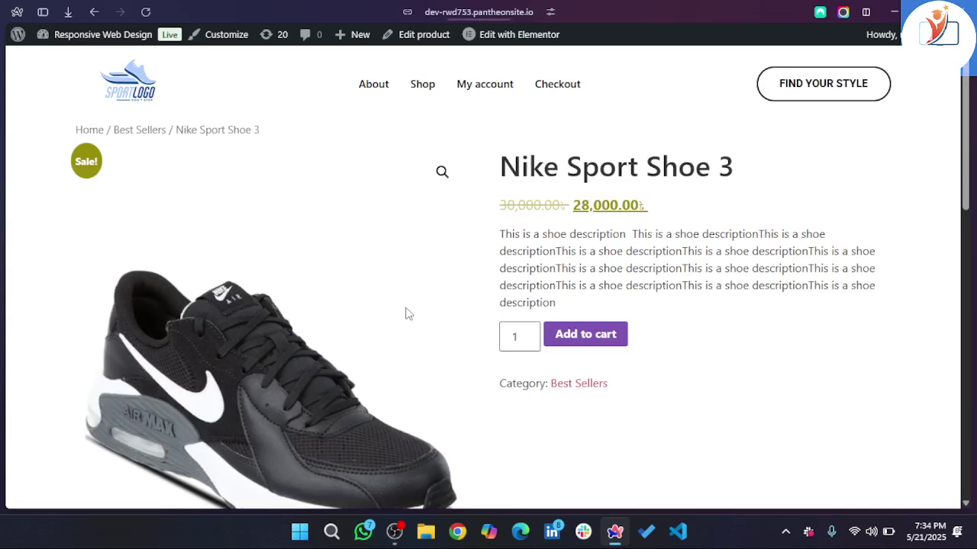
- Scroll the Nike Sport Shoe 3 page to its Related products, then bring OBS Studio forward
{"action": "scroll", "coordinate": [408, 313], "scroll_direction": "down", "scroll_amount": 5}
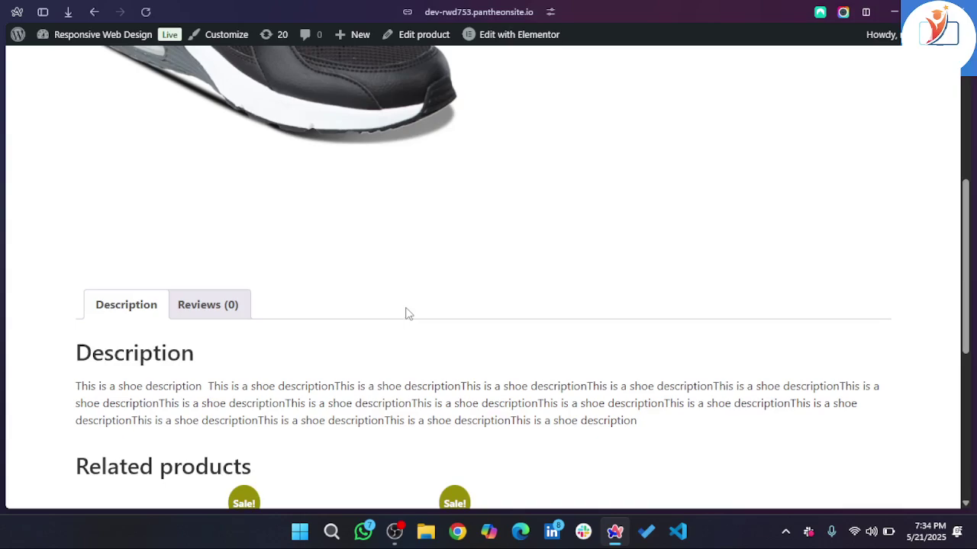
{"action": "scroll", "coordinate": [409, 313], "scroll_direction": "down", "scroll_amount": 5}
{"action": "scroll", "coordinate": [408, 313], "scroll_direction": "up", "scroll_amount": 1}
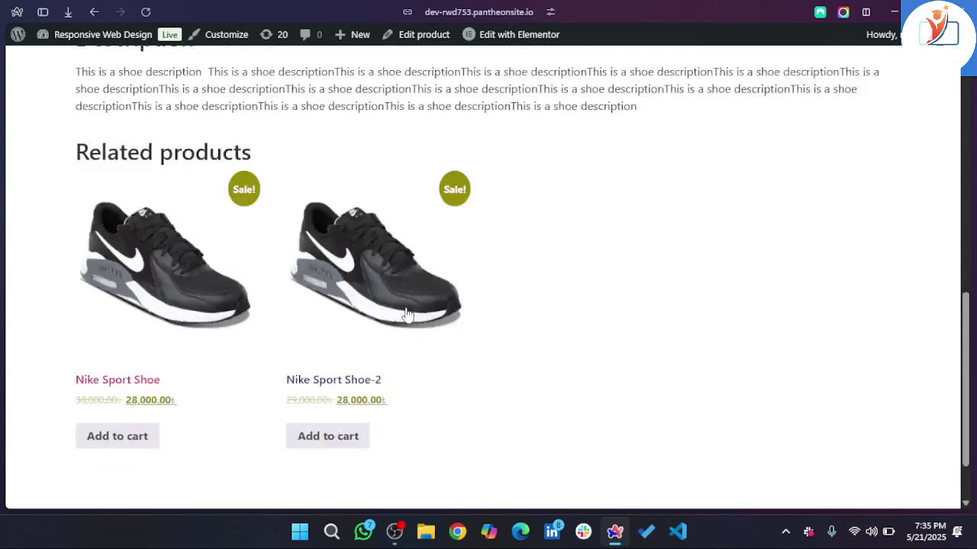
{"action": "scroll", "coordinate": [408, 313], "scroll_direction": "down", "scroll_amount": 1}
{"action": "scroll", "coordinate": [408, 313], "scroll_direction": "up", "scroll_amount": 4}
{"action": "scroll", "coordinate": [408, 313], "scroll_direction": "up", "scroll_amount": 6}
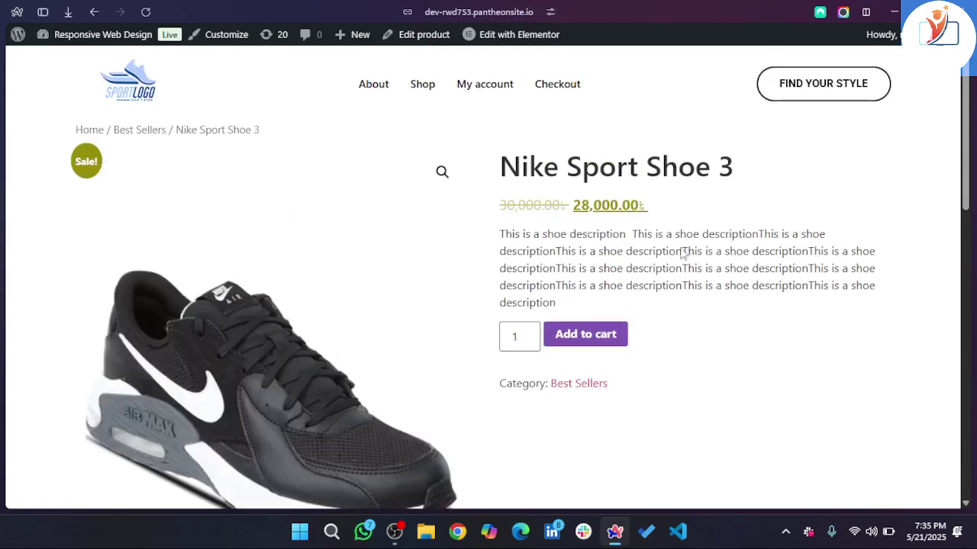
{"action": "scroll", "coordinate": [440, 292], "scroll_direction": "down", "scroll_amount": 1}
{"action": "scroll", "coordinate": [440, 292], "scroll_direction": "down", "scroll_amount": 5}
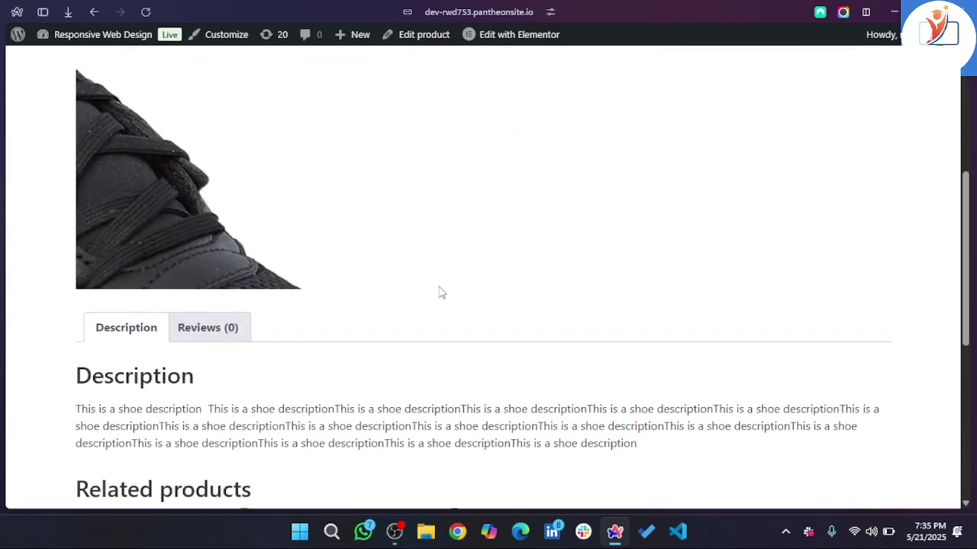
{"action": "scroll", "coordinate": [440, 293], "scroll_direction": "down", "scroll_amount": 5}
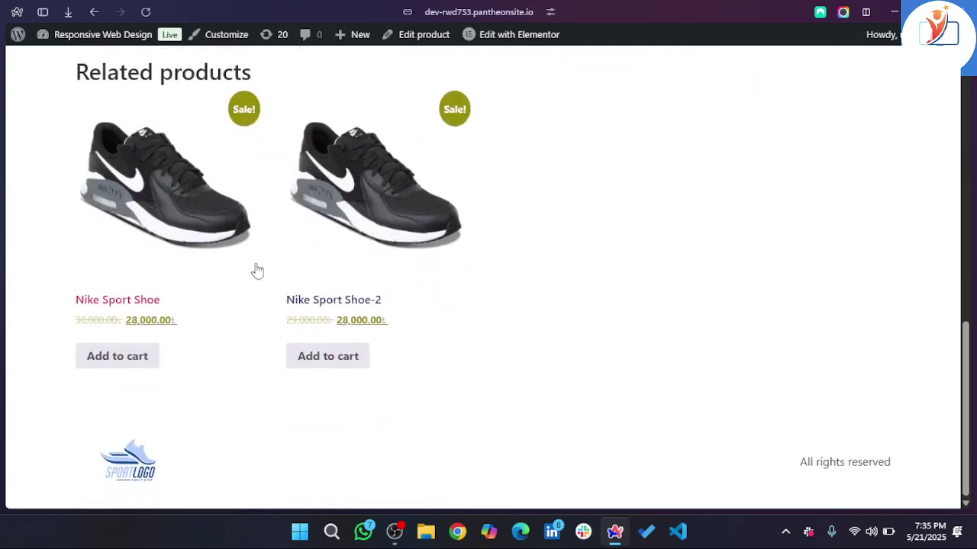
{"action": "mouse_move", "coordinate": [34, 301]}
{"action": "left_click", "coordinate": [397, 534]}
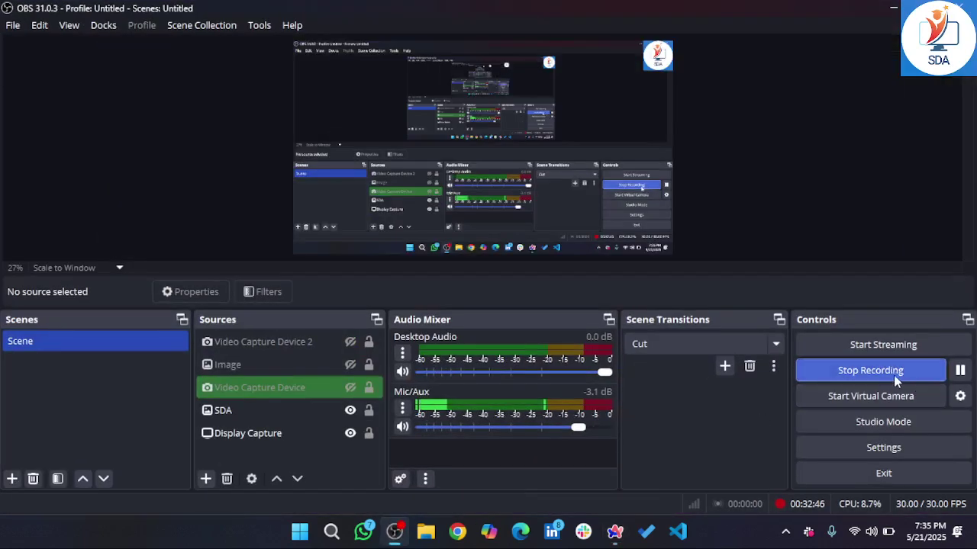